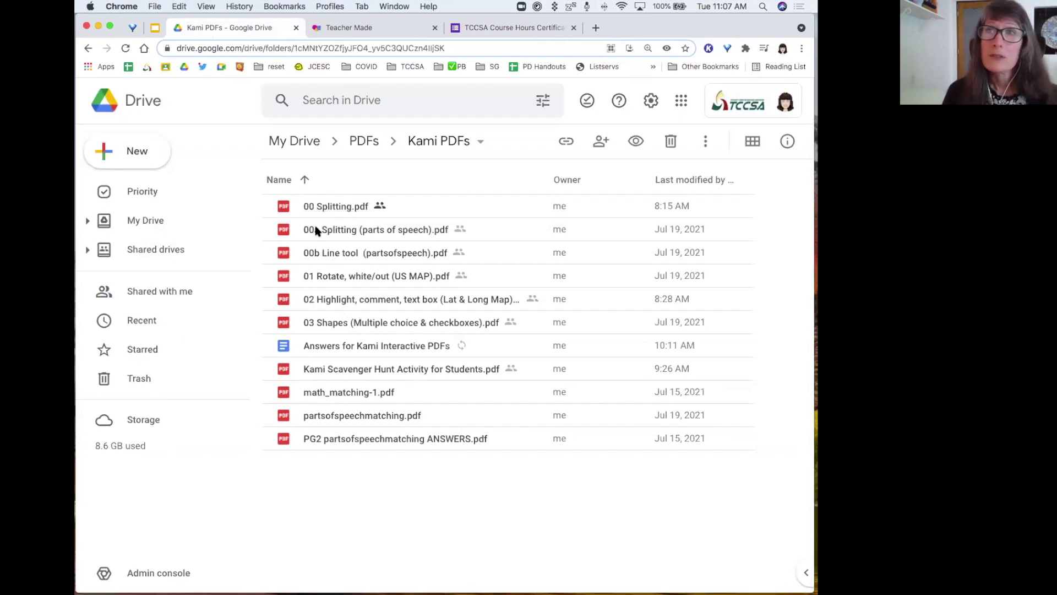
# - Open 00a Splitting (parts of speech).pdf from the Kami PDFs folder and look through its worksheet and answer key pages
pyautogui.doubleClick(315, 230)
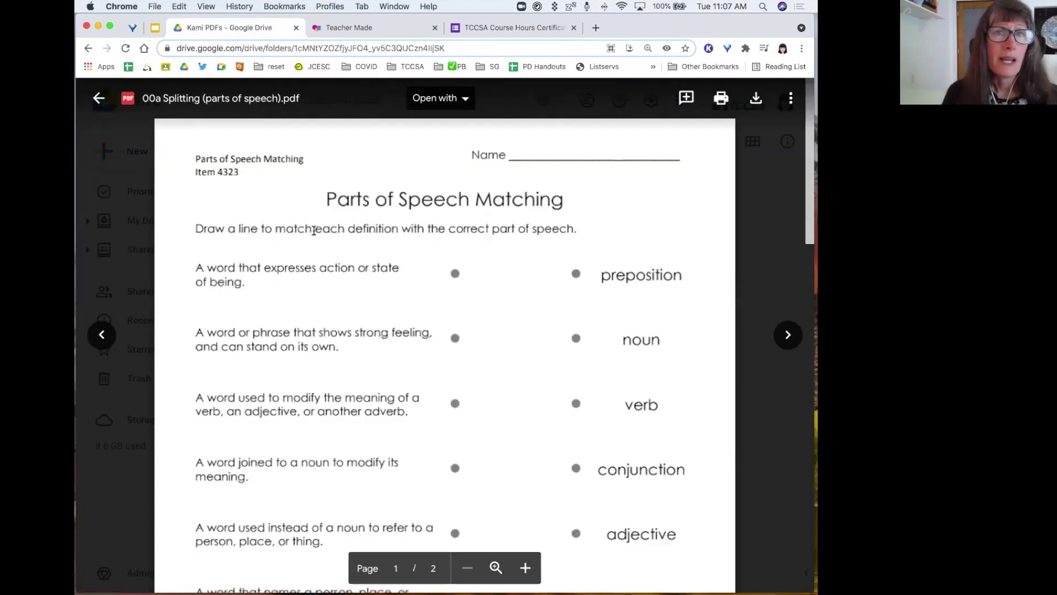
pyautogui.scroll(-8, 360, 327)
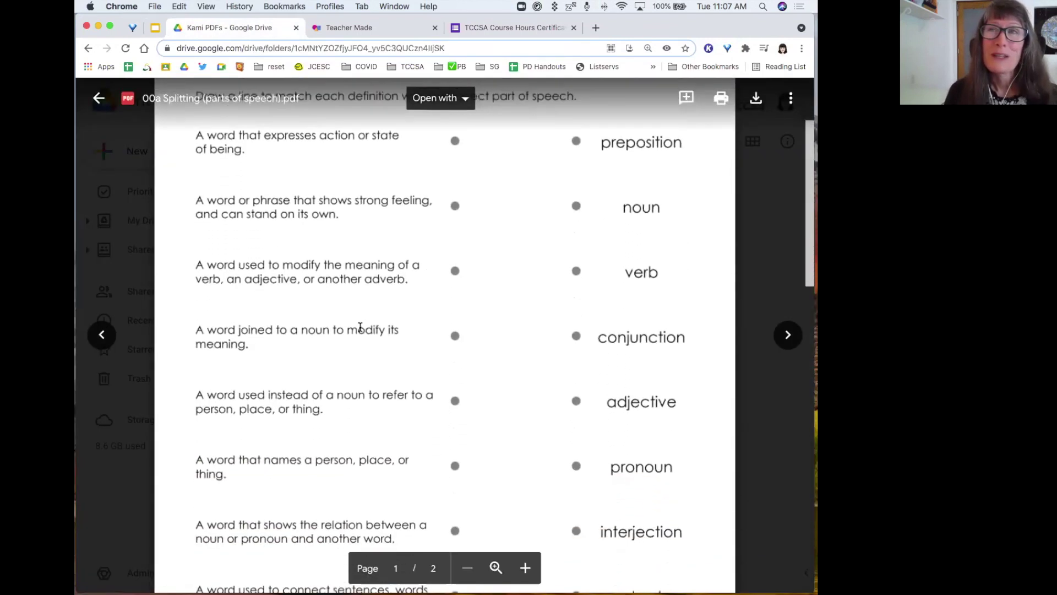
pyautogui.scroll(-5, 360, 327)
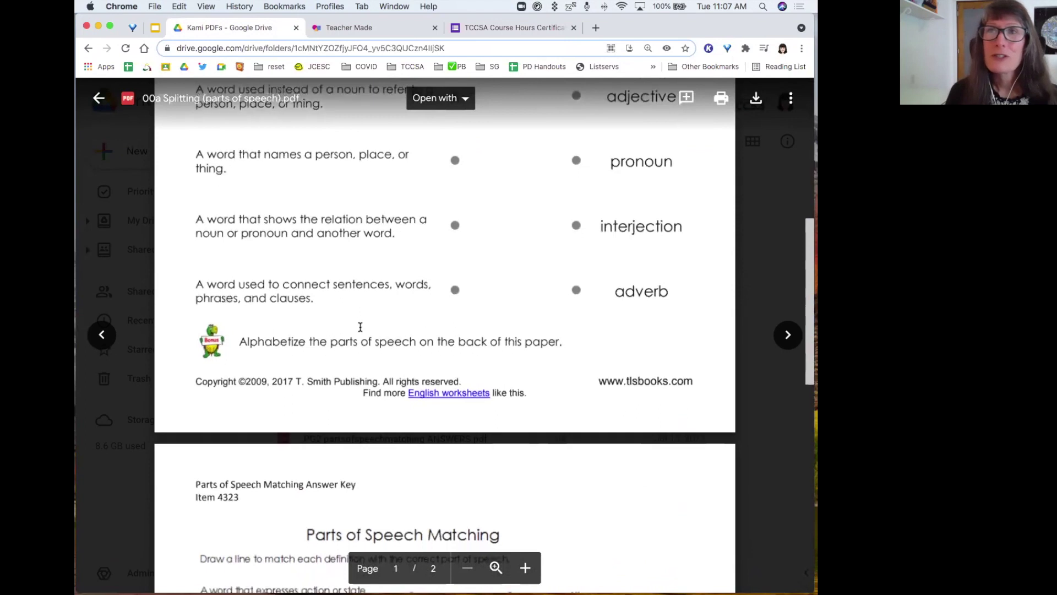
pyautogui.scroll(-6, 360, 326)
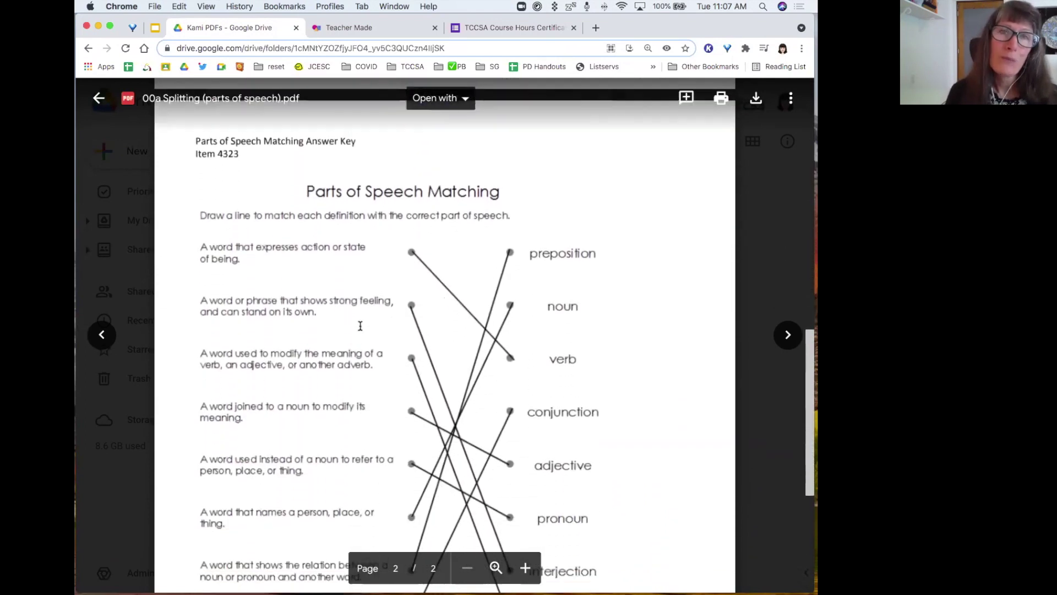
pyautogui.scroll(-1, 360, 326)
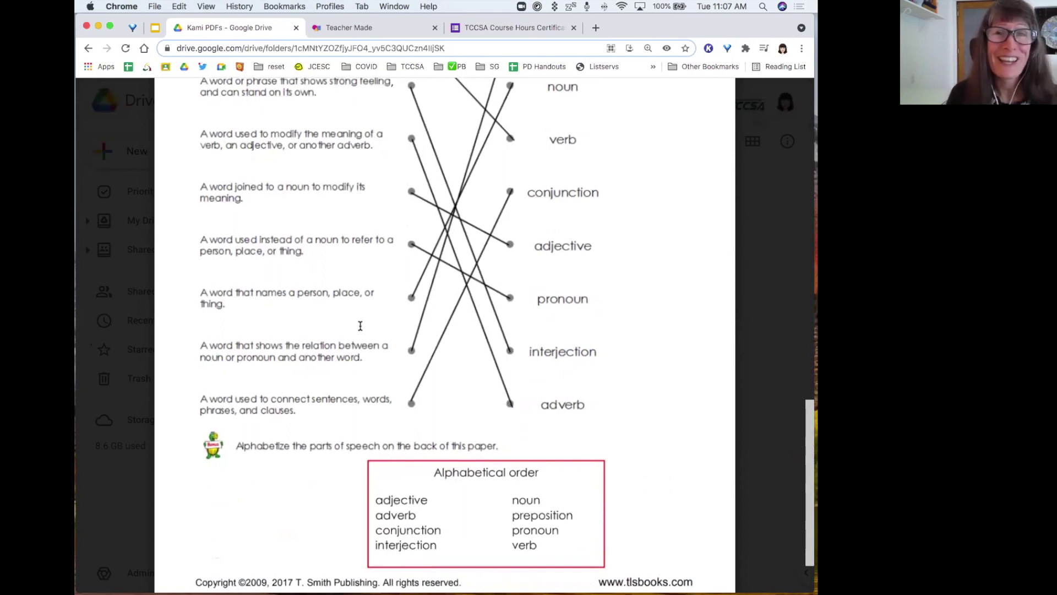
pyautogui.scroll(-2, 360, 325)
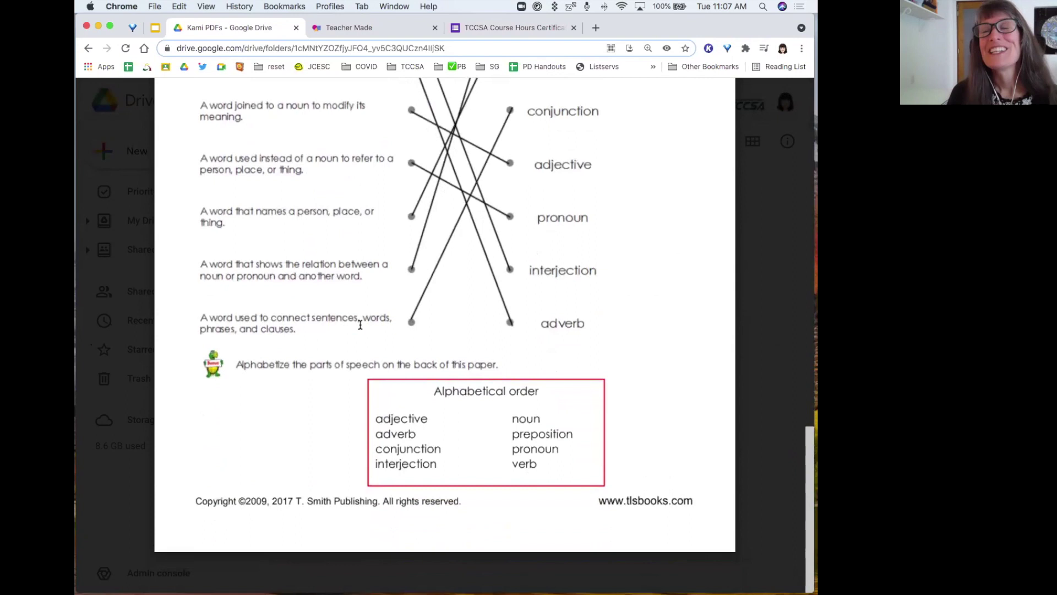
pyautogui.scroll(15, 360, 325)
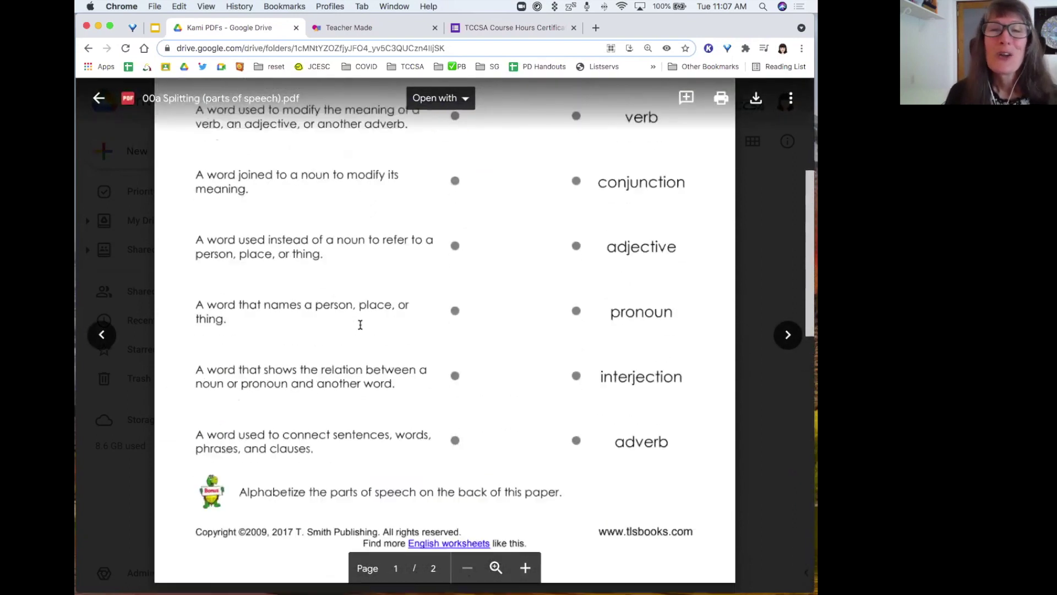
pyautogui.scroll(7, 360, 325)
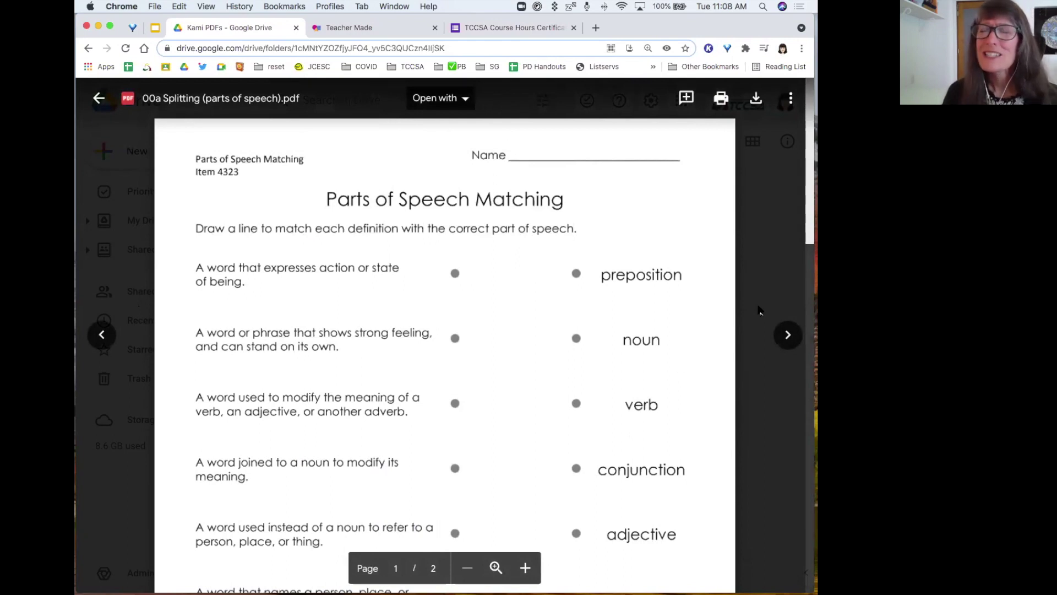
# - Search the connectable Drive apps for "kami", view the Kami PDF and document app's listing, and close the listing
pyautogui.click(454, 102)
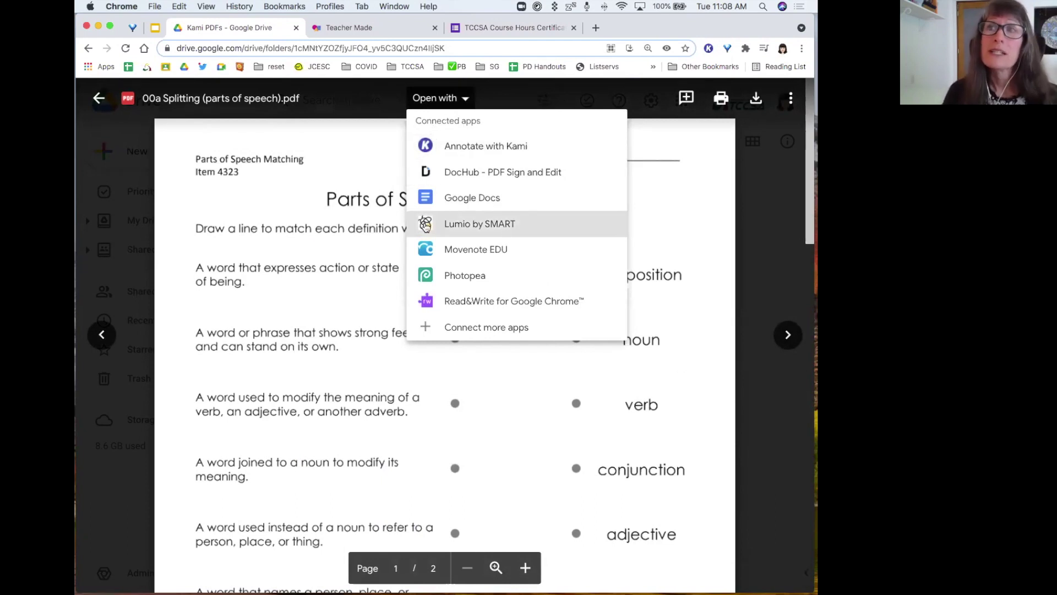
pyautogui.click(468, 331)
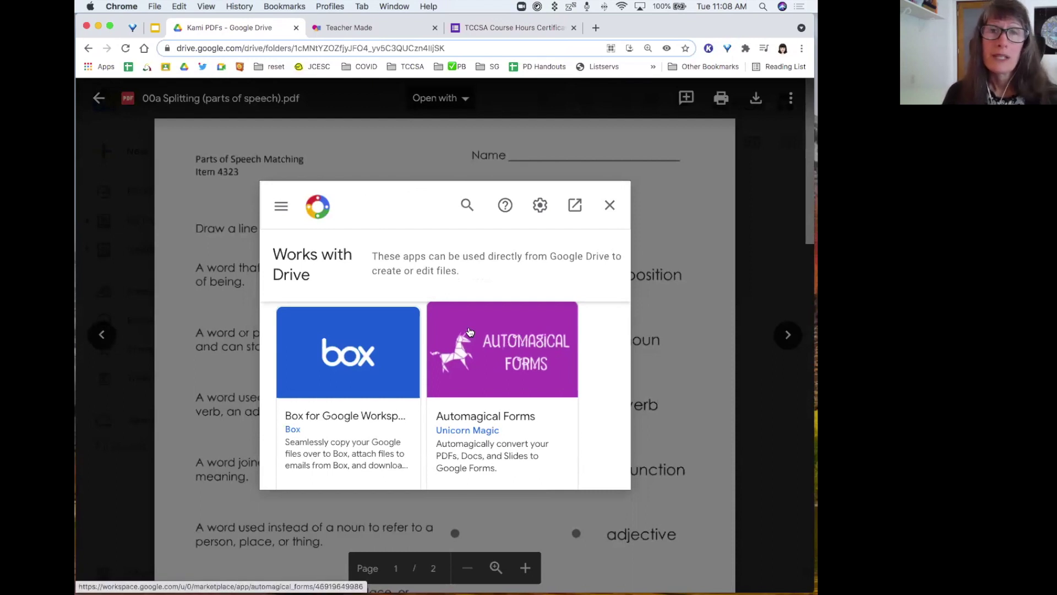
pyautogui.click(466, 207)
pyautogui.write('kami')
pyautogui.press('Return')
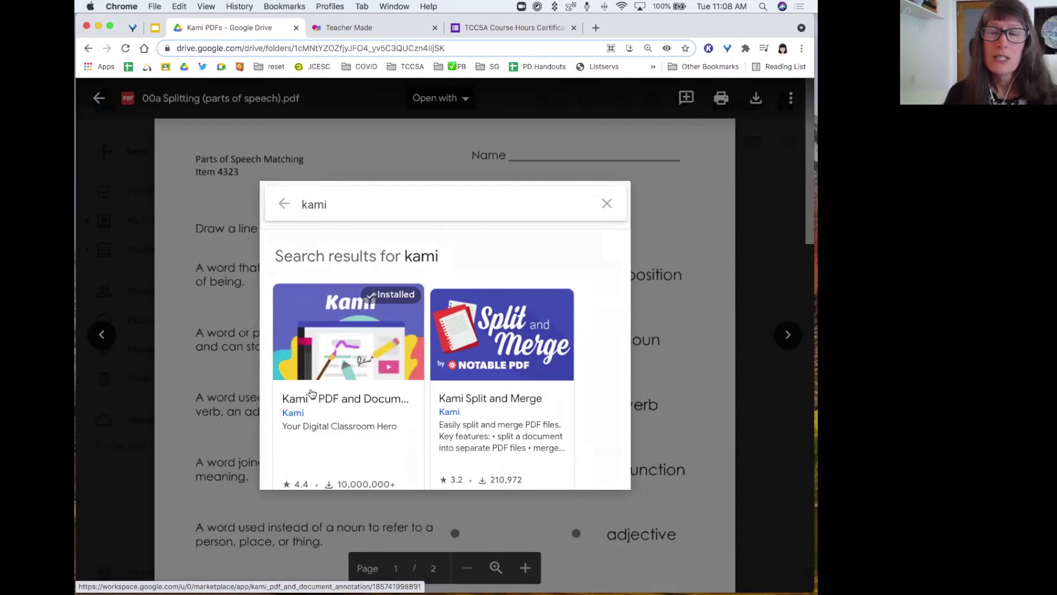
pyautogui.click(358, 405)
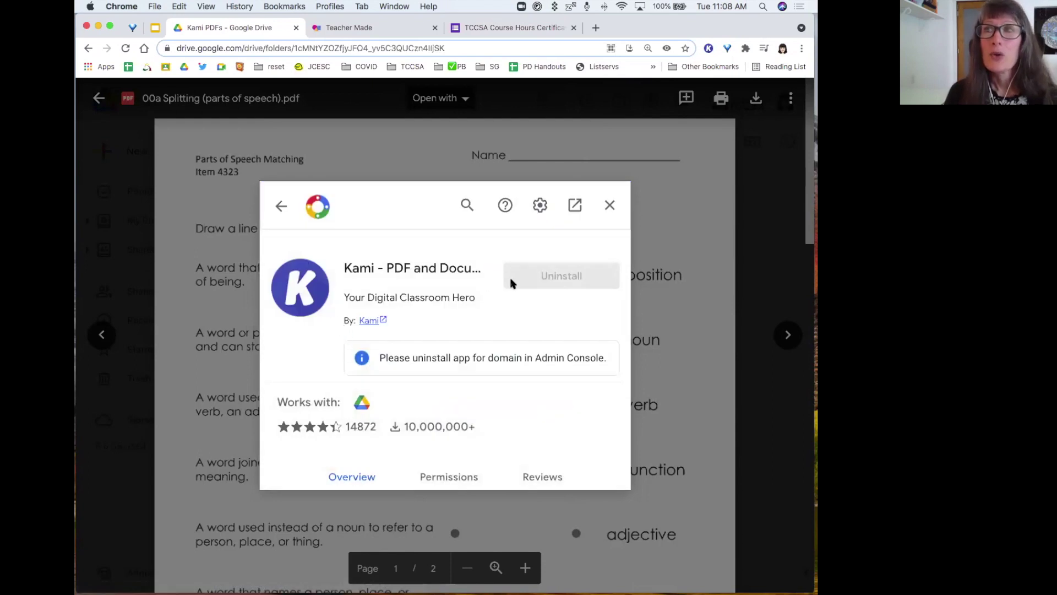
pyautogui.click(610, 207)
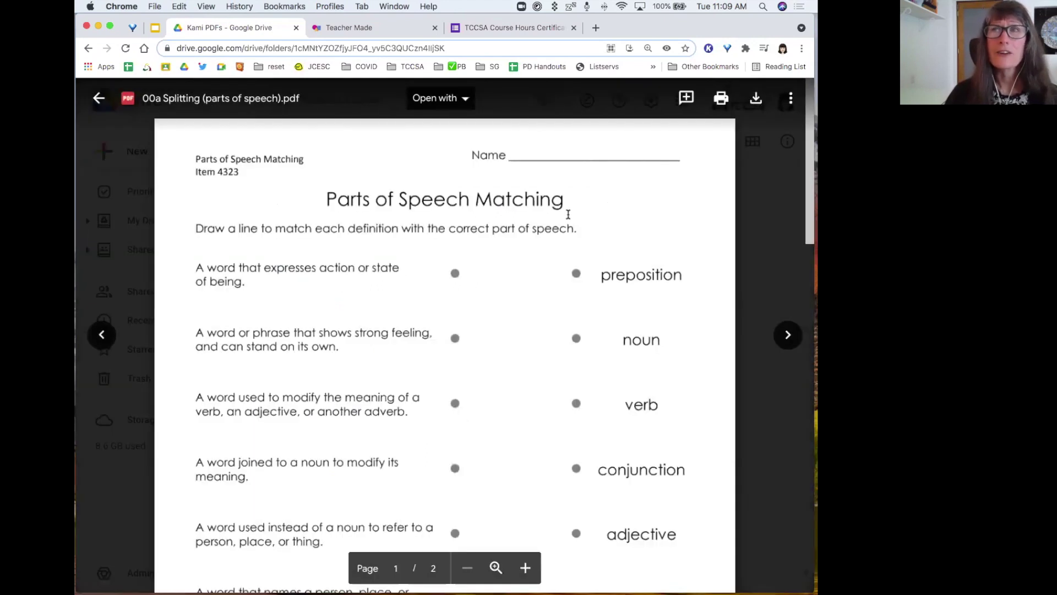
# - Open the parts of speech PDF with Annotate with Kami, authorizing Google Drive and admitting the waiting meeting participant
pyautogui.click(441, 108)
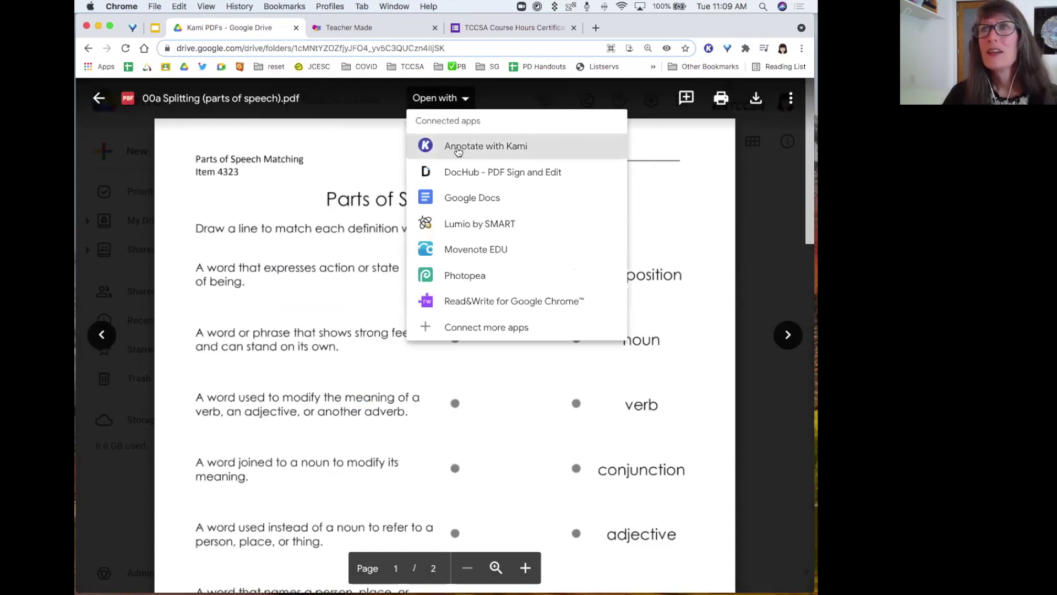
pyautogui.click(503, 151)
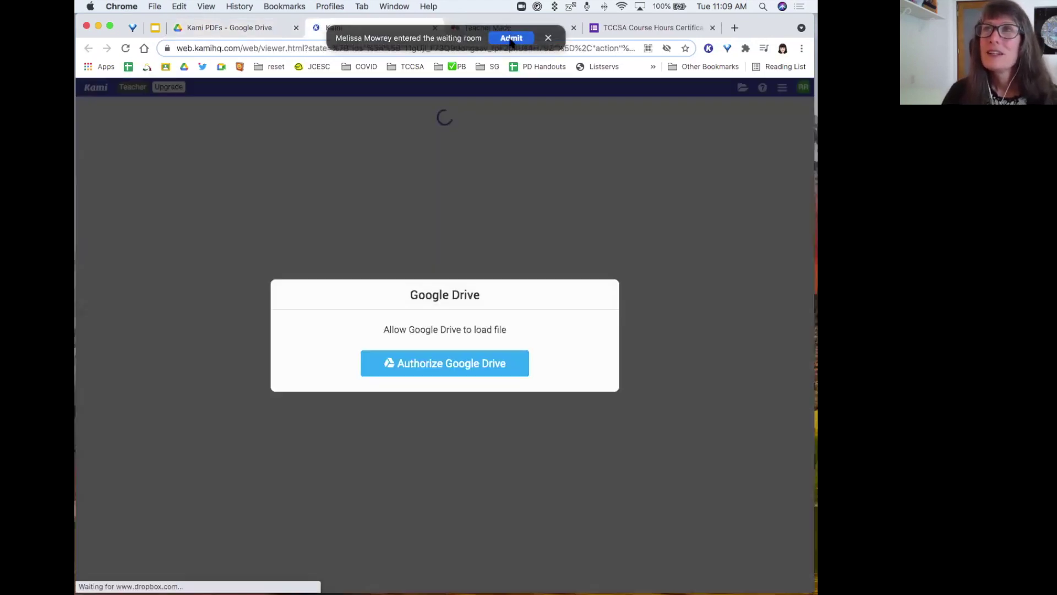
pyautogui.click(511, 37)
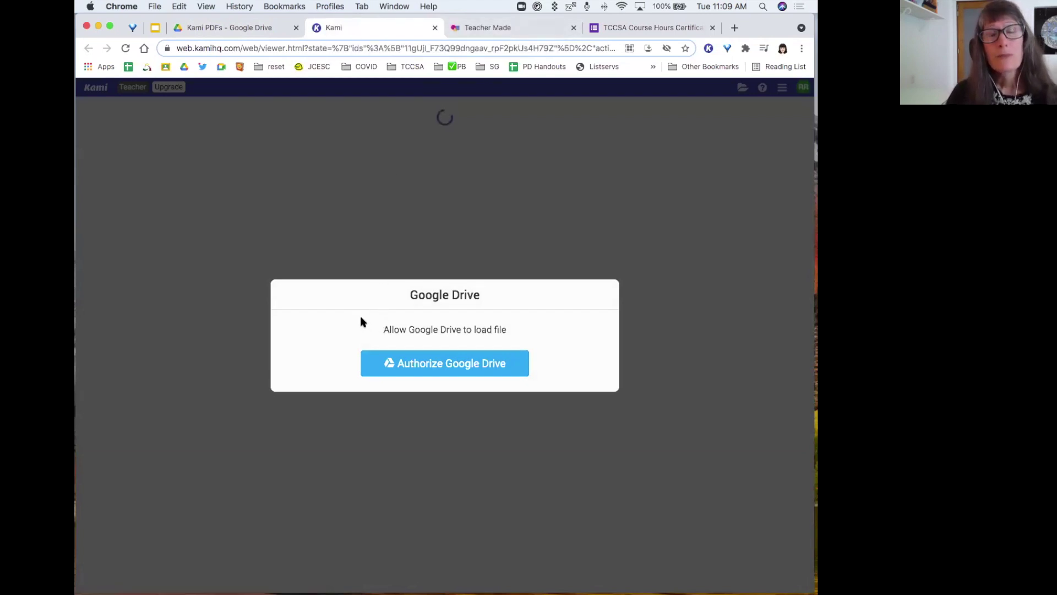
pyautogui.click(435, 369)
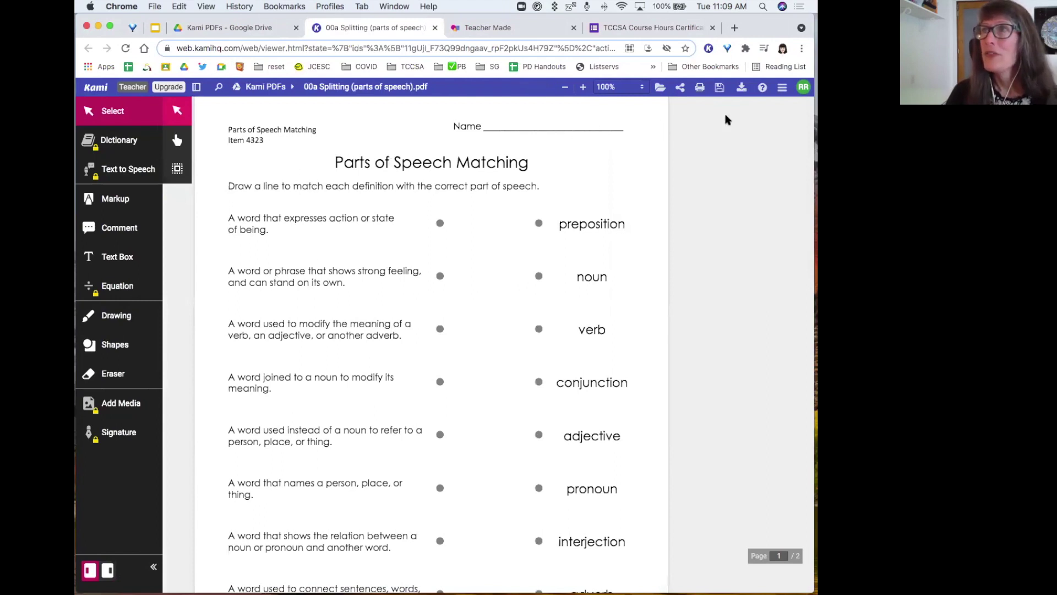
# - Send the document to Kami's Split and Merge tool and split it after every 1 page
pyautogui.click(781, 87)
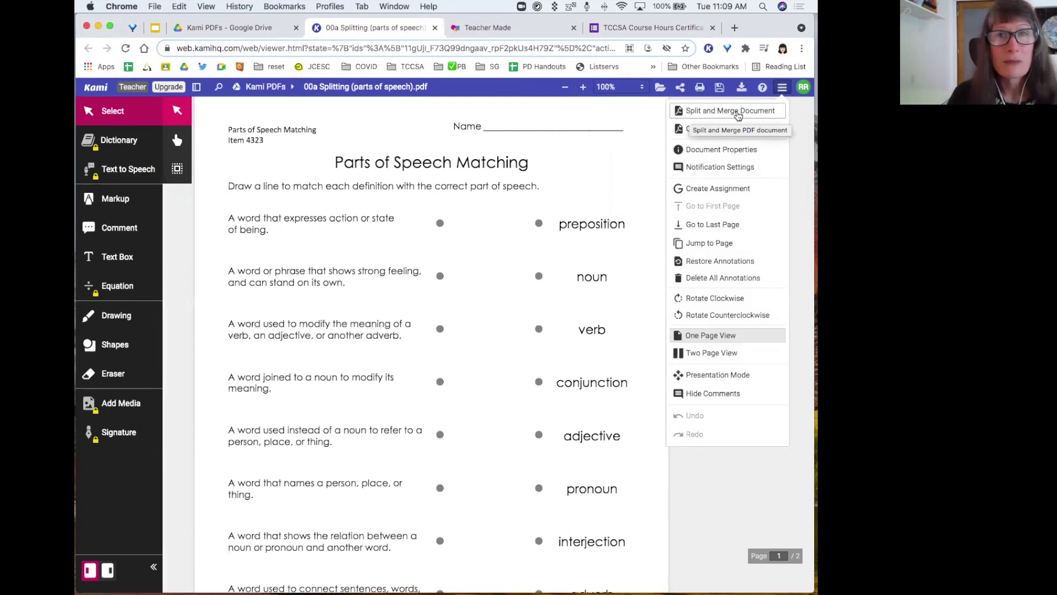
pyautogui.click(738, 113)
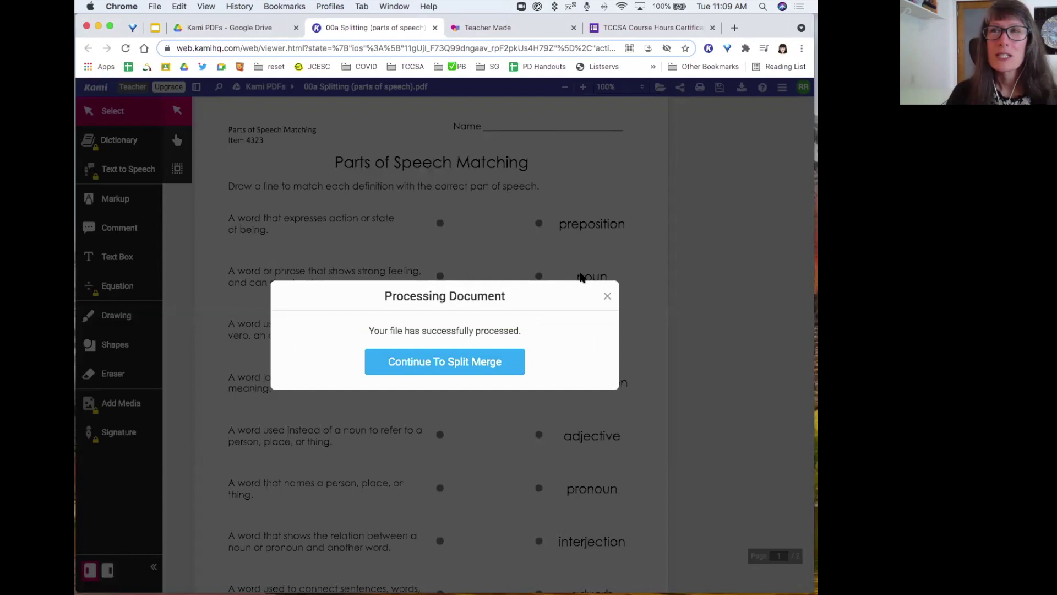
pyautogui.click(443, 358)
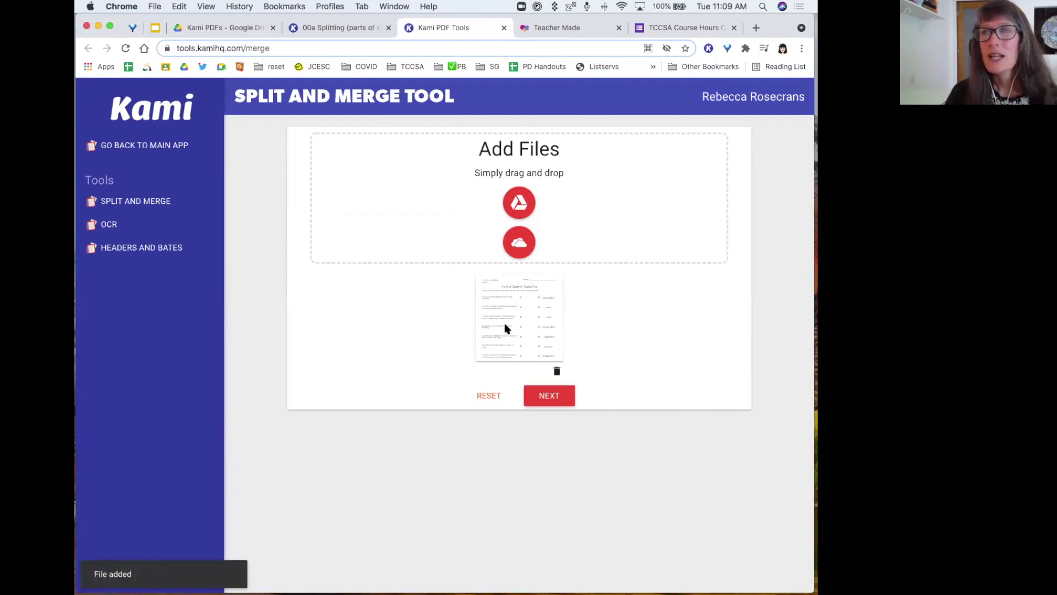
pyautogui.click(548, 395)
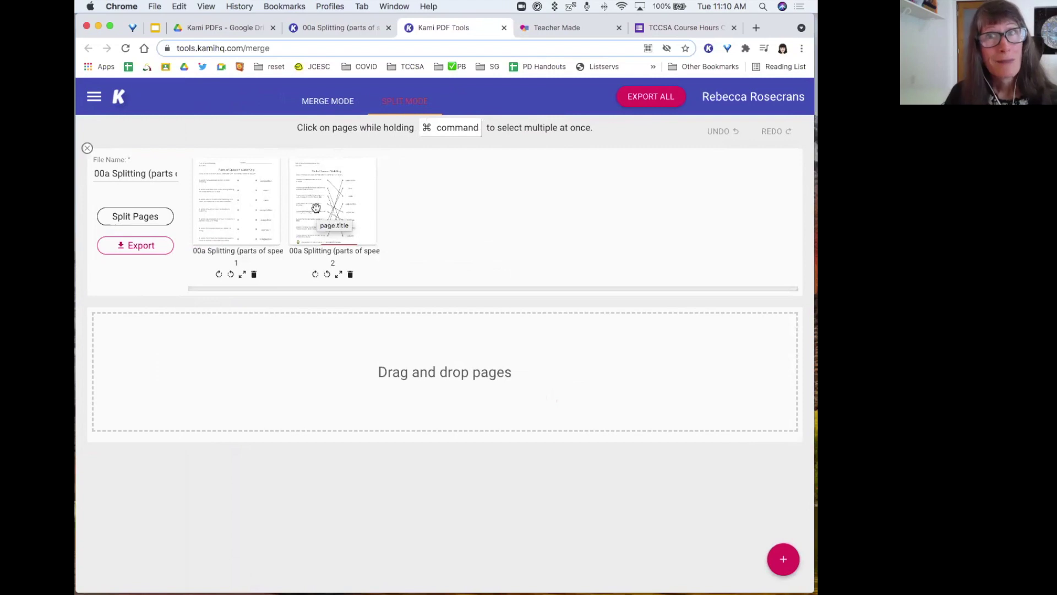
pyautogui.click(136, 217)
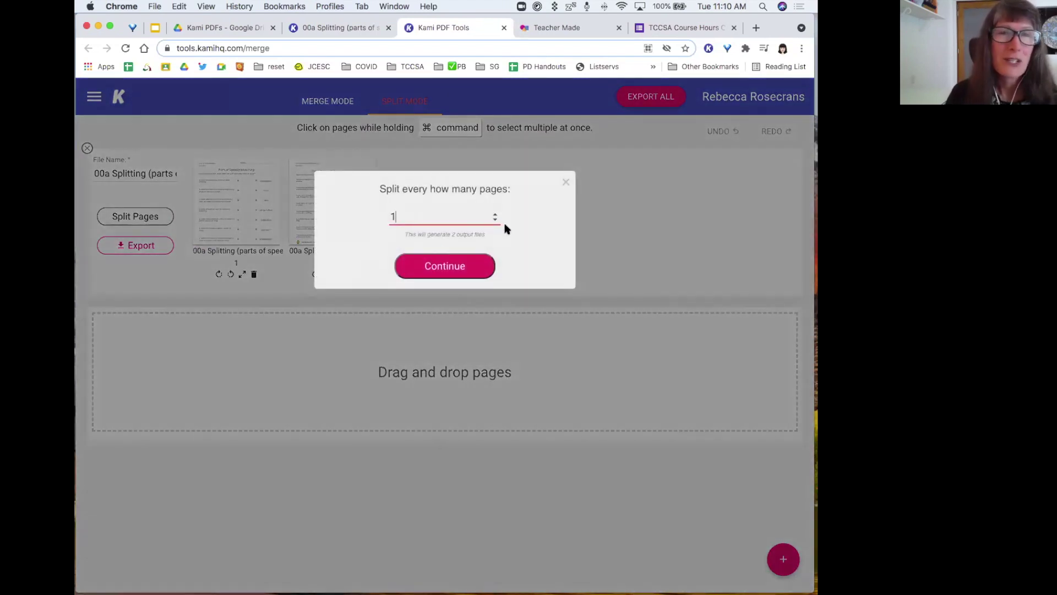
pyautogui.click(440, 267)
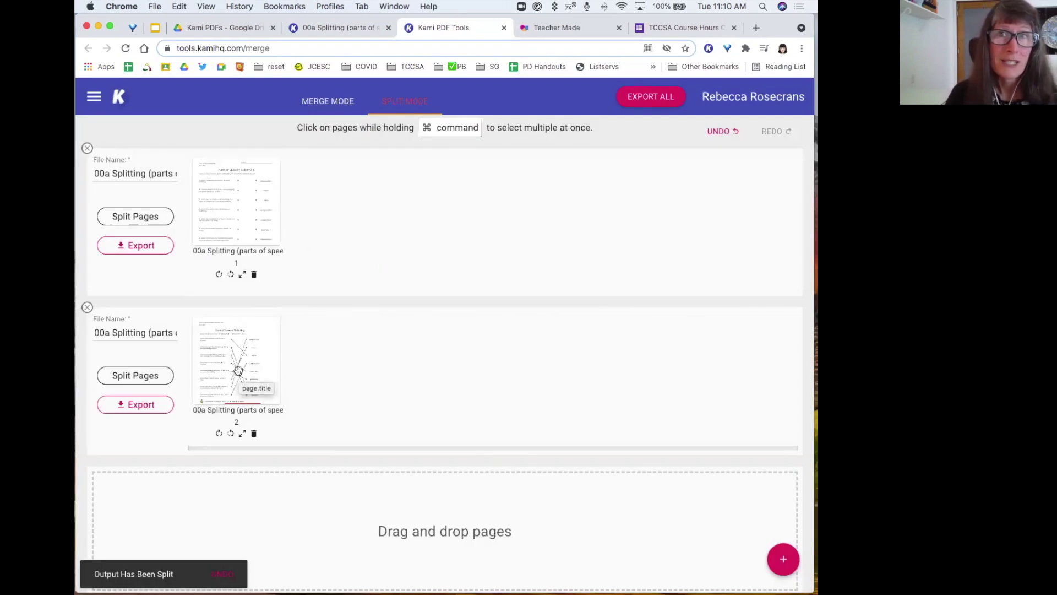
# - Export the split-off page 1 worksheet to Google Drive, and close the split tool and the original document
pyautogui.click(141, 246)
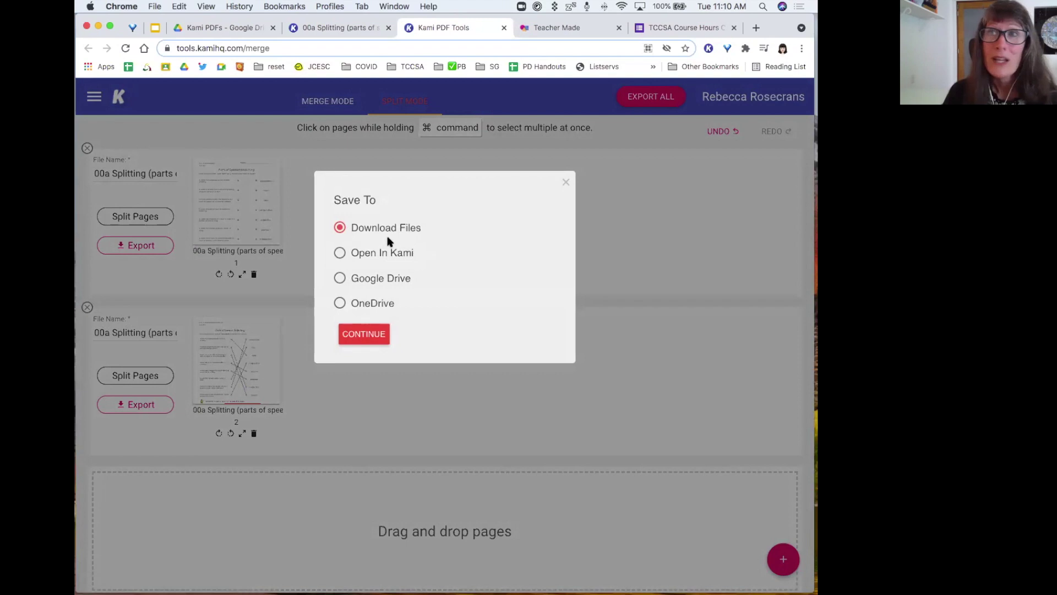
pyautogui.click(340, 279)
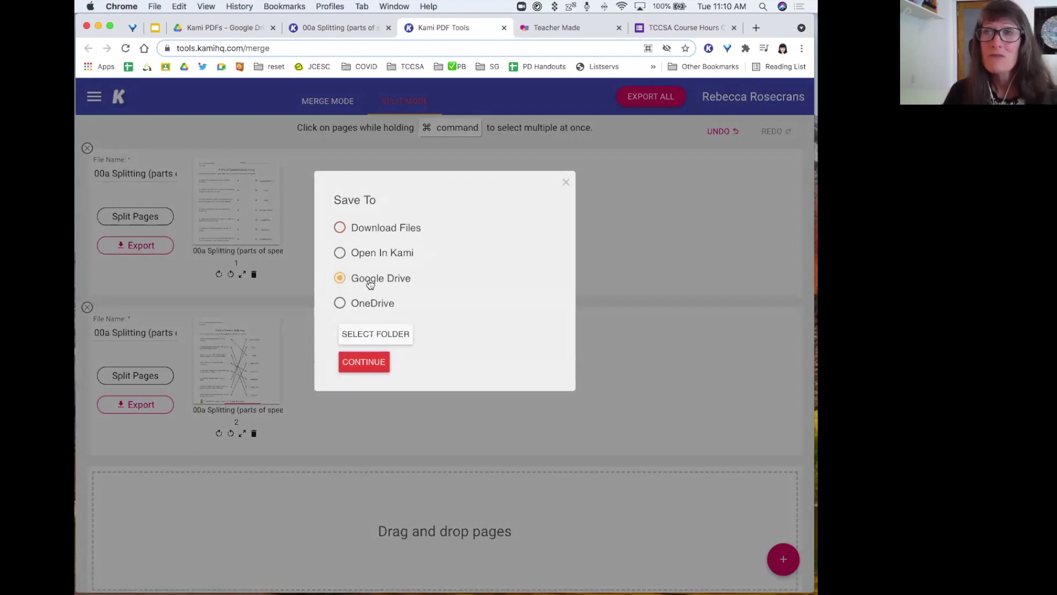
pyautogui.click(362, 365)
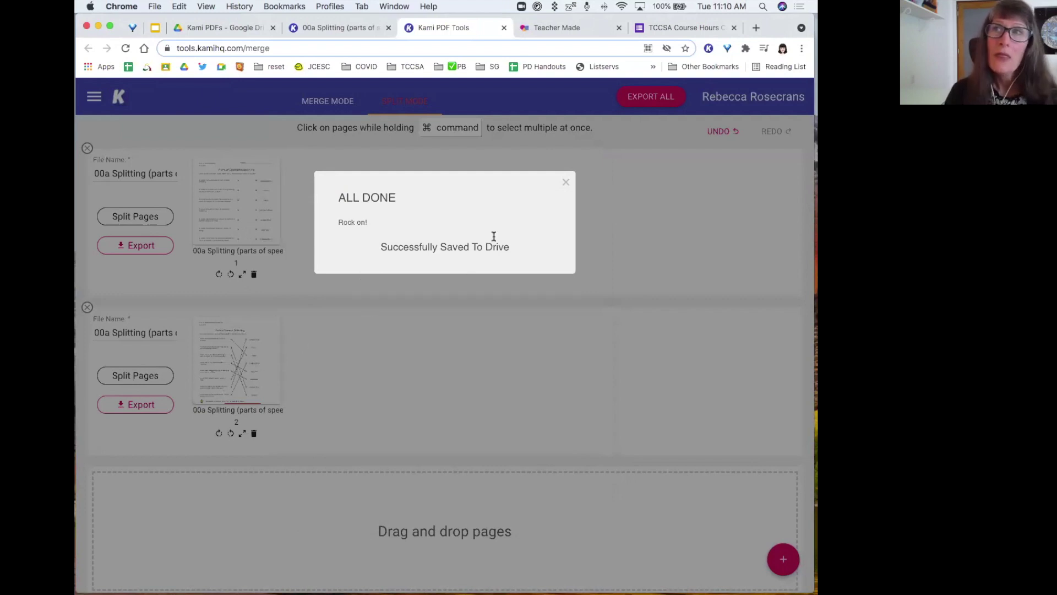
pyautogui.click(565, 182)
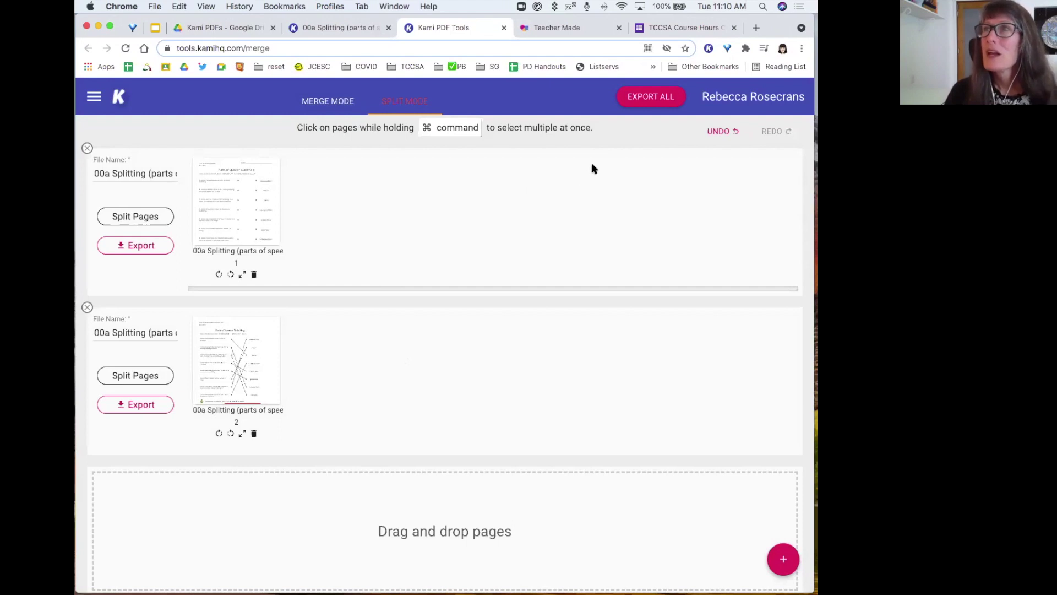
pyautogui.click(503, 28)
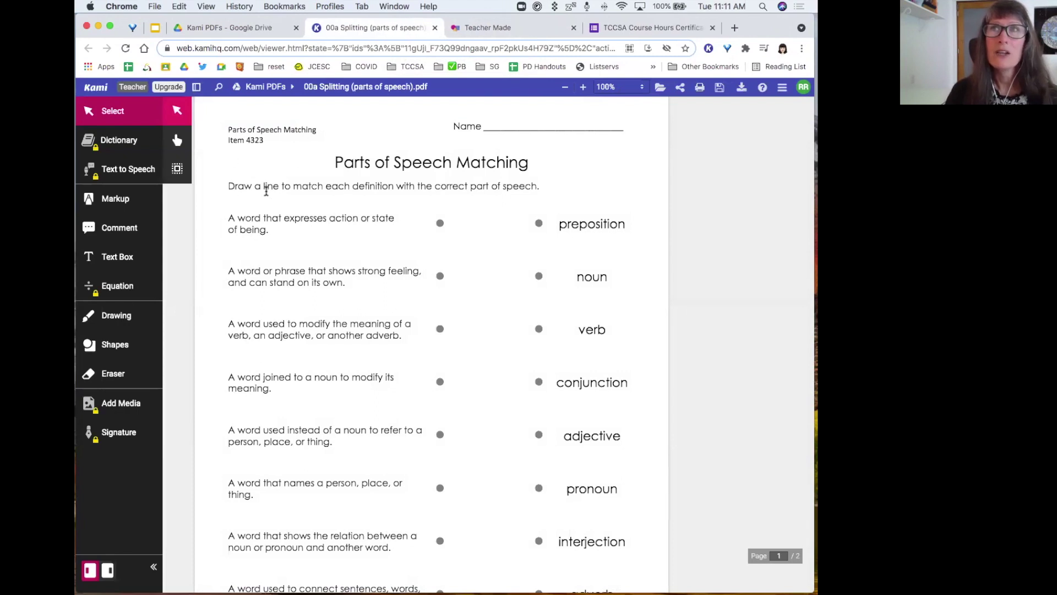
pyautogui.click(434, 28)
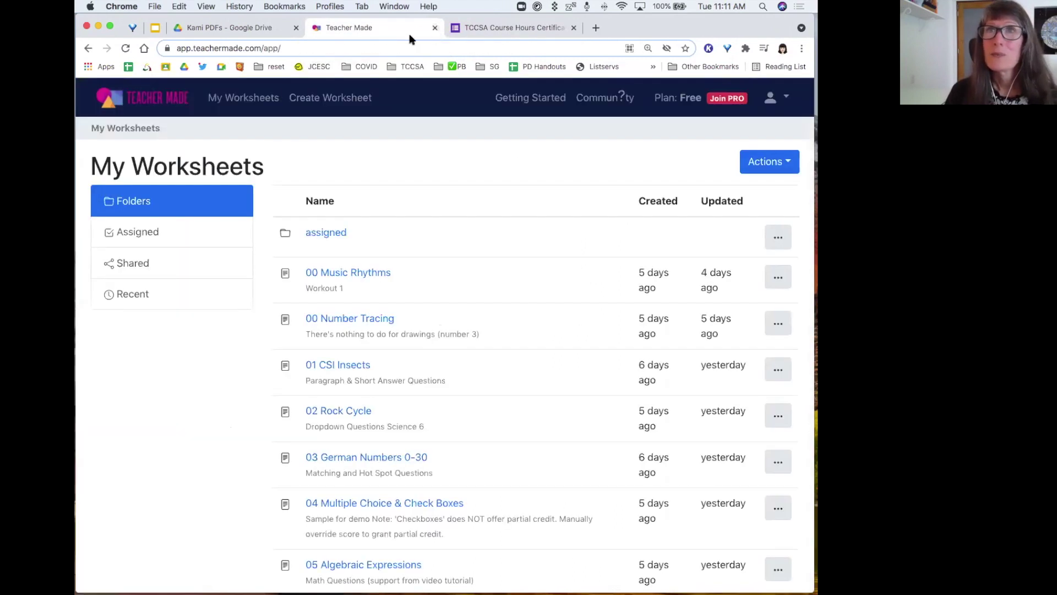
# - Open Google Classroom in a new browser tab and go to the Classwork of the Interactive PDFs class
pyautogui.click(597, 29)
pyautogui.click(166, 67)
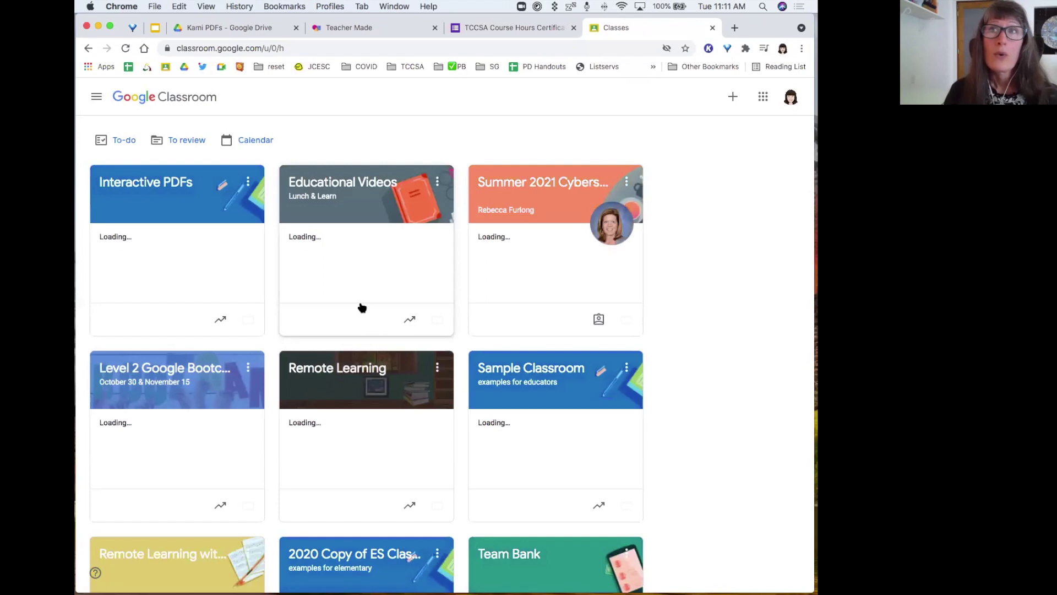
pyautogui.click(149, 187)
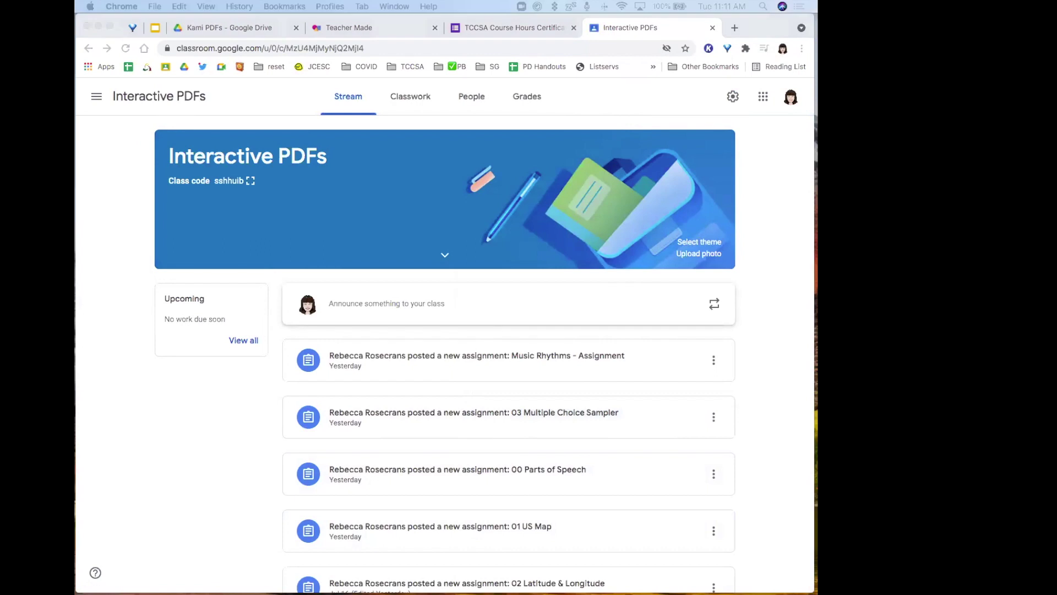
pyautogui.click(408, 99)
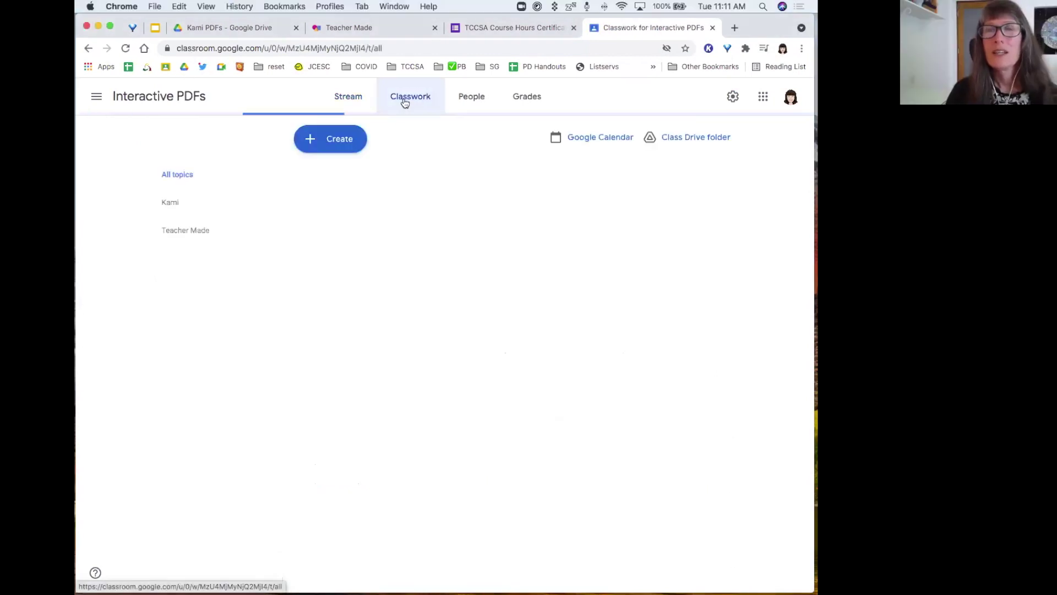
# - Create a new regular assignment in the class and title it "Part of Speech"
pyautogui.click(331, 141)
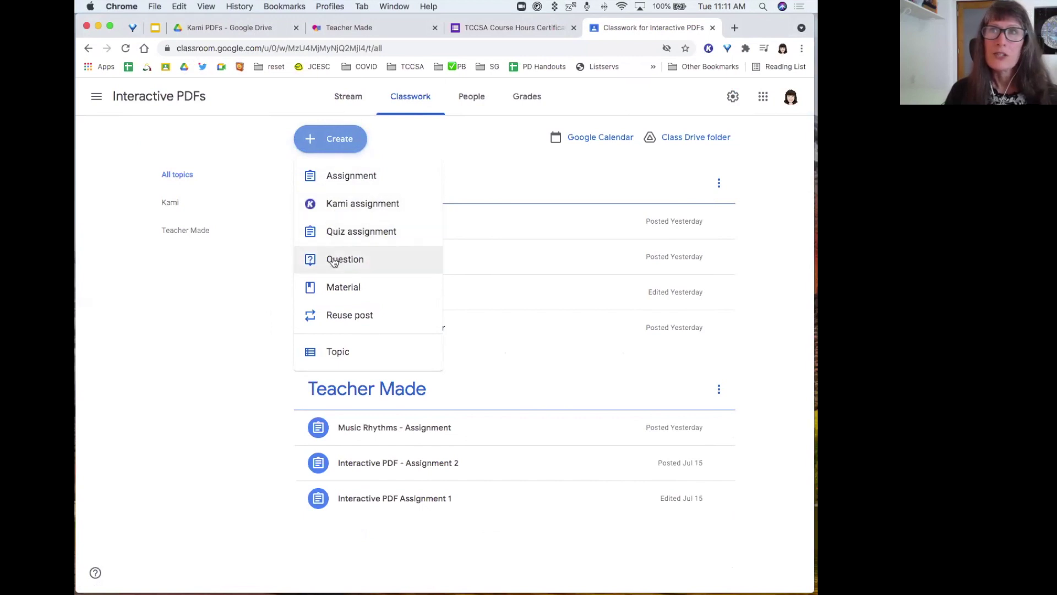
pyautogui.click(341, 185)
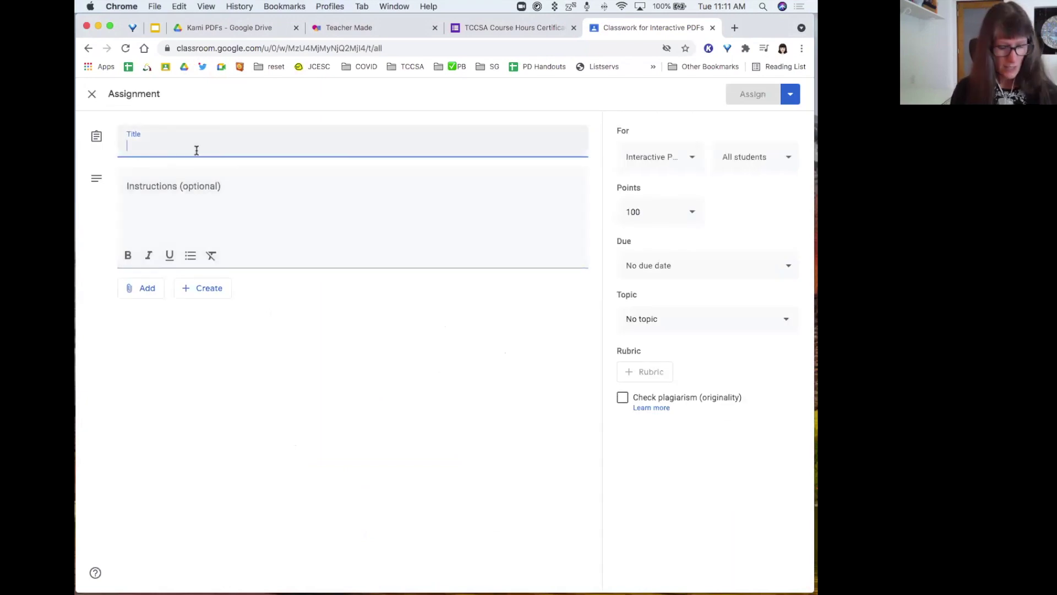
pyautogui.write('Part of Speech')
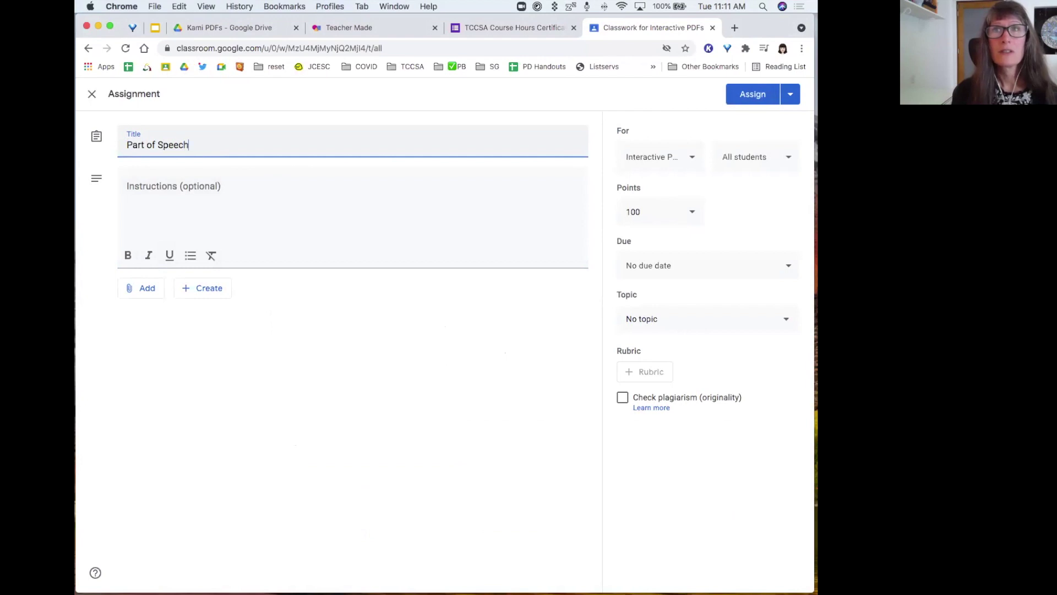
# - Correct the assignment title to "Parts of Speech"
pyautogui.click(146, 145)
pyautogui.write('s')
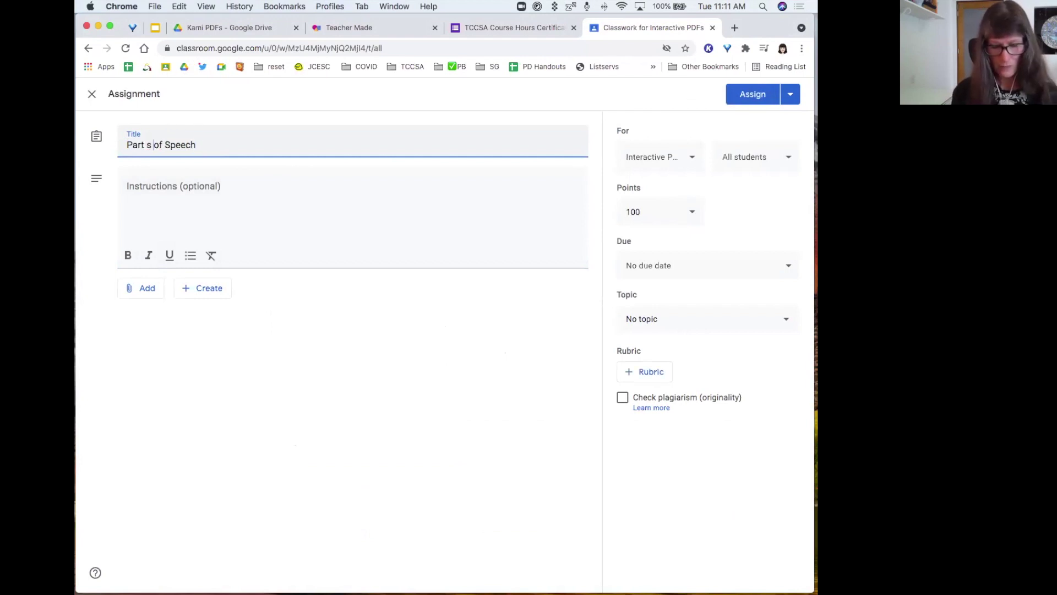
pyautogui.press('BackSpace')
pyautogui.write('s')
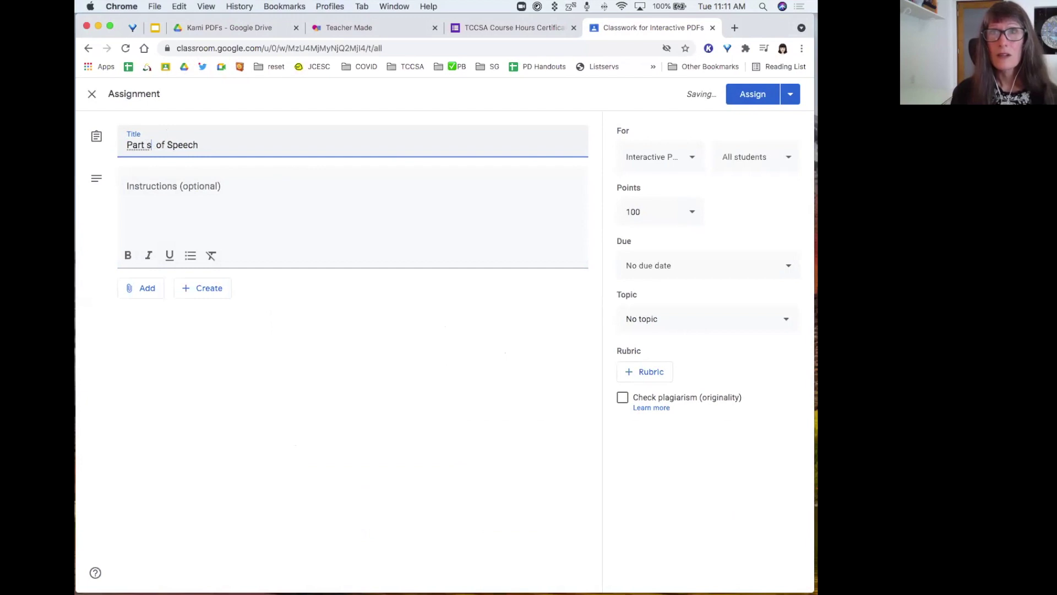
pyautogui.click(147, 145)
pyautogui.press('BackSpace')
# - Attach 00a Splitting (parts of speech).pdf from Google Drive to the assignment and have a copy made for each student
pyautogui.click(142, 290)
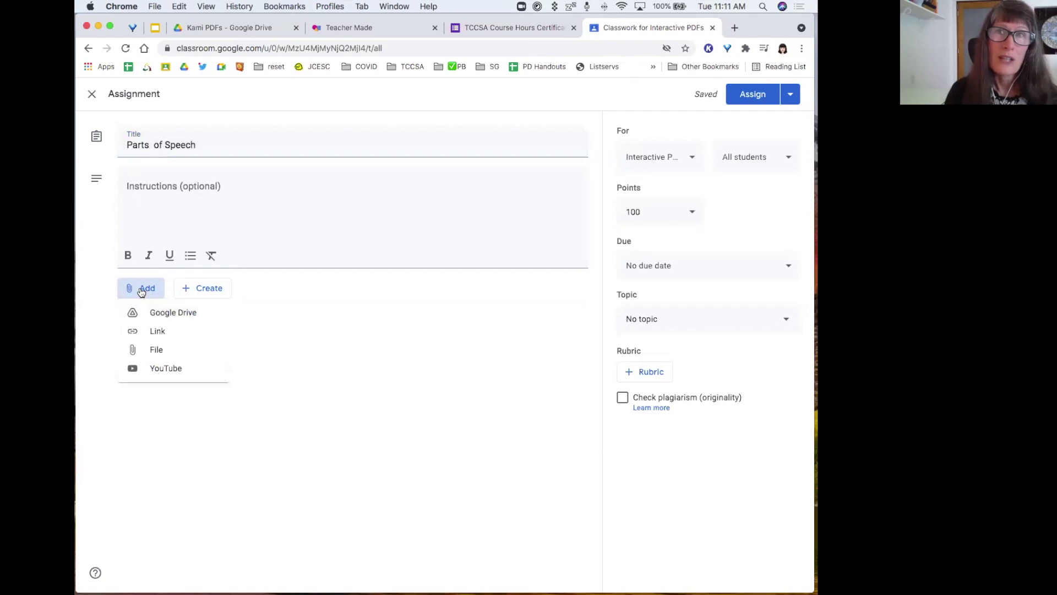
pyautogui.click(165, 316)
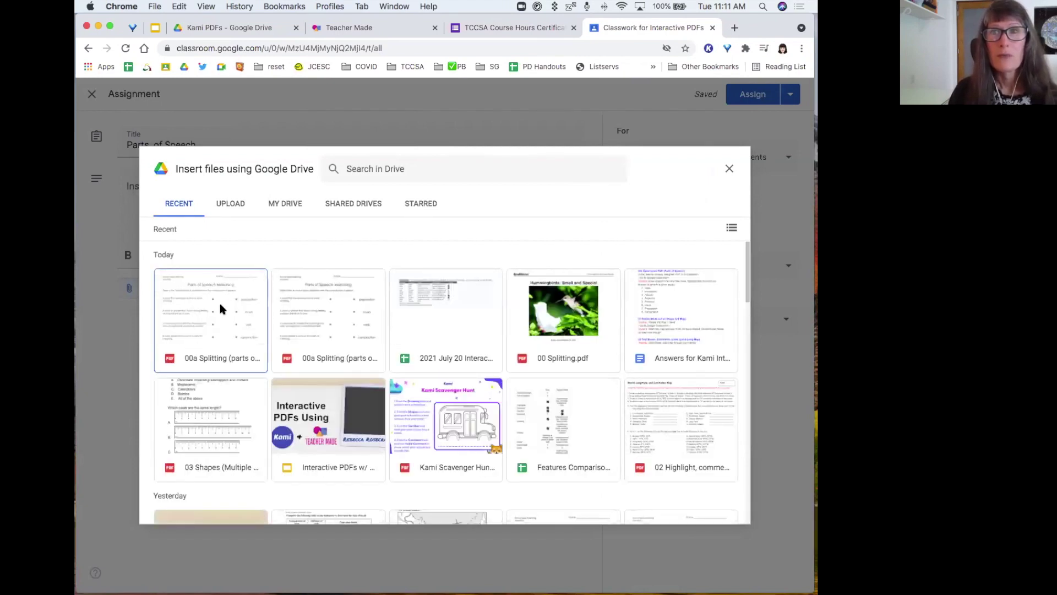
pyautogui.click(208, 311)
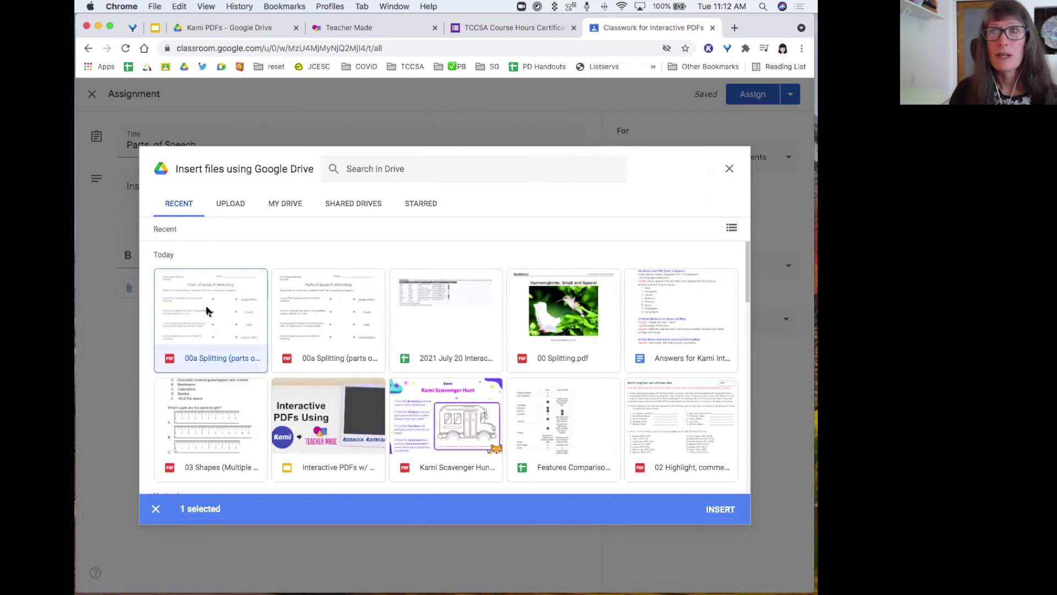
pyautogui.click(718, 512)
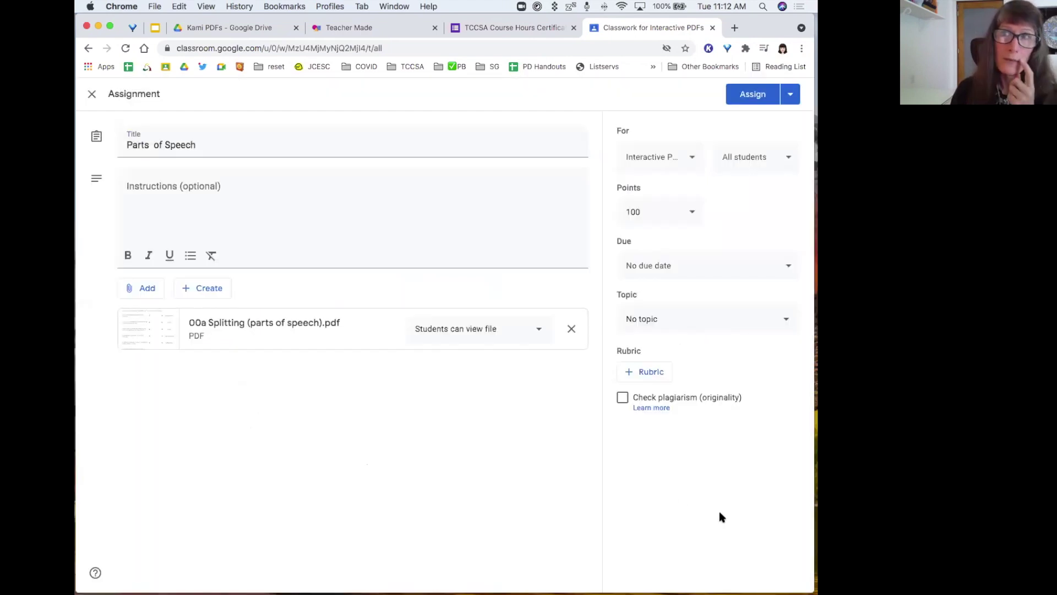
pyautogui.click(520, 334)
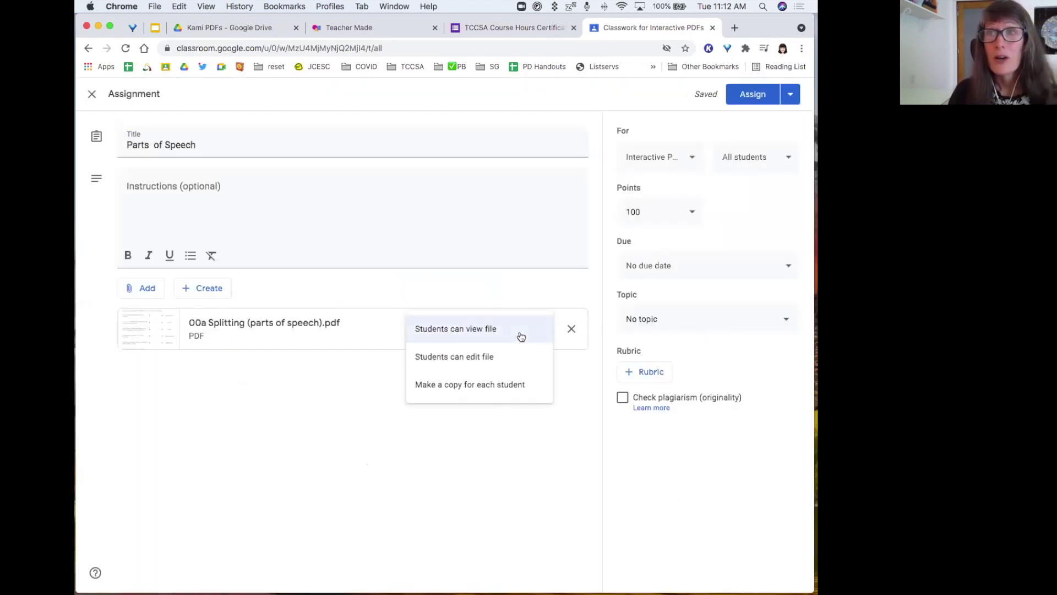
pyautogui.click(462, 385)
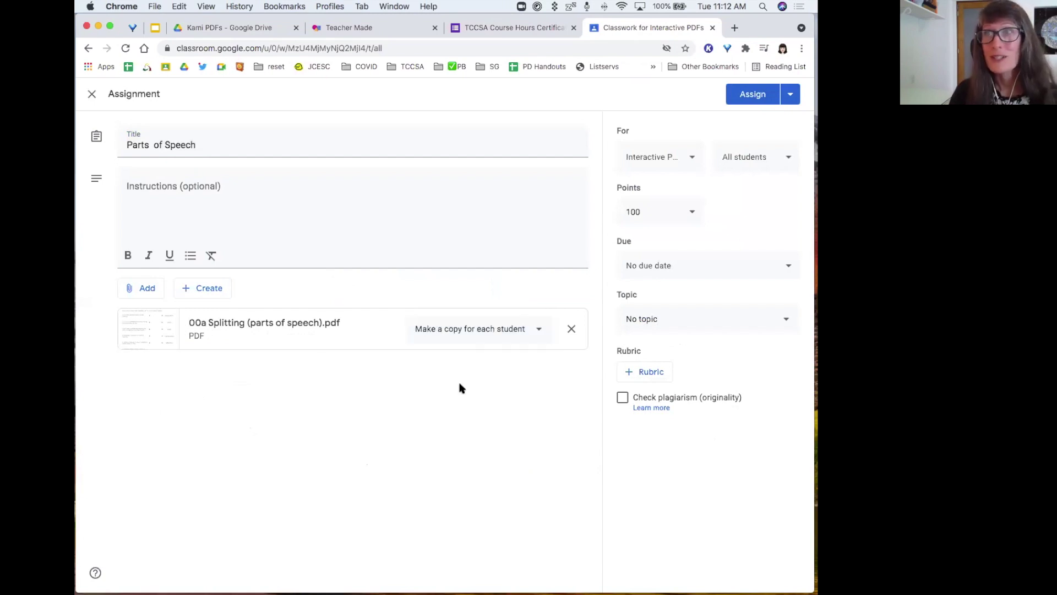
# - File the assignment under the Kami topic and assign it to the class
pyautogui.click(661, 322)
pyautogui.click(637, 384)
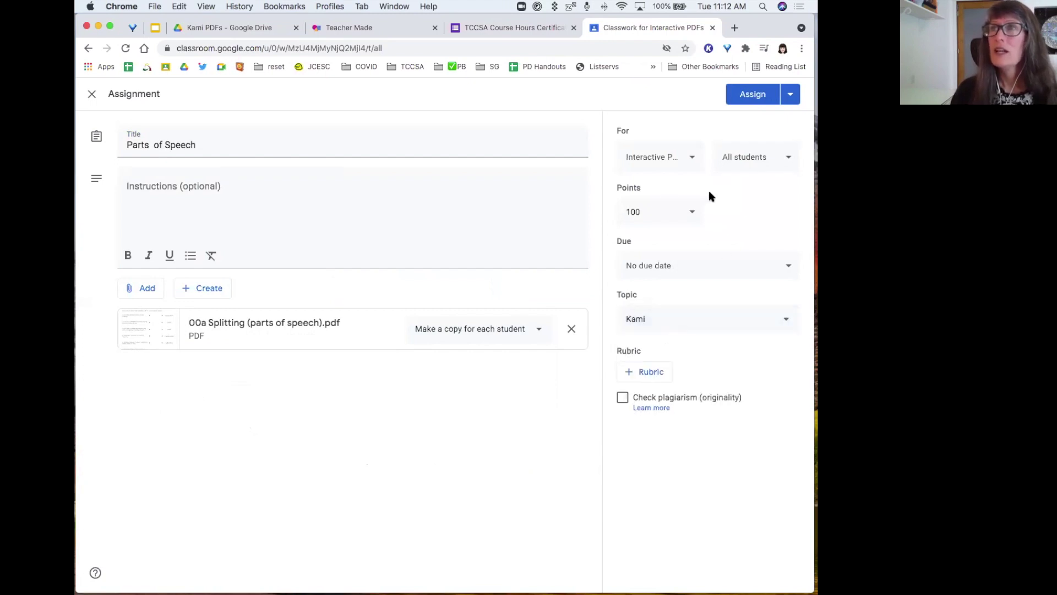
pyautogui.click(755, 94)
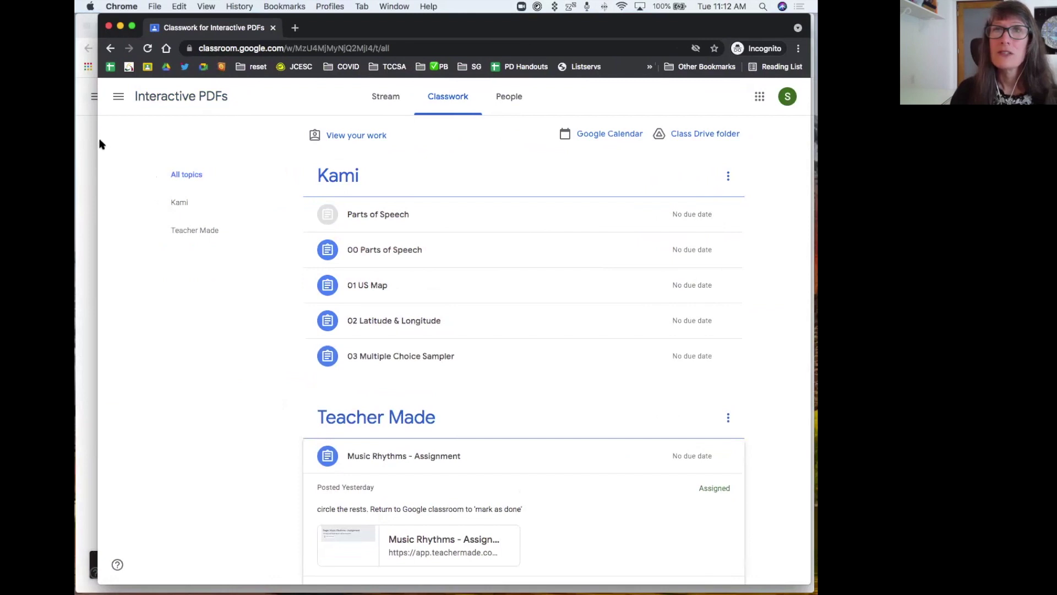
# - In the student's incognito Classroom window, open the worksheet PDF of the new Parts of Speech assignment with Kami
pyautogui.moveTo(99, 141); pyautogui.dragTo(81, 141)
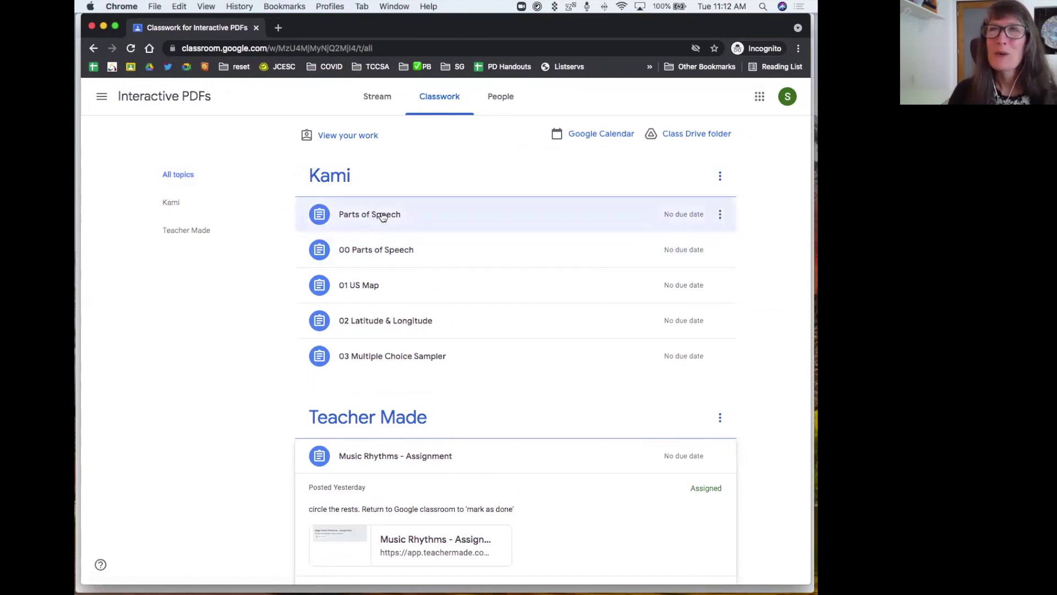
pyautogui.click(380, 216)
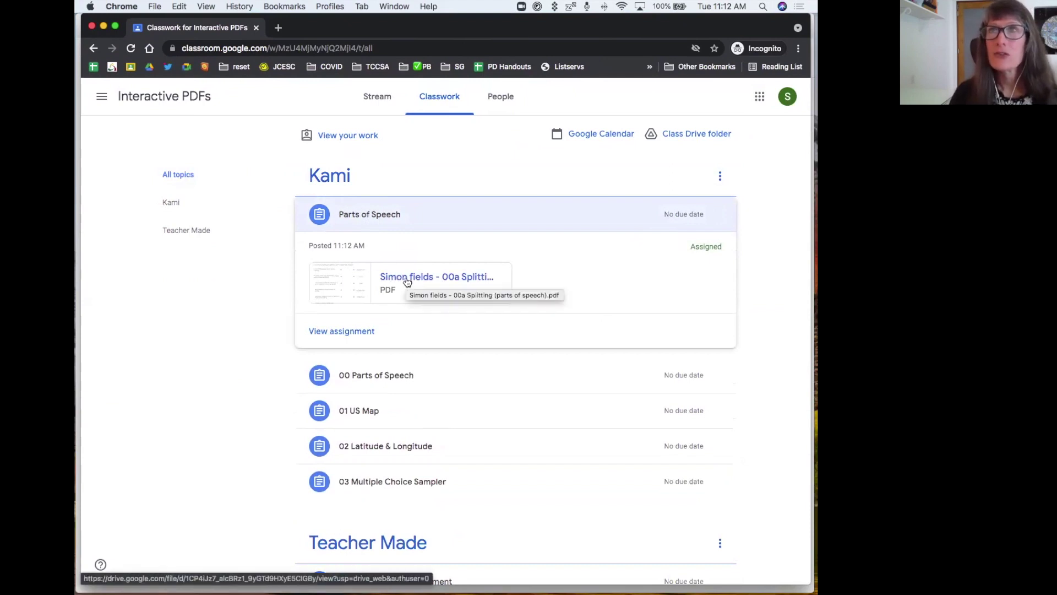
pyautogui.click(410, 280)
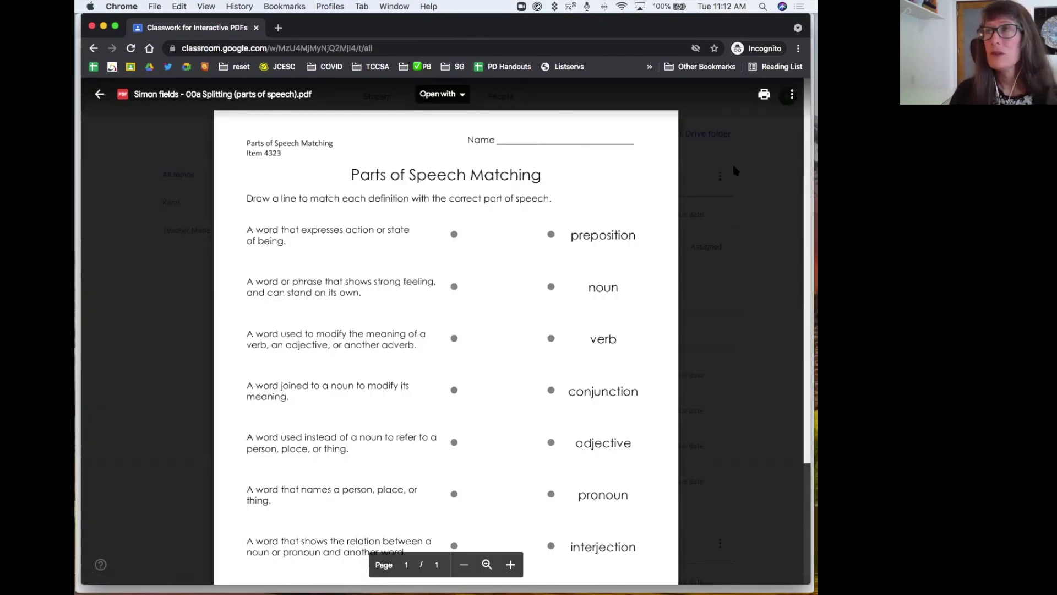
pyautogui.click(448, 95)
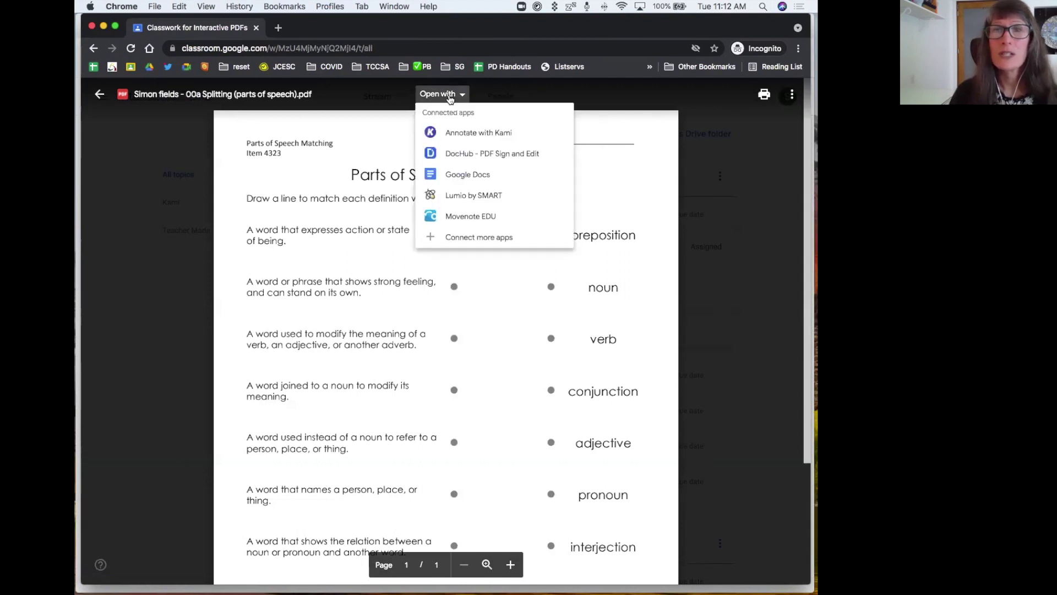
pyautogui.click(467, 135)
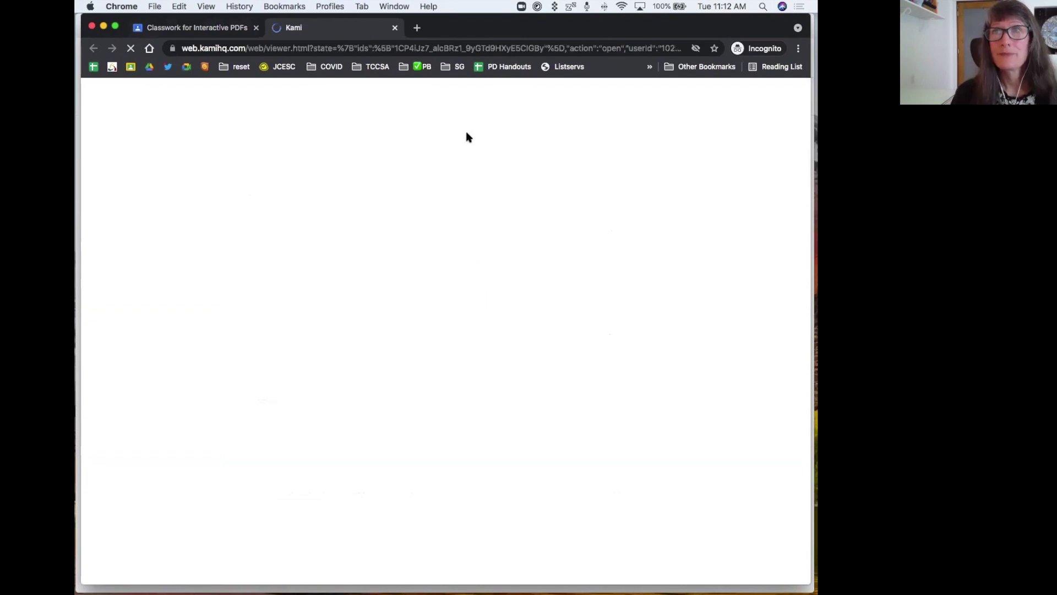
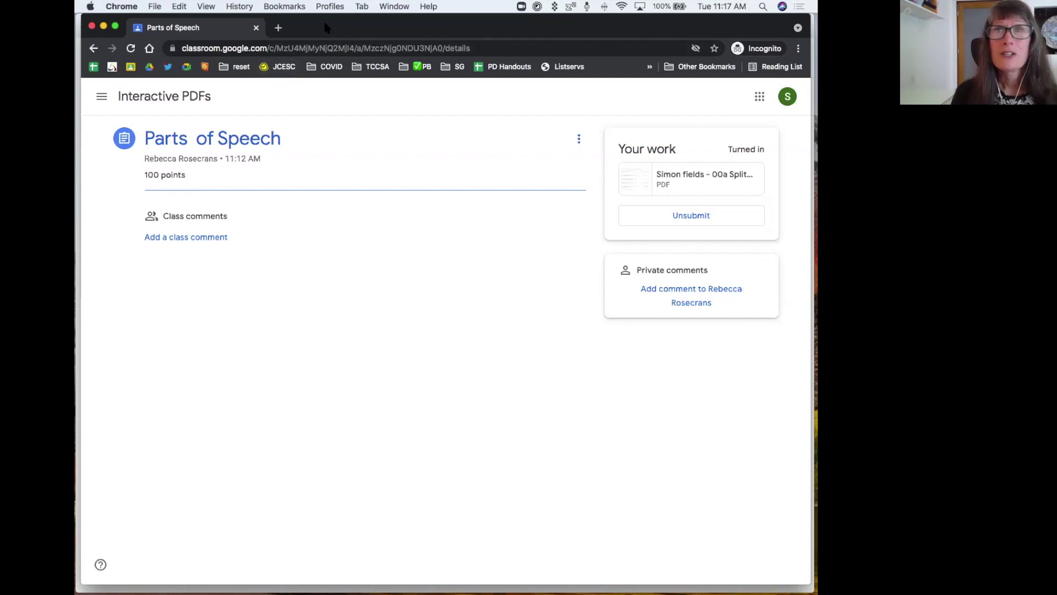
# - Return to the teacher's Google Drive and close the PDF preview to get back to the Kami PDFs folder
pyautogui.moveTo(780, 31); pyautogui.dragTo(75, 90)
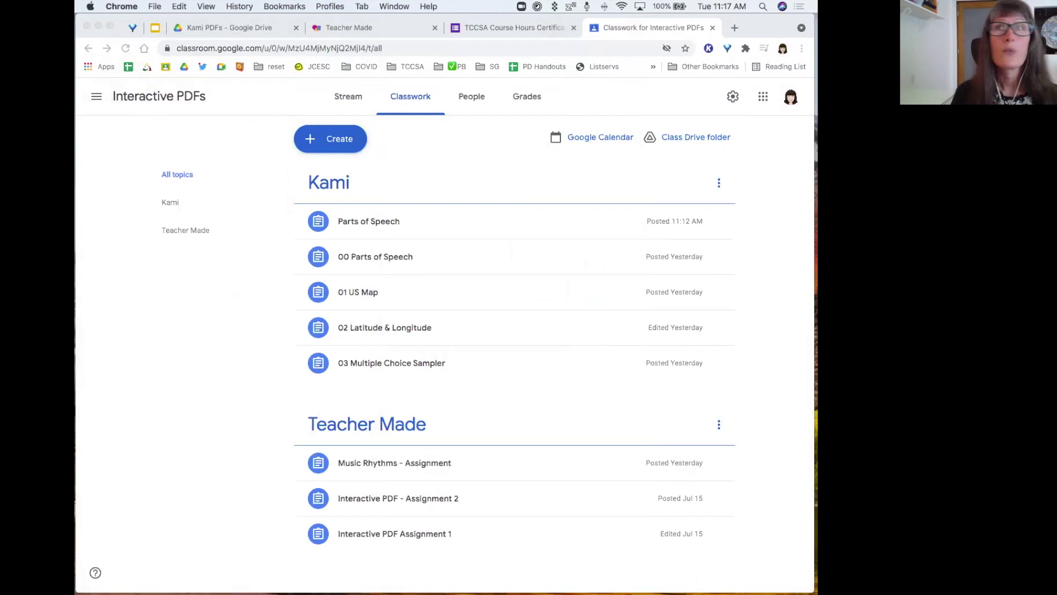
pyautogui.click(208, 31)
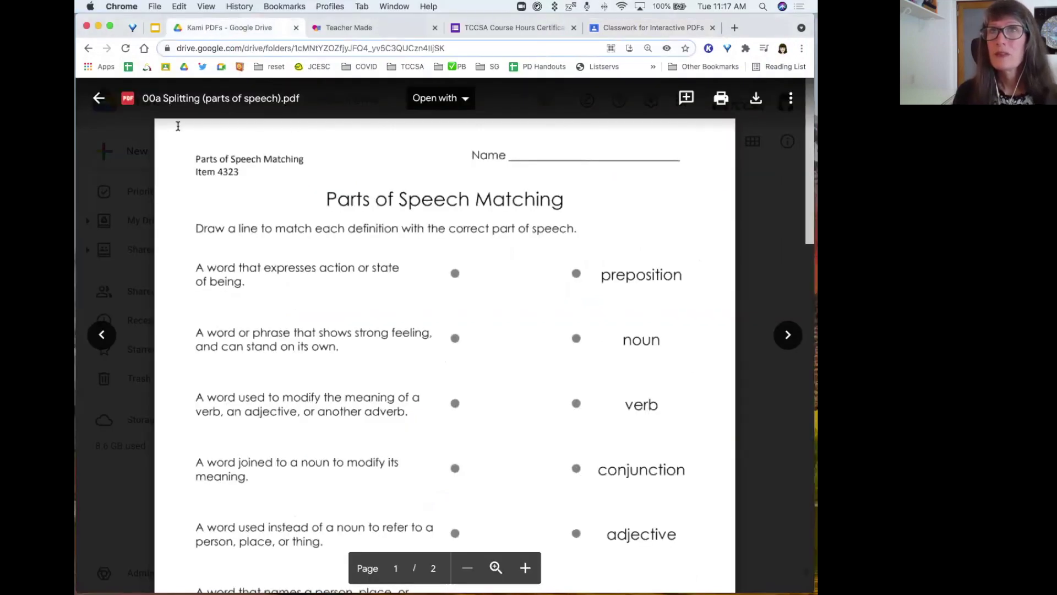
pyautogui.click(99, 98)
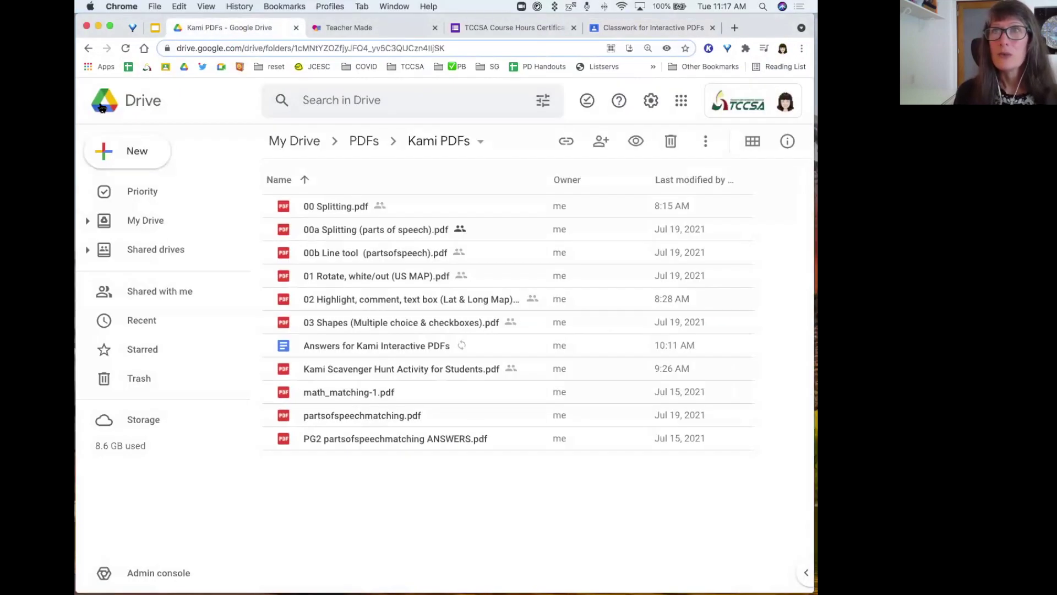
# - Preview 01 Rotate, white/out (US MAP).pdf from the Kami PDFs folder and open it with Kami
pyautogui.doubleClick(318, 277)
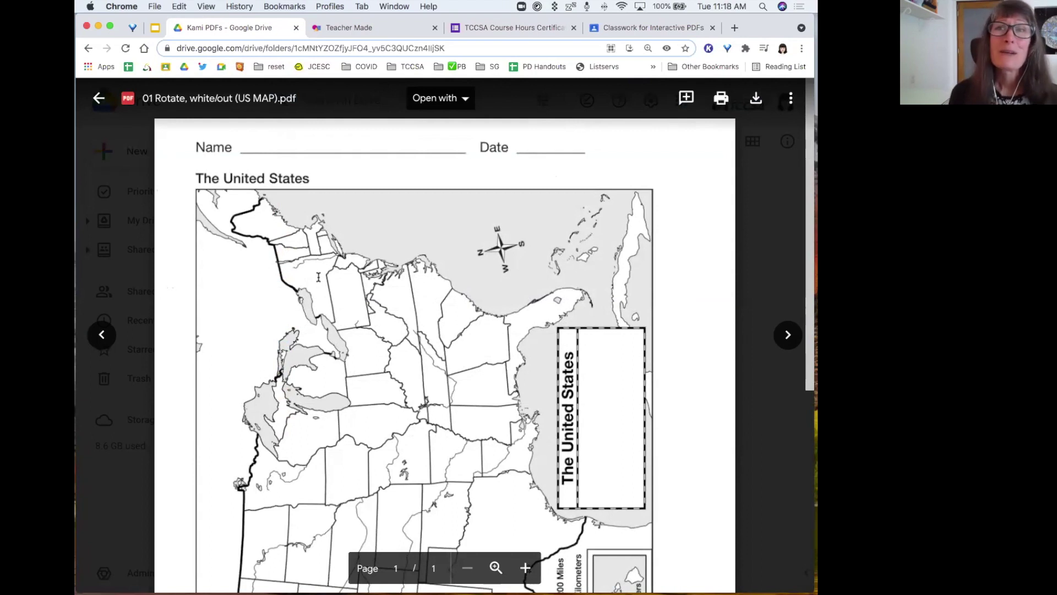
pyautogui.scroll(-6, 319, 277)
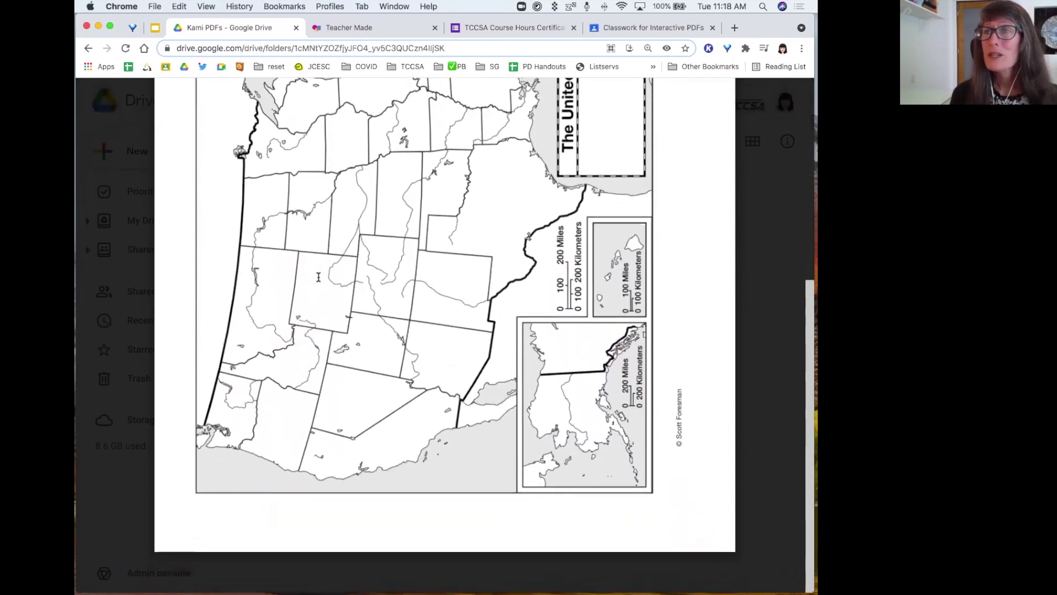
pyautogui.scroll(6, 319, 279)
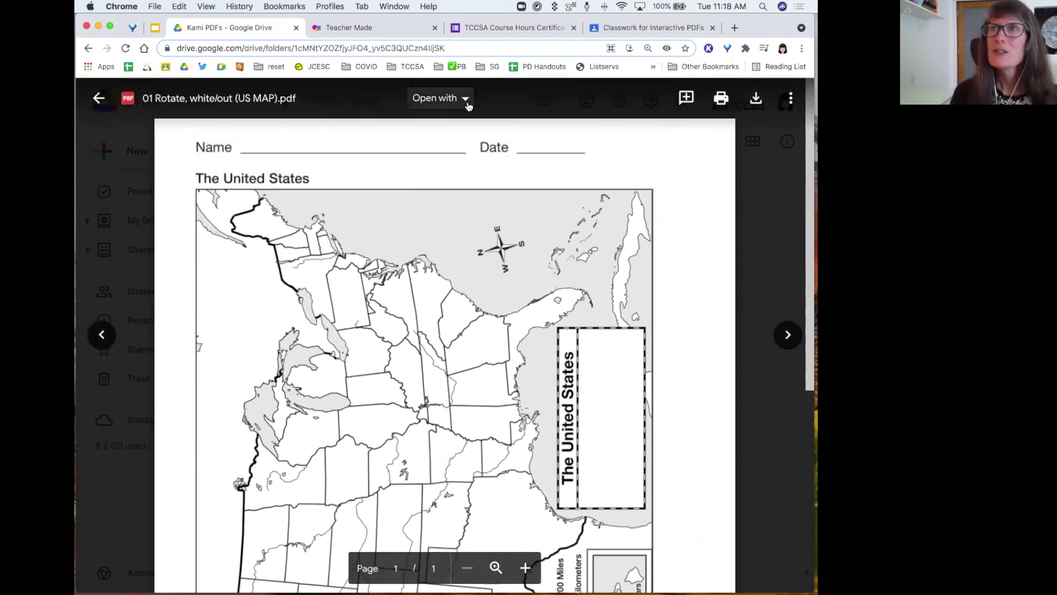
pyautogui.click(466, 99)
pyautogui.click(450, 146)
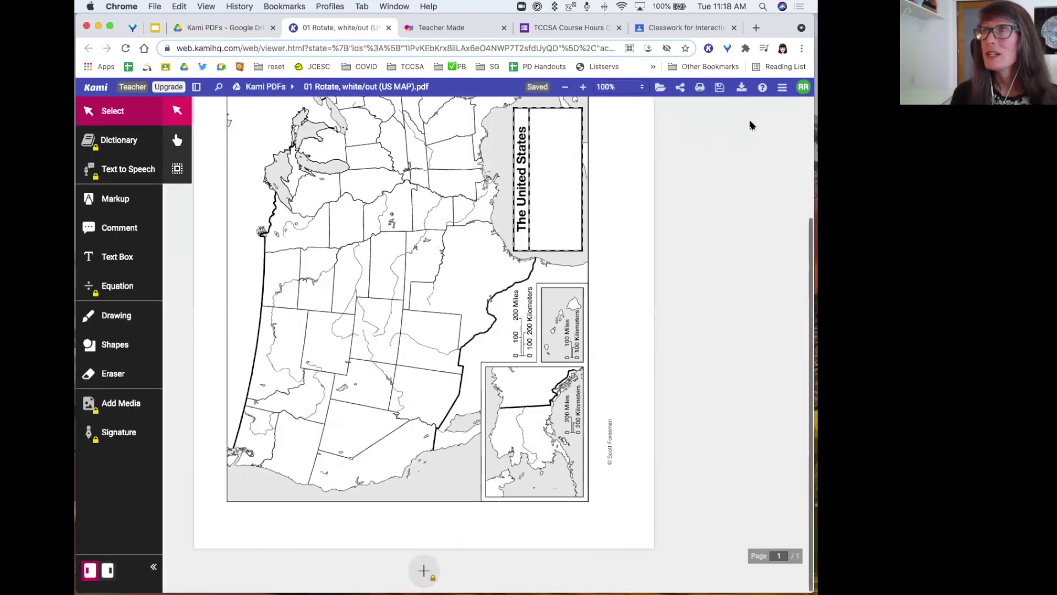
# - Rotate the US map document clockwise and save it to Google Drive
pyautogui.click(782, 88)
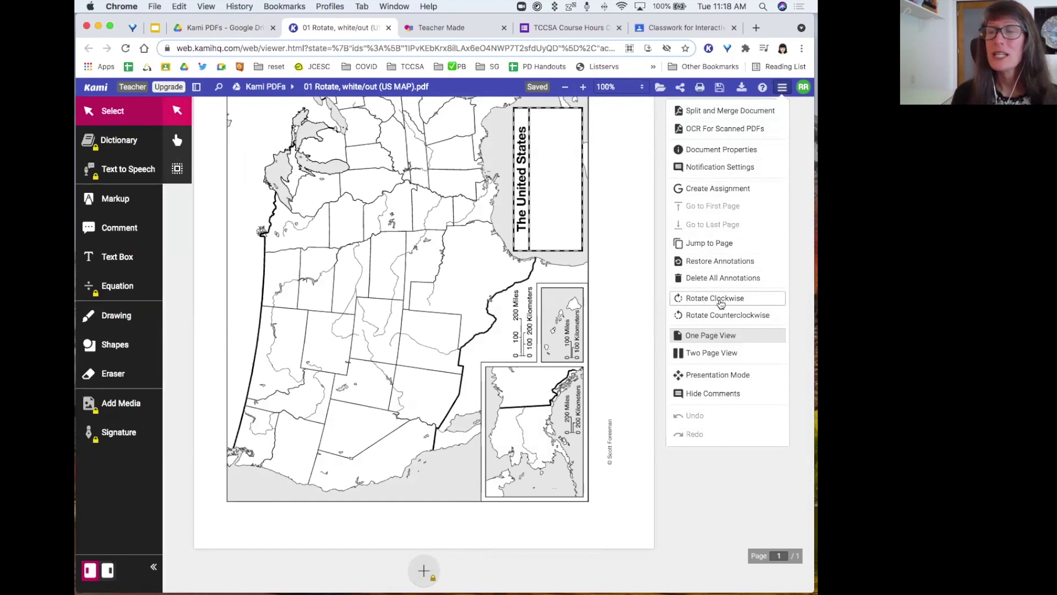
pyautogui.click(719, 302)
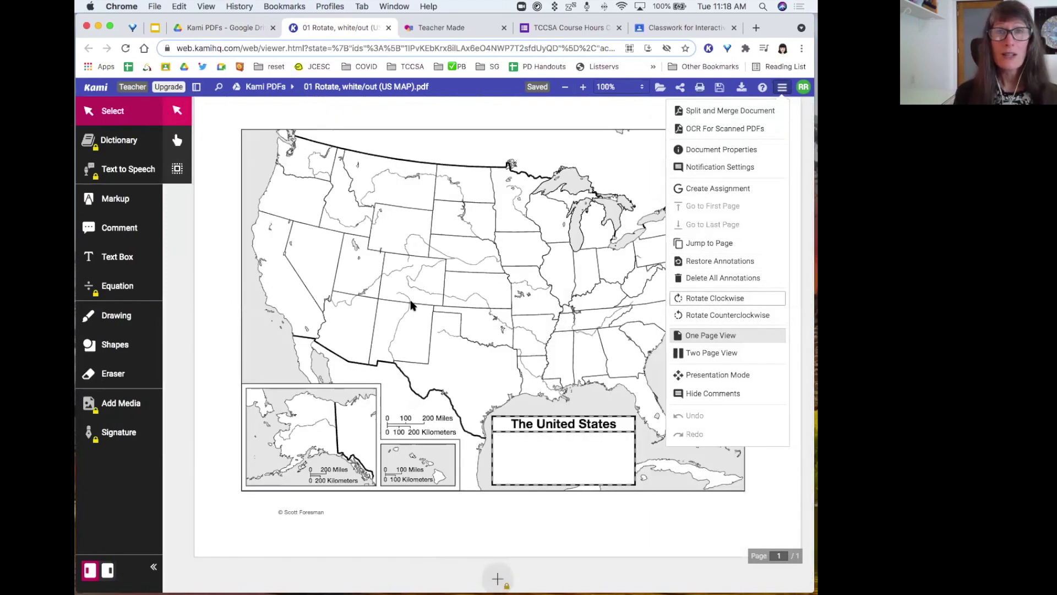
pyautogui.click(718, 90)
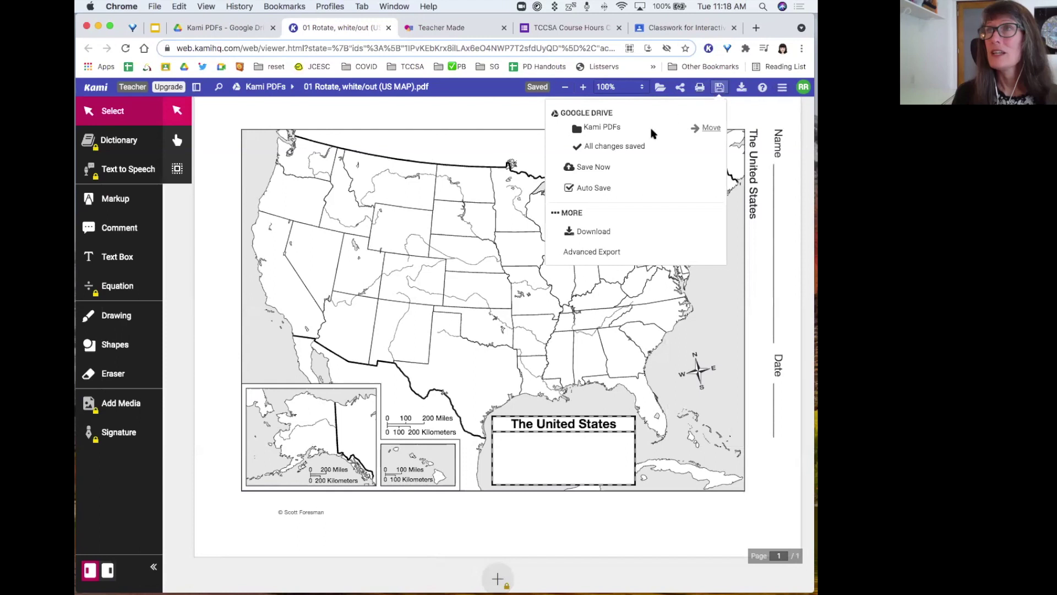
pyautogui.click(593, 171)
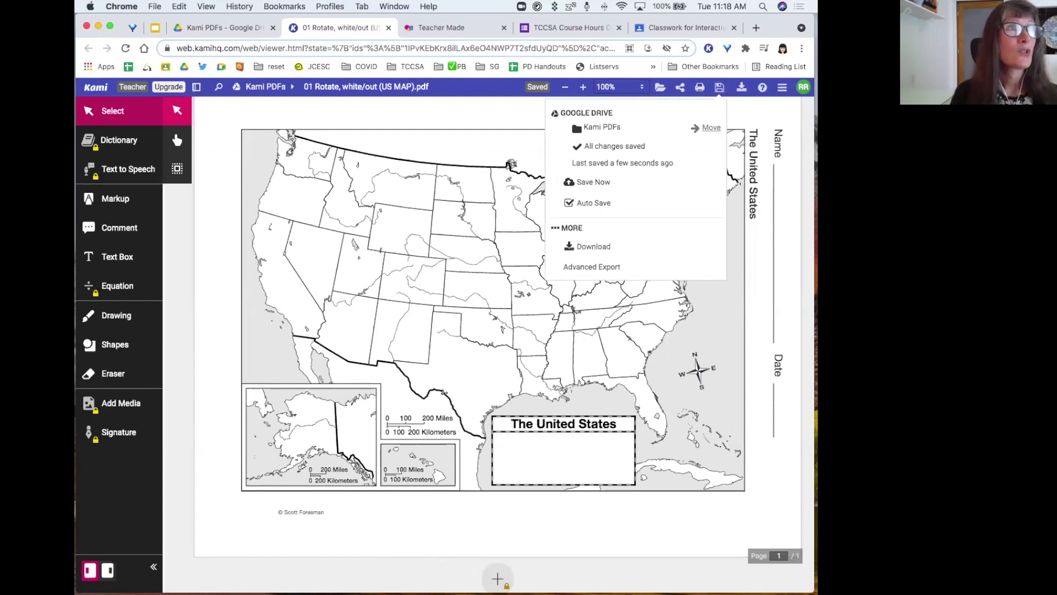
# - Switch to the student's Classroom window and expand the 01 US Map assignment in the Interactive PDFs Classwork
pyautogui.moveTo(74, 63); pyautogui.dragTo(376, 32)
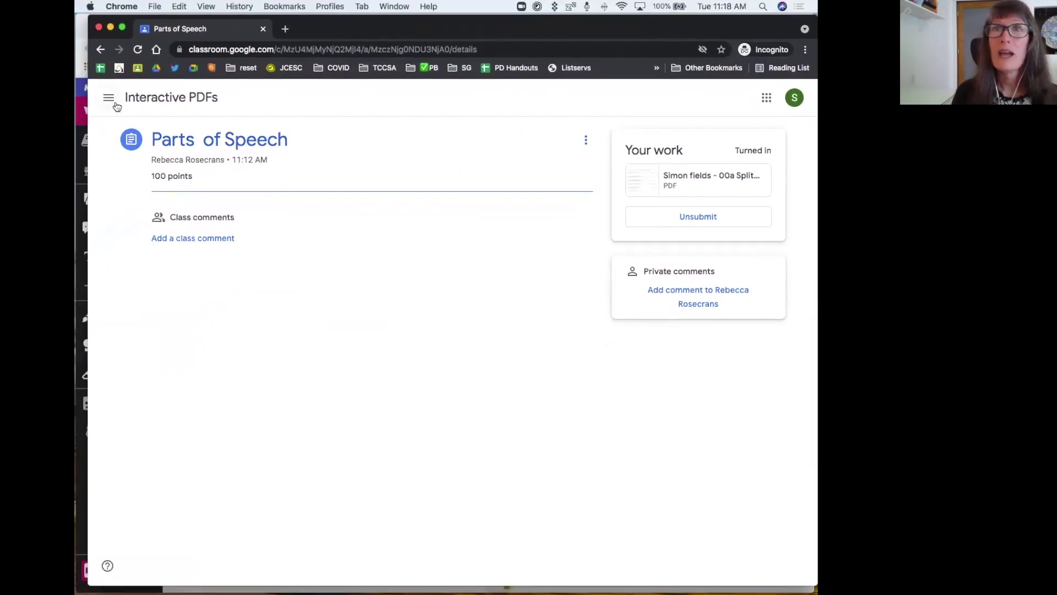
pyautogui.click(148, 99)
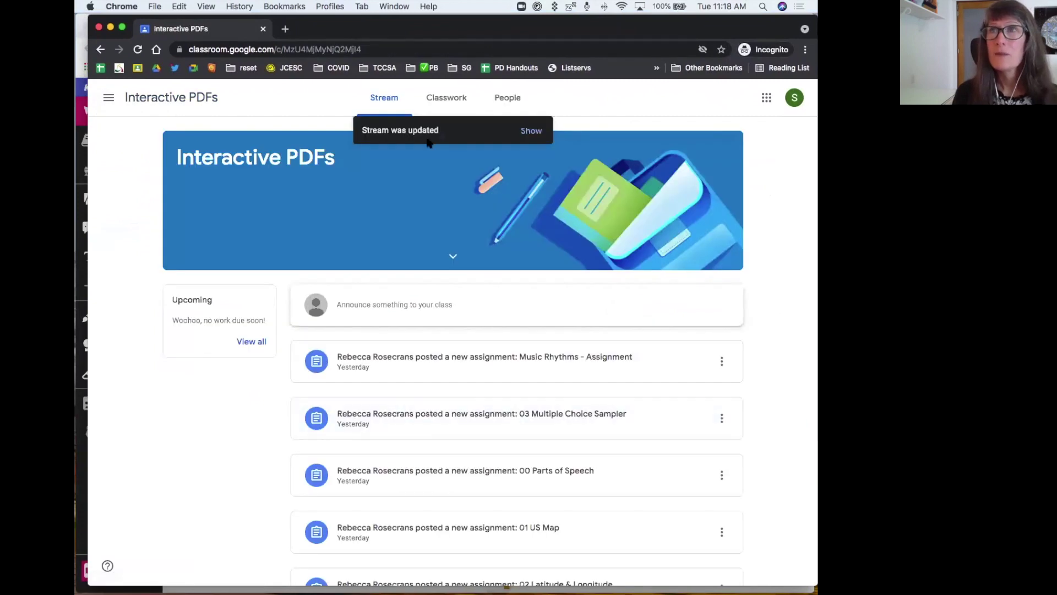
pyautogui.click(444, 102)
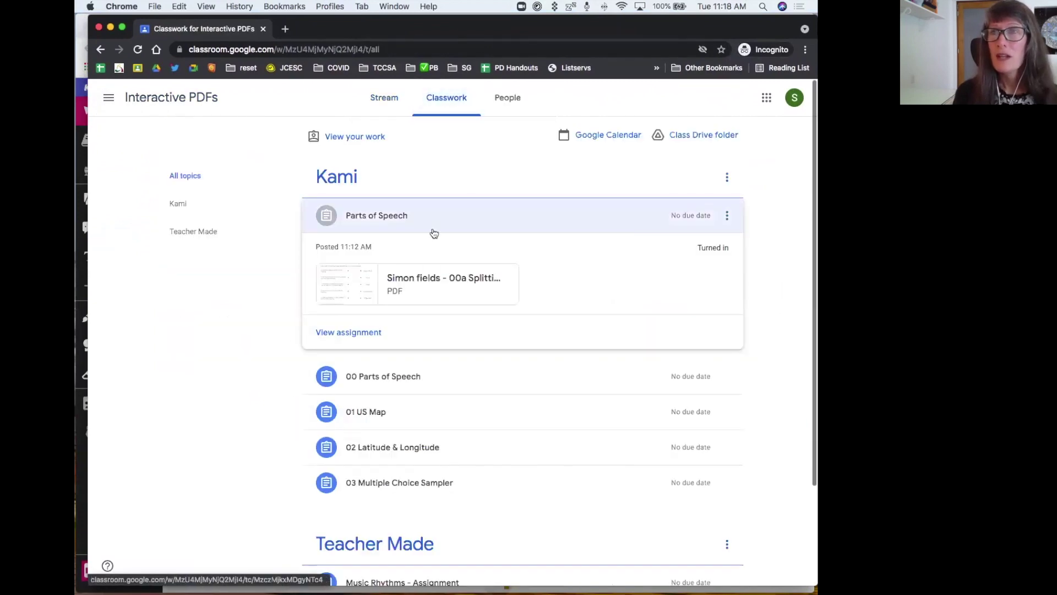
pyautogui.click(362, 417)
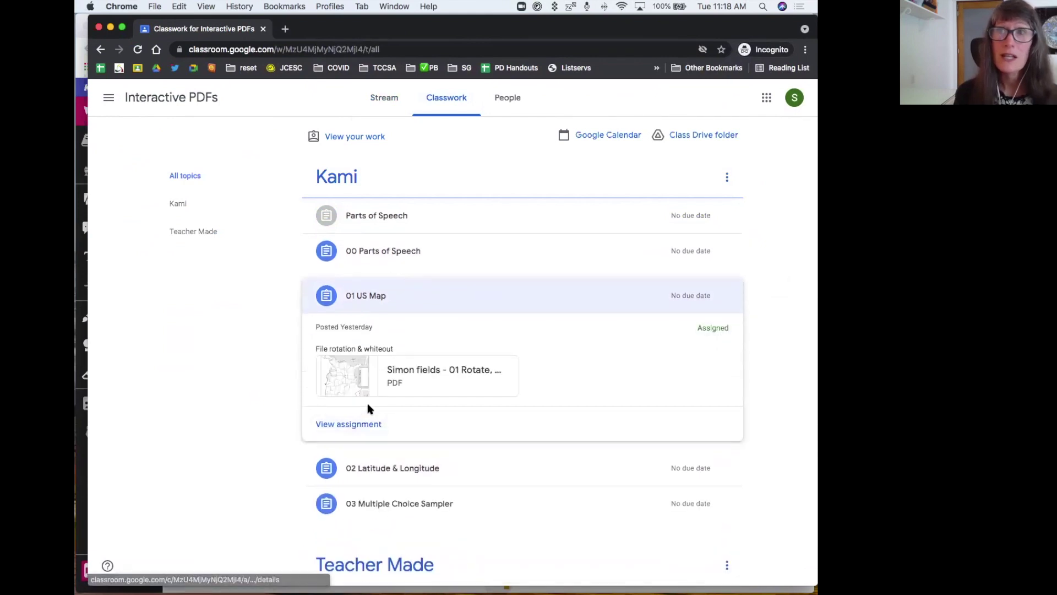
# - Open the student's copy of the US map PDF with Kami and rotate it clockwise
pyautogui.click(412, 373)
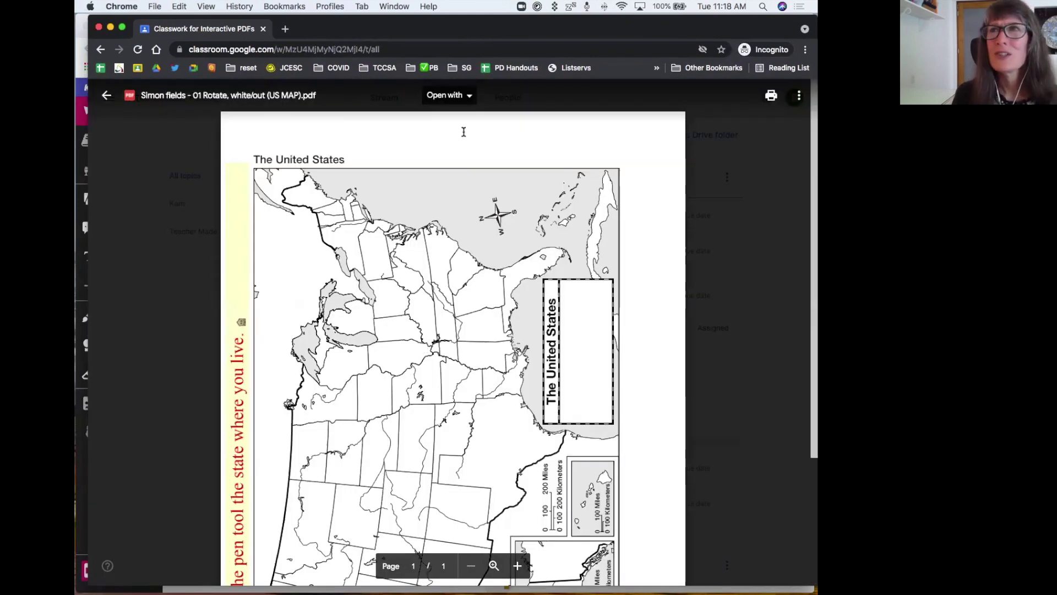
pyautogui.click(450, 95)
pyautogui.click(457, 136)
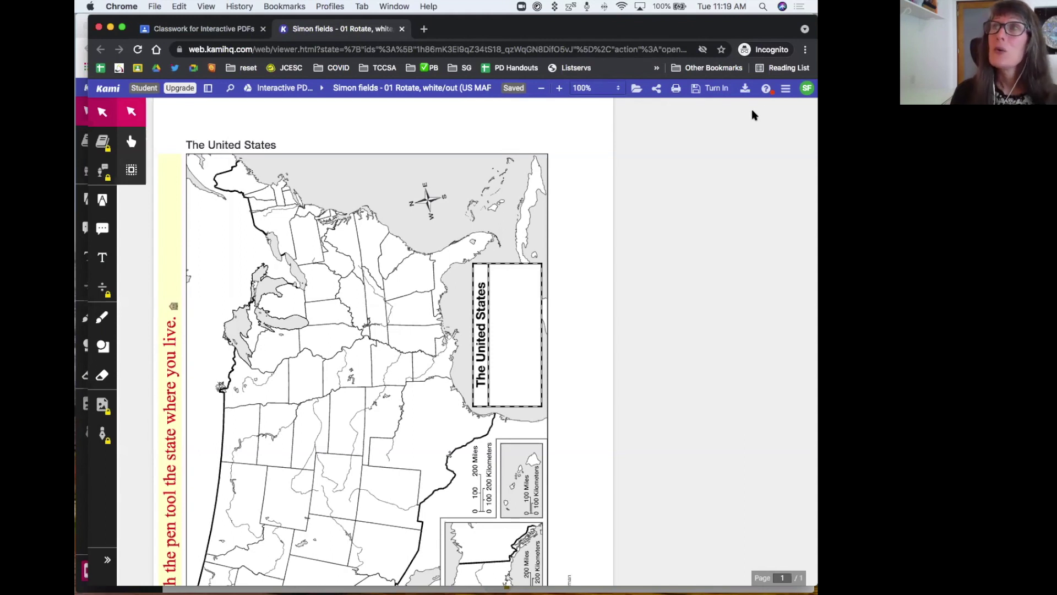
pyautogui.click(782, 93)
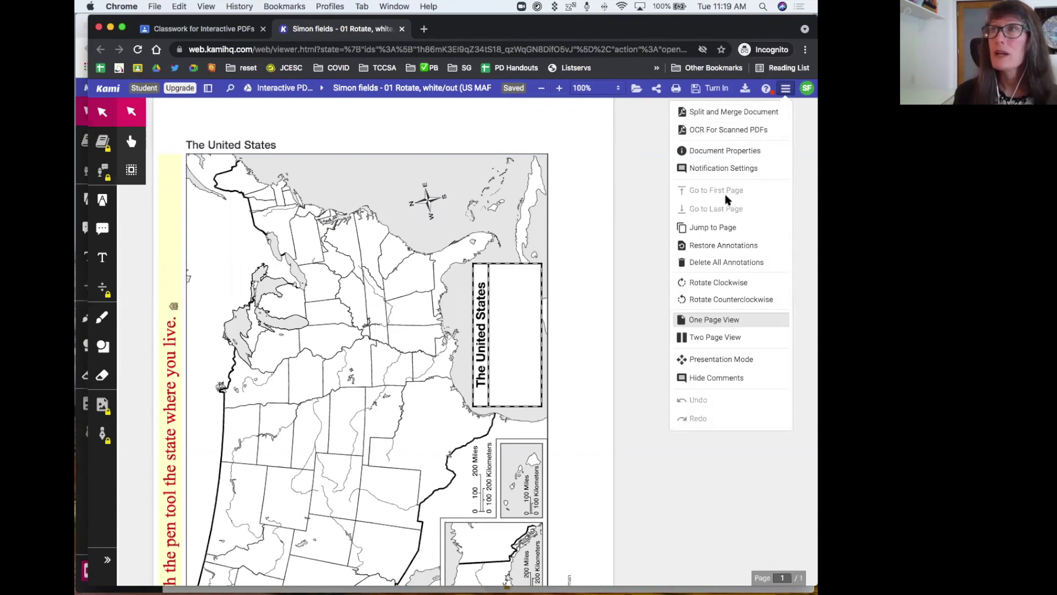
pyautogui.click(705, 283)
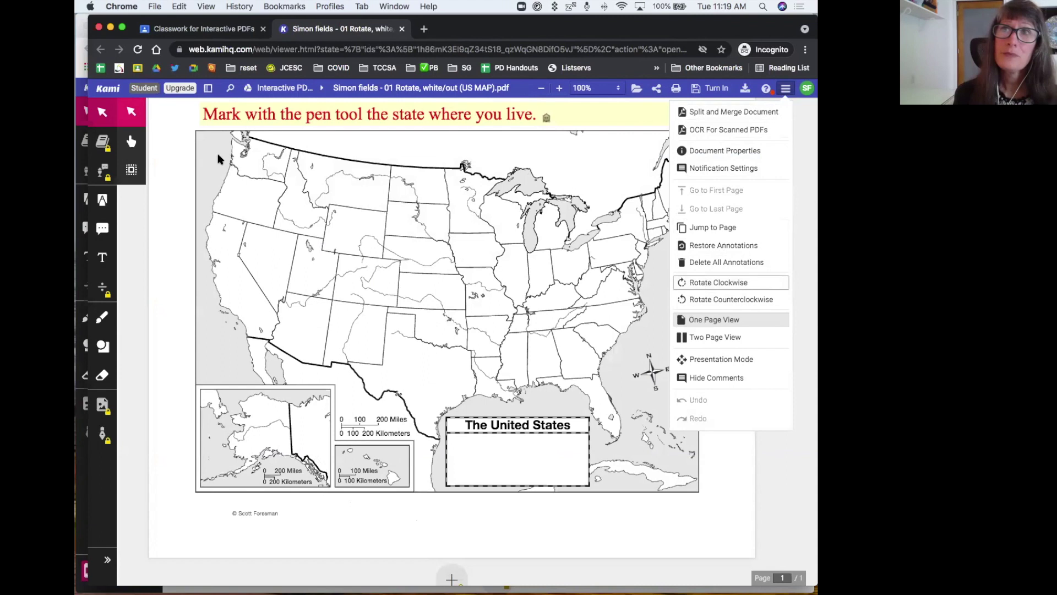
# - Move the instruction text box "Mark with the pen tool the state where you live." slightly on the student's US map
pyautogui.click(184, 132)
pyautogui.click(269, 120)
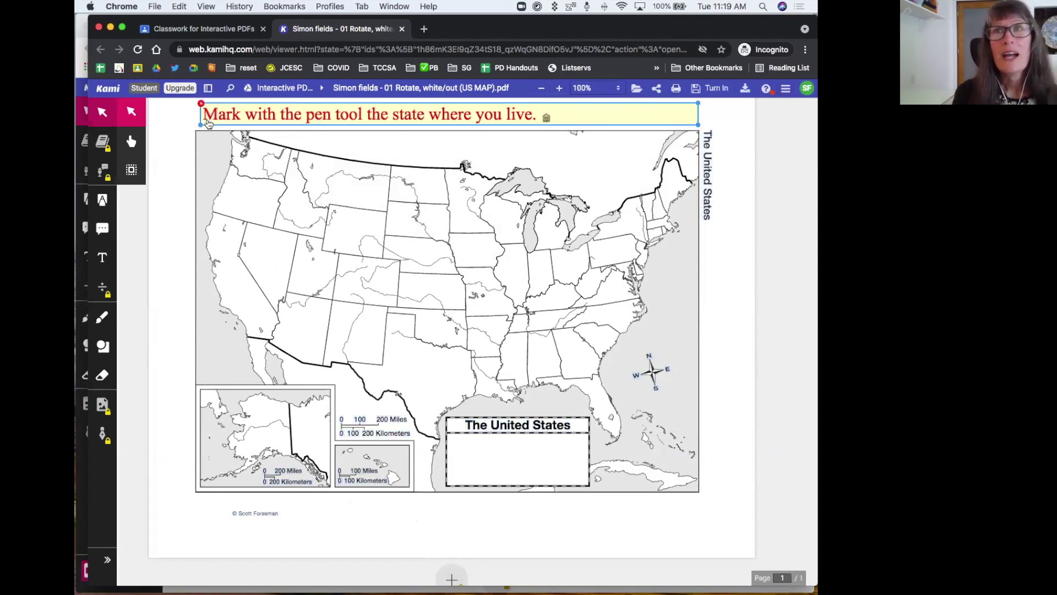
pyautogui.doubleClick(207, 120)
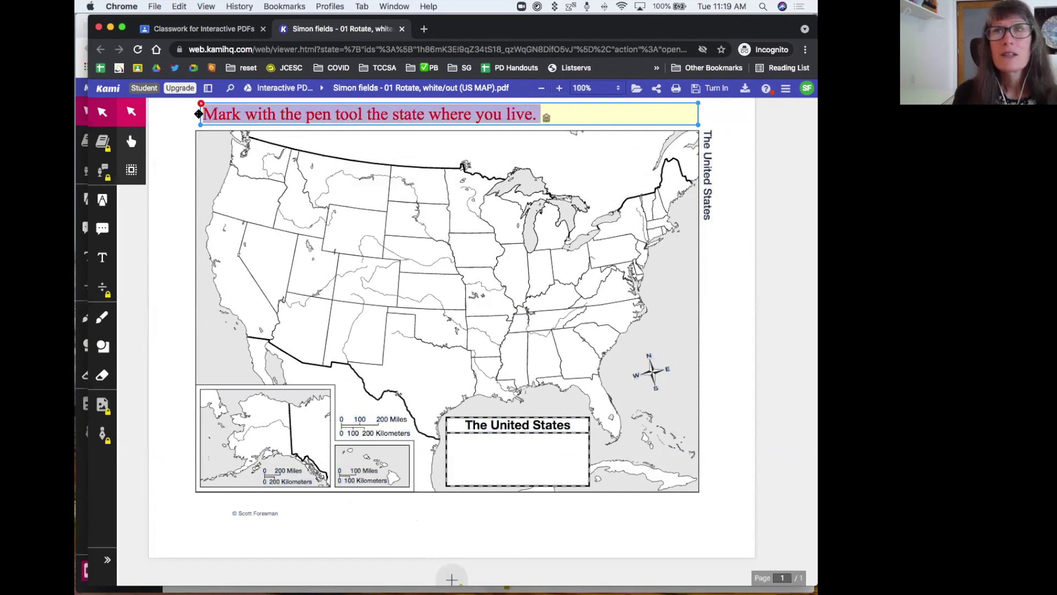
pyautogui.moveTo(200, 117)
pyautogui.mouseDown()
pyautogui.moveTo(151, 182)
pyautogui.moveTo(199, 146)
pyautogui.moveTo(193, 203)
pyautogui.moveTo(194, 105)
pyautogui.mouseUp()
pyautogui.click(191, 120)
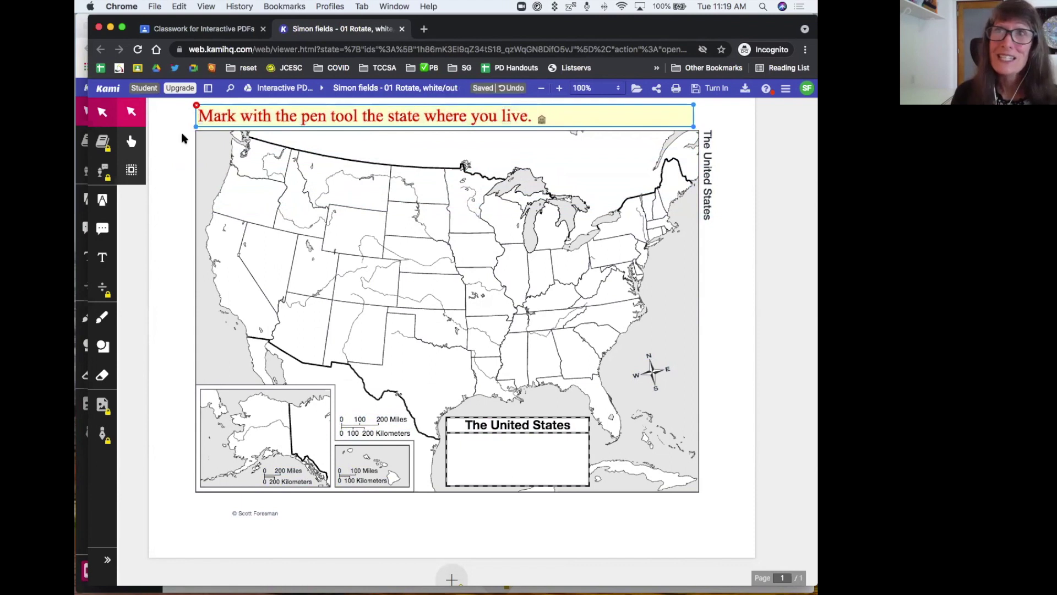
# - Delete the instruction text box and the white line that covers the Name and Date blanks beside the map
pyautogui.click(197, 109)
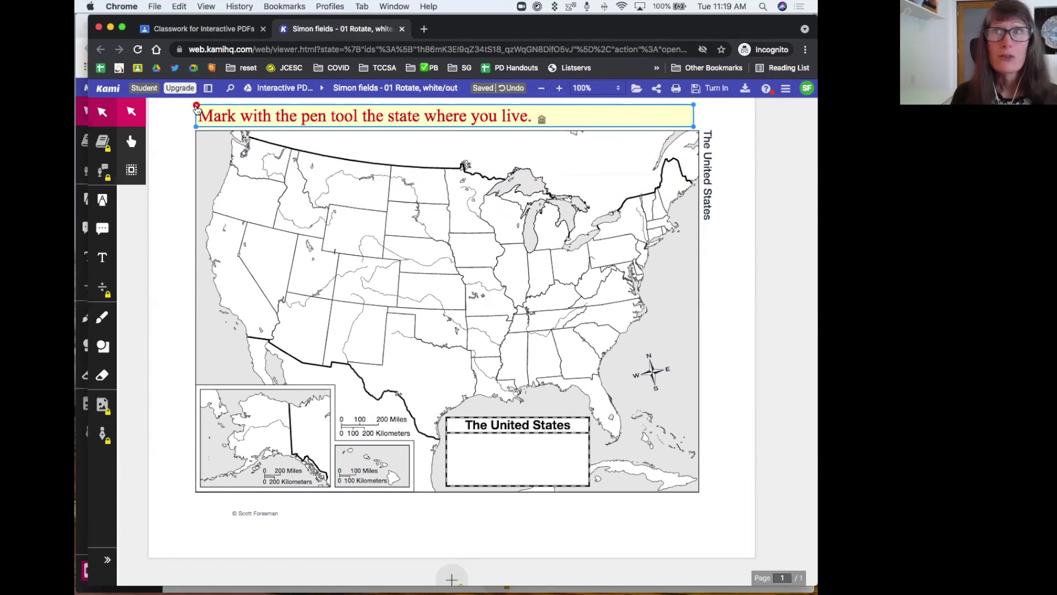
pyautogui.click(196, 106)
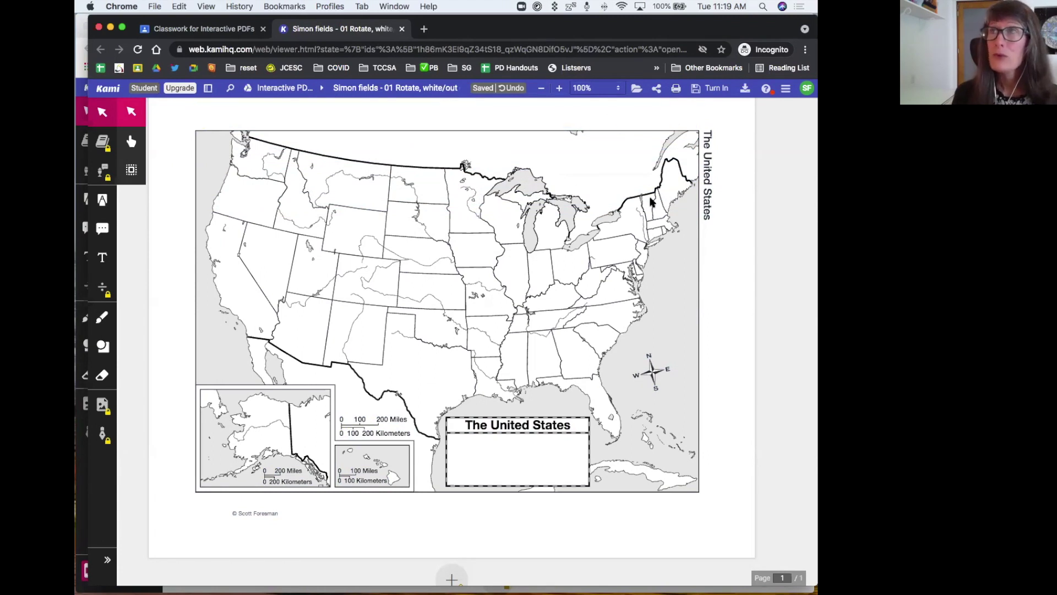
pyautogui.press('super+v')
pyautogui.moveTo(732, 228)
pyautogui.mouseDown()
pyautogui.moveTo(746, 229)
pyautogui.moveTo(734, 229)
pyautogui.mouseUp()
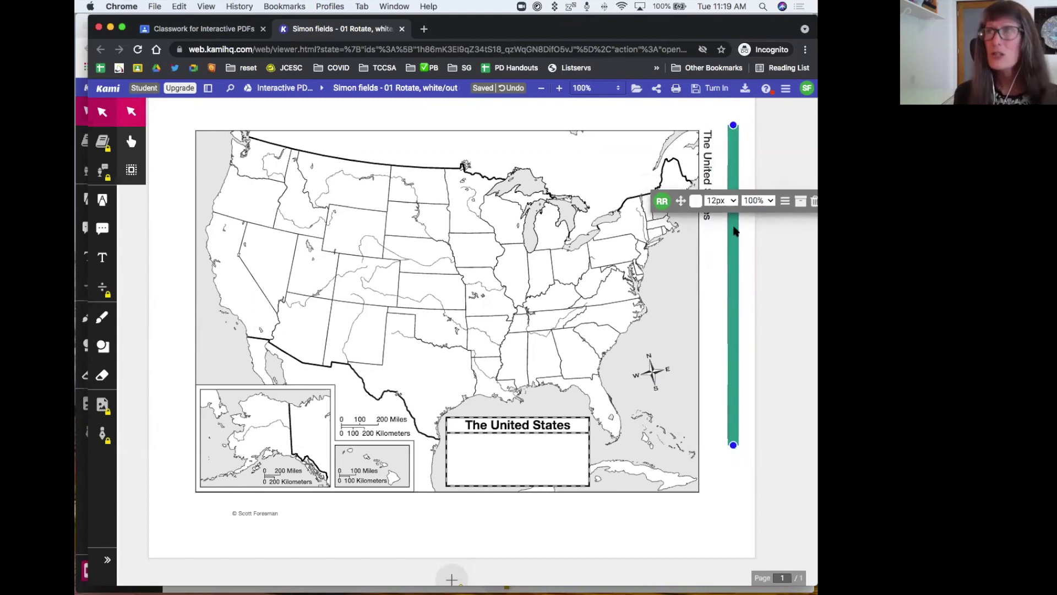
pyautogui.click(809, 203)
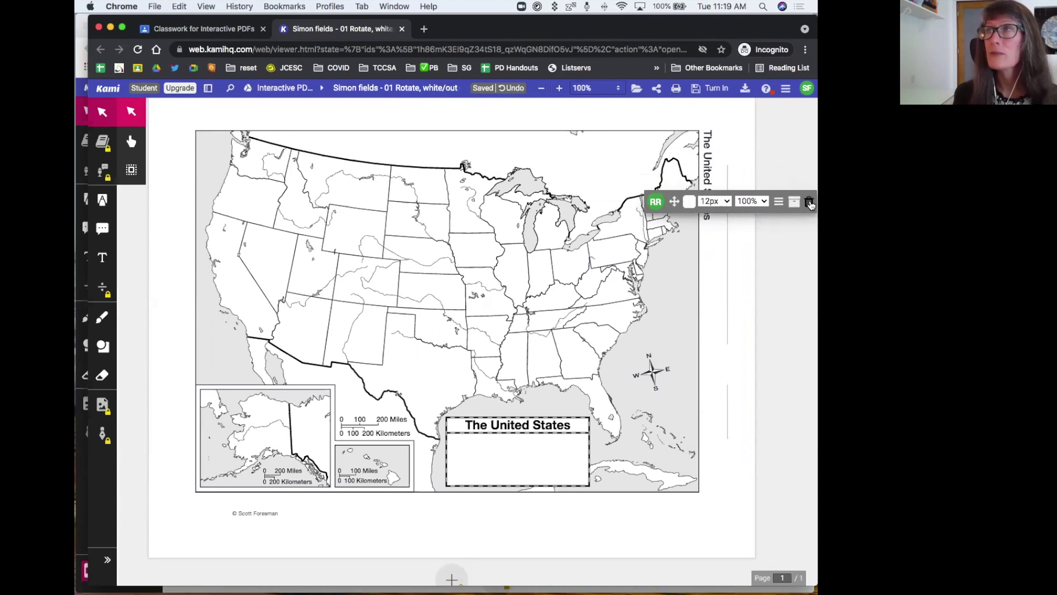
# - Restore all deleted annotations on the student's US map page
pyautogui.click(786, 89)
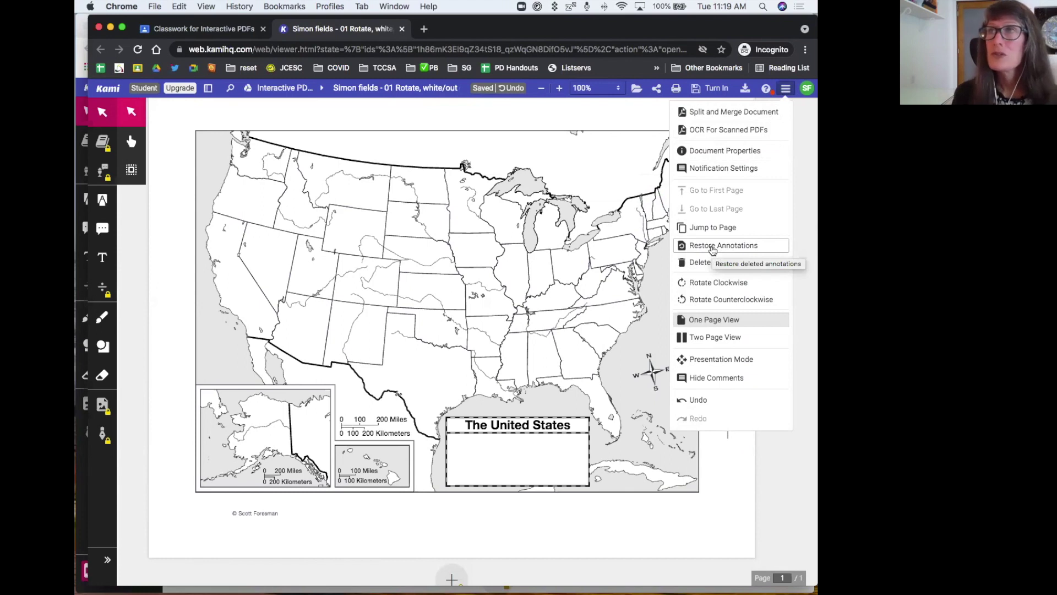
pyautogui.click(712, 246)
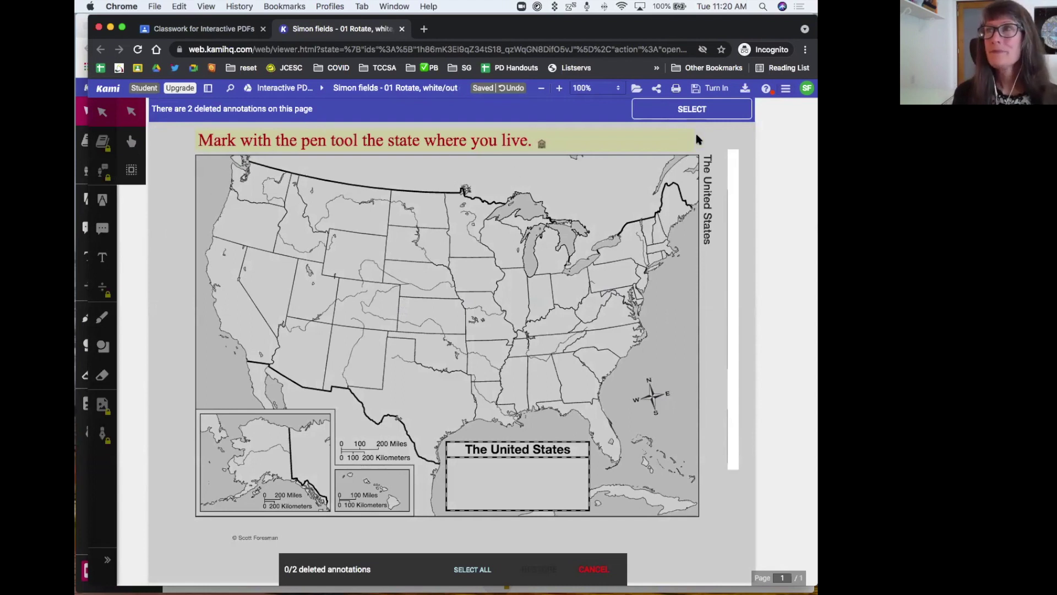
pyautogui.click(698, 111)
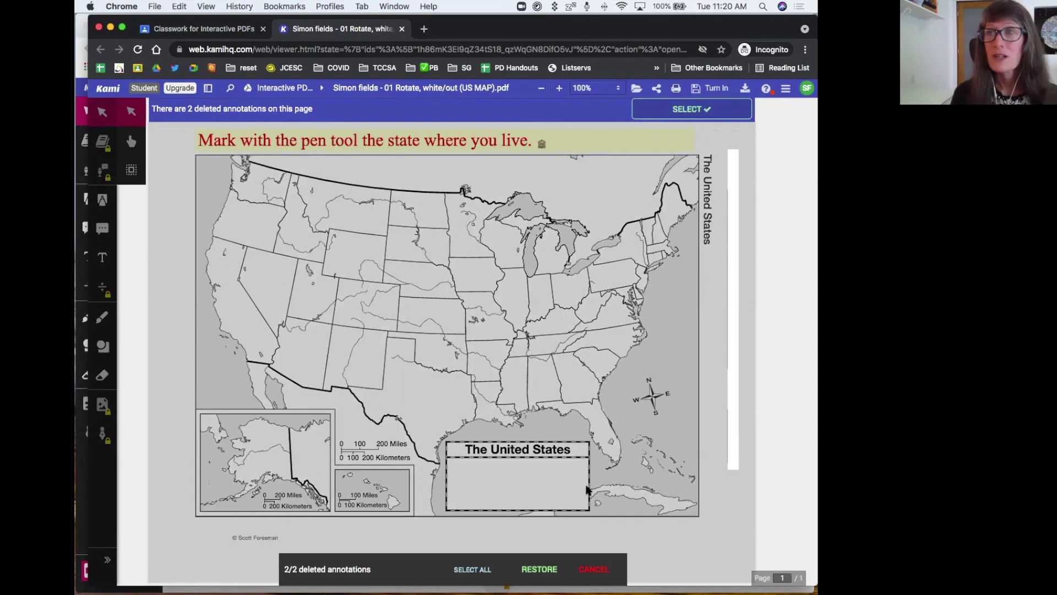
pyautogui.click(539, 570)
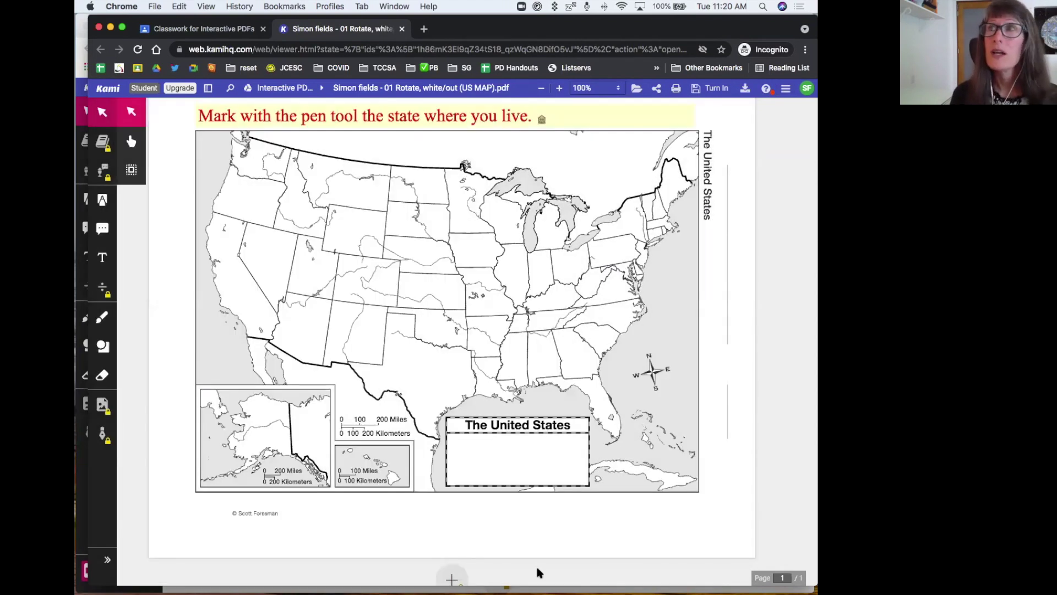
pyautogui.click(345, 104)
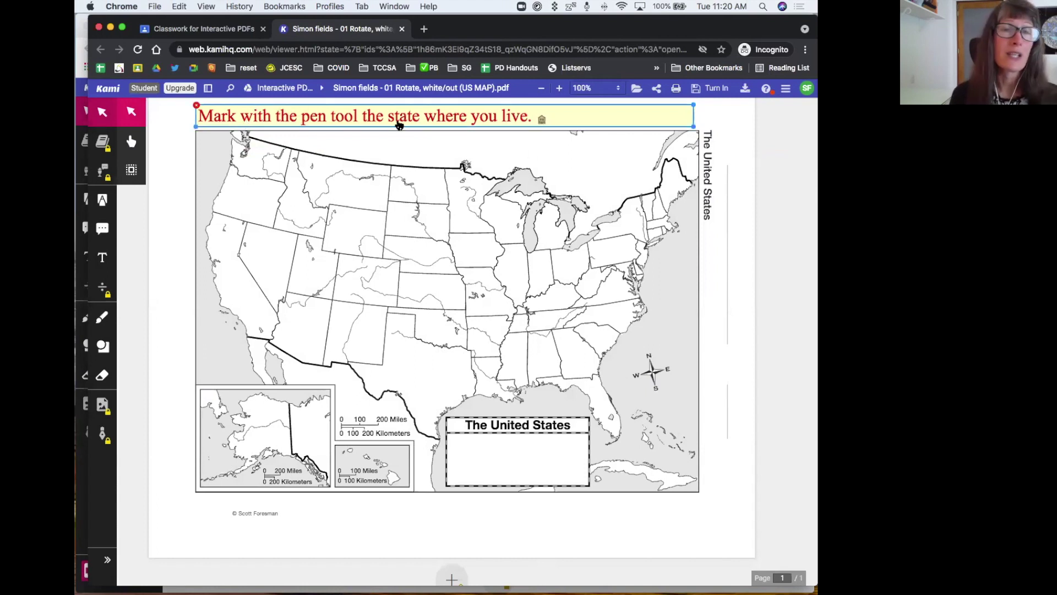
pyautogui.scroll(1, 660, 131)
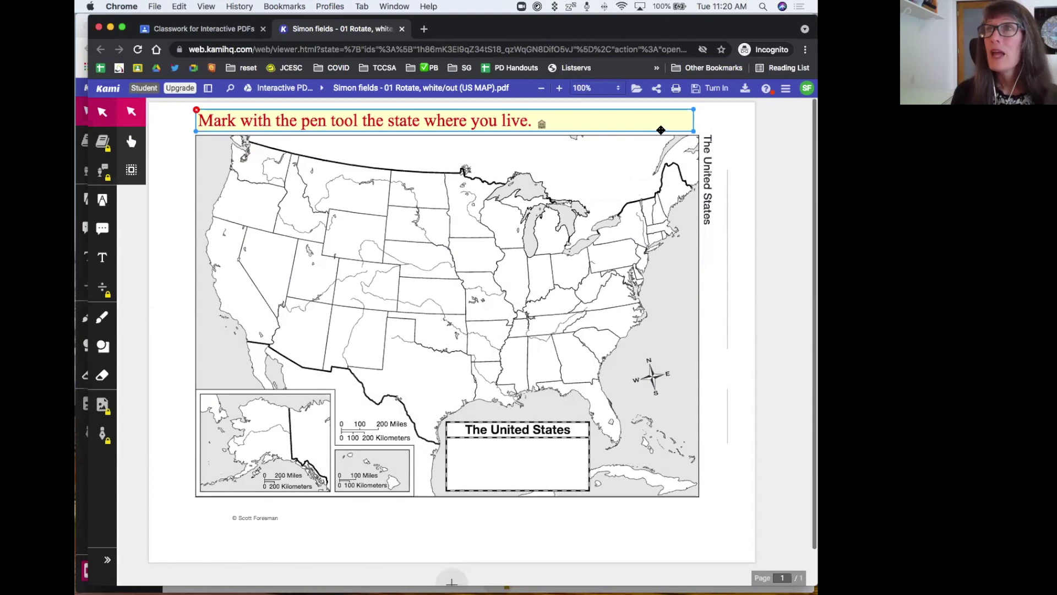
pyautogui.click(663, 139)
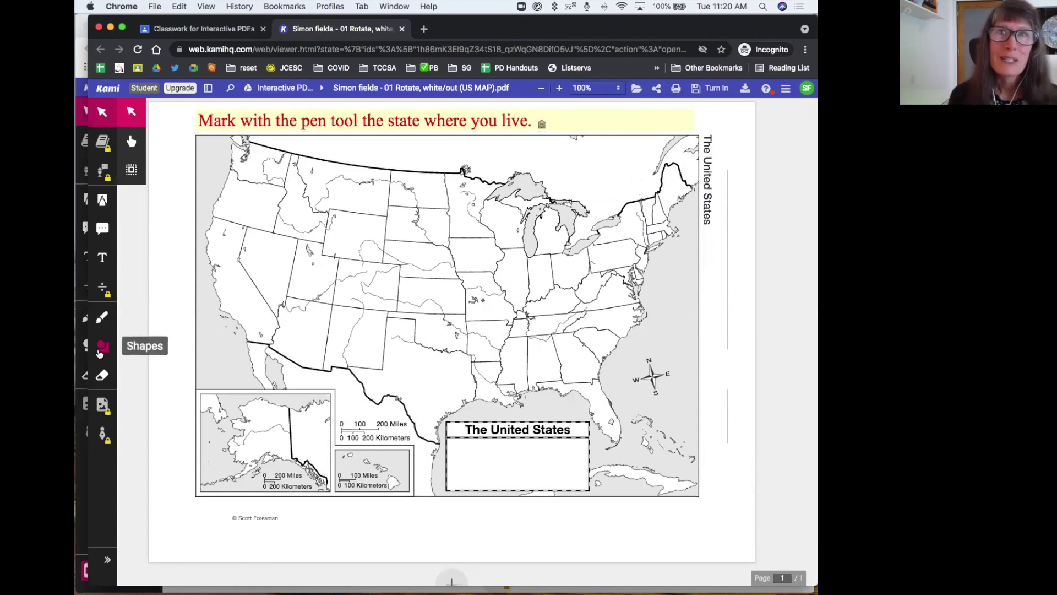
# - Draw a small yellow star on Ohio with the drawing pen
pyautogui.click(102, 318)
pyautogui.click(132, 342)
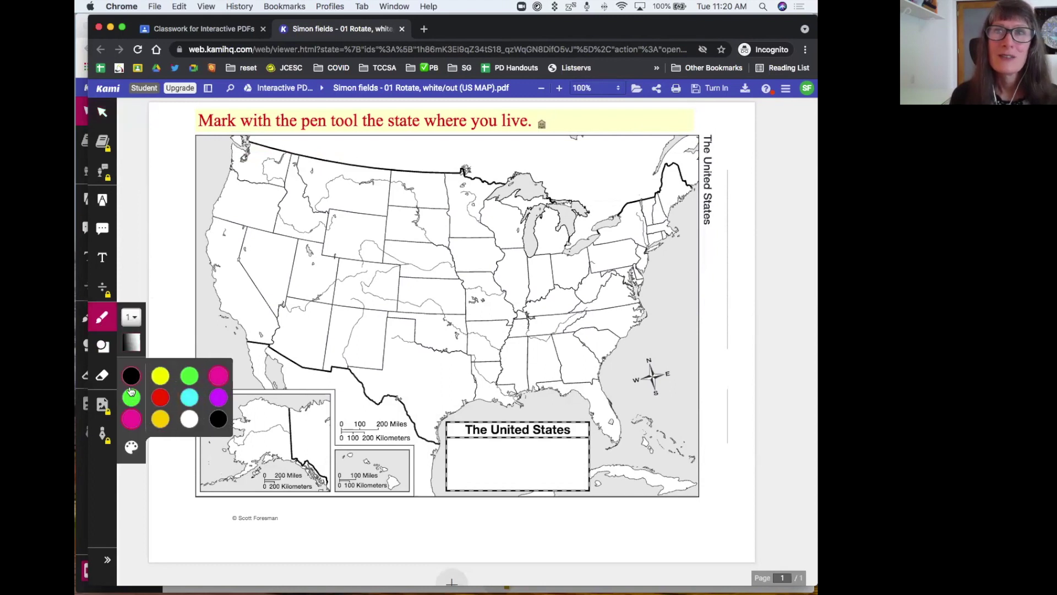
pyautogui.click(160, 376)
pyautogui.moveTo(558, 277)
pyautogui.mouseDown()
pyautogui.moveTo(569, 255)
pyautogui.moveTo(580, 273)
pyautogui.moveTo(579, 264)
pyautogui.mouseUp()
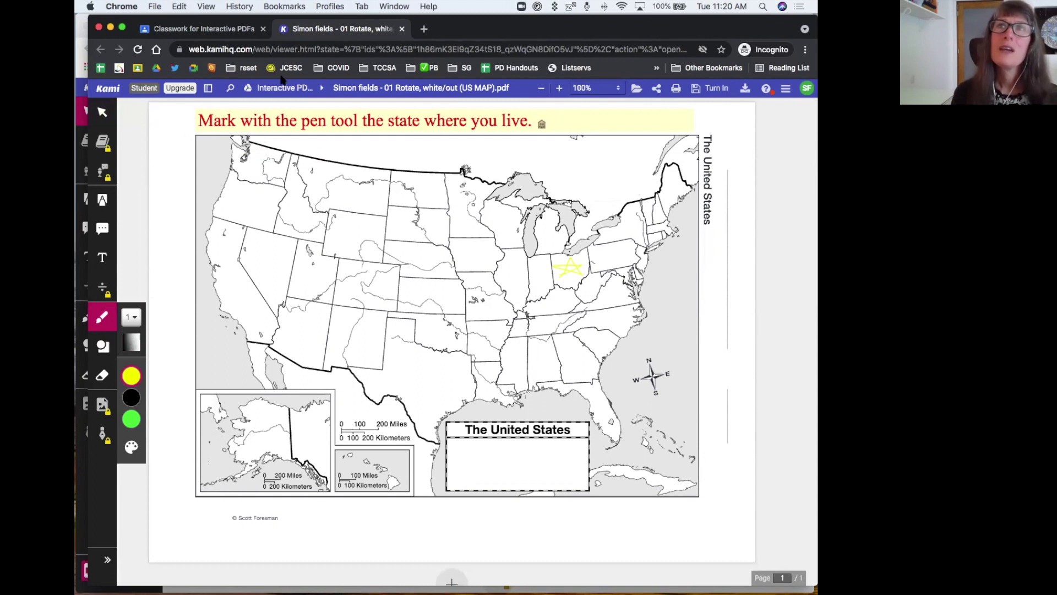
# - Switch to the teacher's Kami window and load the US map PDF into the Split and Merge tool's page editor
pyautogui.moveTo(762, 31); pyautogui.dragTo(514, 65)
pyautogui.press('super+grave')
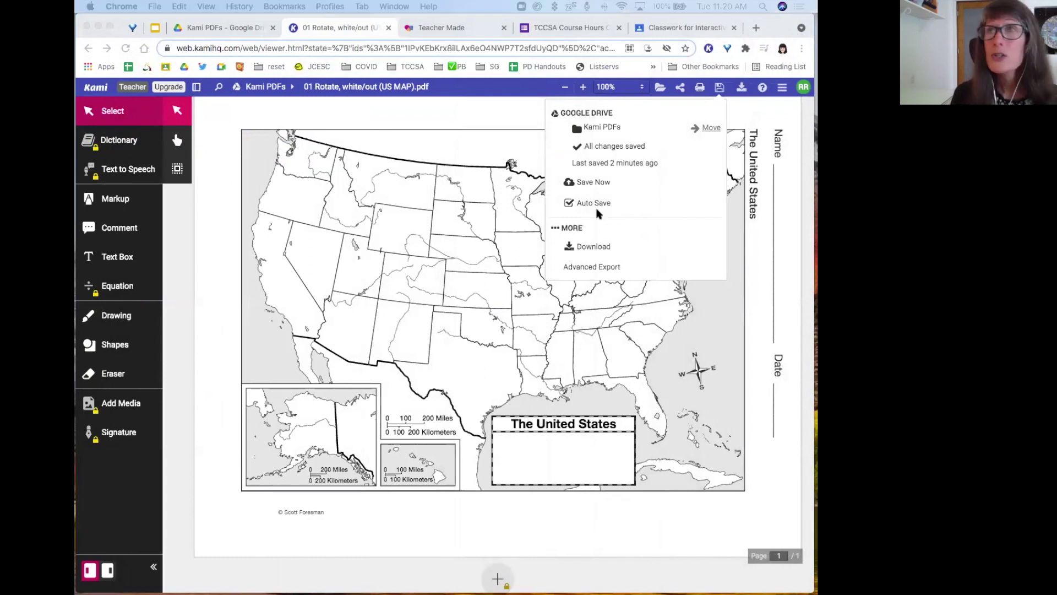
pyautogui.click(765, 120)
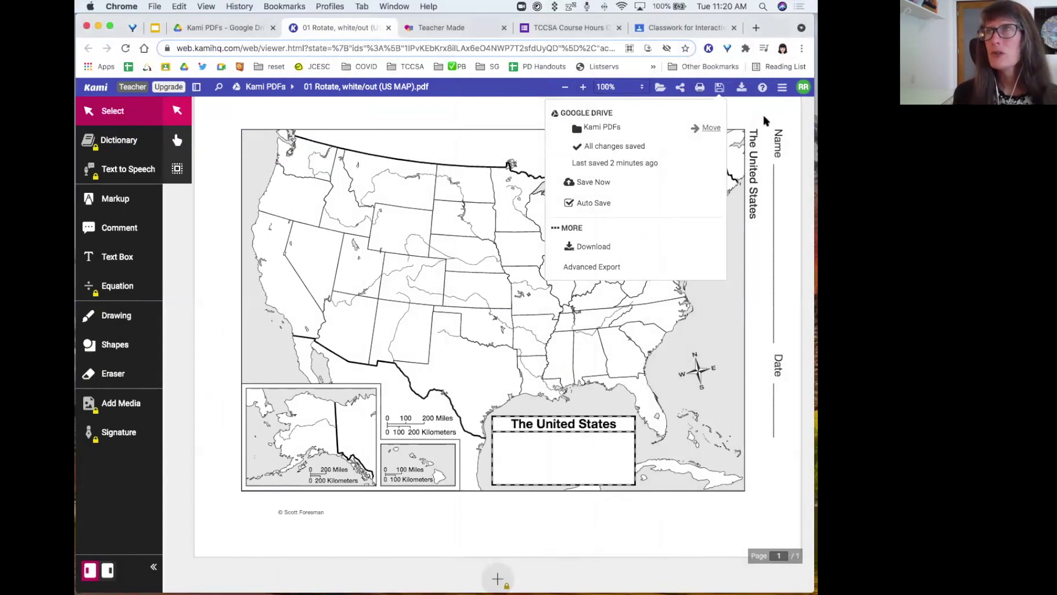
pyautogui.click(781, 88)
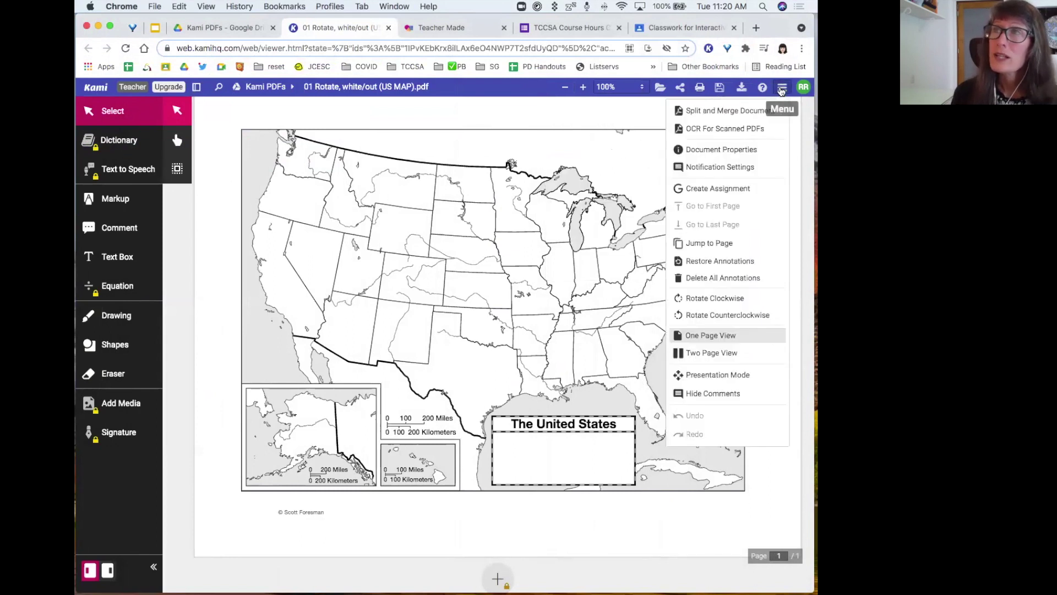
pyautogui.click(702, 112)
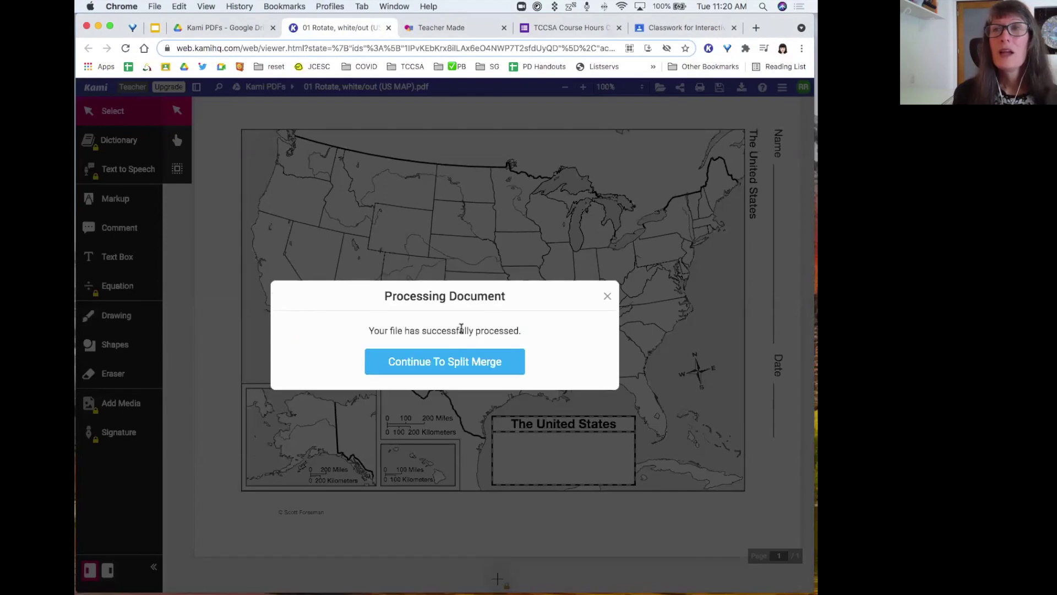
pyautogui.click(425, 367)
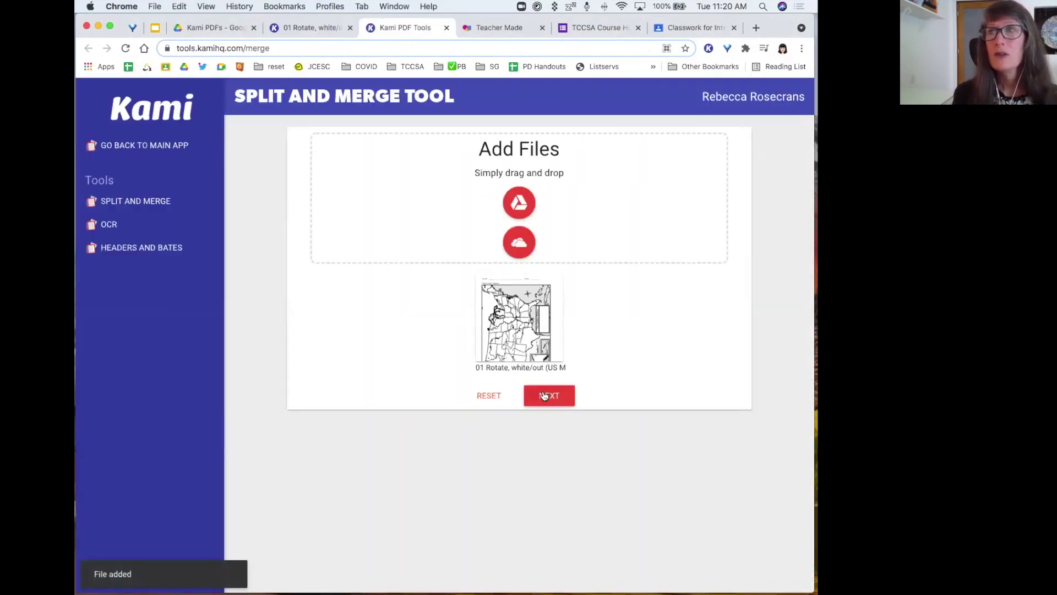
pyautogui.click(544, 397)
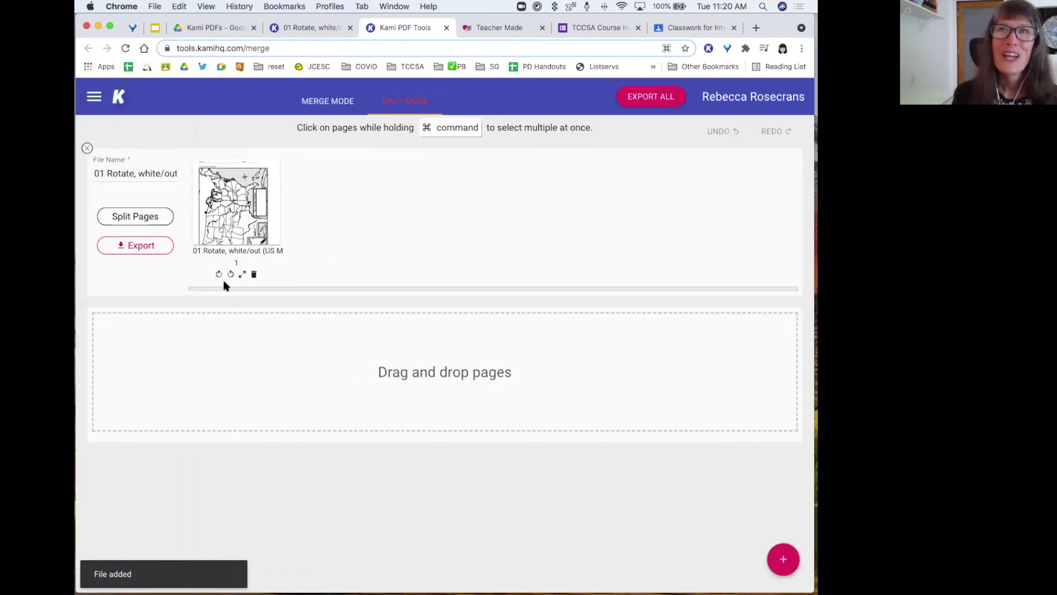
# - Rotate the US map page clockwise and export the file to Google Drive
pyautogui.click(219, 275)
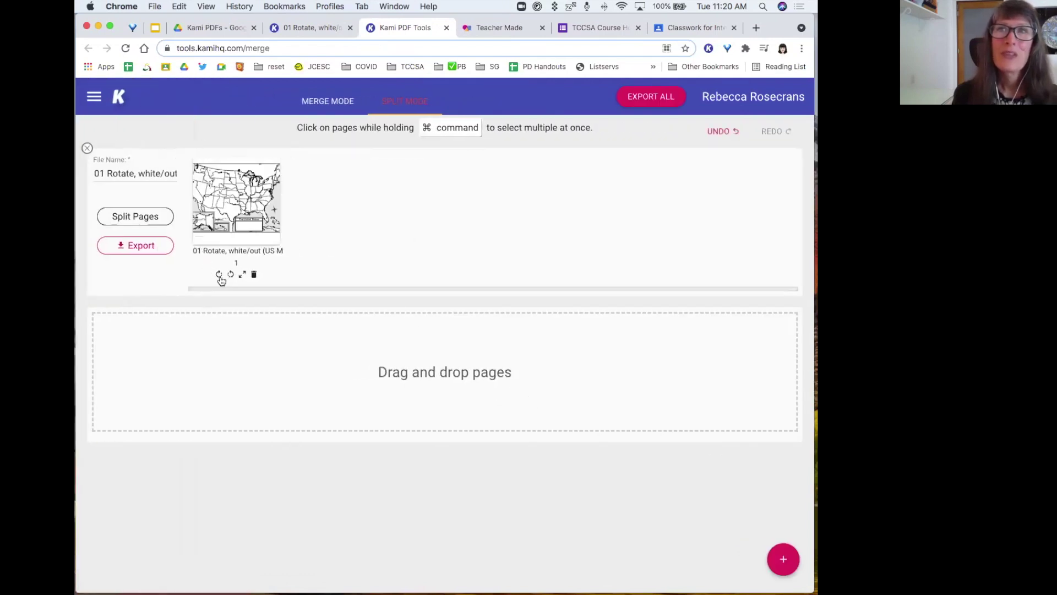
pyautogui.click(132, 247)
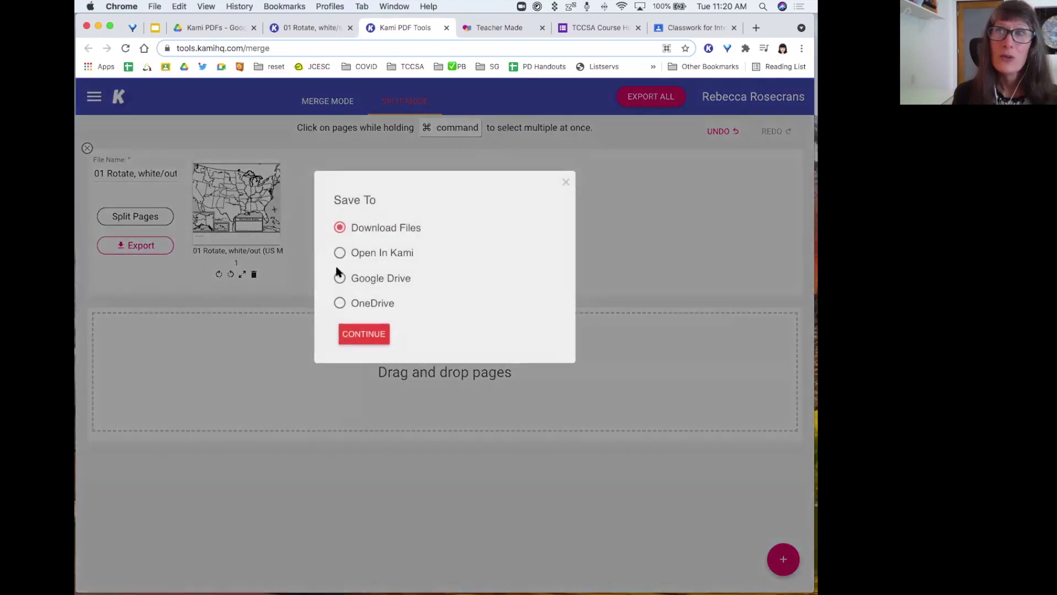
pyautogui.click(340, 279)
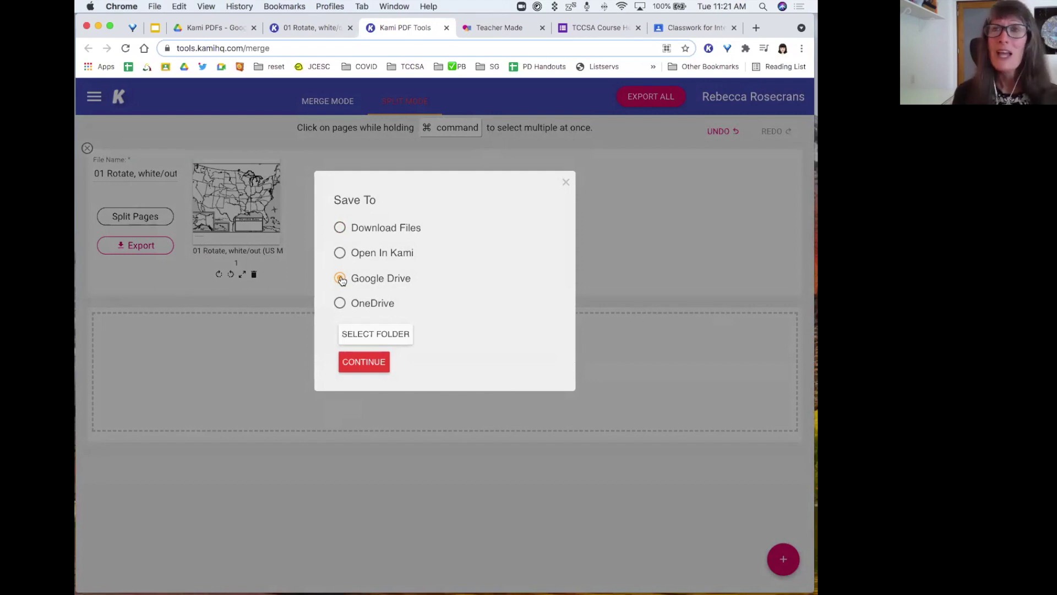
pyautogui.click(363, 363)
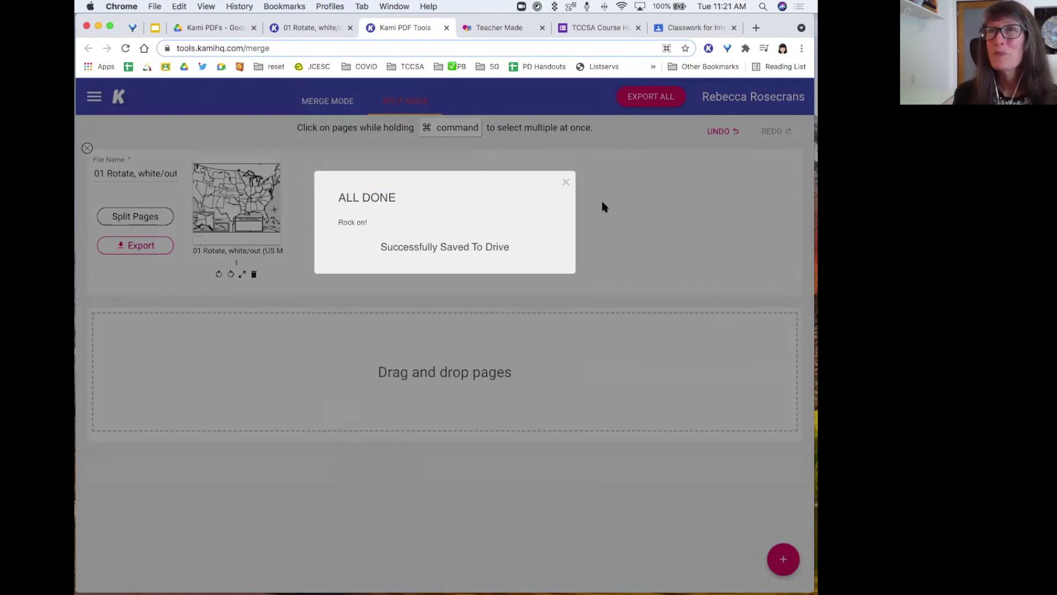
pyautogui.click(564, 184)
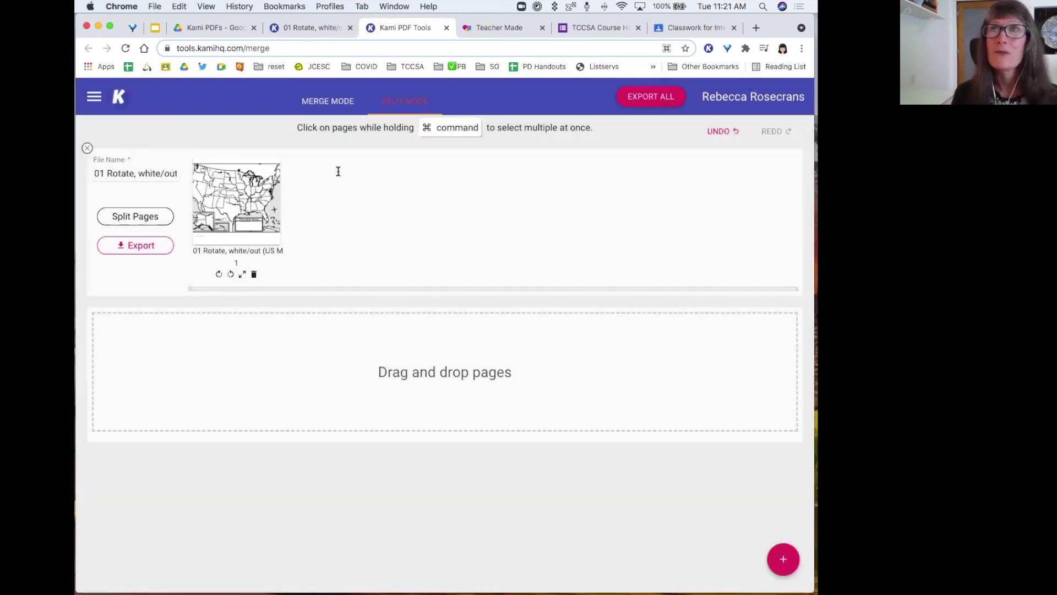
# - Close the Kami PDF Tools and US map tabs, and return to the Kami PDFs file list in Google Drive
pyautogui.click(446, 28)
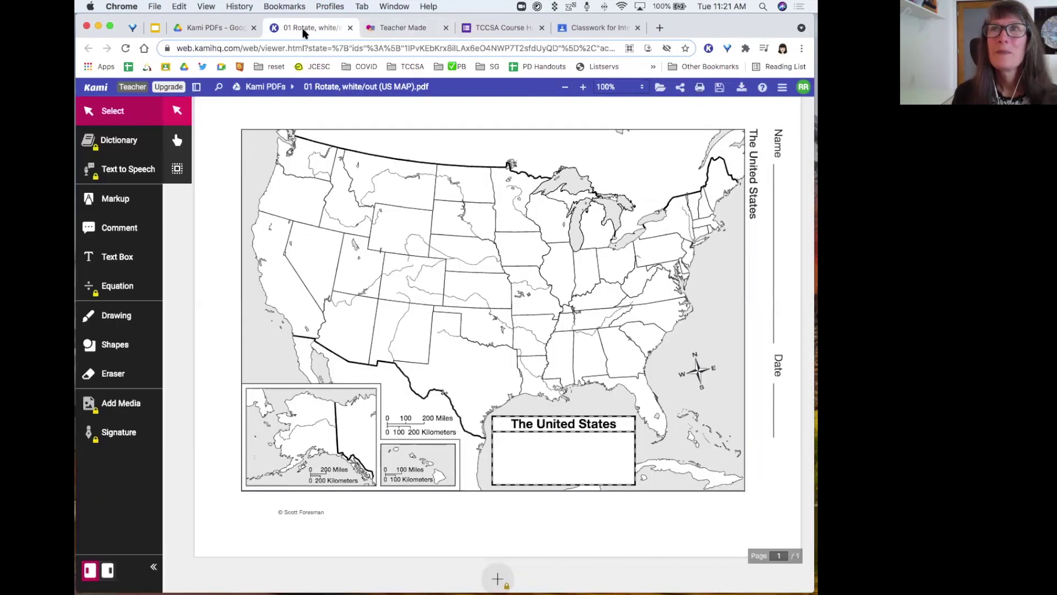
pyautogui.click(350, 28)
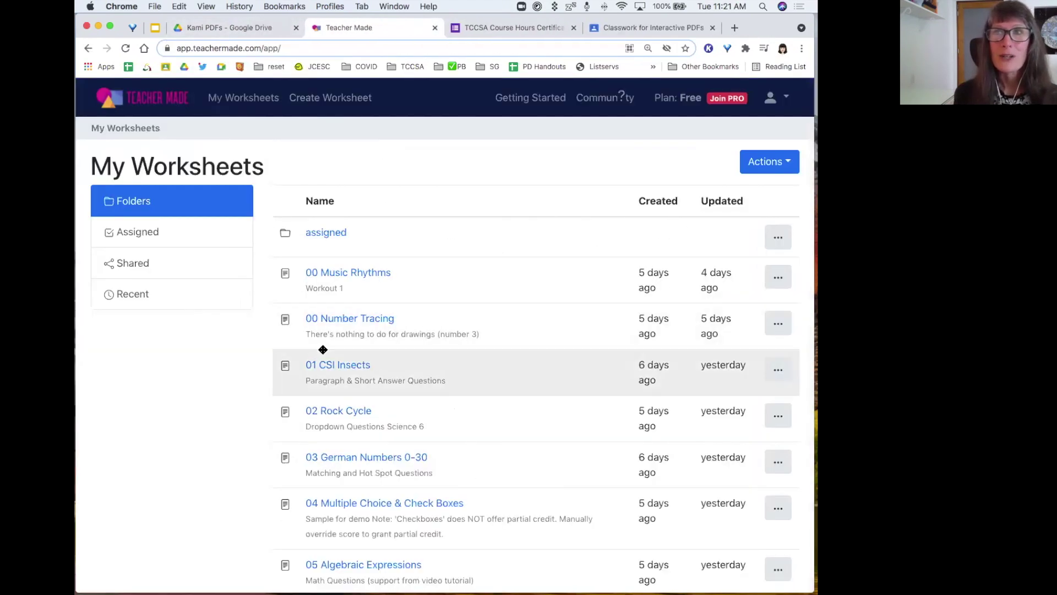
pyautogui.click(219, 30)
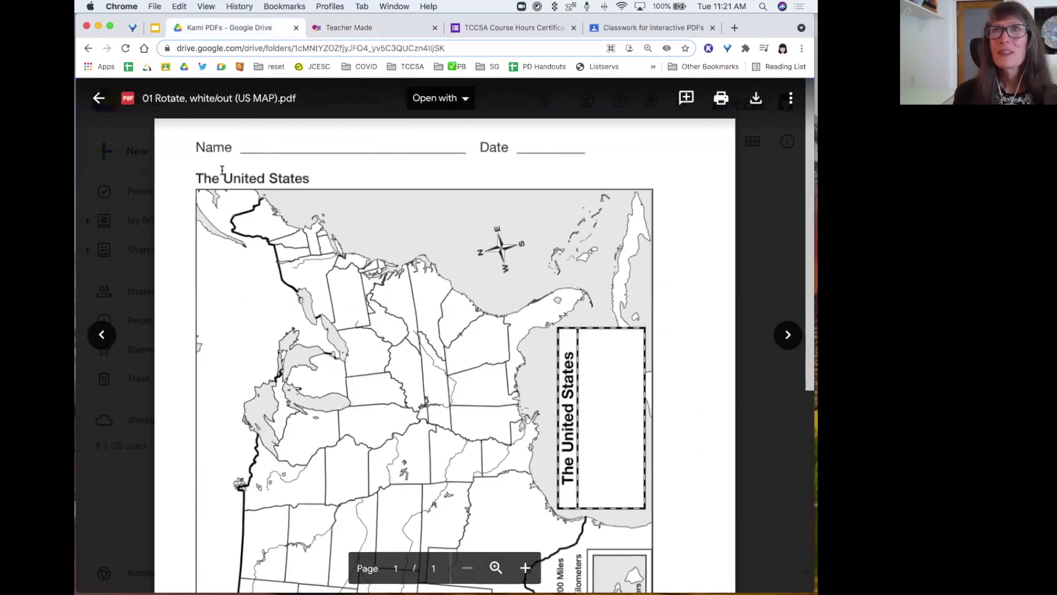
pyautogui.click(98, 98)
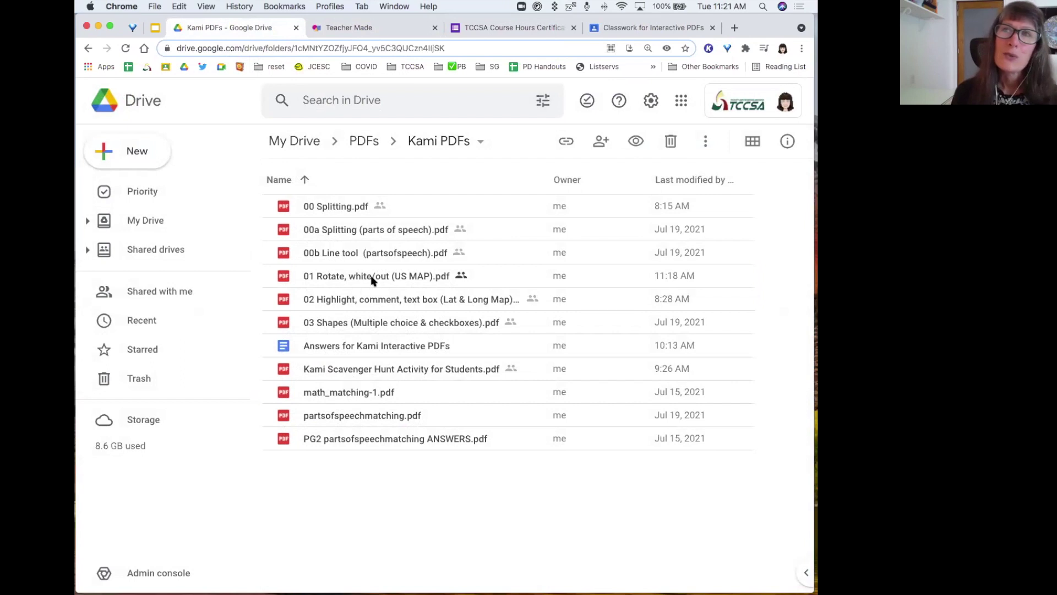
# - Preview 02 Highlight, comment, text box (Lat & Long Map).pdf from the Kami PDFs folder and open it with Kami
pyautogui.doubleClick(319, 302)
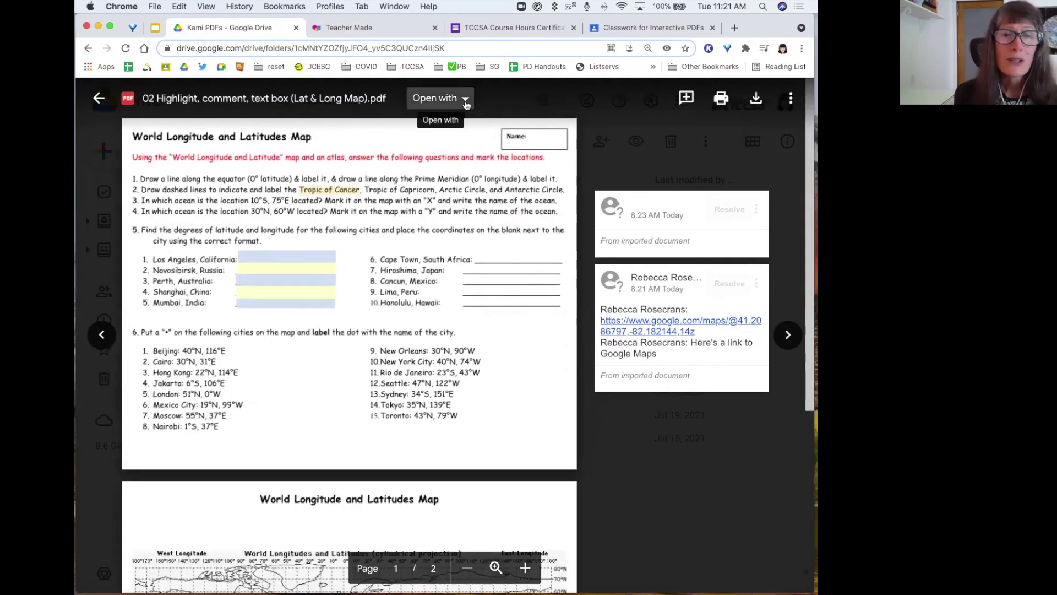
pyautogui.click(466, 103)
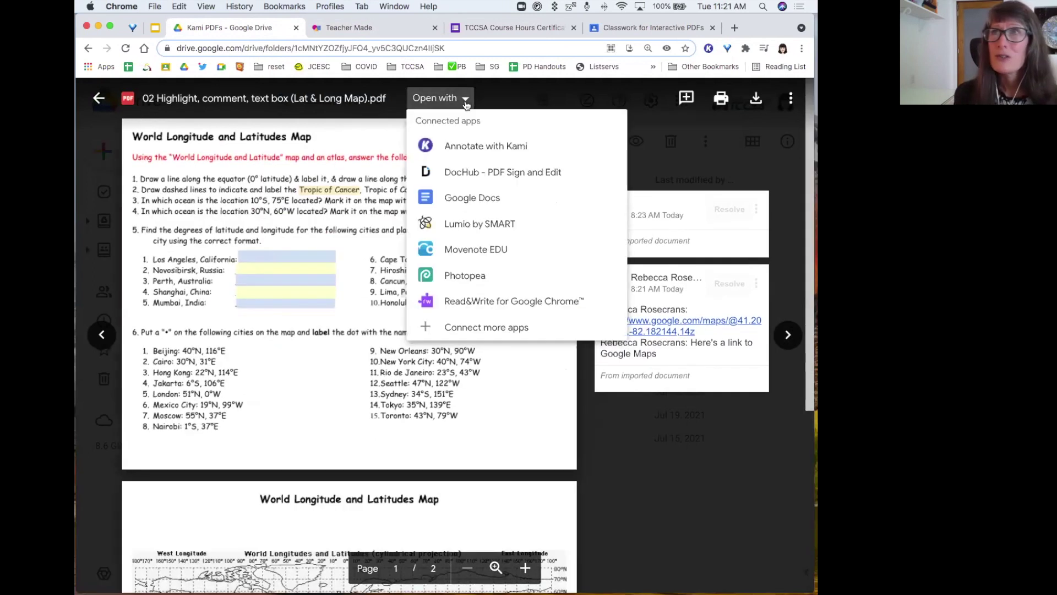
pyautogui.click(453, 147)
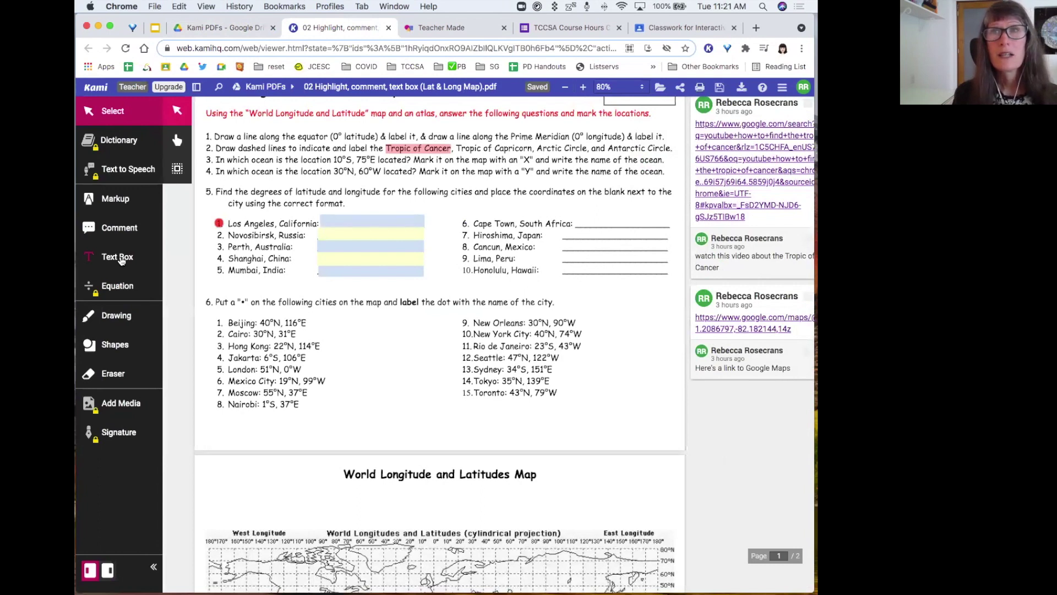
# - Add an empty 10px text box over the Cape Town, South Africa answer blank and stretch it along the line
pyautogui.click(121, 261)
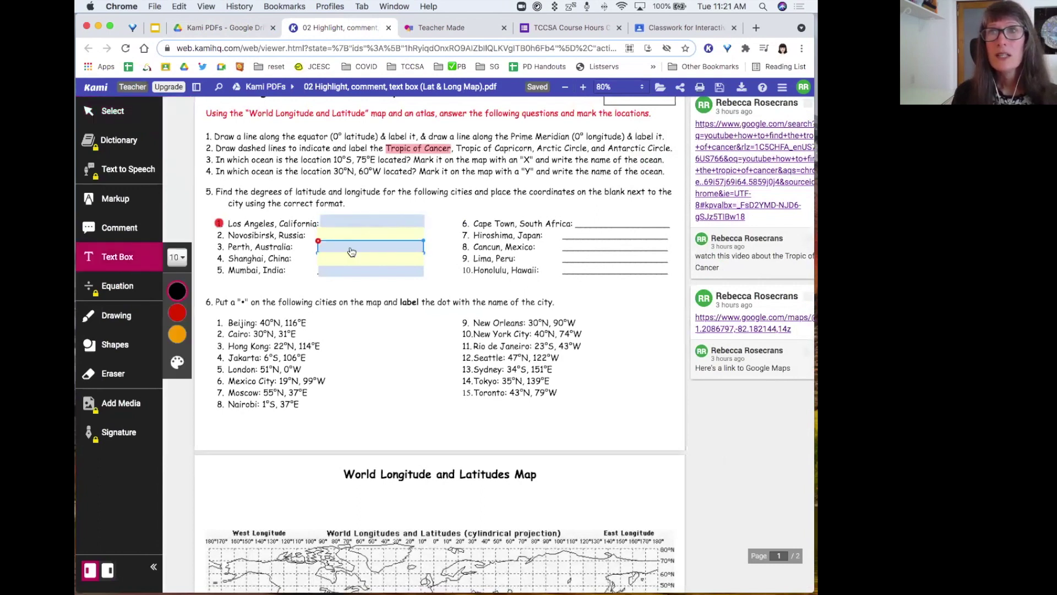
pyautogui.click(359, 275)
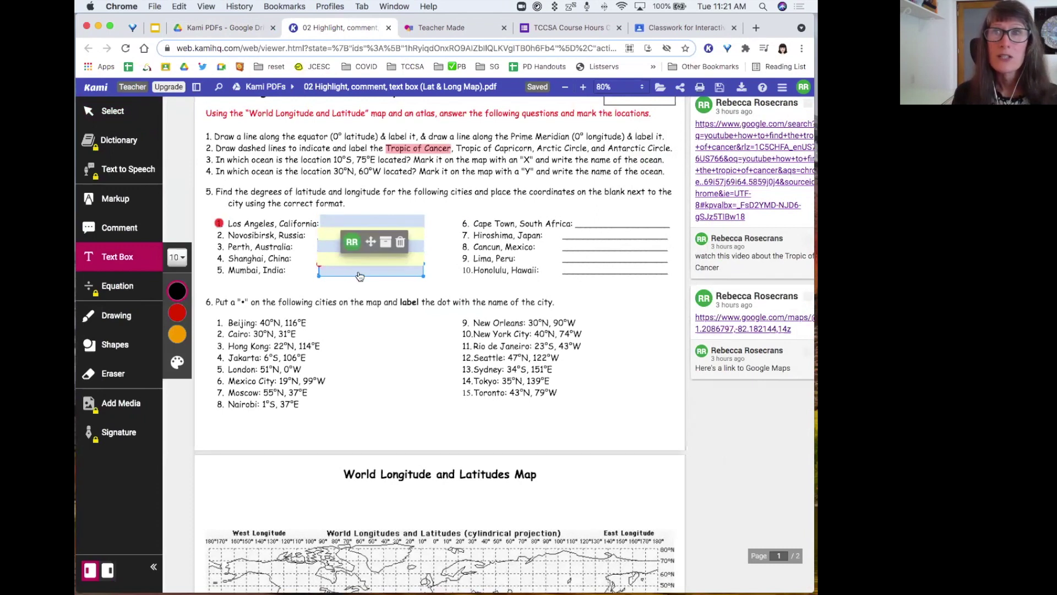
pyautogui.press('Escape')
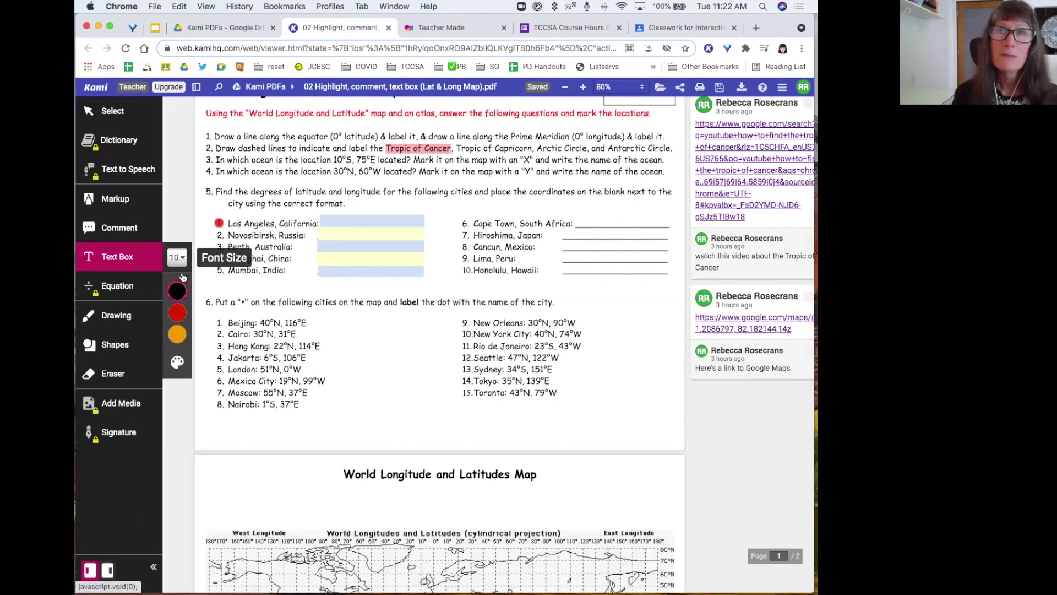
pyautogui.click(578, 222)
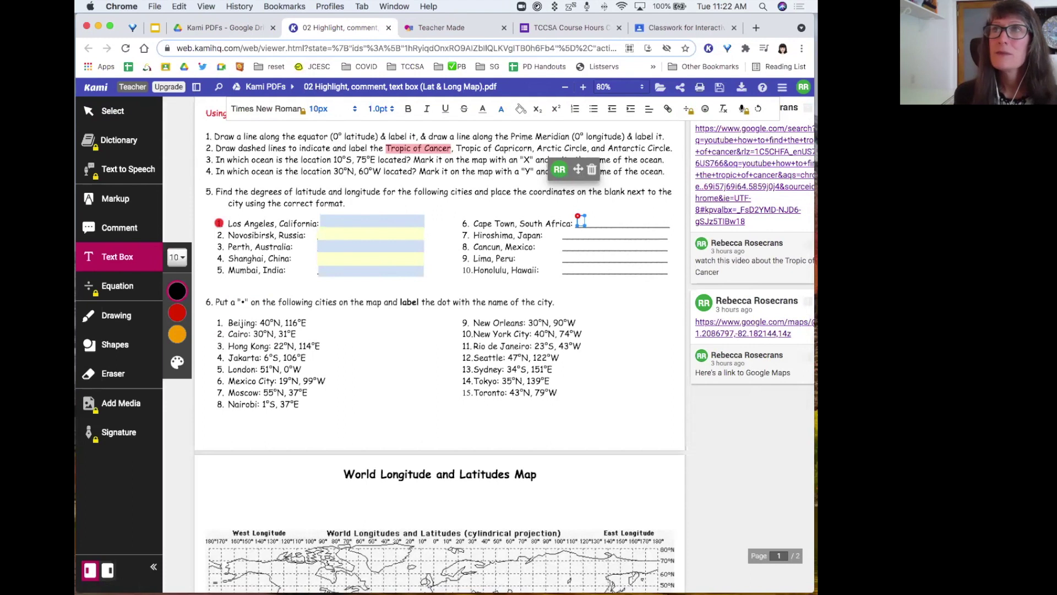
pyautogui.moveTo(582, 224); pyautogui.dragTo(662, 225)
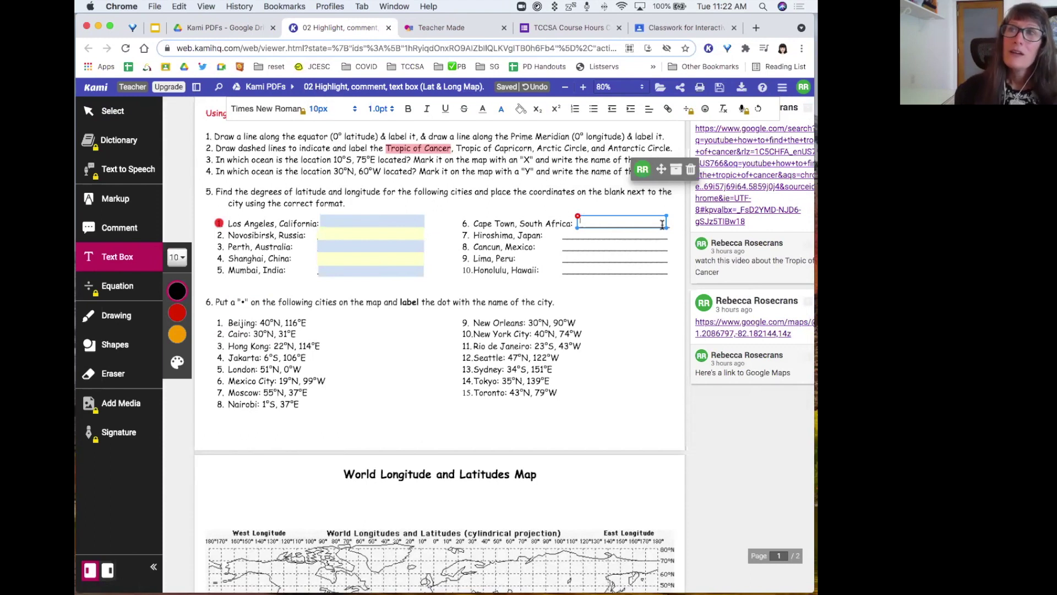
pyautogui.click(548, 208)
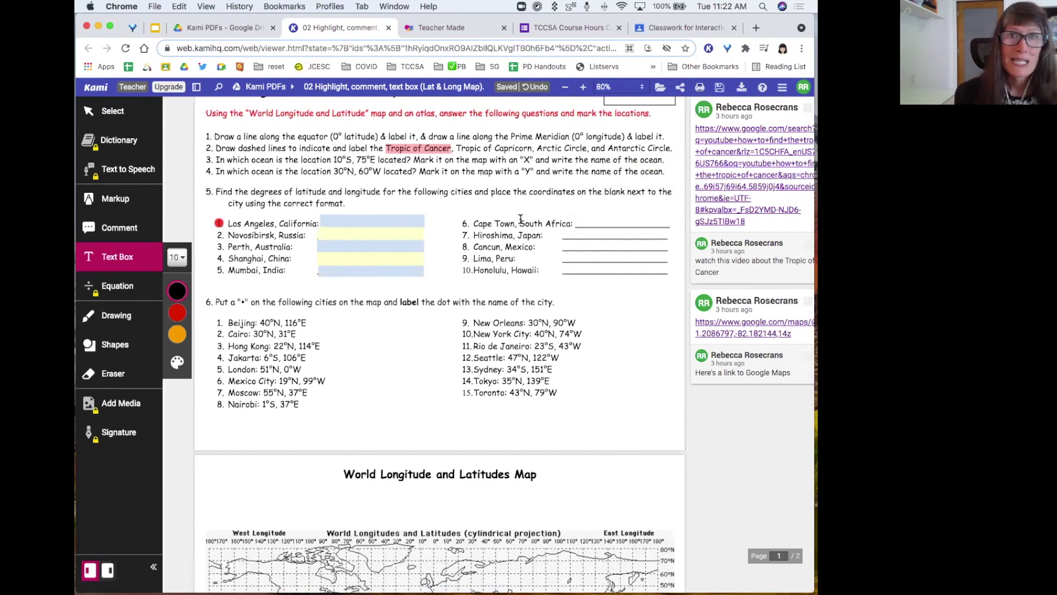
# - Fill the Cape Town, South Africa text box with light yellow
pyautogui.click(583, 221)
pyautogui.click(417, 224)
pyautogui.click(403, 237)
pyautogui.click(398, 249)
pyautogui.click(392, 259)
pyautogui.click(393, 271)
pyautogui.click(393, 260)
pyautogui.click(395, 248)
pyautogui.click(399, 237)
pyautogui.click(607, 222)
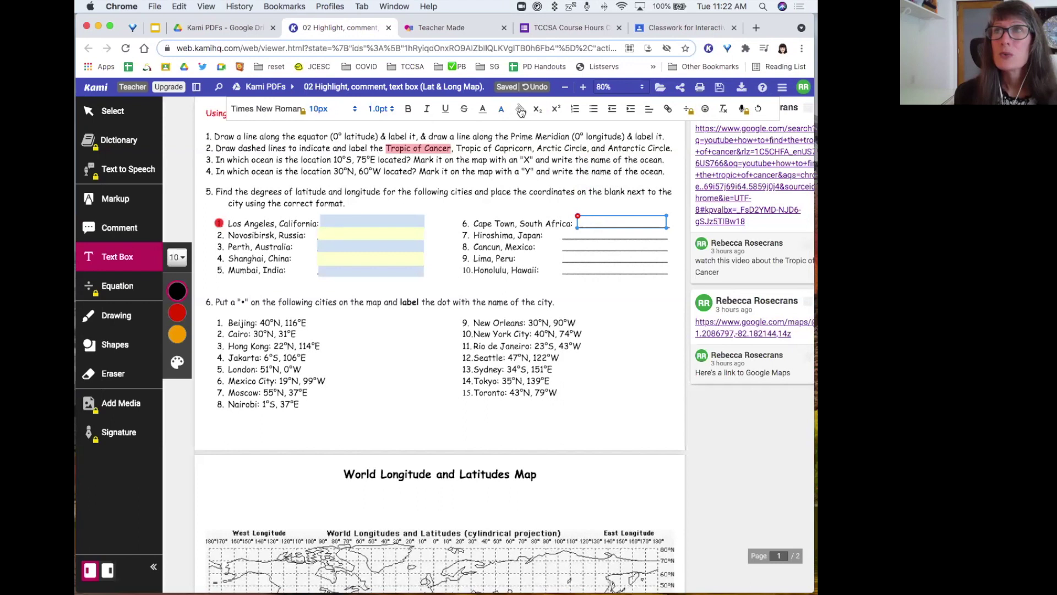
pyautogui.click(520, 109)
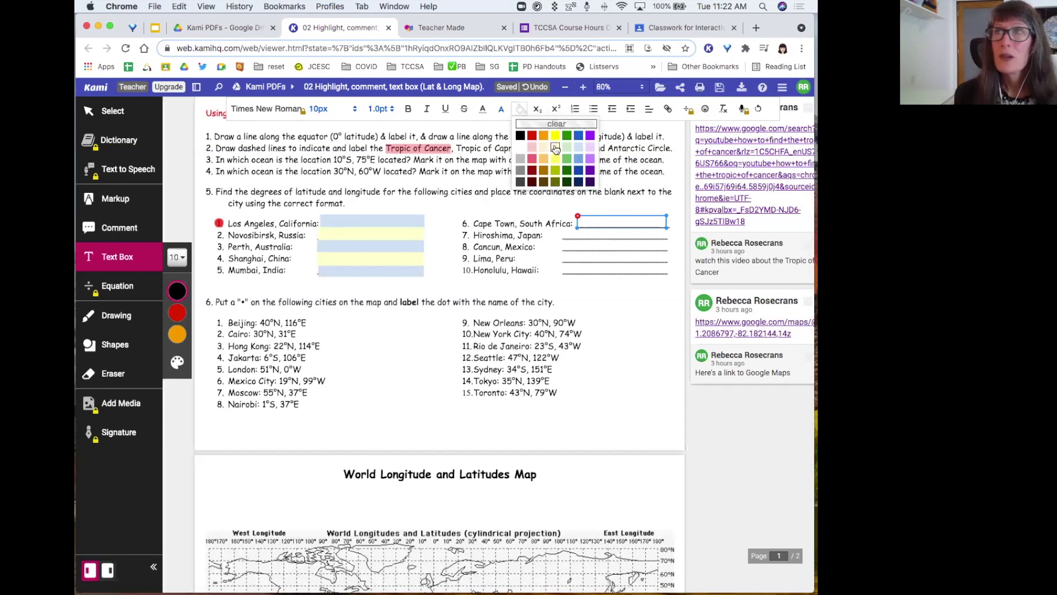
pyautogui.click(555, 147)
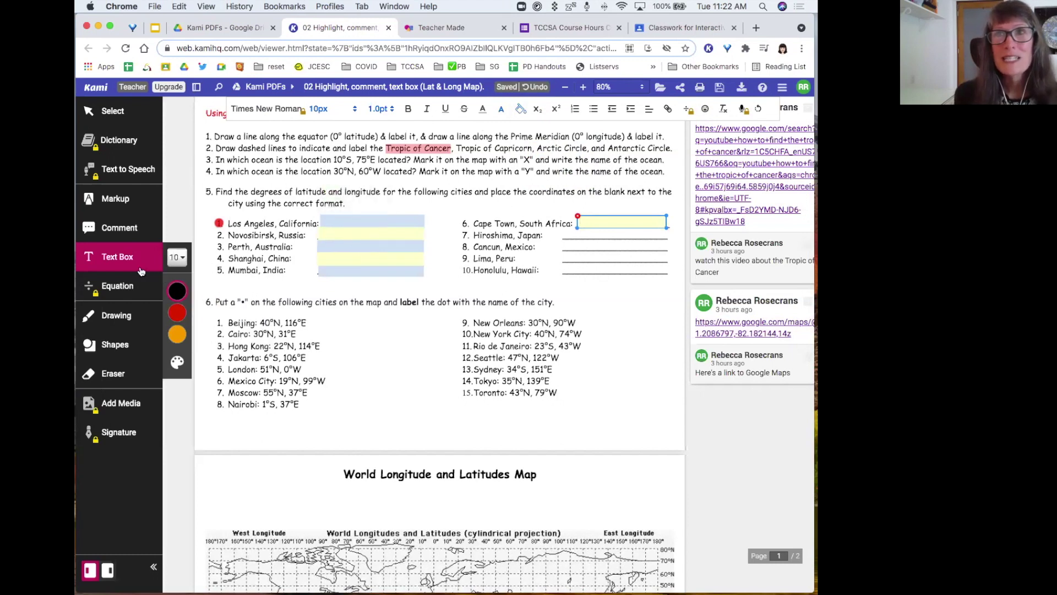
# - Add a text box spanning the Hiroshima, Japan answer blank and fill it with light blue
pyautogui.click(566, 234)
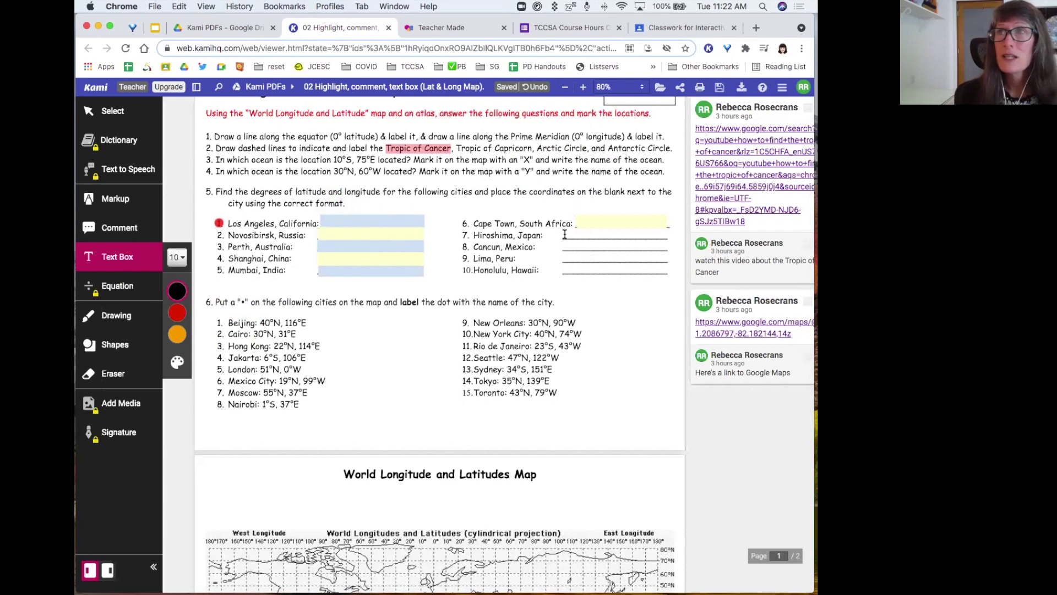
pyautogui.click(565, 234)
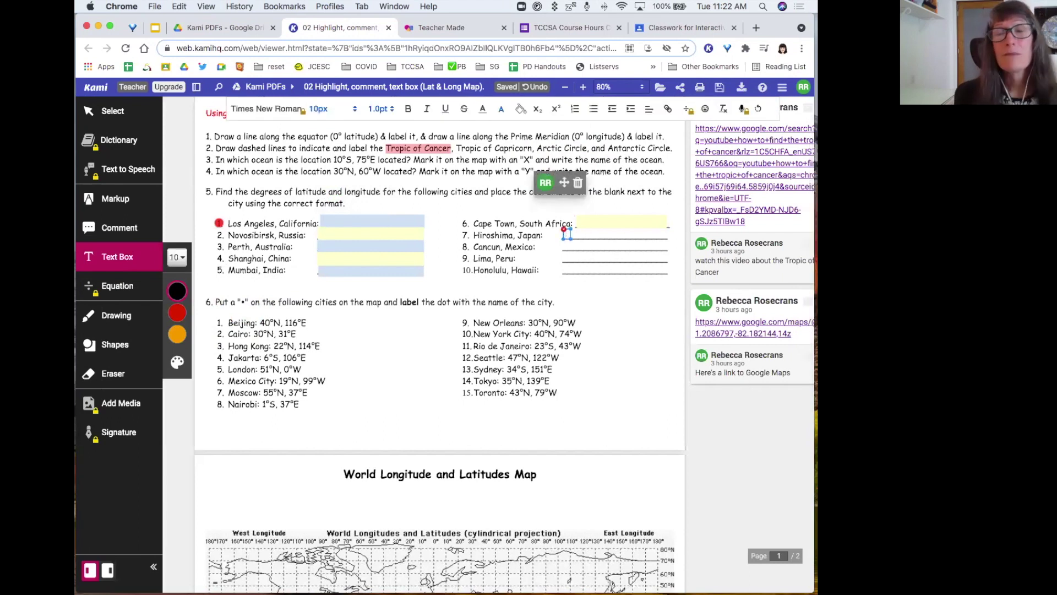
pyautogui.moveTo(568, 236); pyautogui.dragTo(673, 232)
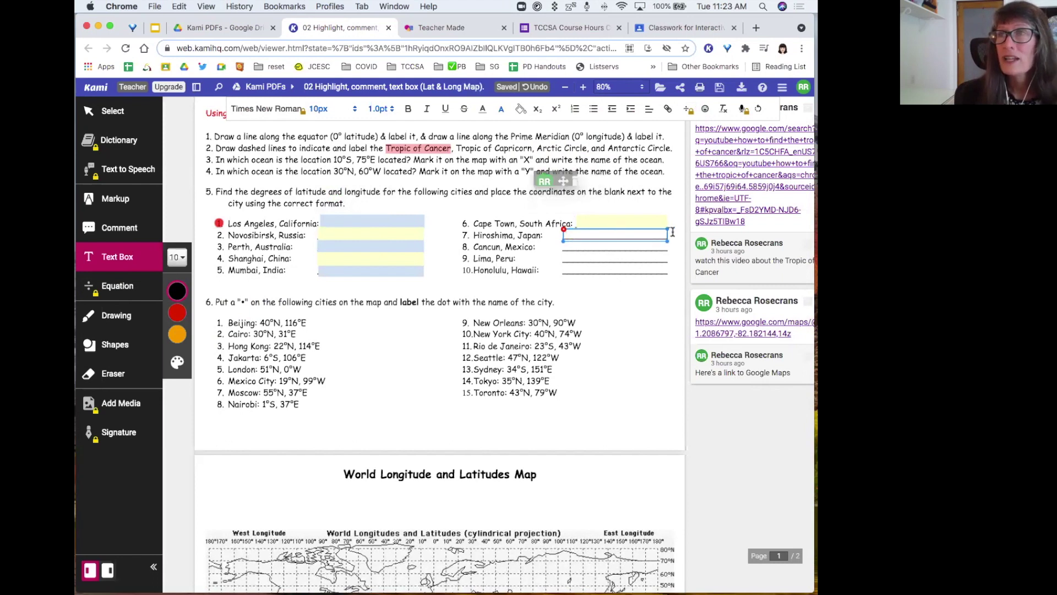
pyautogui.click(521, 110)
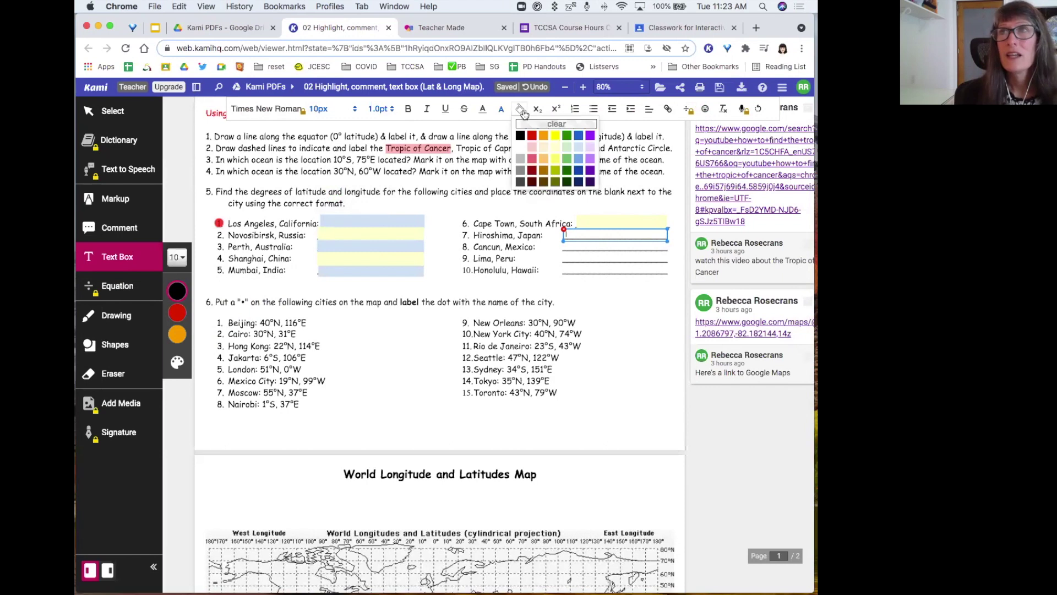
pyautogui.click(576, 146)
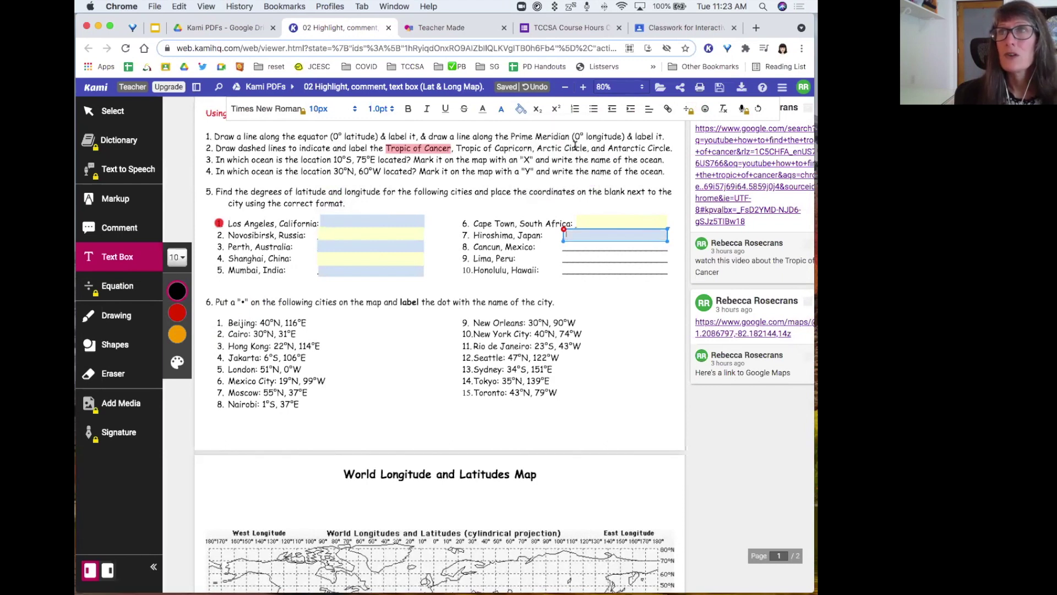
pyautogui.click(573, 246)
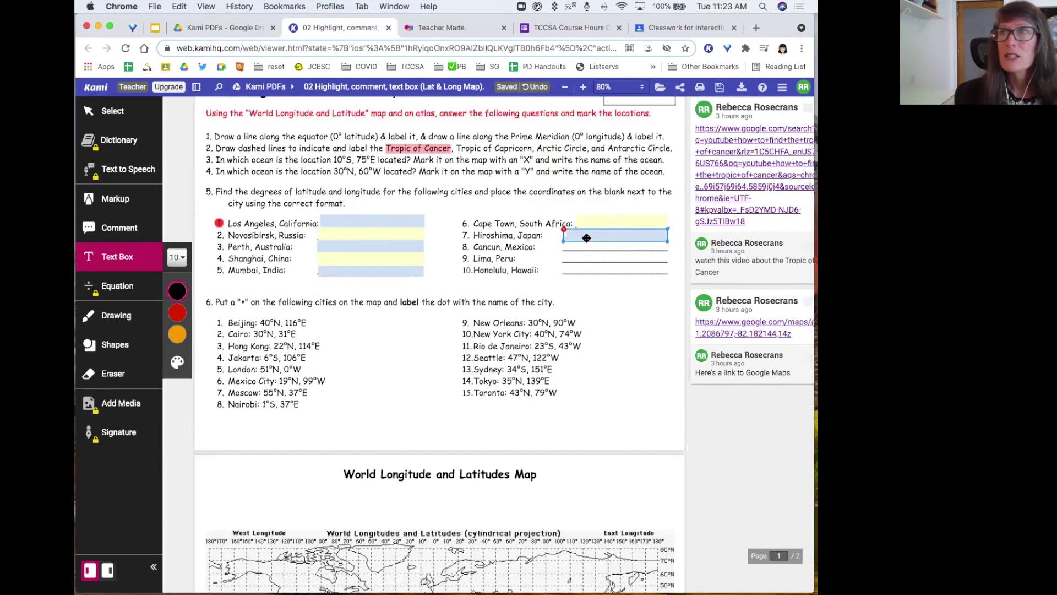
# - Adjust the Cape Town, South Africa text box and widen it to cover the end of its answer line
pyautogui.click(595, 223)
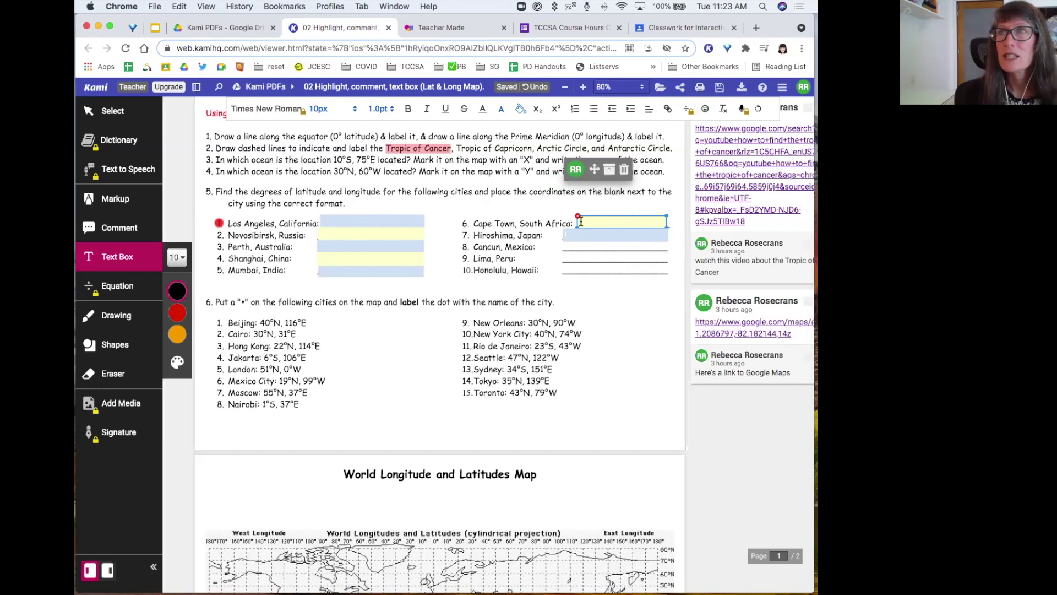
pyautogui.moveTo(577, 221)
pyautogui.mouseDown()
pyautogui.moveTo(575, 247)
pyautogui.moveTo(564, 235)
pyautogui.mouseUp()
pyautogui.click(570, 236)
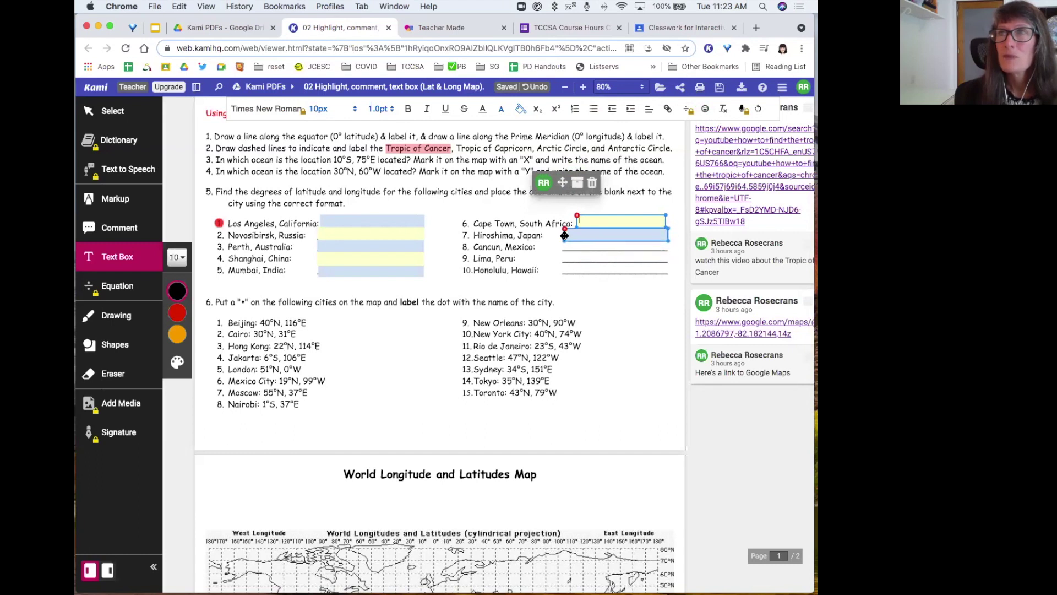
pyautogui.click(659, 221)
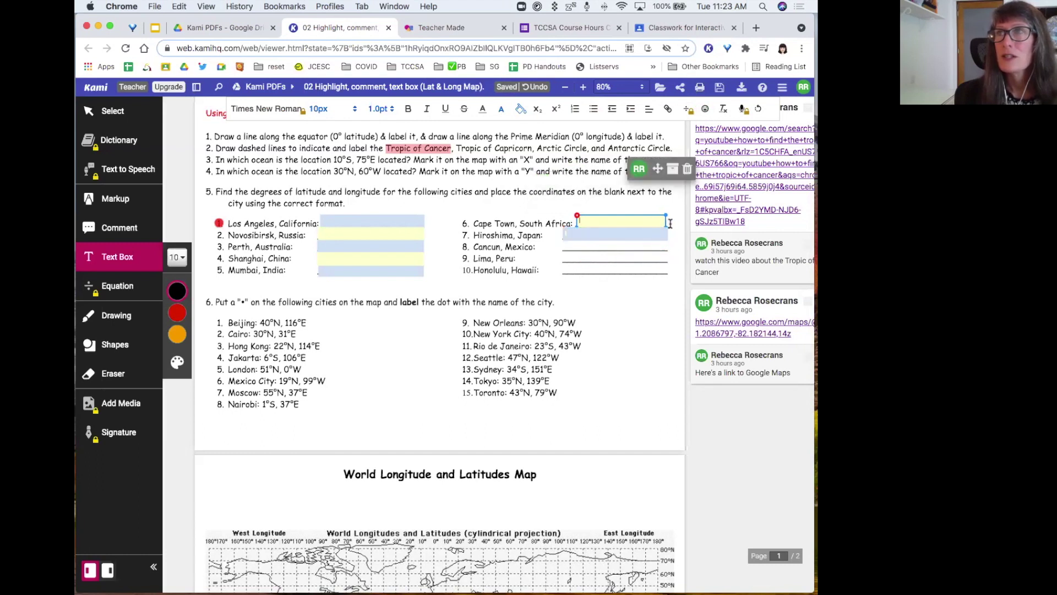
pyautogui.click(669, 223)
pyautogui.click(668, 223)
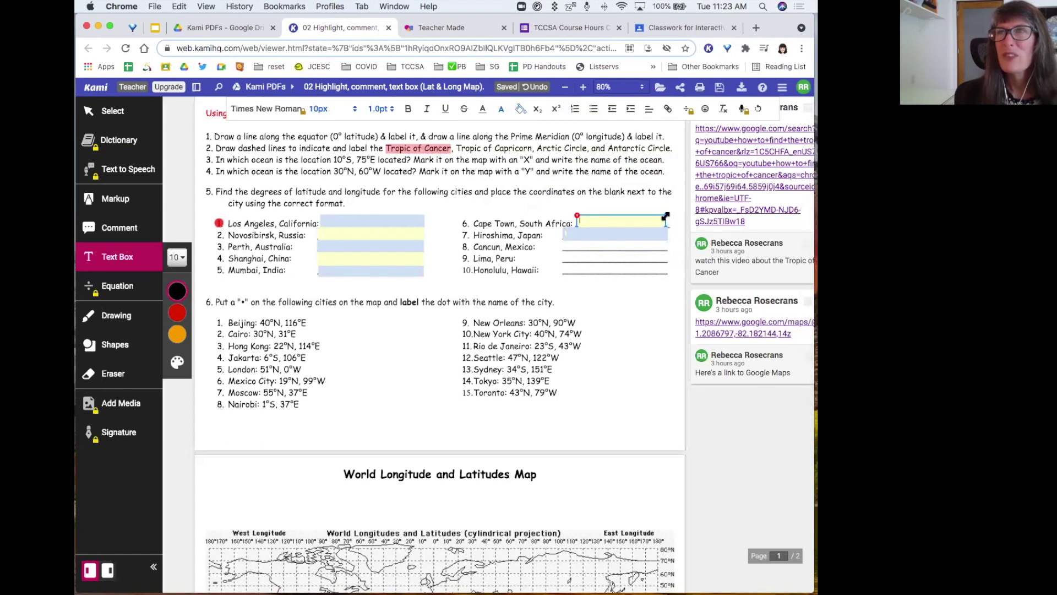
pyautogui.moveTo(665, 218); pyautogui.dragTo(673, 220)
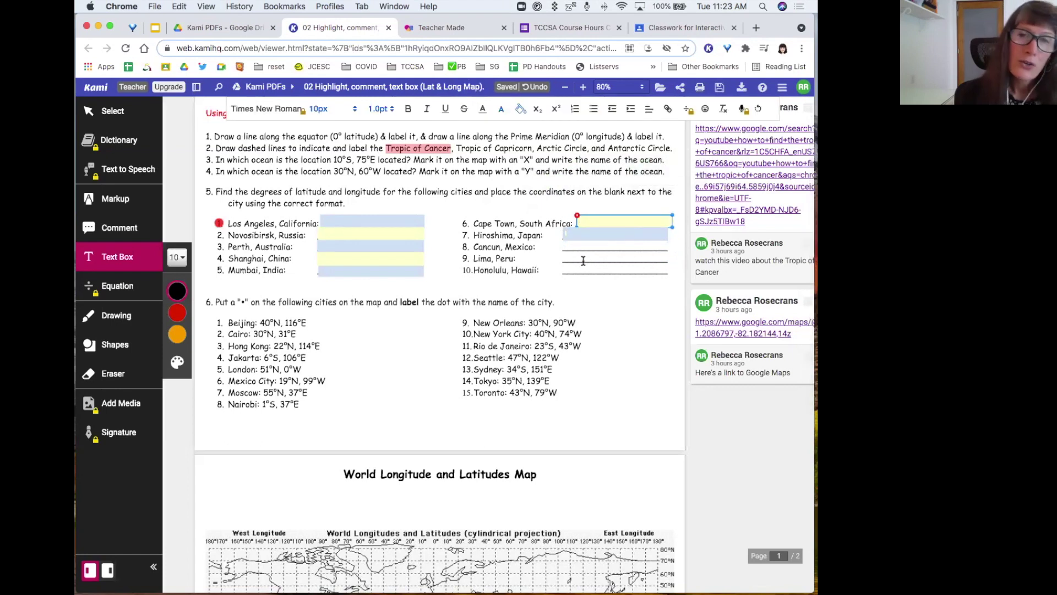
pyautogui.click(574, 237)
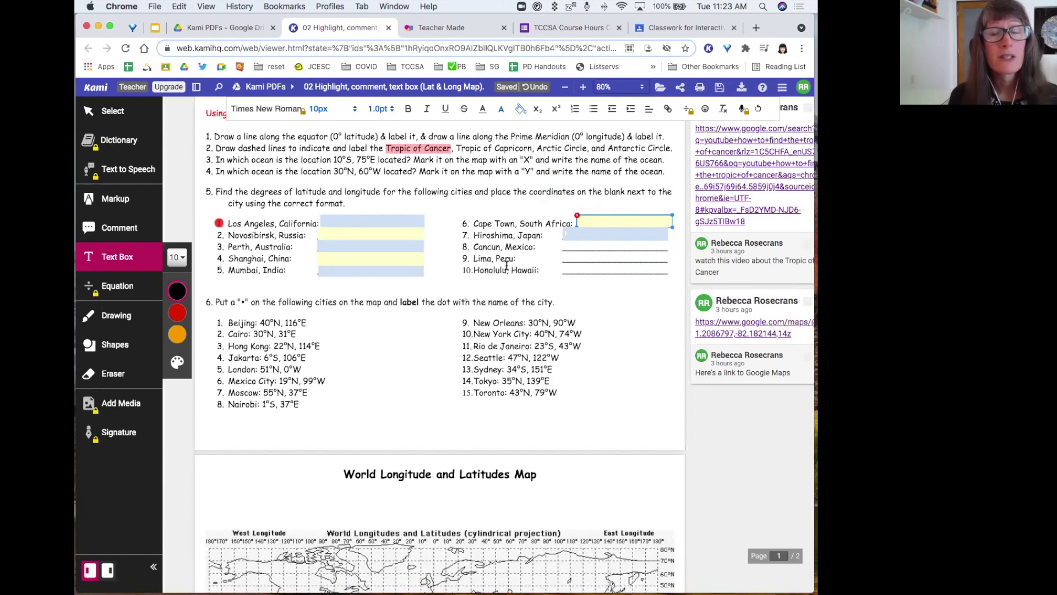
pyautogui.click(579, 235)
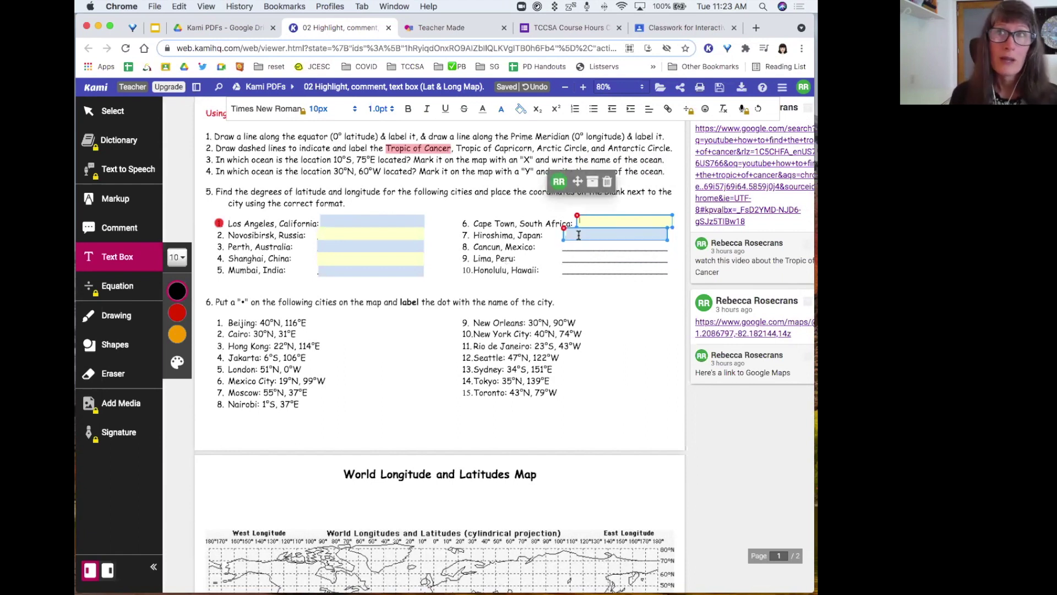
pyautogui.click(343, 233)
pyautogui.click(335, 249)
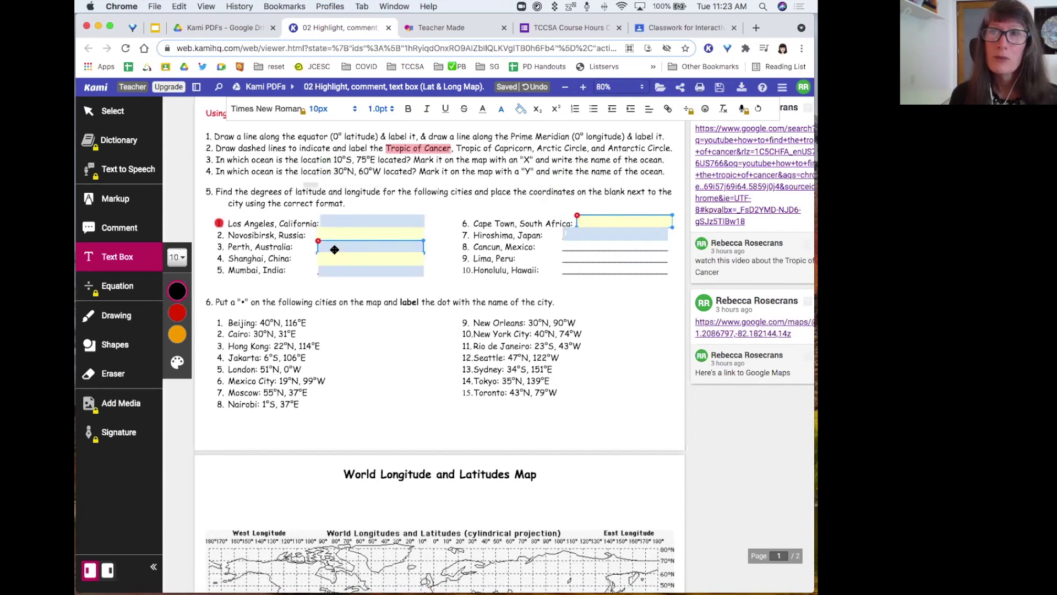
pyautogui.click(332, 274)
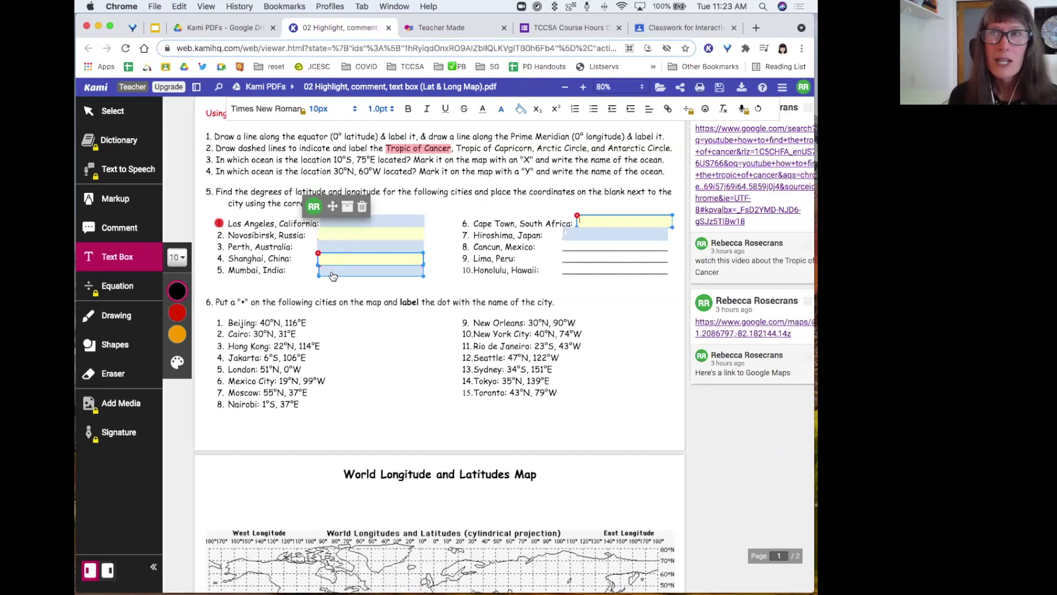
pyautogui.press('Escape')
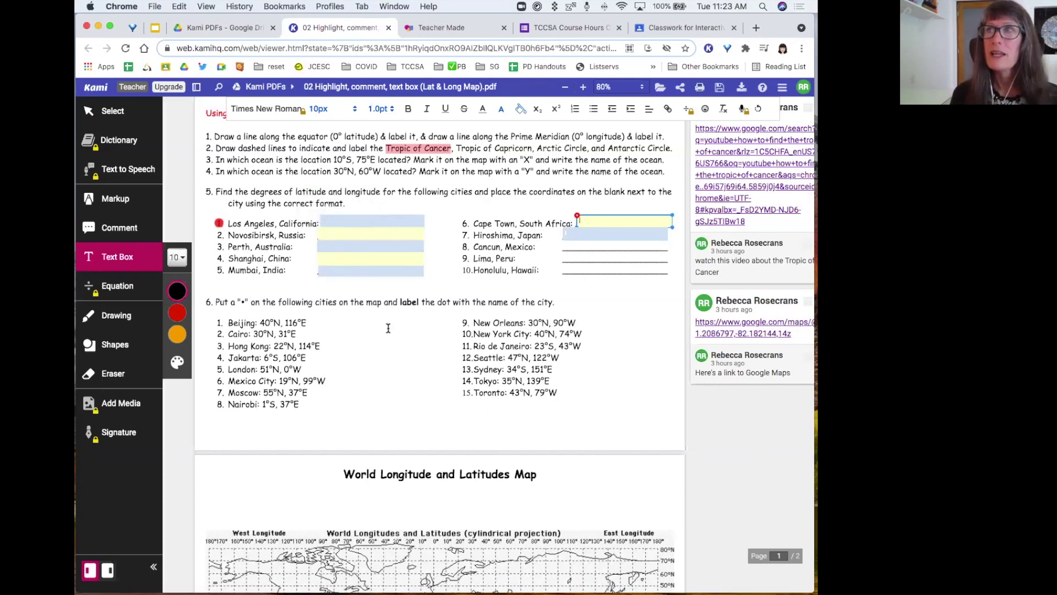
pyautogui.scroll(2, 598, 330)
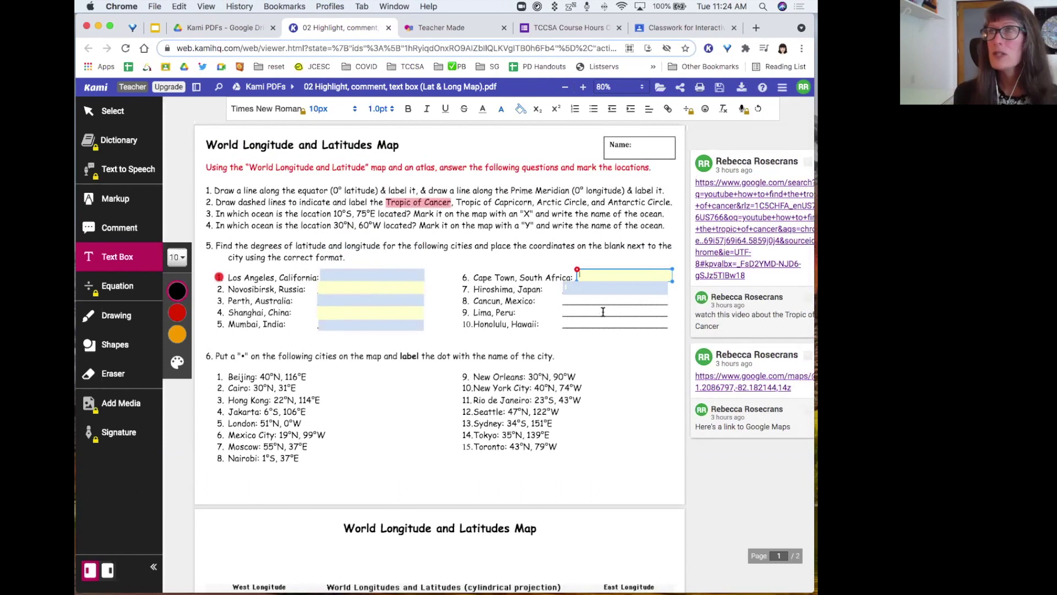
pyautogui.click(740, 171)
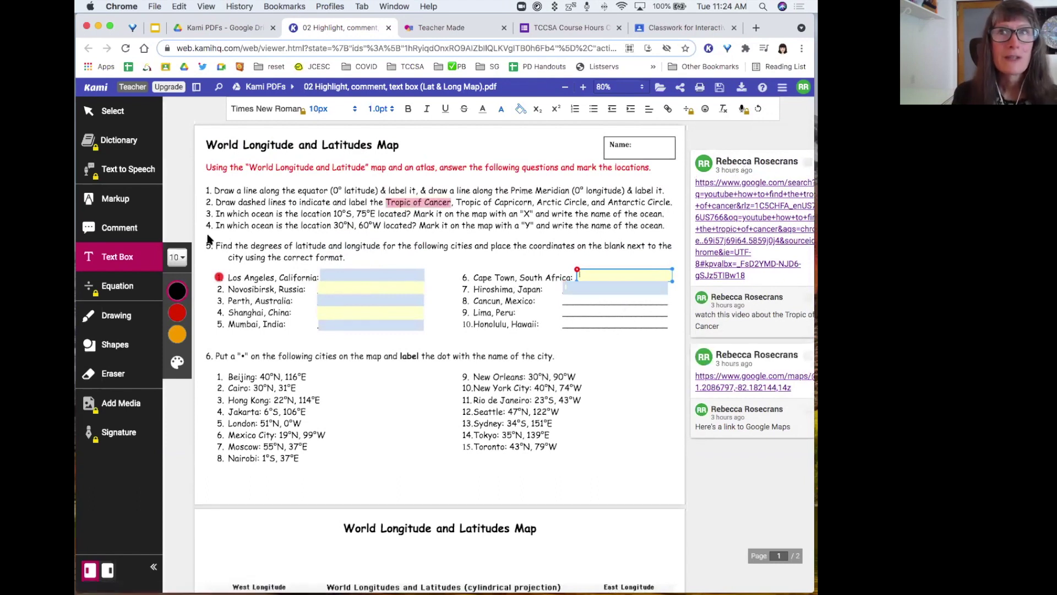
# - Place a comment marker beside Honolulu, Hawaii, recolor it green, and dismiss the empty comment
pyautogui.click(110, 231)
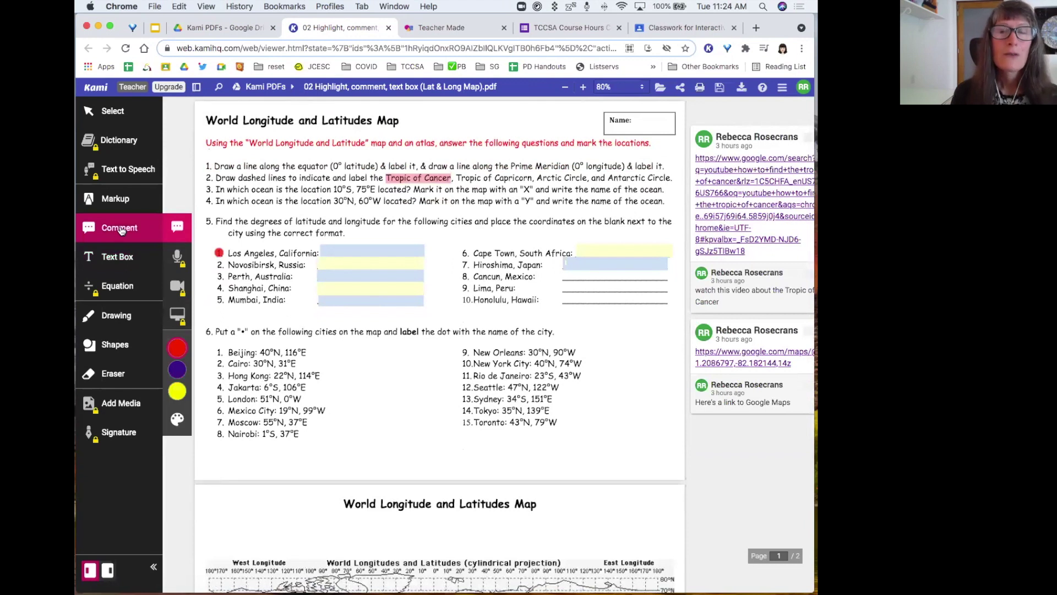
pyautogui.click(176, 229)
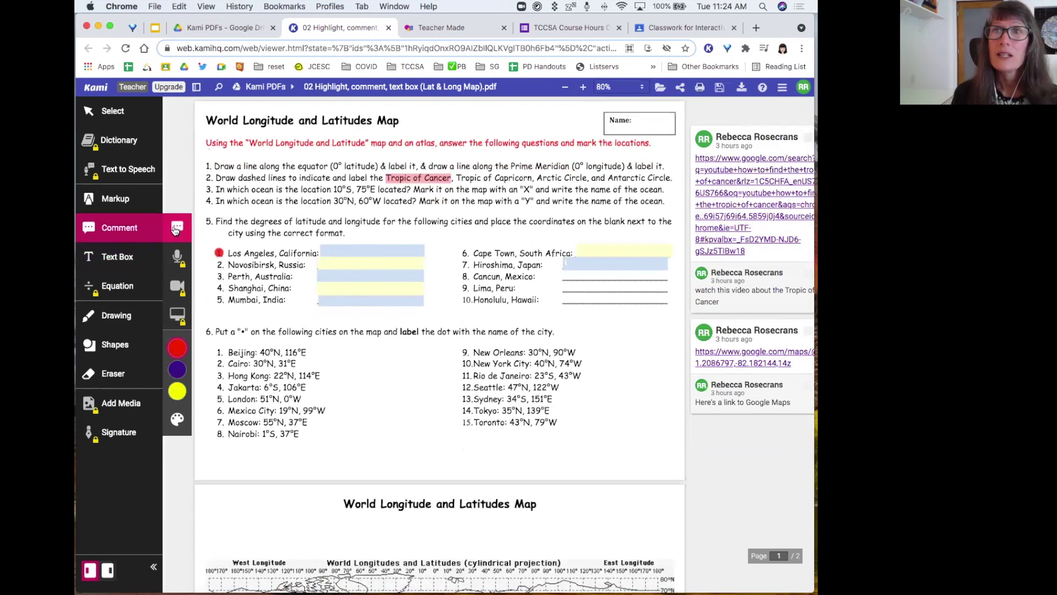
pyautogui.click(463, 299)
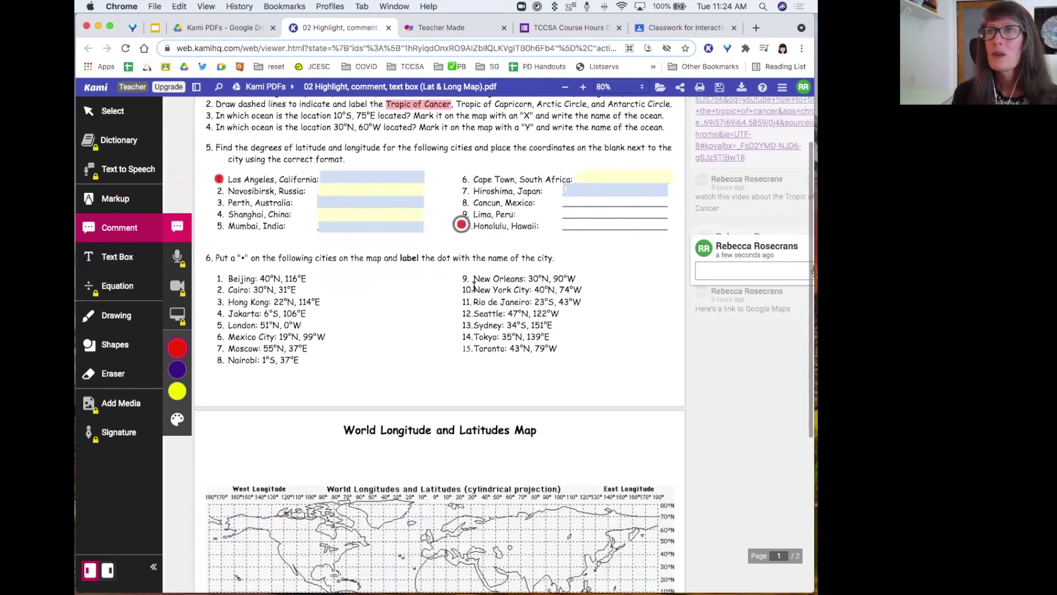
pyautogui.moveTo(461, 223)
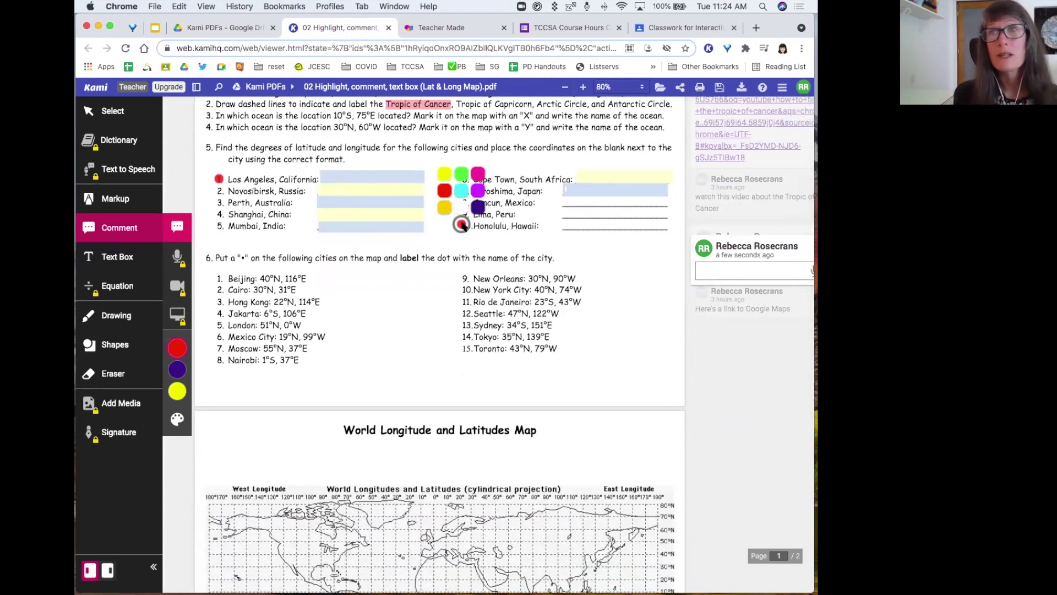
pyautogui.click(462, 179)
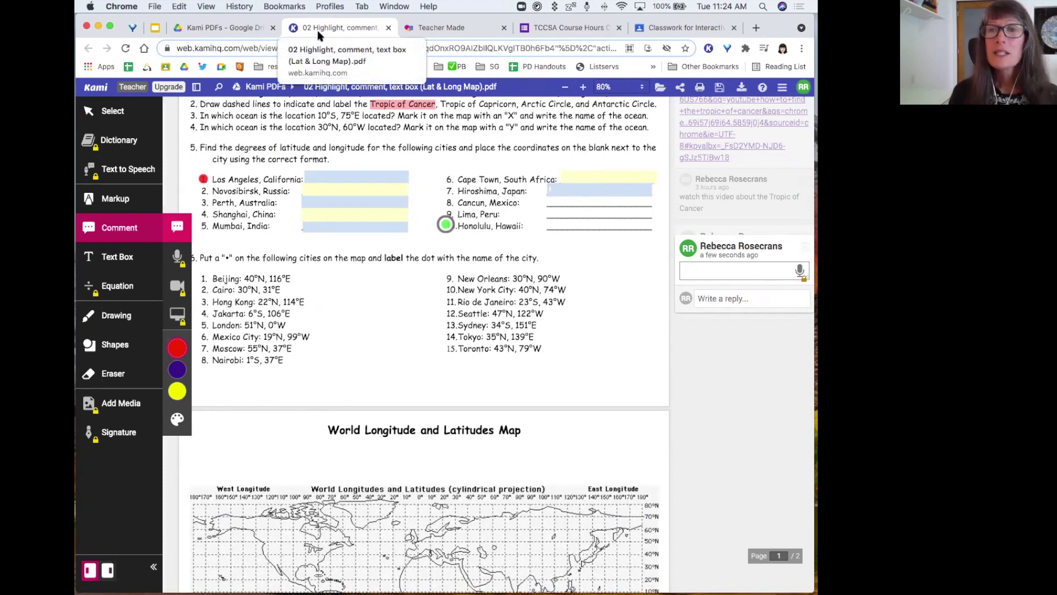
pyautogui.click(307, 228)
pyautogui.press('Escape')
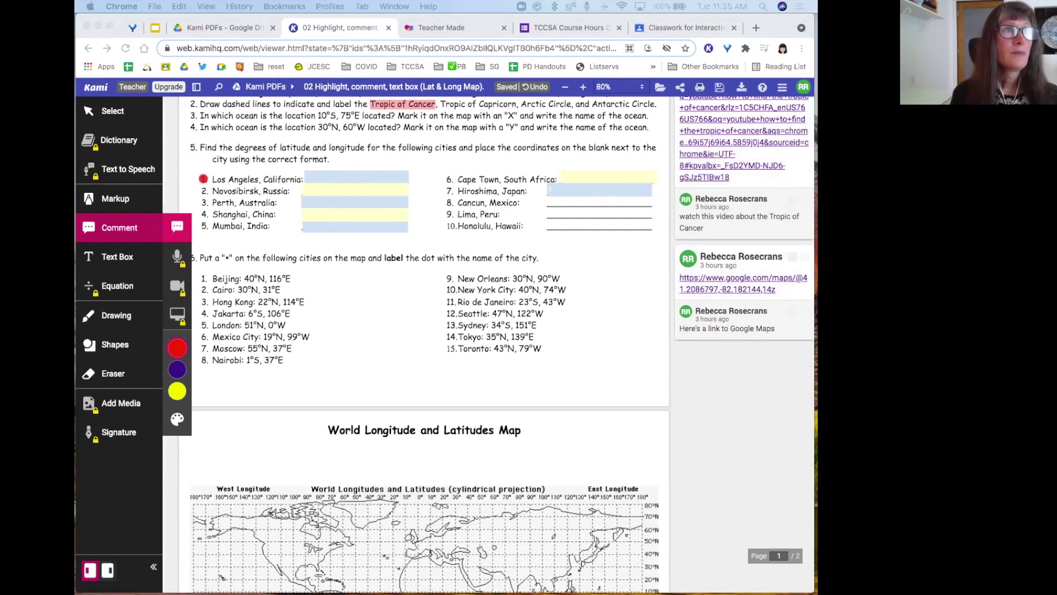
# - Switch to the student's Google Classroom window and open the Lat & Long Map PDF for annotation with Kami
pyautogui.hotkey('ctrl', 'Left')
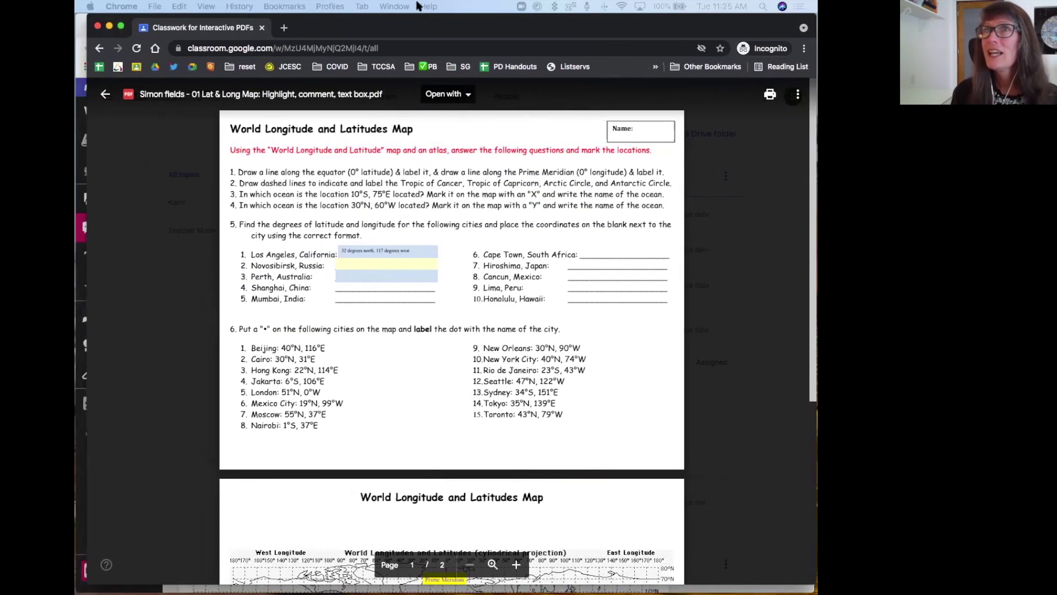
pyautogui.click(460, 96)
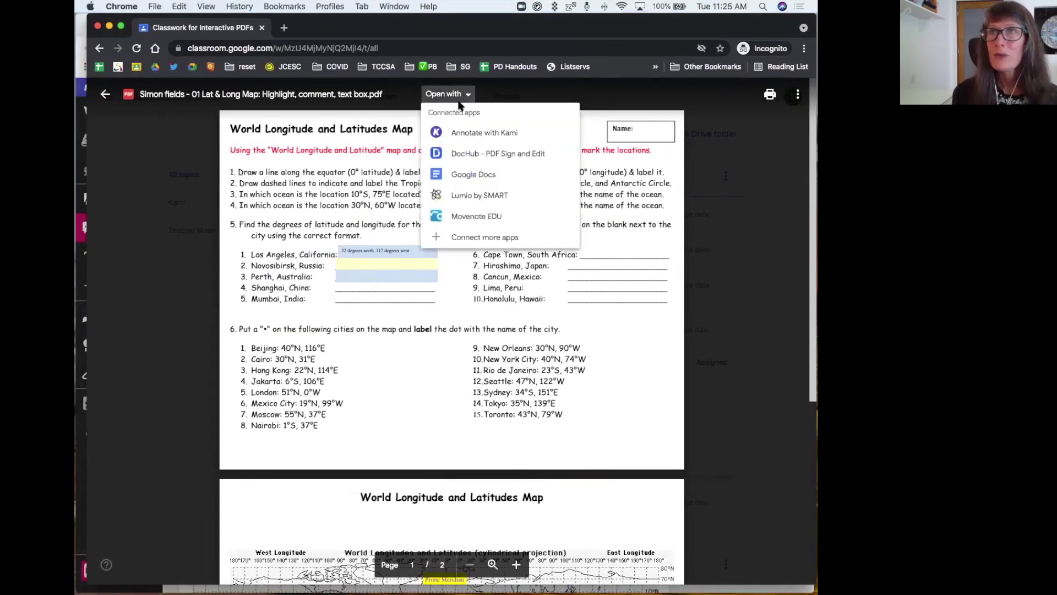
pyautogui.click(464, 137)
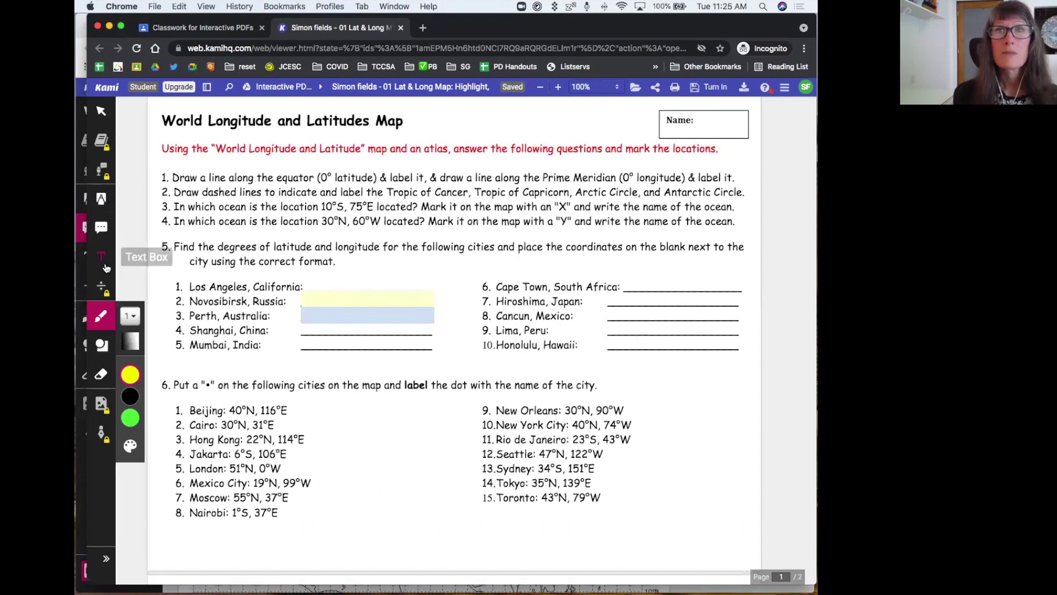
# - Move the yellow text box from the Novosibirsk blank to the Los Angeles blank and enter "32 degrees N, 117 degrees W"
pyautogui.click(101, 256)
pyautogui.click(322, 301)
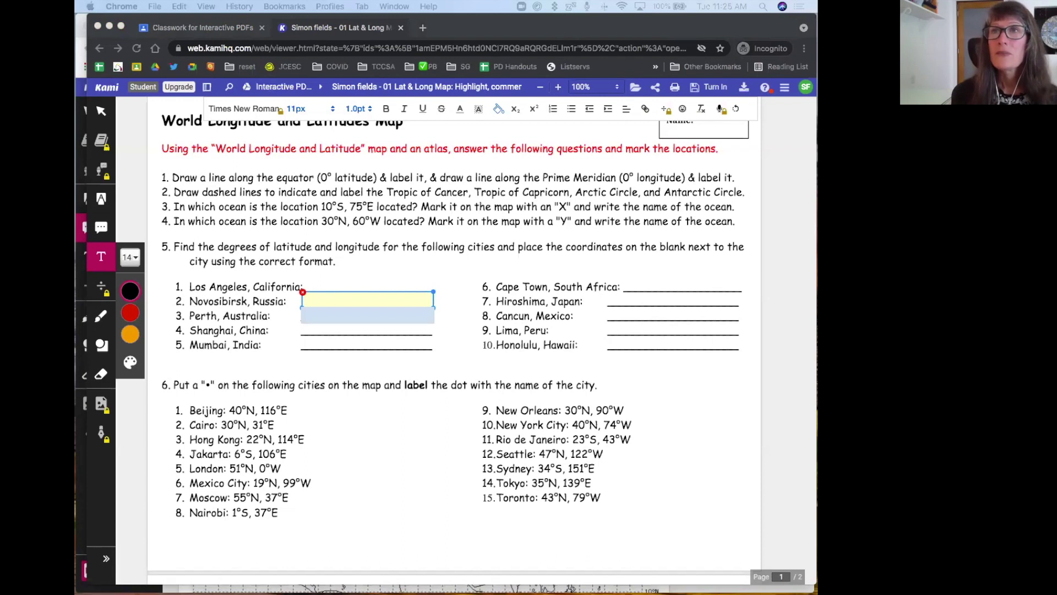
pyautogui.click(329, 300)
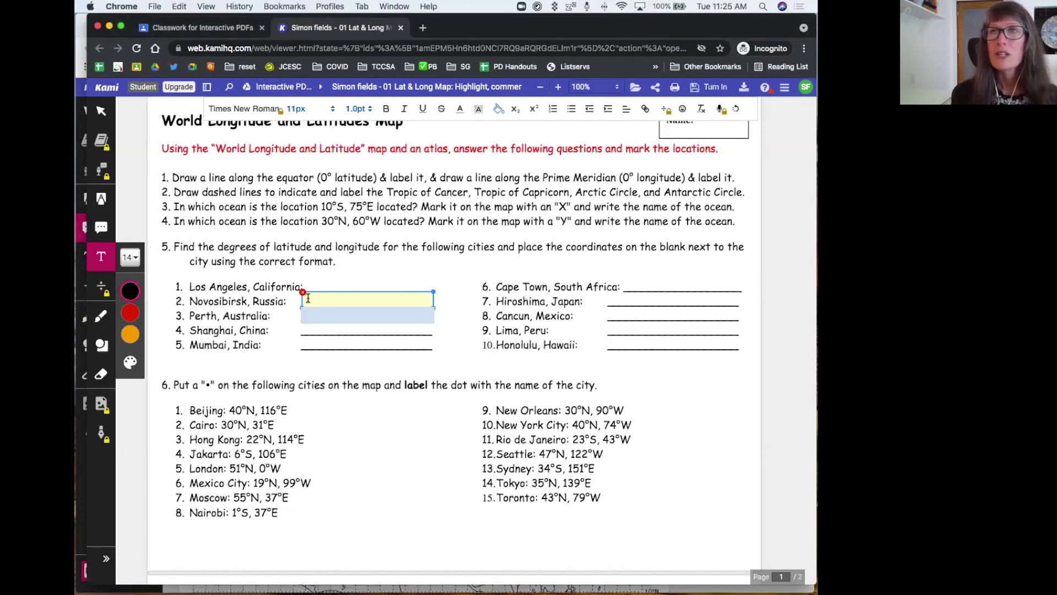
pyautogui.moveTo(300, 299); pyautogui.dragTo(304, 282)
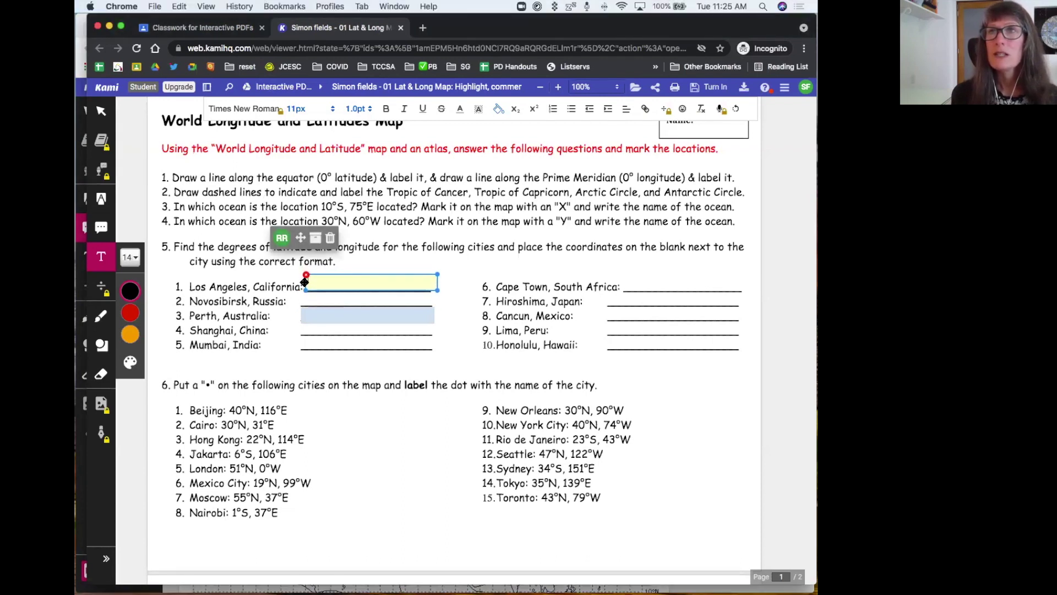
pyautogui.write('32 degrees N, 117 degrees W')
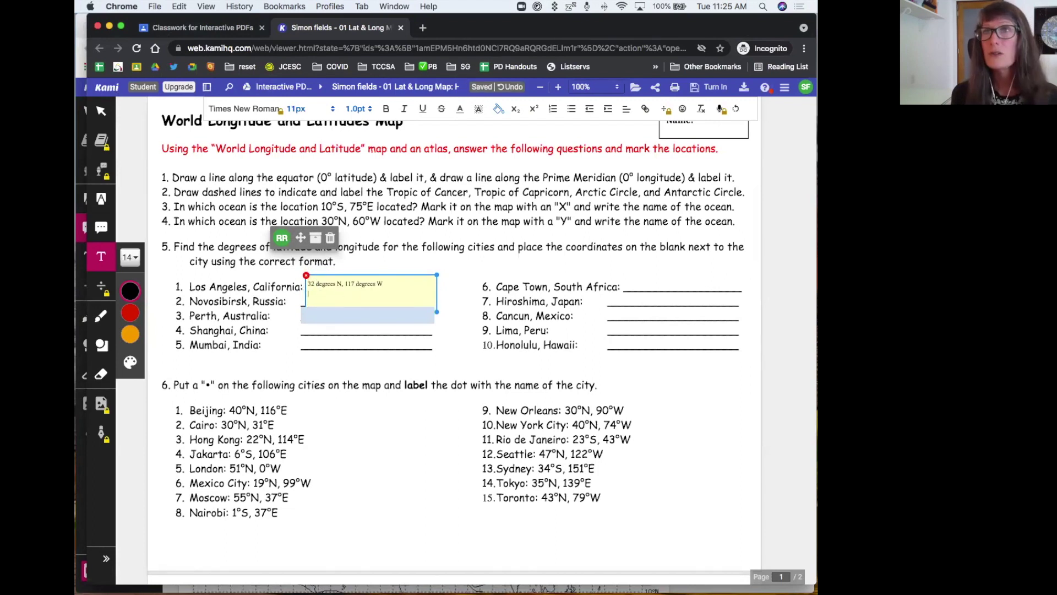
pyautogui.press('Escape')
# - Reduce the height of the Los Angeles answer box to a single line and deselect it
pyautogui.click(285, 314)
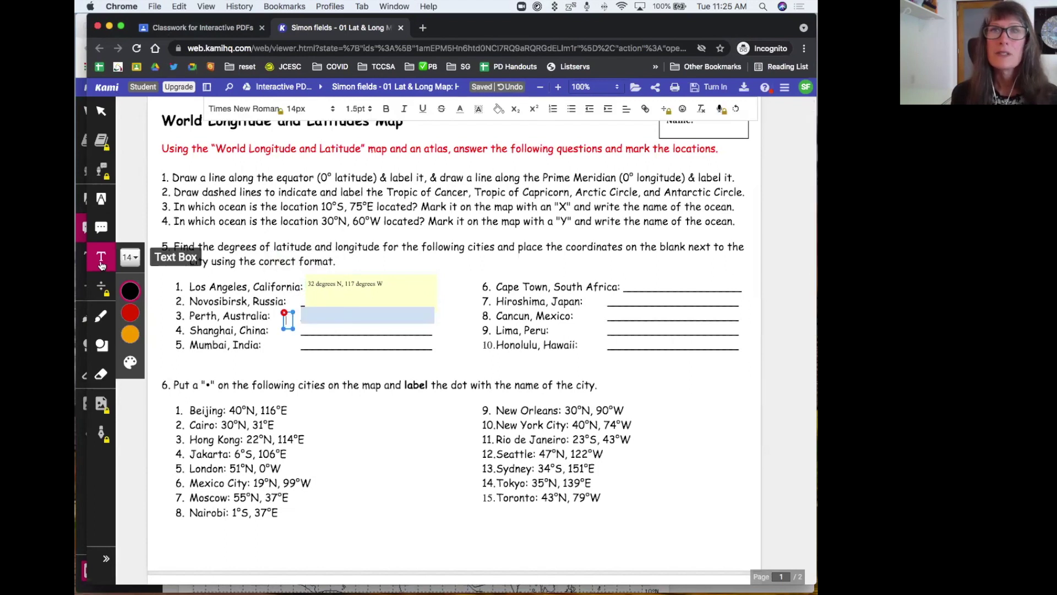
pyautogui.click(102, 112)
pyautogui.click(316, 297)
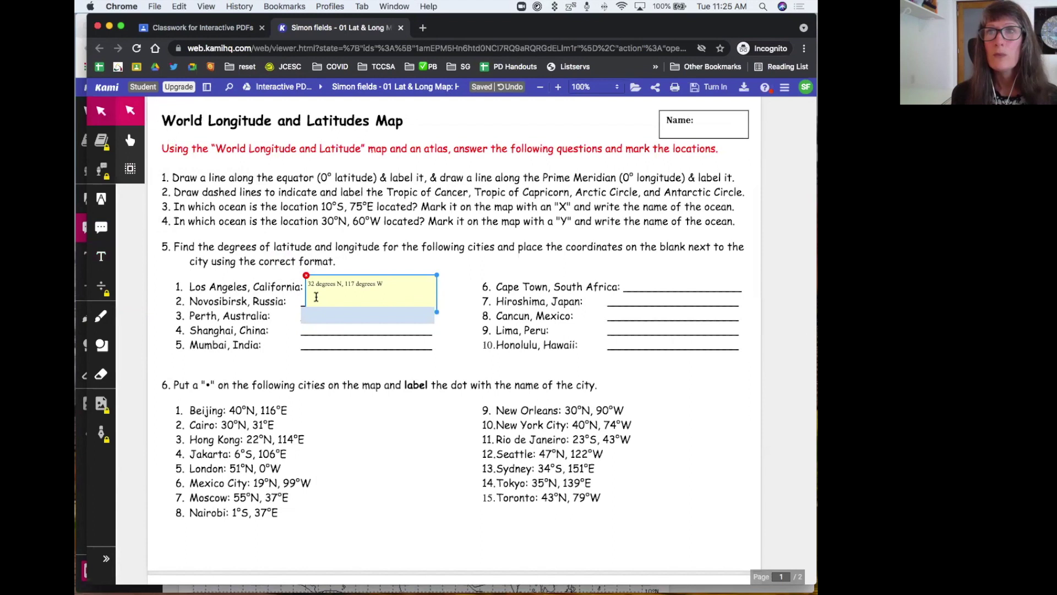
pyautogui.click(432, 295)
pyautogui.moveTo(436, 312); pyautogui.dragTo(435, 291)
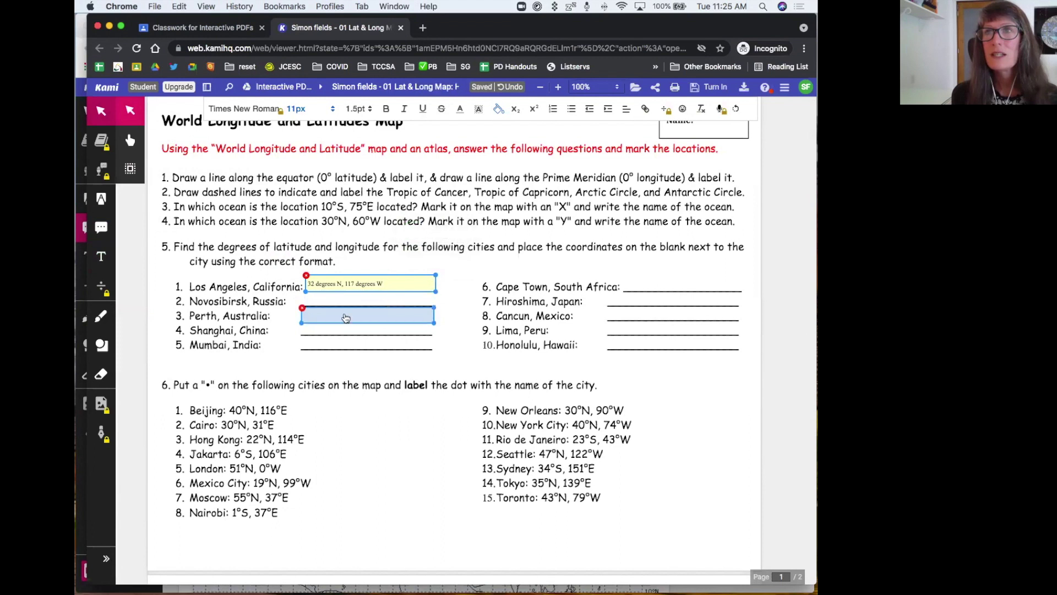
pyautogui.click(246, 284)
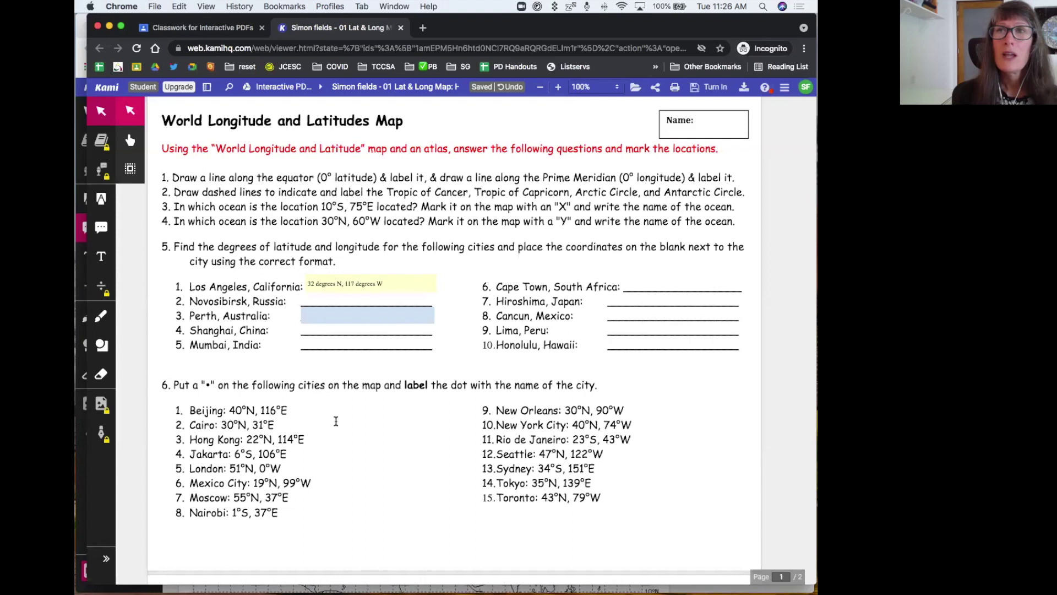
# - Draw a magenta straight line of thickness 8 along the equator across the full width of the world map
pyautogui.scroll(-10, 335, 420)
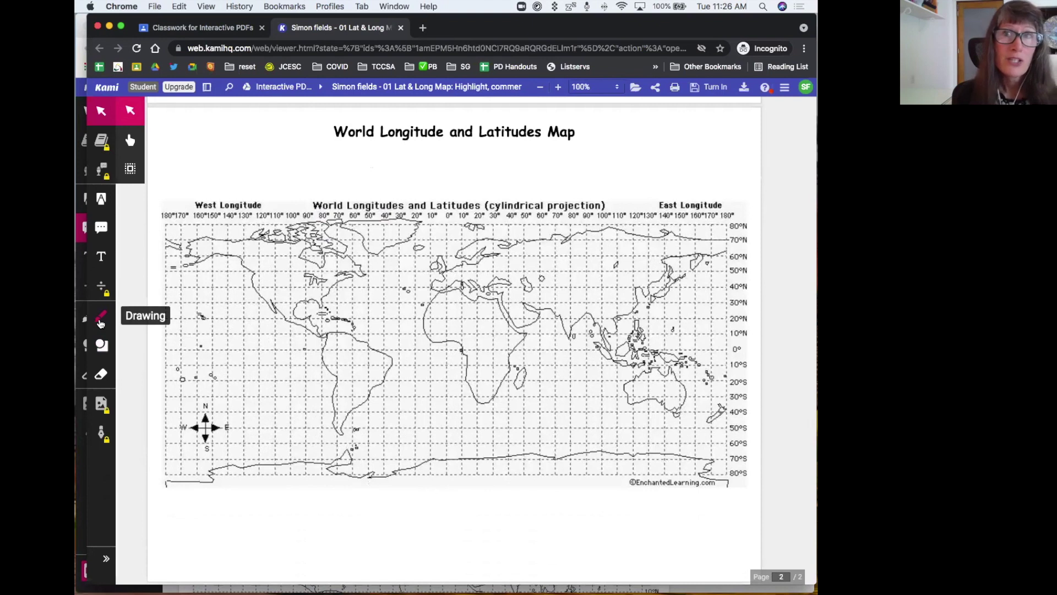
pyautogui.click(100, 324)
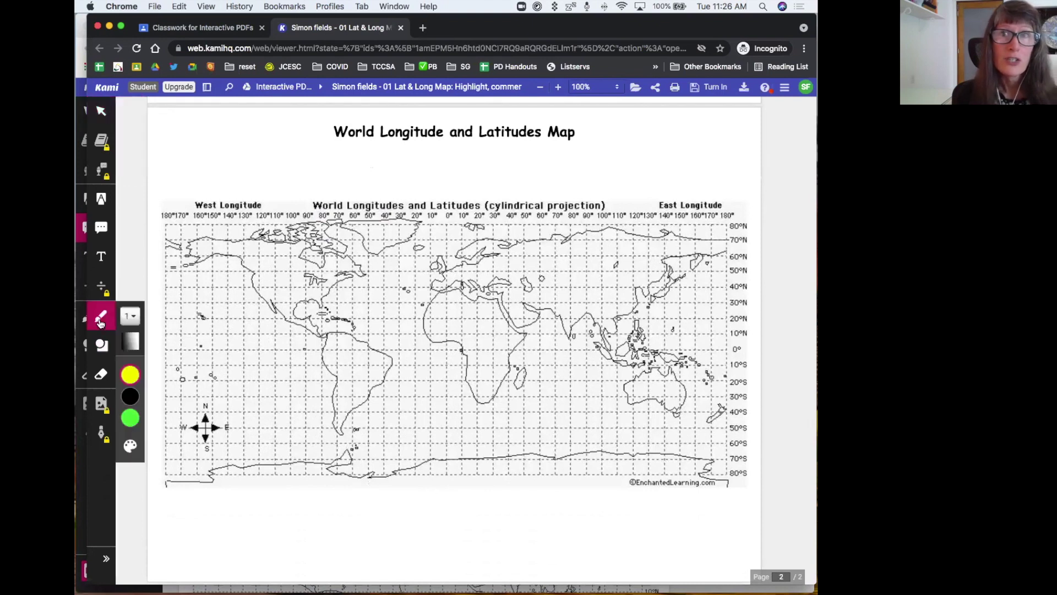
pyautogui.click(102, 348)
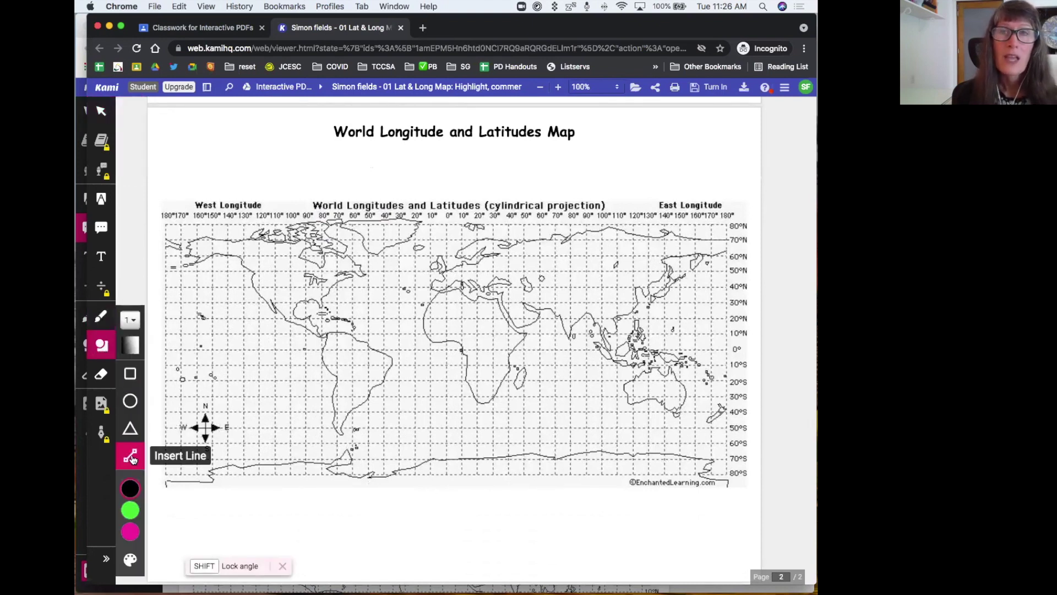
pyautogui.click(132, 325)
pyautogui.click(164, 443)
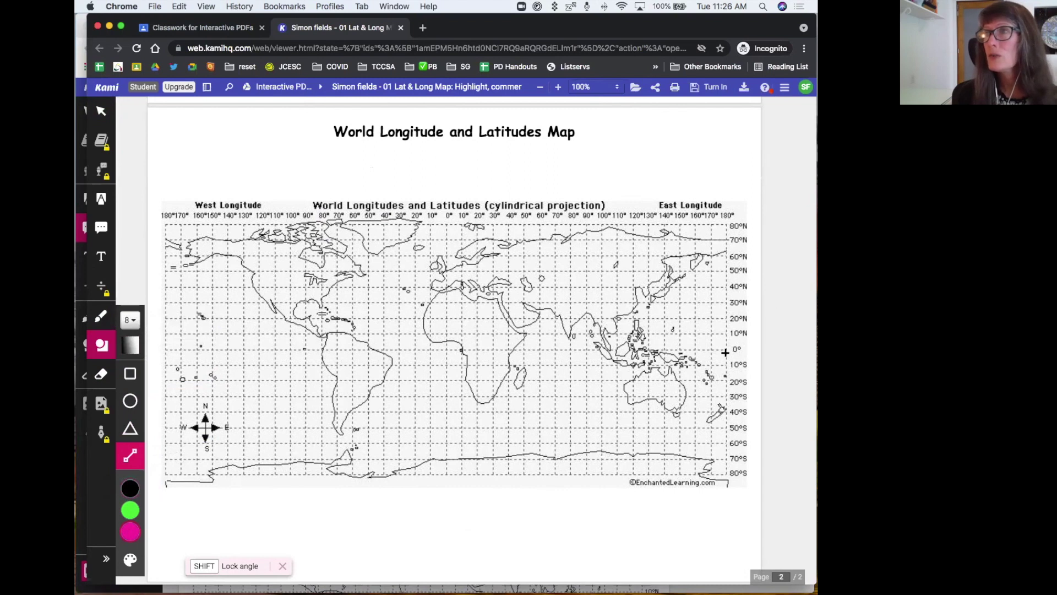
pyautogui.moveTo(727, 350); pyautogui.dragTo(165, 319)
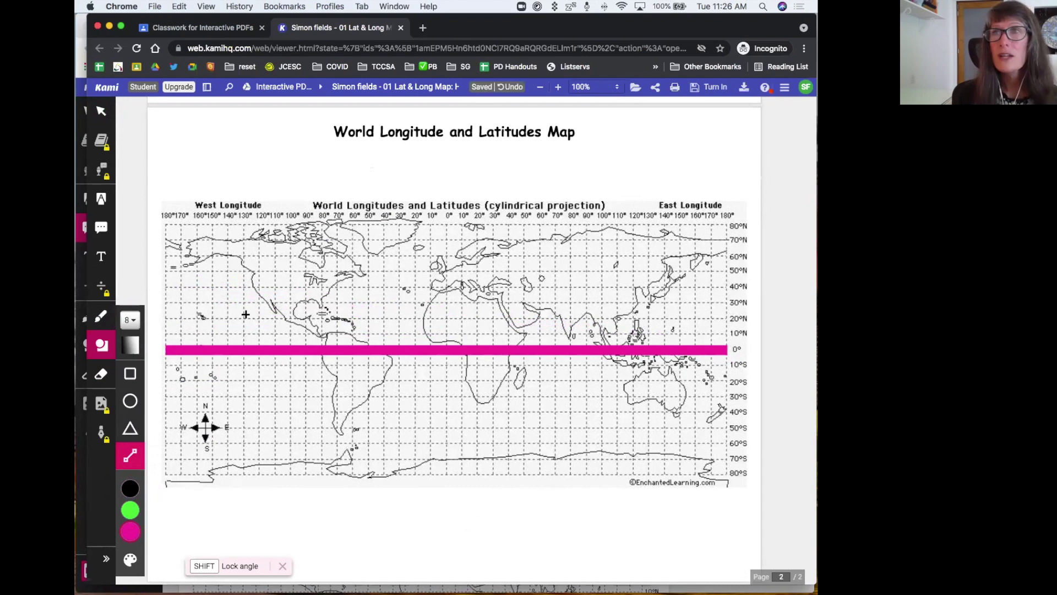
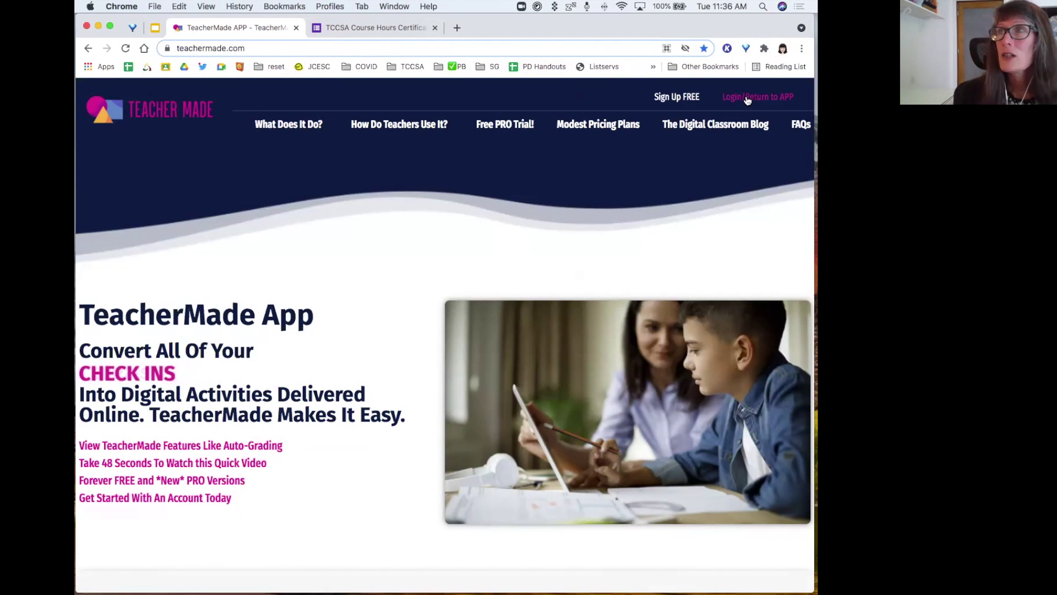
# - Sign in to the TeacherMade app with the Google account
pyautogui.click(754, 98)
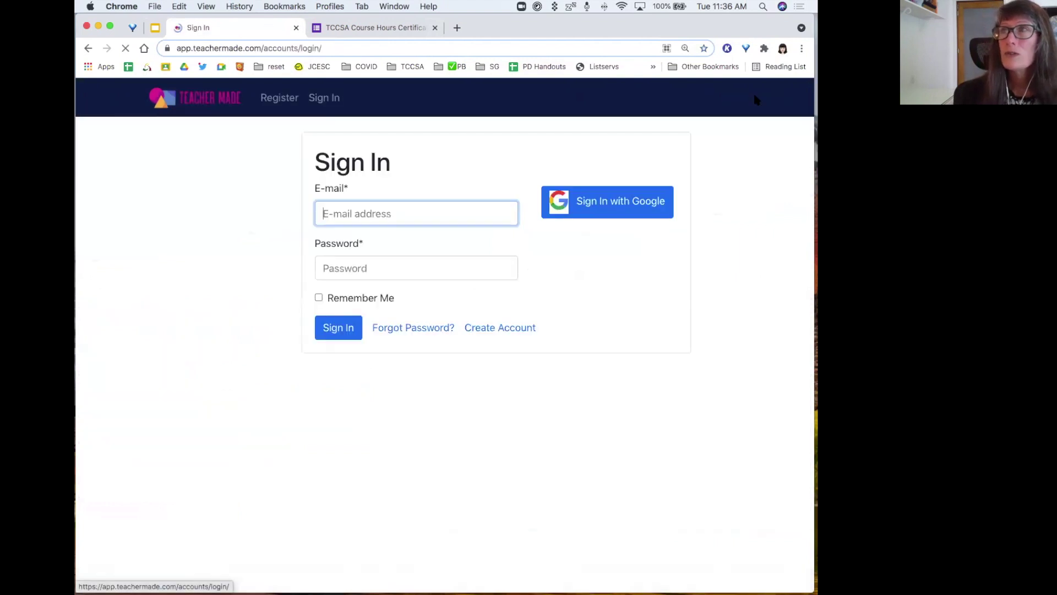
pyautogui.click(607, 205)
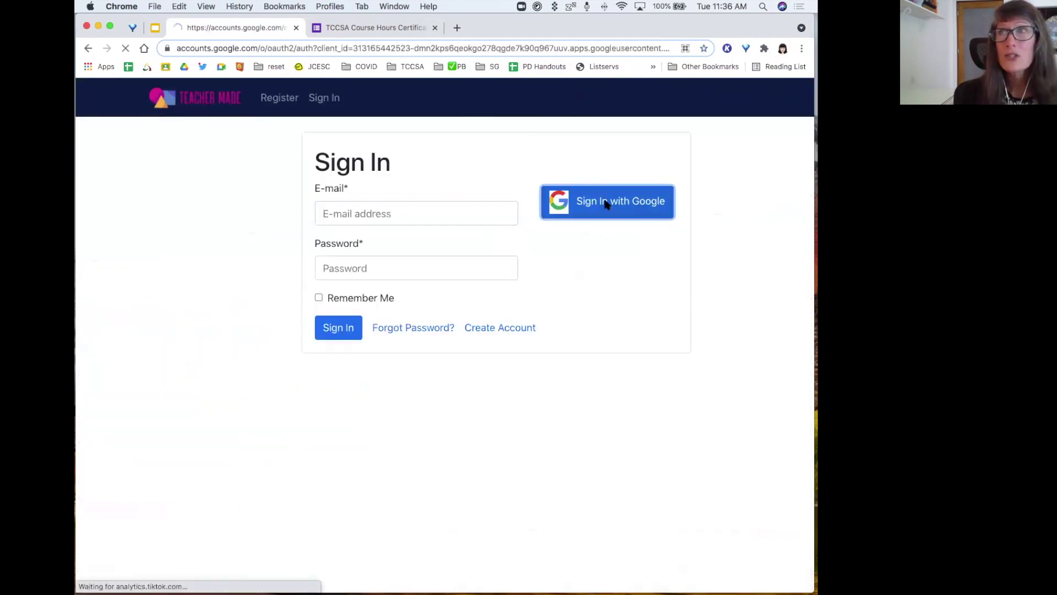
pyautogui.click(406, 291)
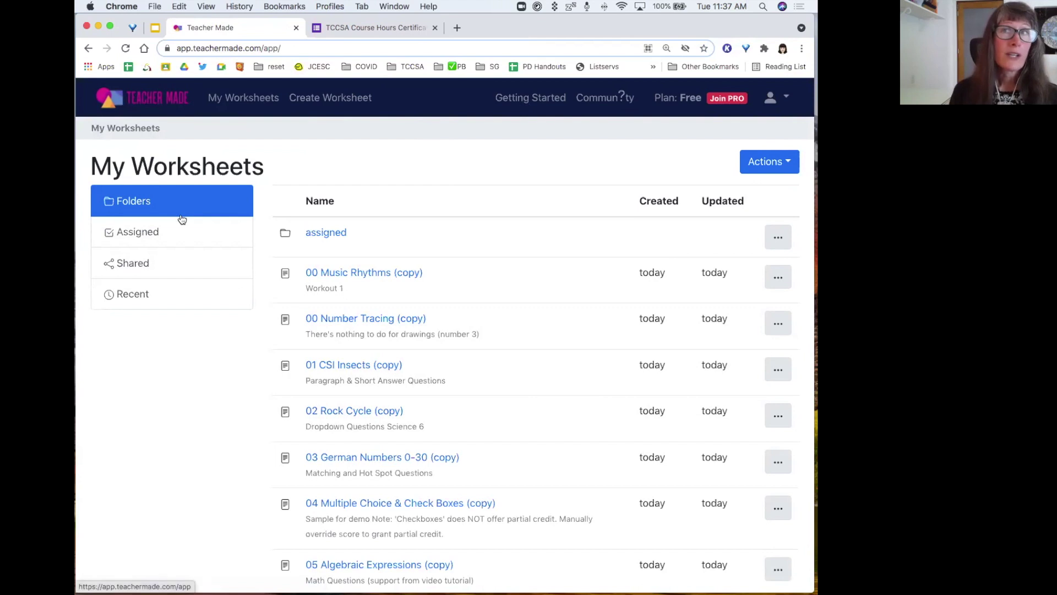
# - Open the assigned folder and look through the worksheets stored in it
pyautogui.click(321, 233)
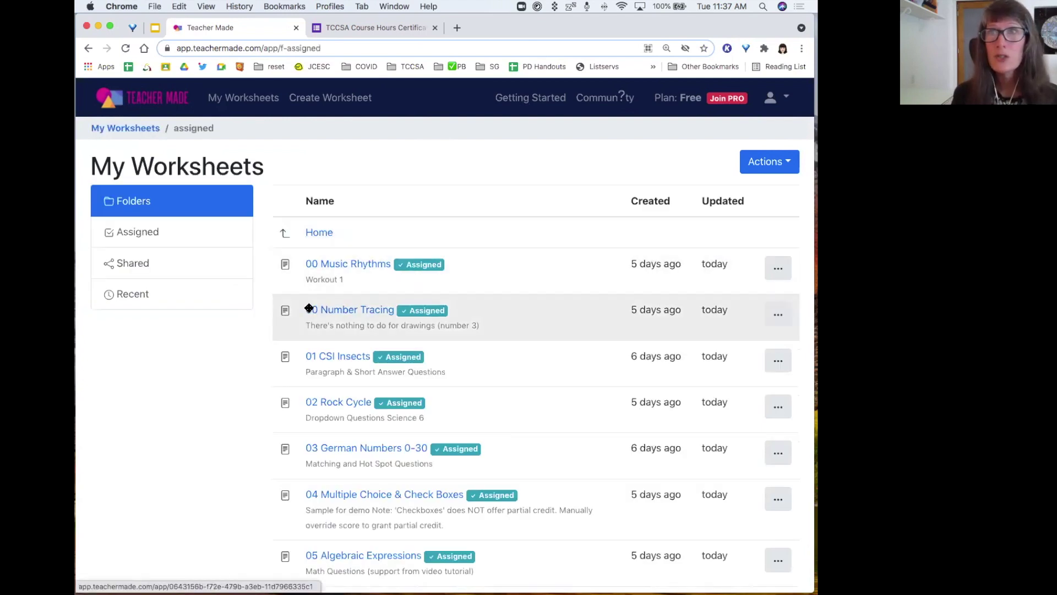
pyautogui.scroll(-1, 216, 404)
pyautogui.scroll(-2, 216, 403)
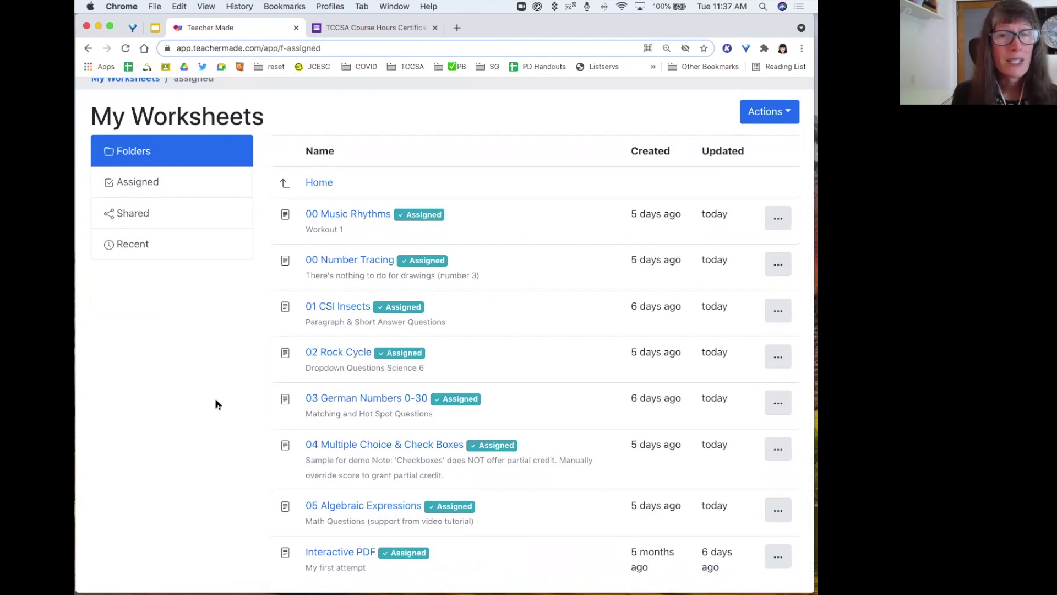
pyautogui.scroll(2, 216, 405)
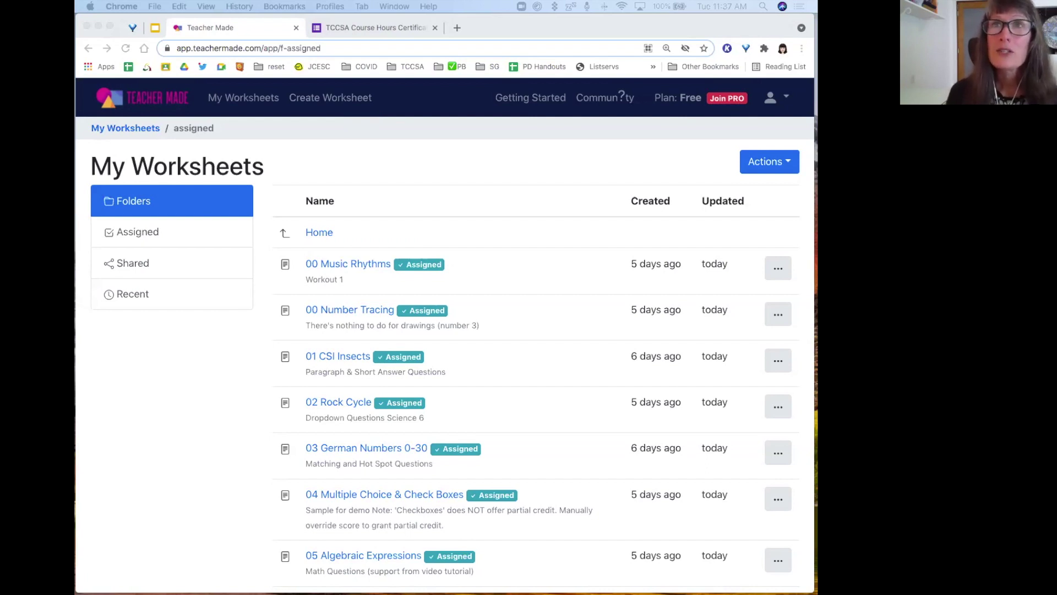
pyautogui.click(292, 160)
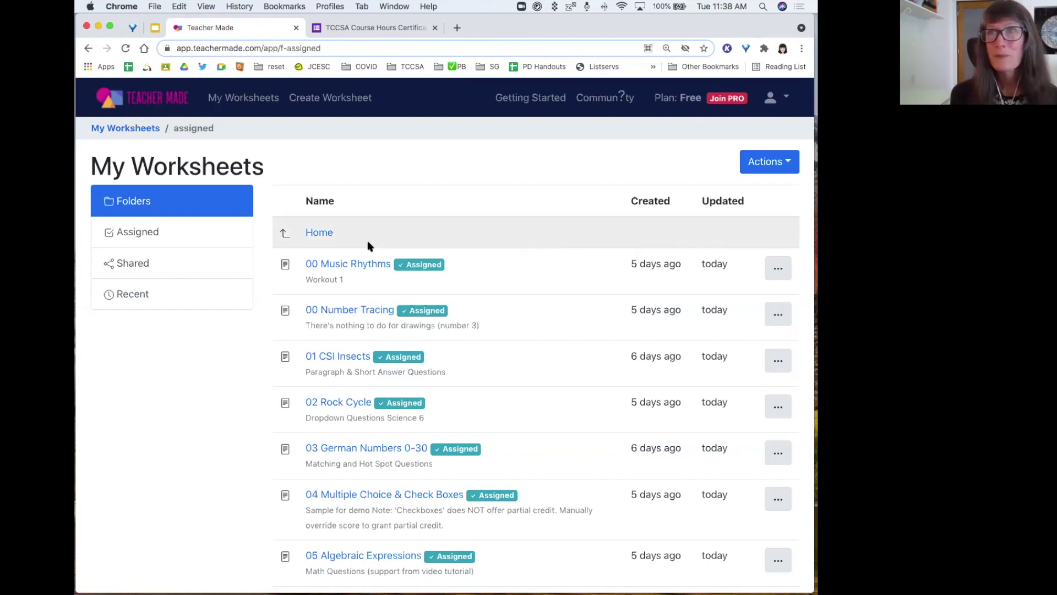
# - Start a new worksheet titled "Music Ryhthms" and set its folder to the blank option instead of assigned
pyautogui.click(785, 165)
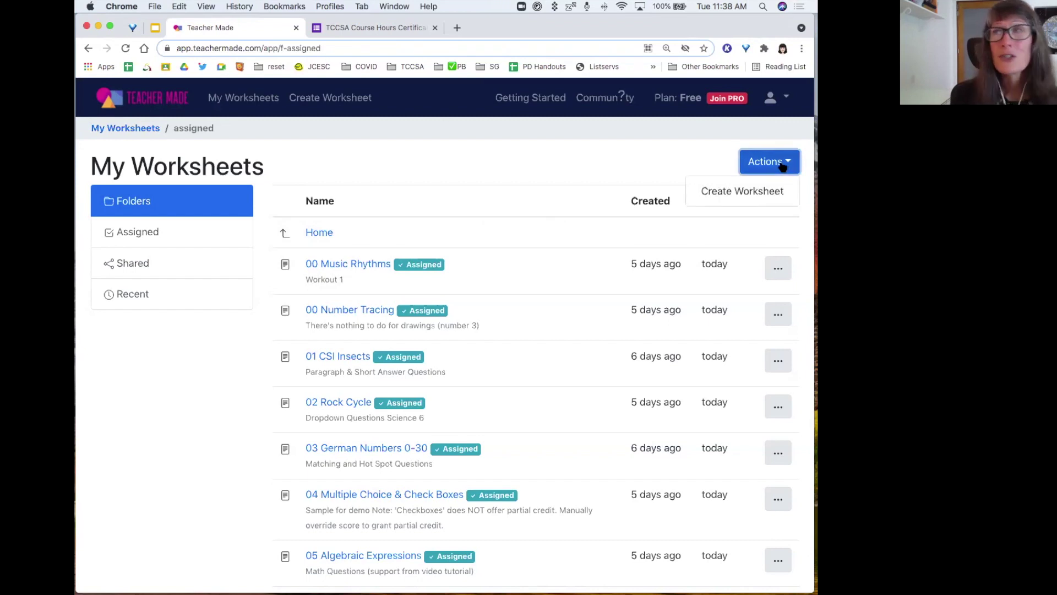
pyautogui.click(727, 191)
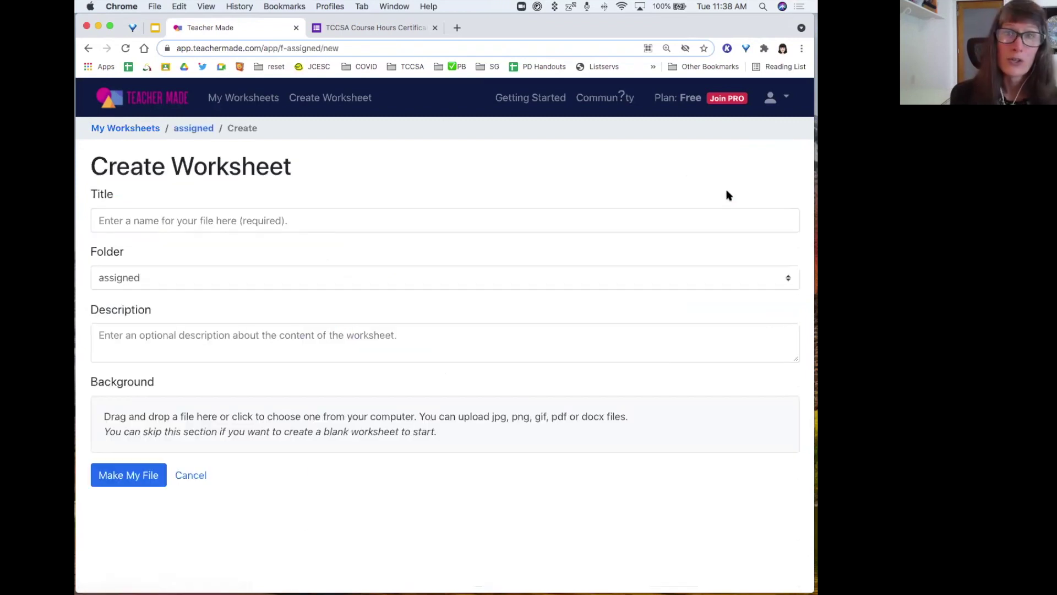
pyautogui.click(137, 220)
pyautogui.write('Mui')
pyautogui.write('sic Ryh')
pyautogui.write('thms')
pyautogui.click(148, 285)
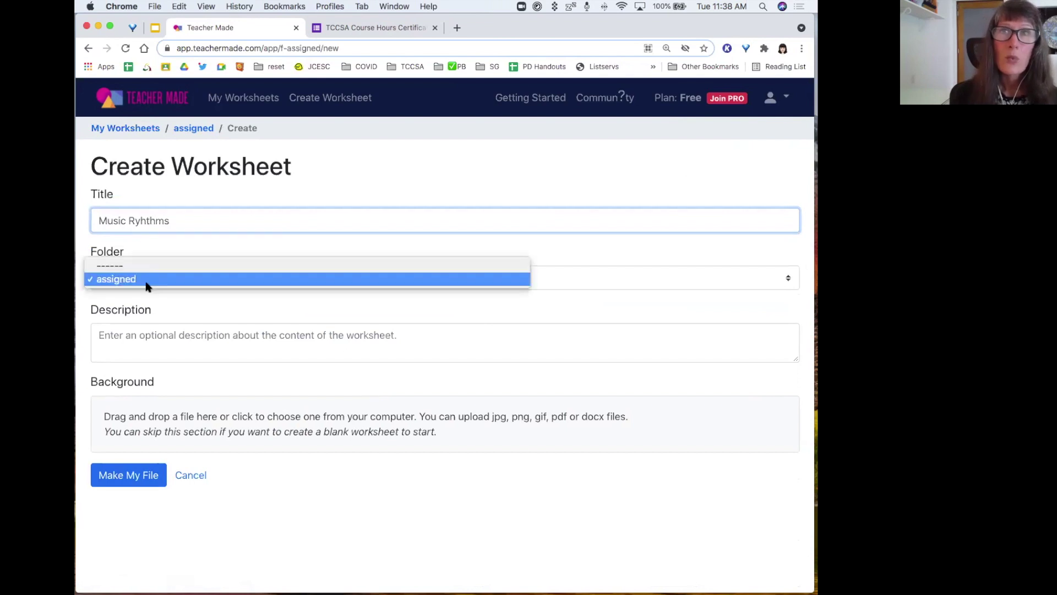
pyautogui.click(127, 269)
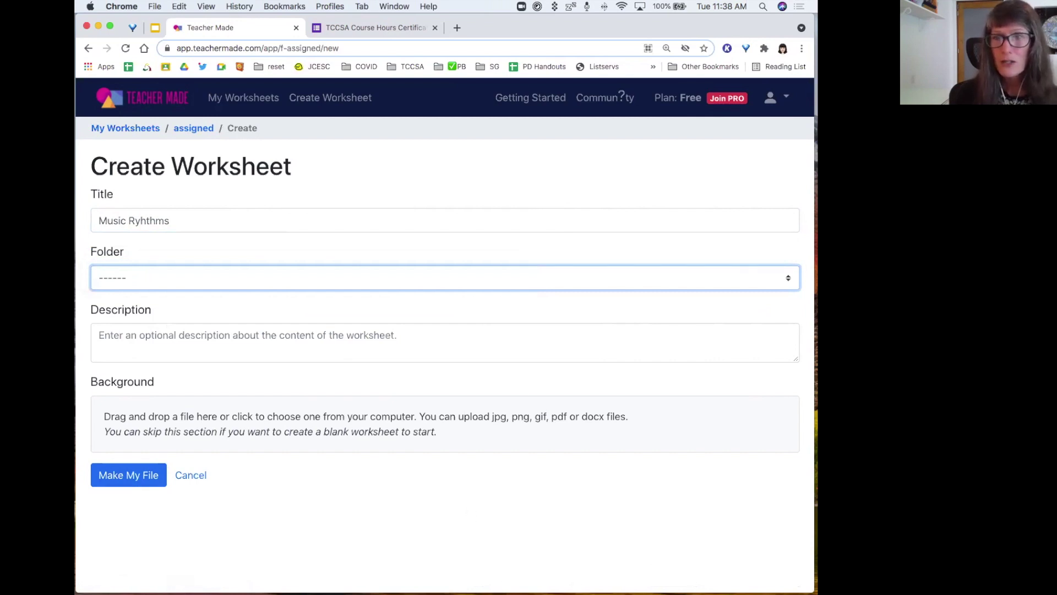
# - Add the rhythm workout file as the worksheet background and select only its Rhythm Workout 2 page
pyautogui.moveTo(77, 58); pyautogui.dragTo(210, 434)
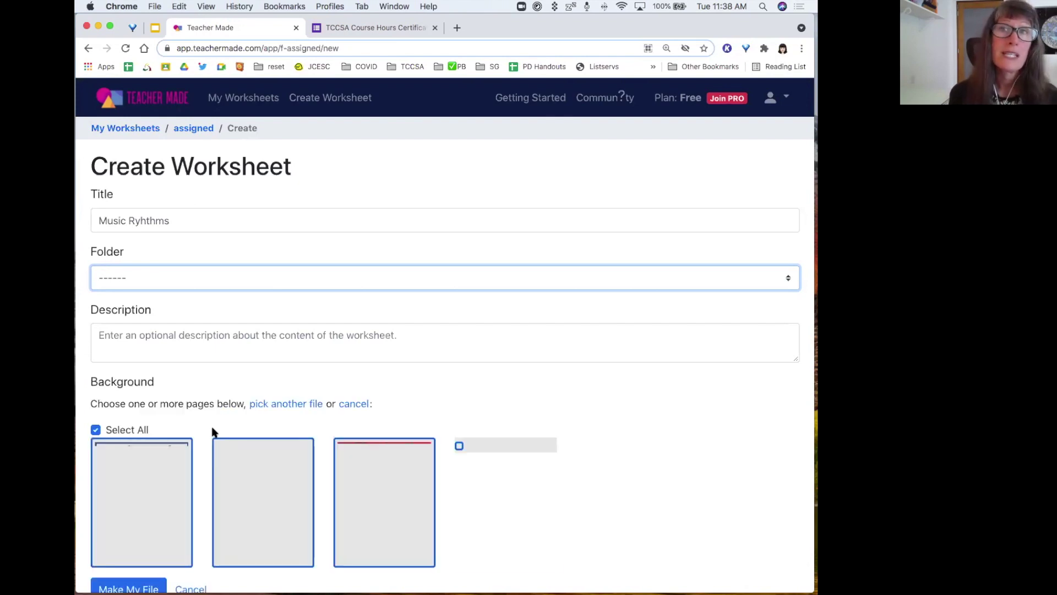
pyautogui.scroll(-1, 213, 432)
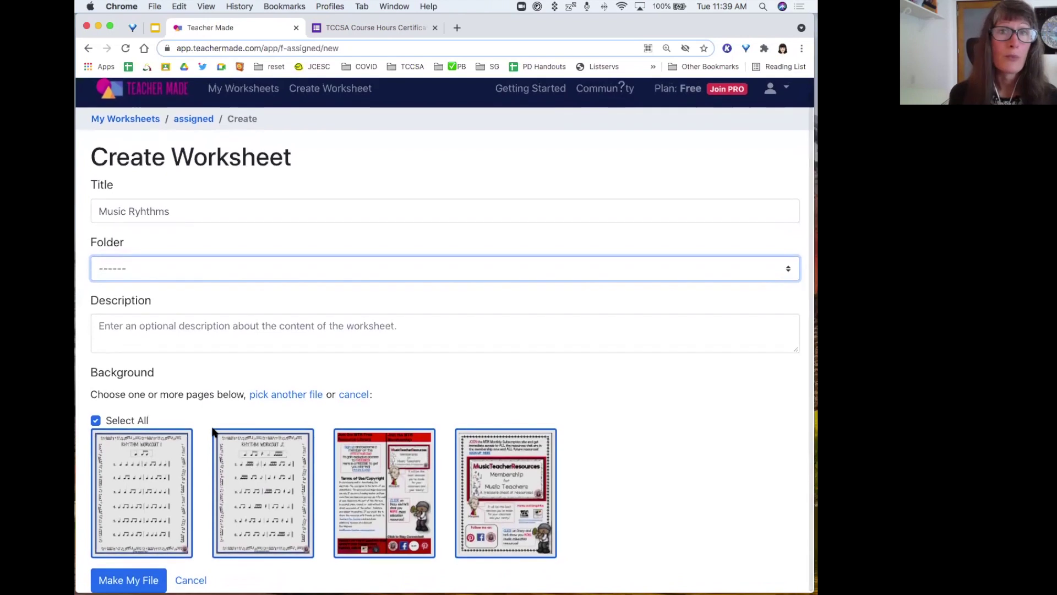
pyautogui.click(95, 420)
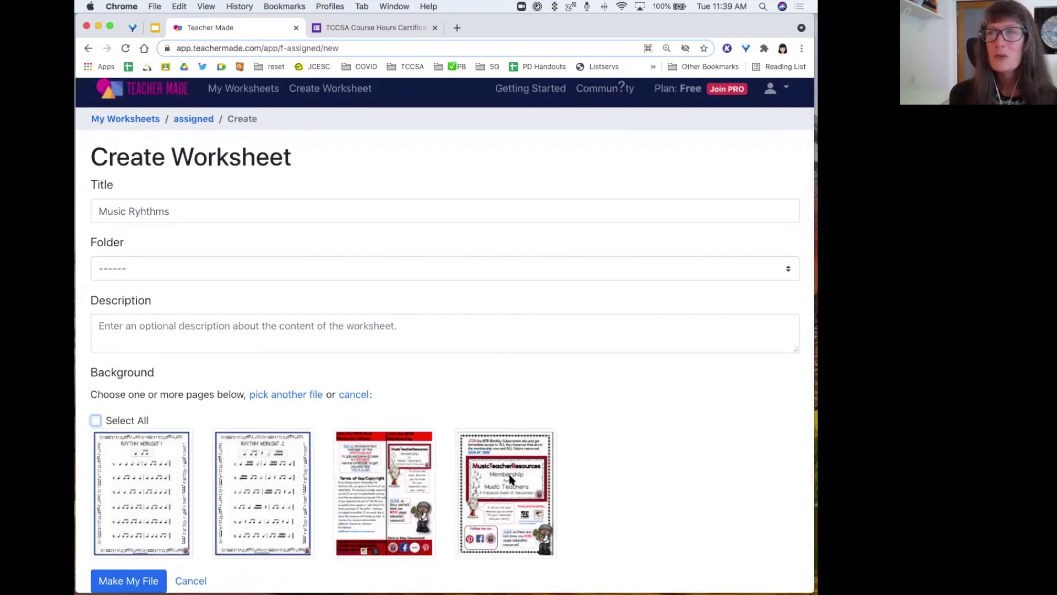
pyautogui.click(269, 480)
# - Enter "Workout 2" as the description, create the worksheet file and look over its page in the editor
pyautogui.click(133, 328)
pyautogui.write('Workout')
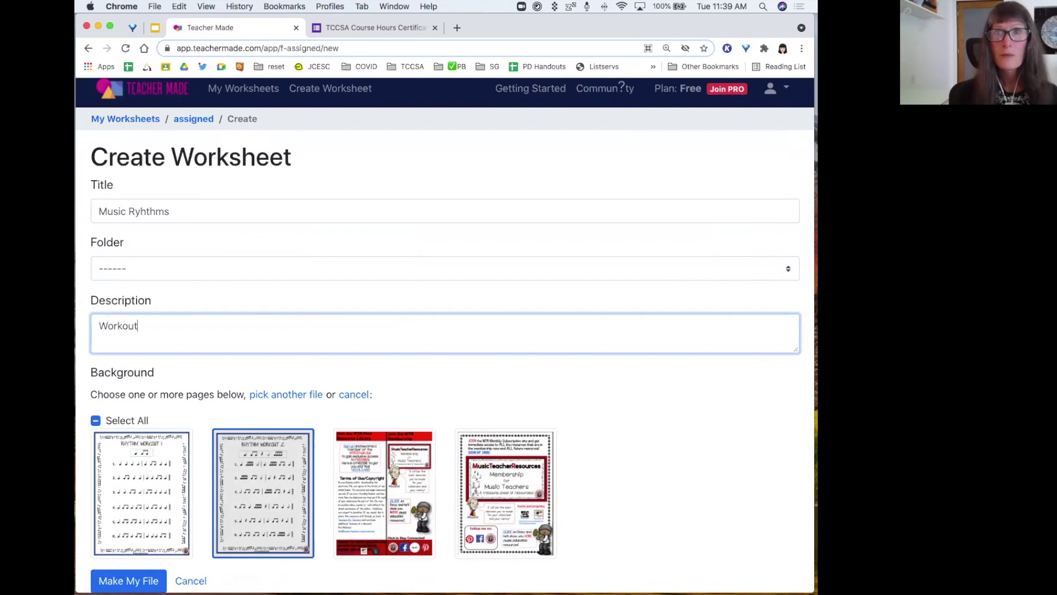
pyautogui.write(' 2')
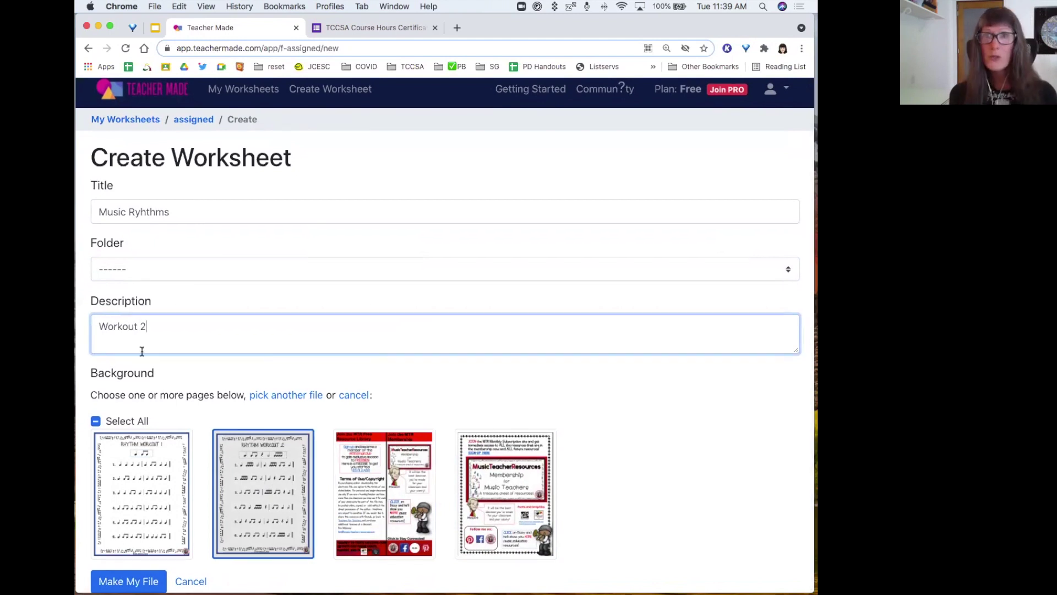
pyautogui.click(129, 582)
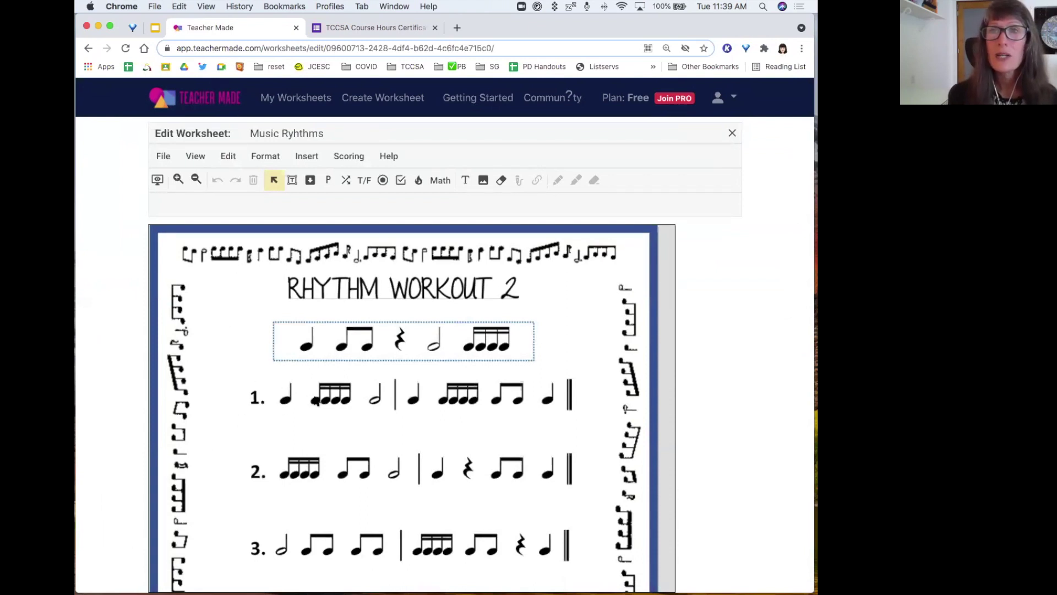
pyautogui.scroll(-5, 317, 408)
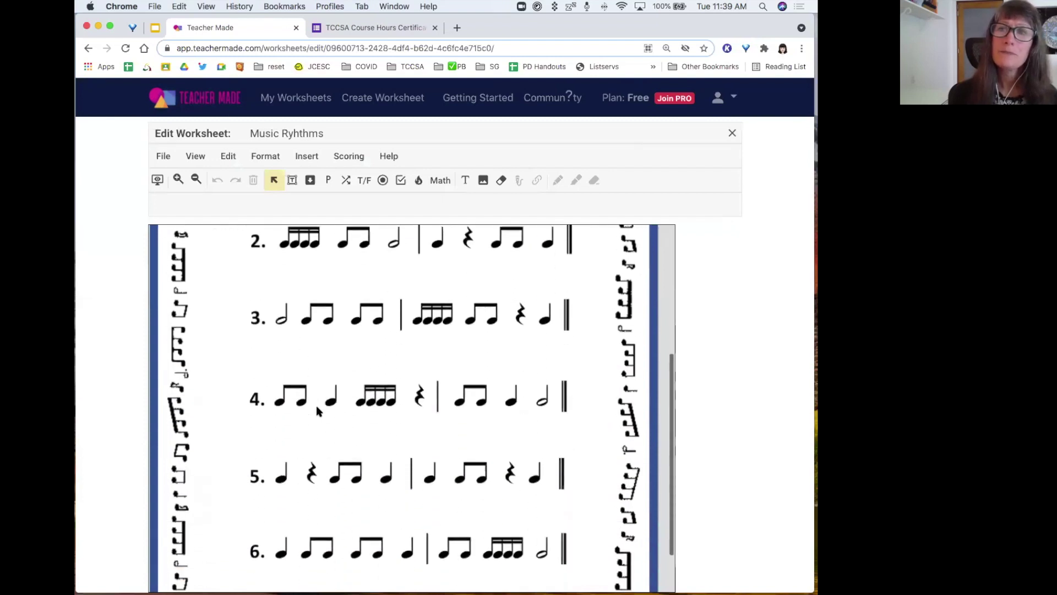
# - Insert a teacher text box next to the Rhythm Workout 2 title, enlarge it slightly and reposition it
pyautogui.scroll(-2, 316, 405)
pyautogui.scroll(6, 316, 405)
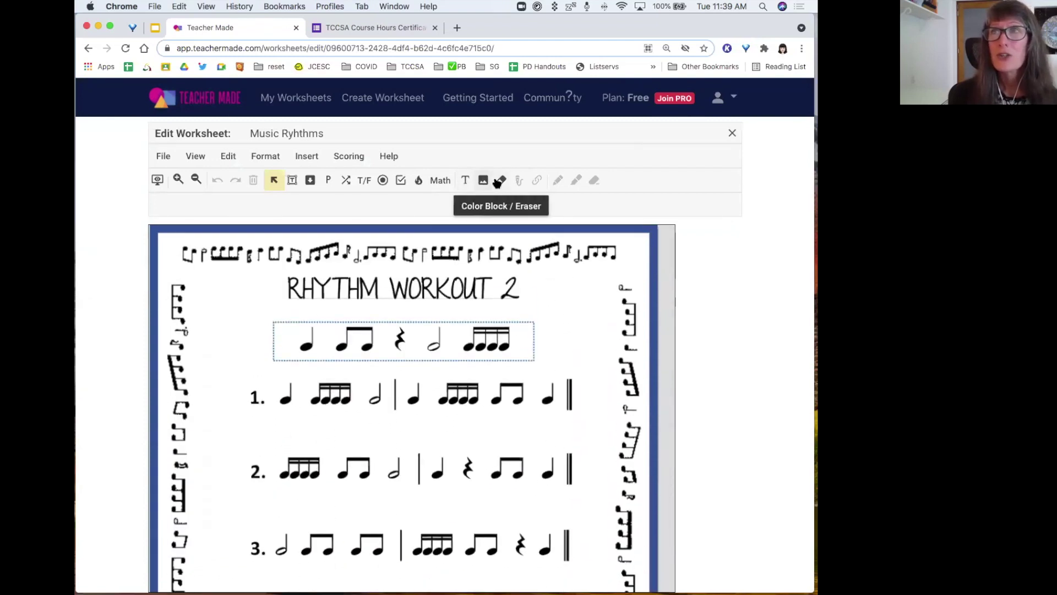
pyautogui.click(466, 182)
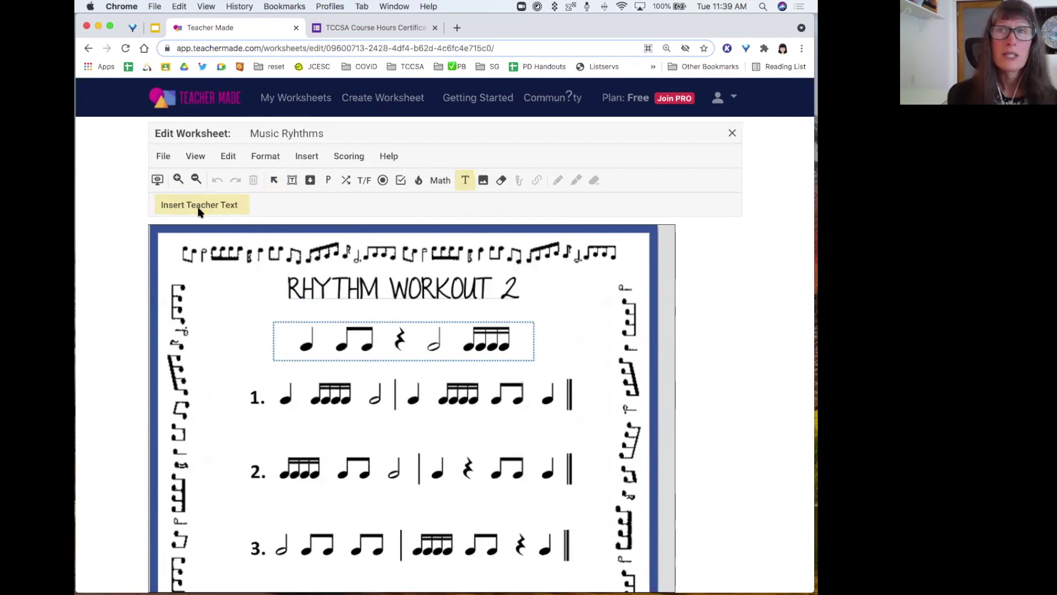
pyautogui.moveTo(190, 266); pyautogui.dragTo(282, 350)
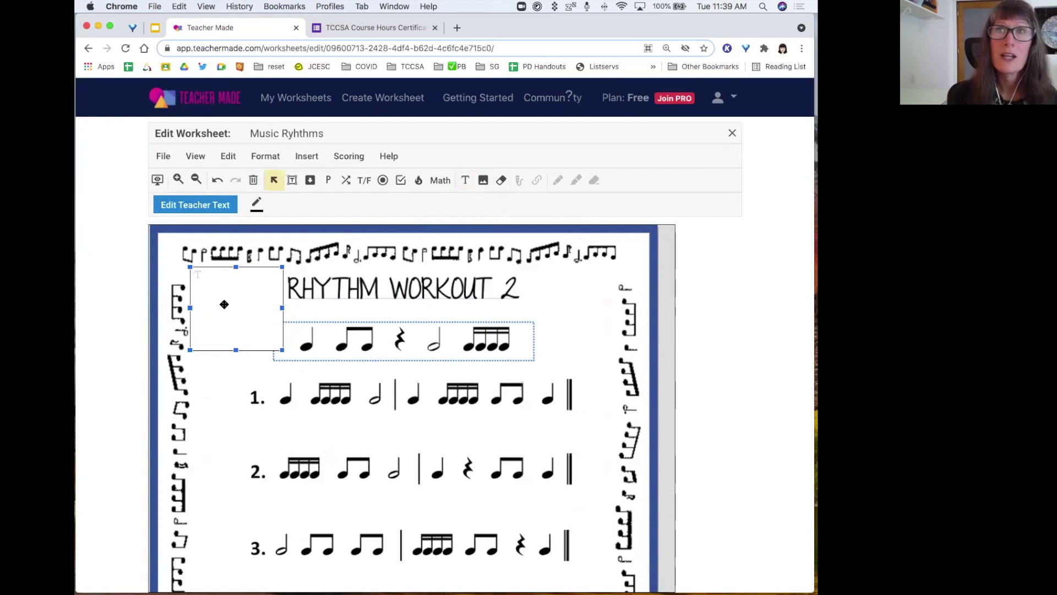
pyautogui.moveTo(282, 350)
pyautogui.mouseDown()
pyautogui.moveTo(336, 394)
pyautogui.moveTo(301, 381)
pyautogui.moveTo(283, 361)
pyautogui.moveTo(292, 363)
pyautogui.mouseUp()
pyautogui.moveTo(239, 309)
pyautogui.mouseDown()
pyautogui.moveTo(214, 281)
pyautogui.moveTo(252, 299)
pyautogui.mouseUp()
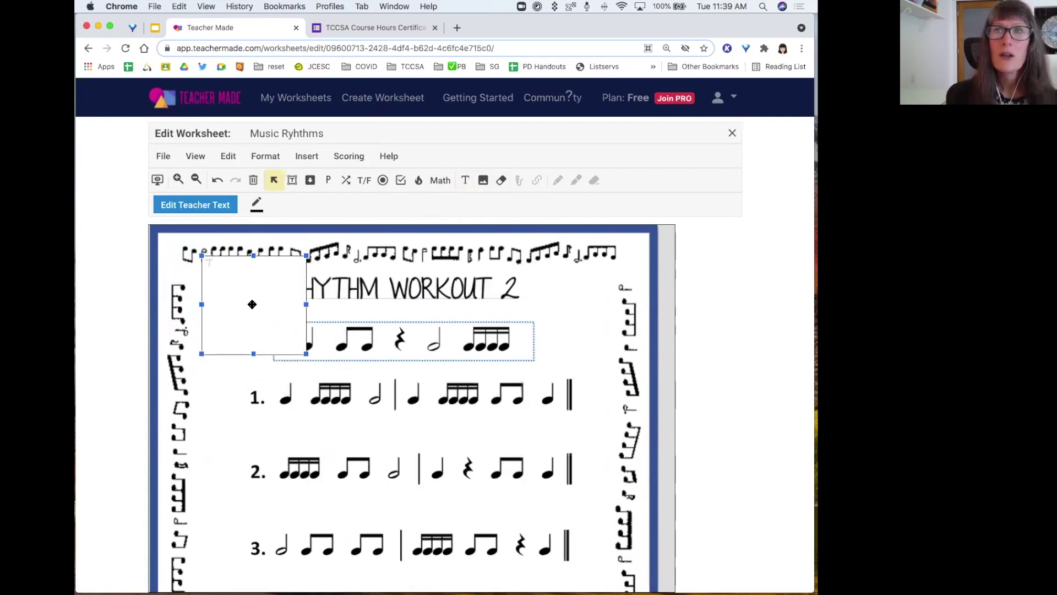
# - Give the teacher text box a transparent fill and enter the text "Circle the Rests."
pyautogui.click(210, 208)
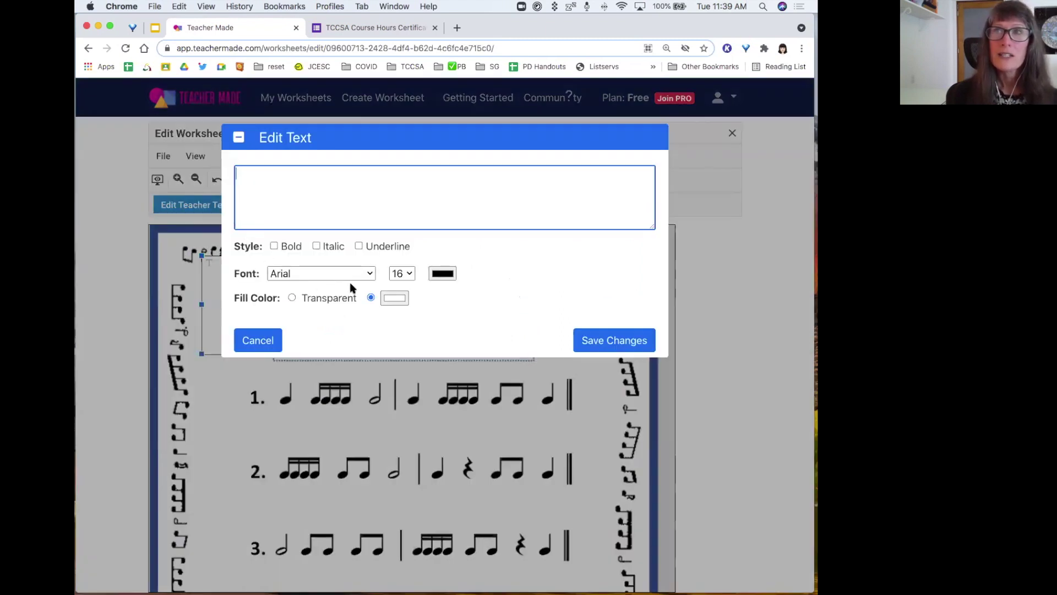
pyautogui.click(293, 299)
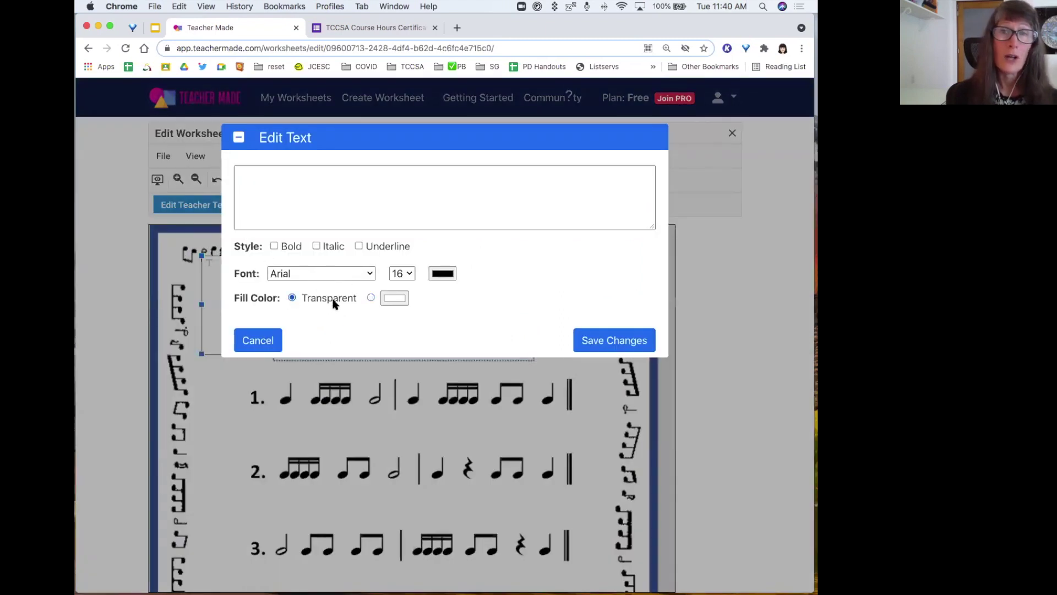
pyautogui.click(256, 181)
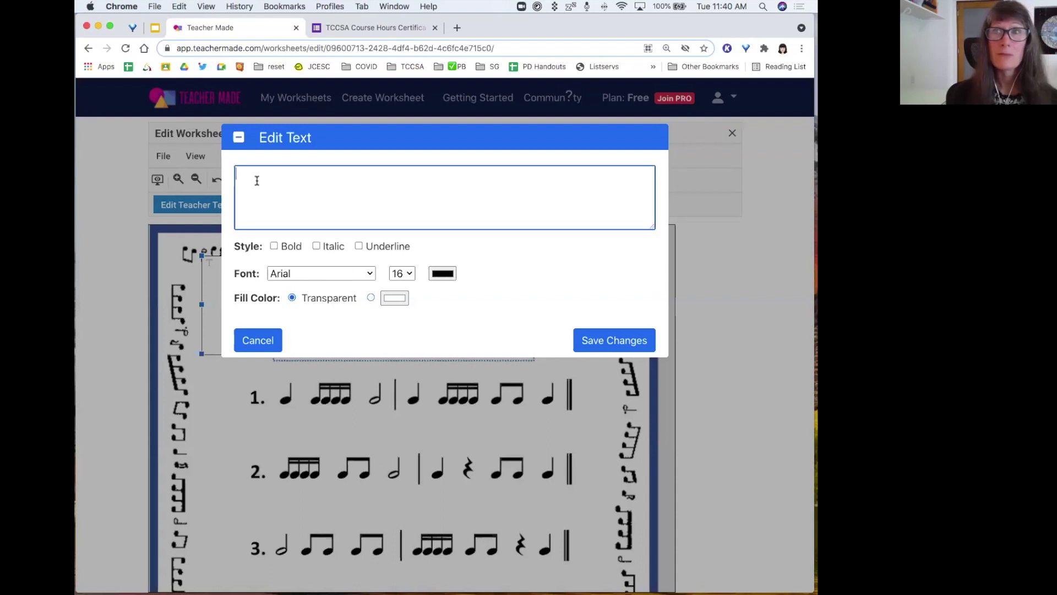
pyautogui.write('Cir')
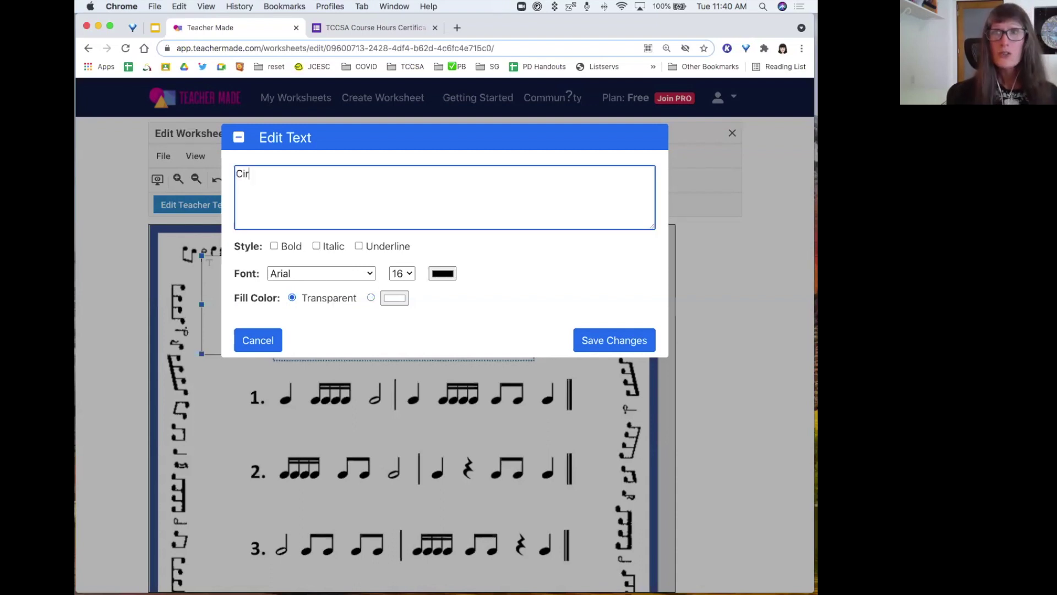
pyautogui.write('cle the ')
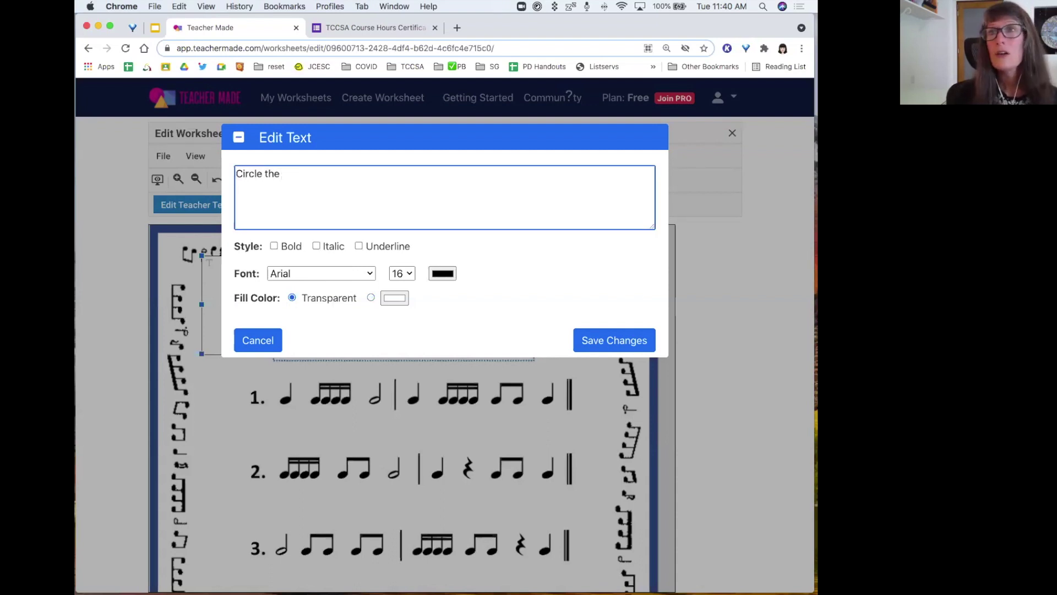
pyautogui.write('Rest')
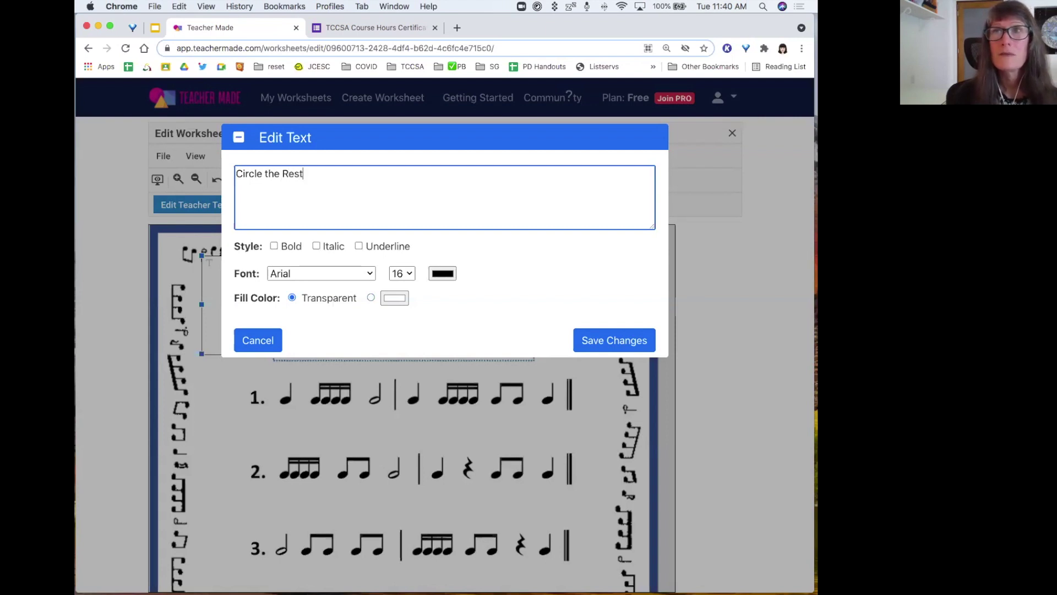
pyautogui.write('s.')
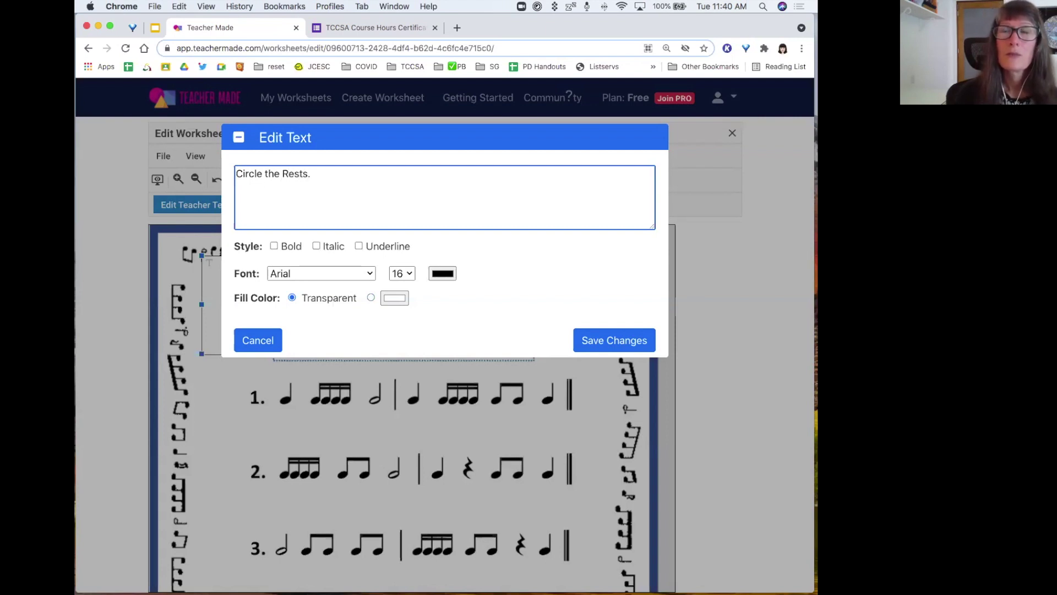
# - Format the instruction text as bold, orange (RGB 246, 135, 9) and size 24 in Arial, and save the changes
pyautogui.click(274, 247)
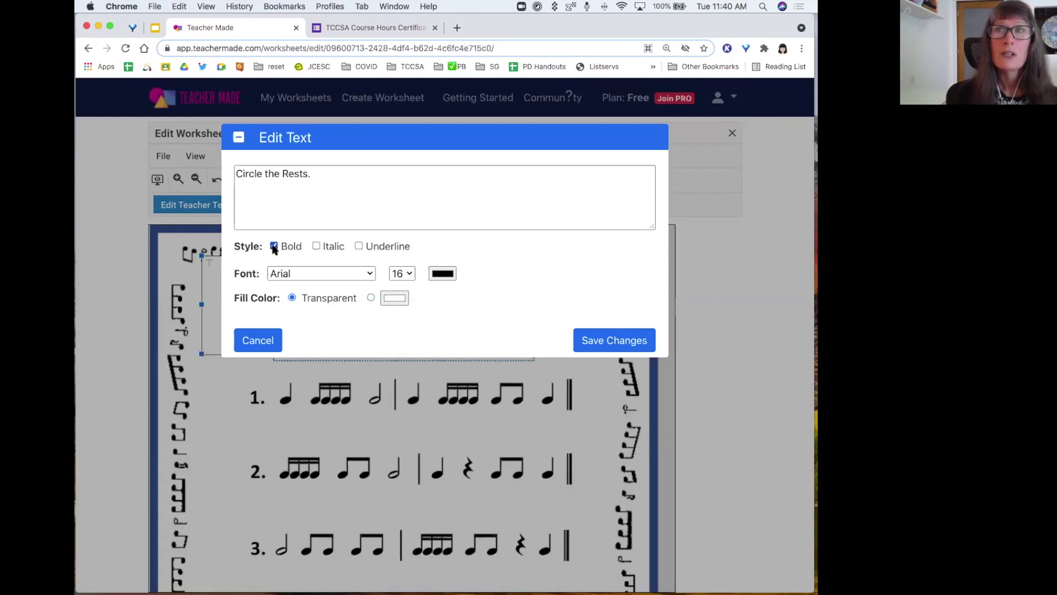
pyautogui.click(443, 274)
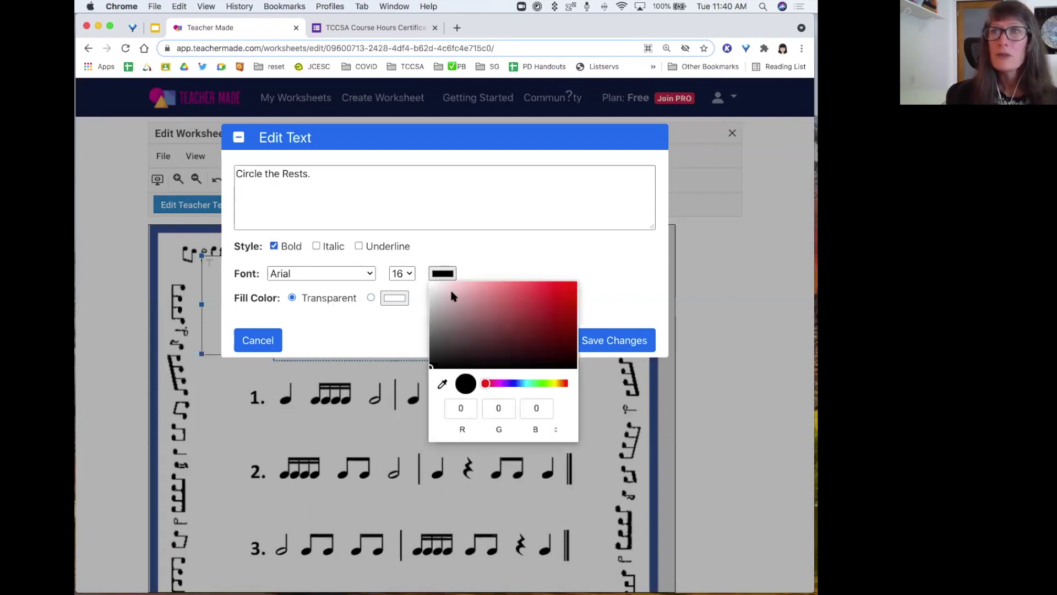
pyautogui.click(560, 384)
pyautogui.click(570, 287)
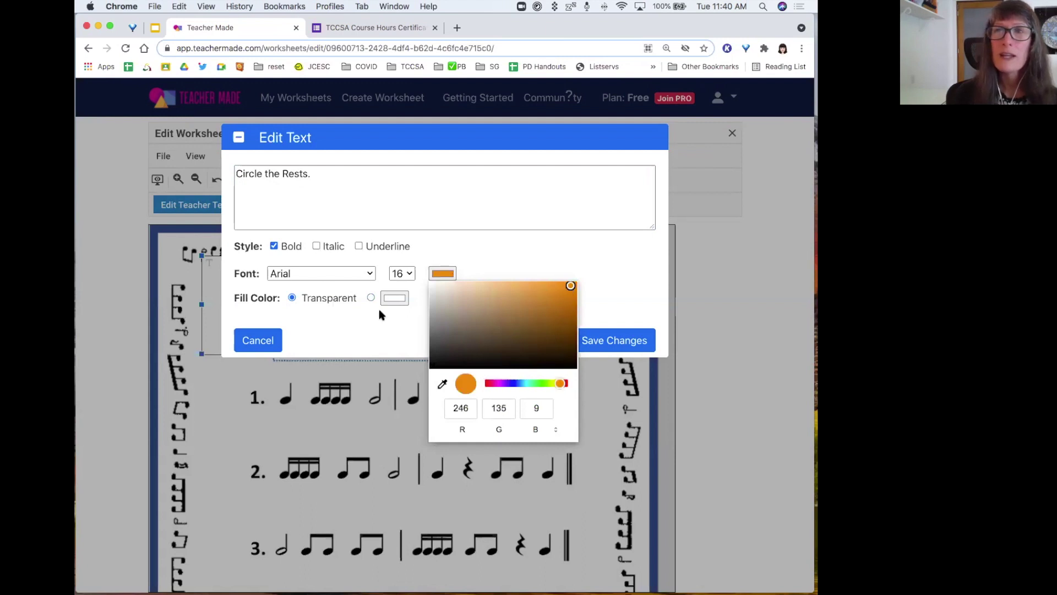
pyautogui.click(600, 318)
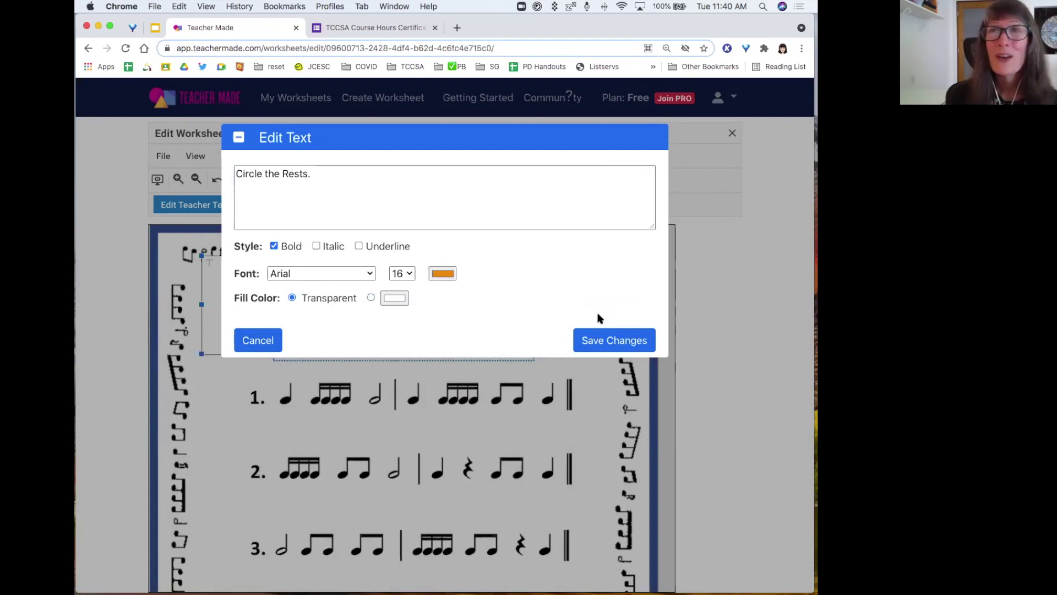
pyautogui.click(408, 275)
pyautogui.click(402, 300)
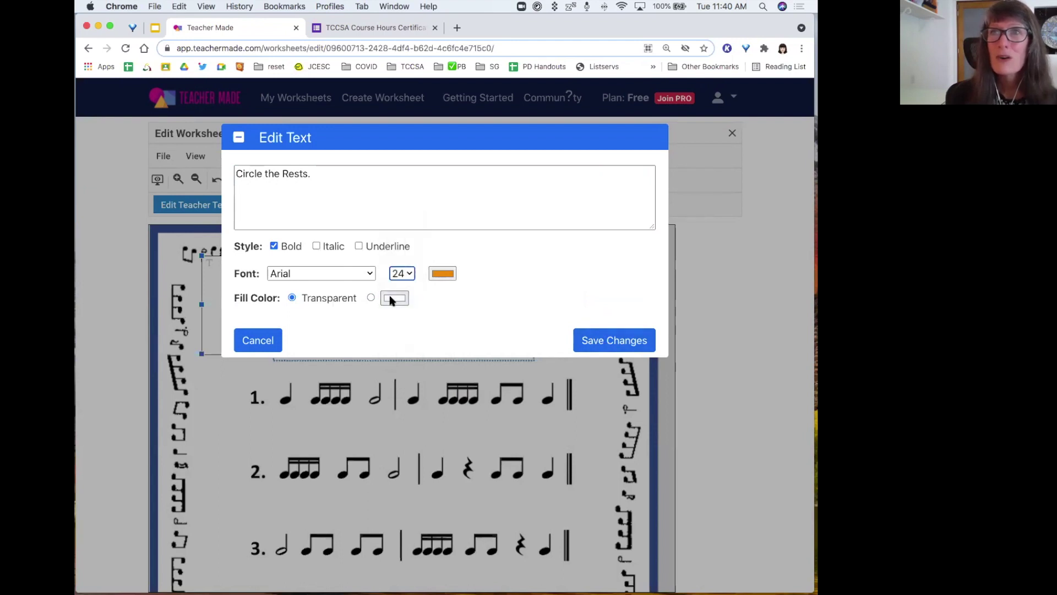
pyautogui.click(368, 275)
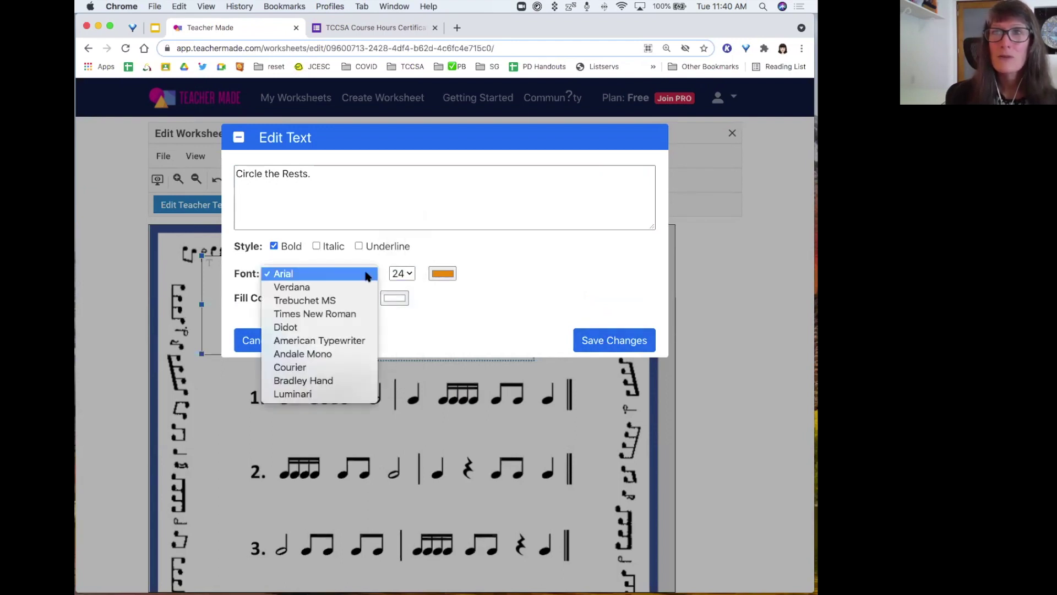
pyautogui.click(599, 338)
pyautogui.click(600, 340)
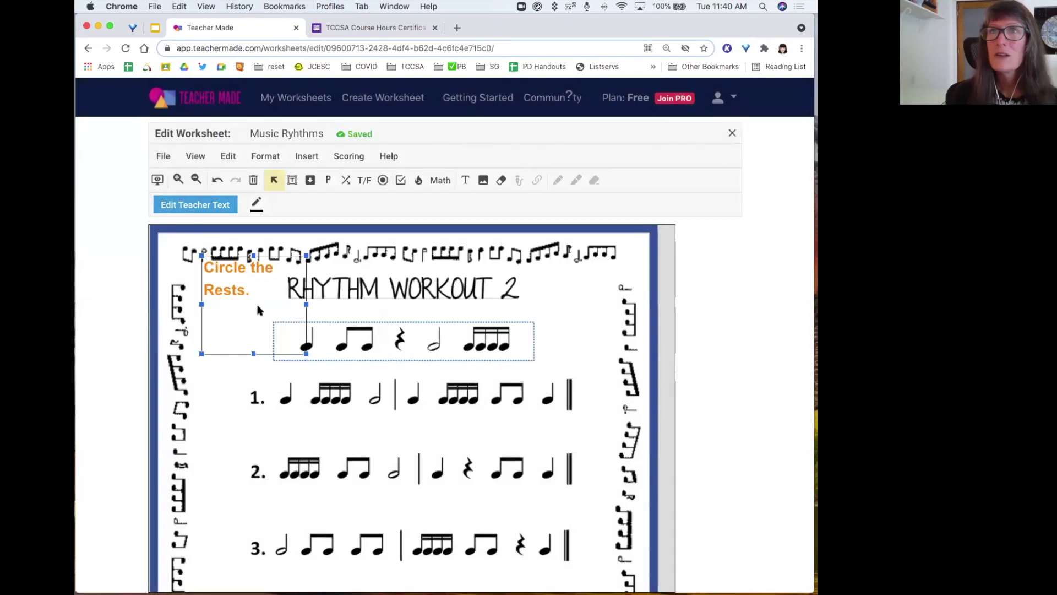
# - Place the "Circle the Rests." box below the title's start, shrink it to fit its text and remove its border
pyautogui.moveTo(201, 278); pyautogui.dragTo(208, 320)
pyautogui.moveTo(314, 395); pyautogui.dragTo(287, 347)
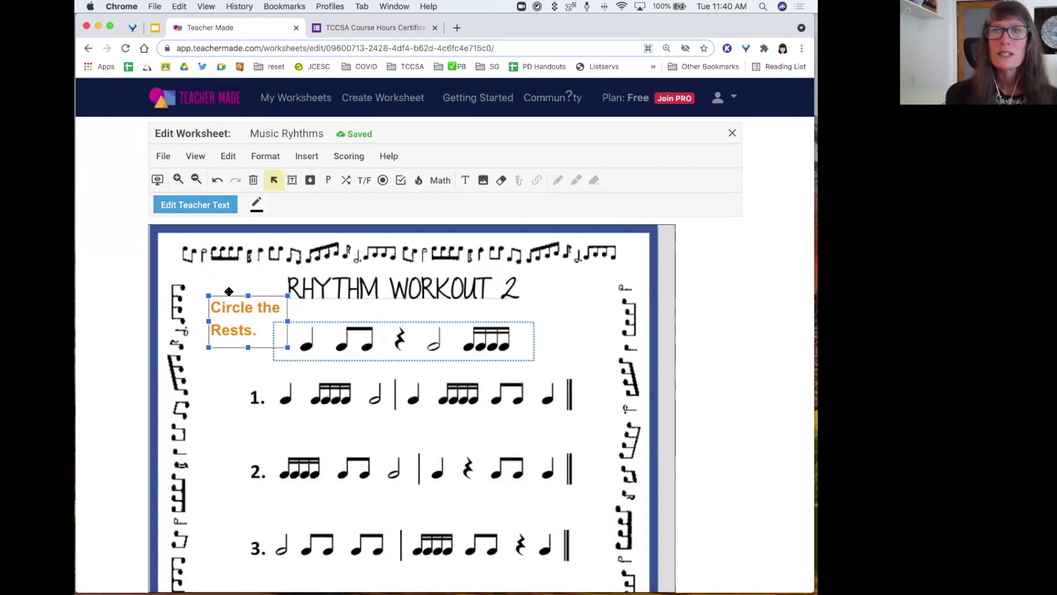
pyautogui.click(230, 381)
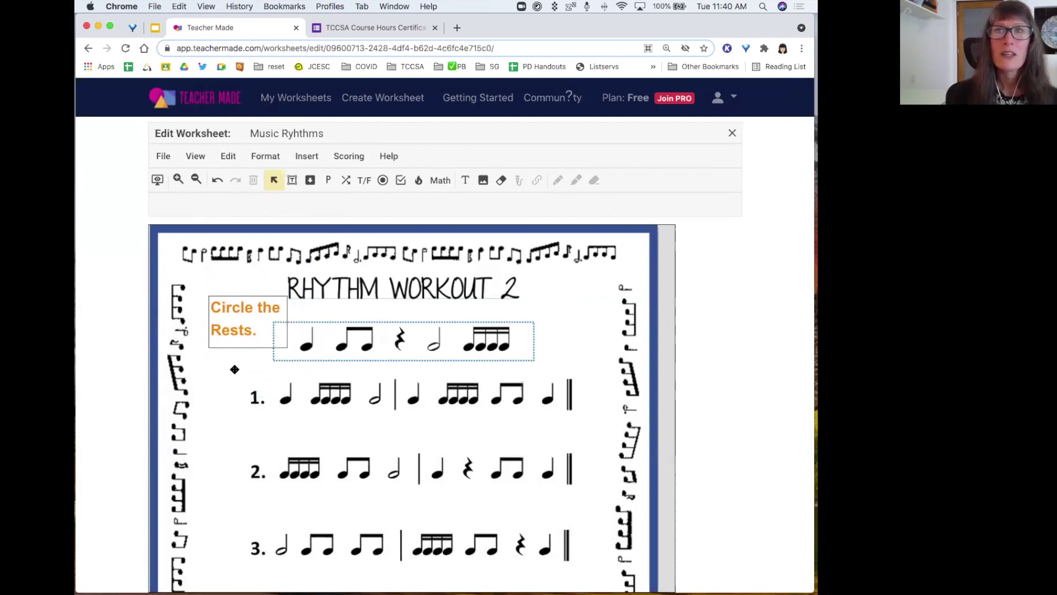
pyautogui.click(226, 302)
pyautogui.click(256, 207)
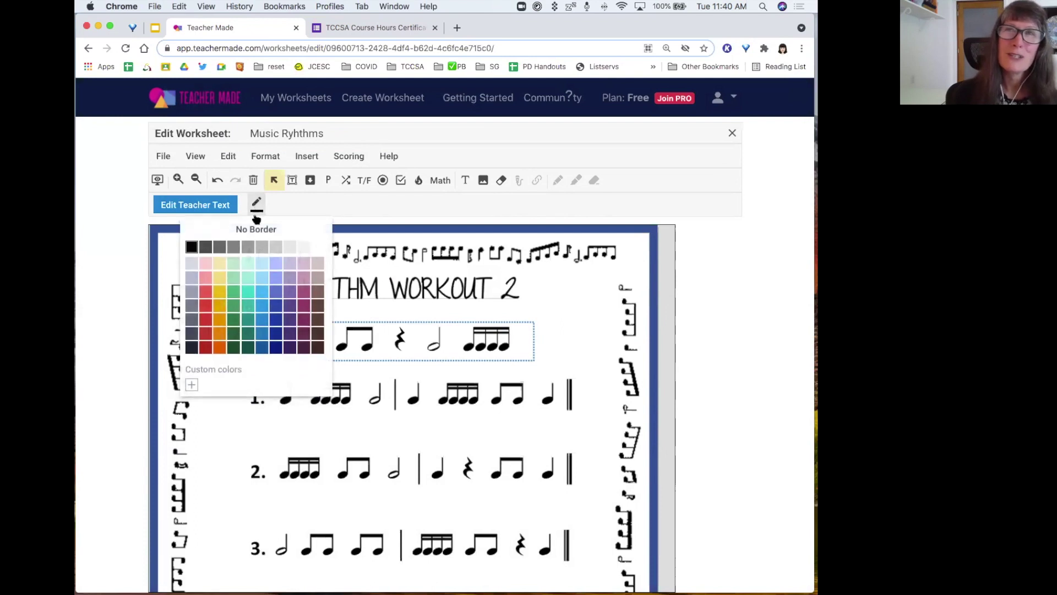
pyautogui.click(248, 230)
pyautogui.click(224, 372)
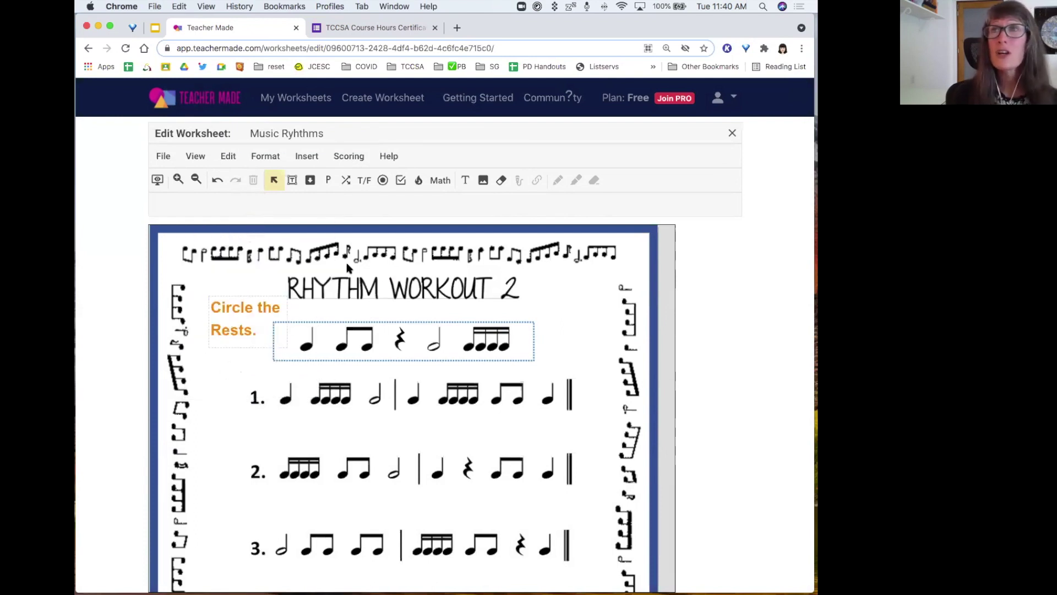
# - Cover the number 2 in the worksheet title with a color block and give the block no border
pyautogui.click(501, 182)
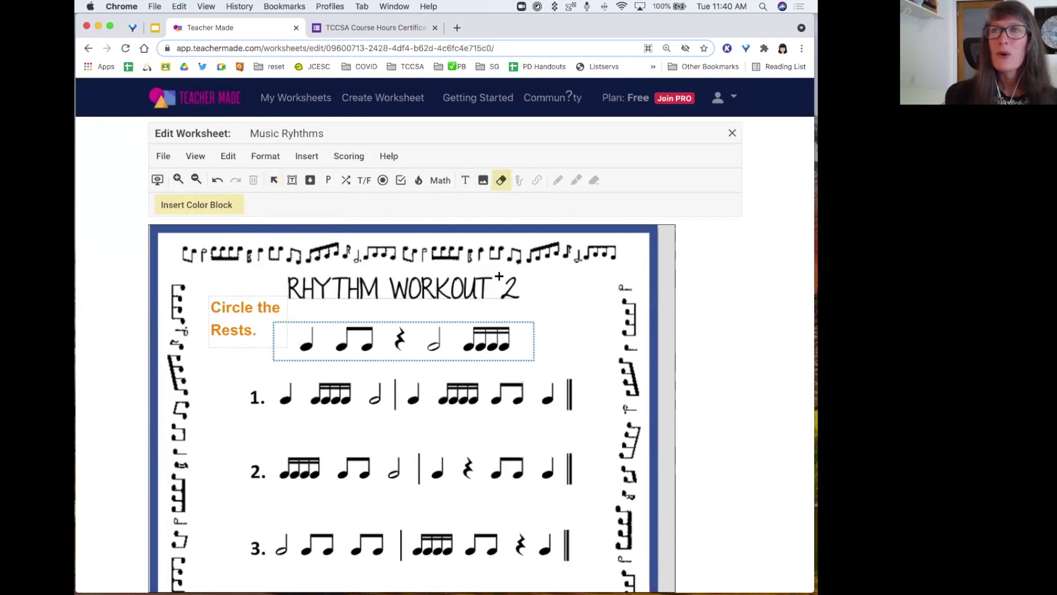
pyautogui.moveTo(507, 278); pyautogui.dragTo(522, 302)
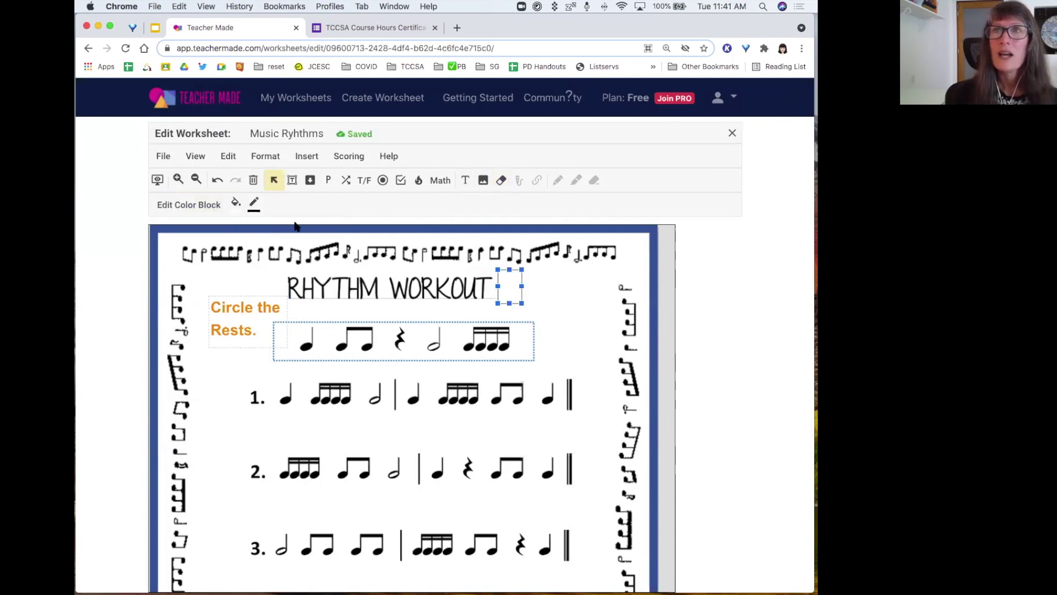
pyautogui.click(254, 205)
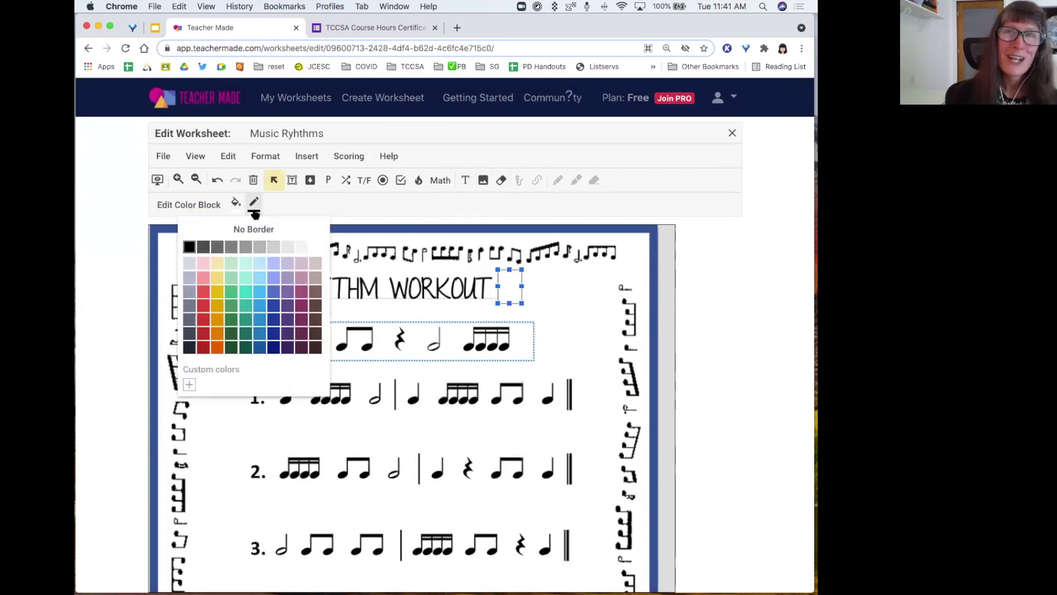
pyautogui.click(249, 225)
pyautogui.click(610, 305)
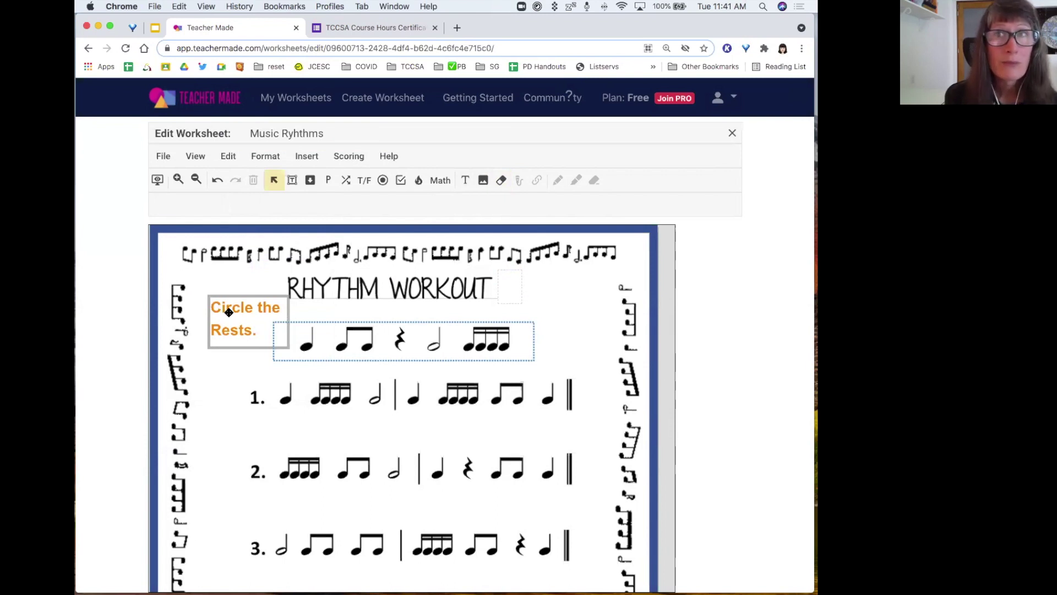
# - Preview the worksheet to examine the drawing and text tools offered to students, and return to the editor
pyautogui.click(158, 180)
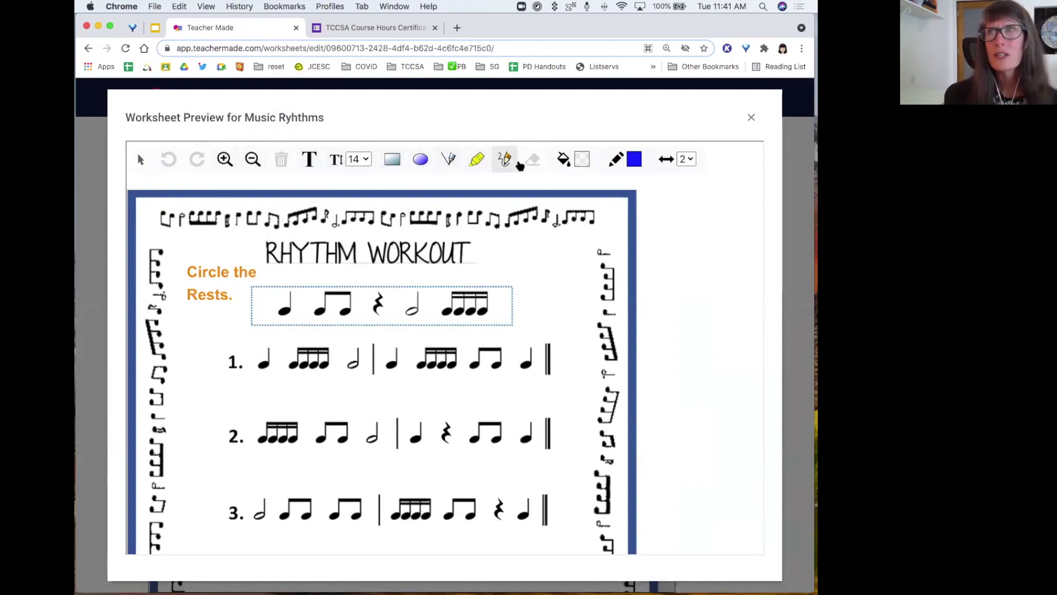
pyautogui.click(751, 117)
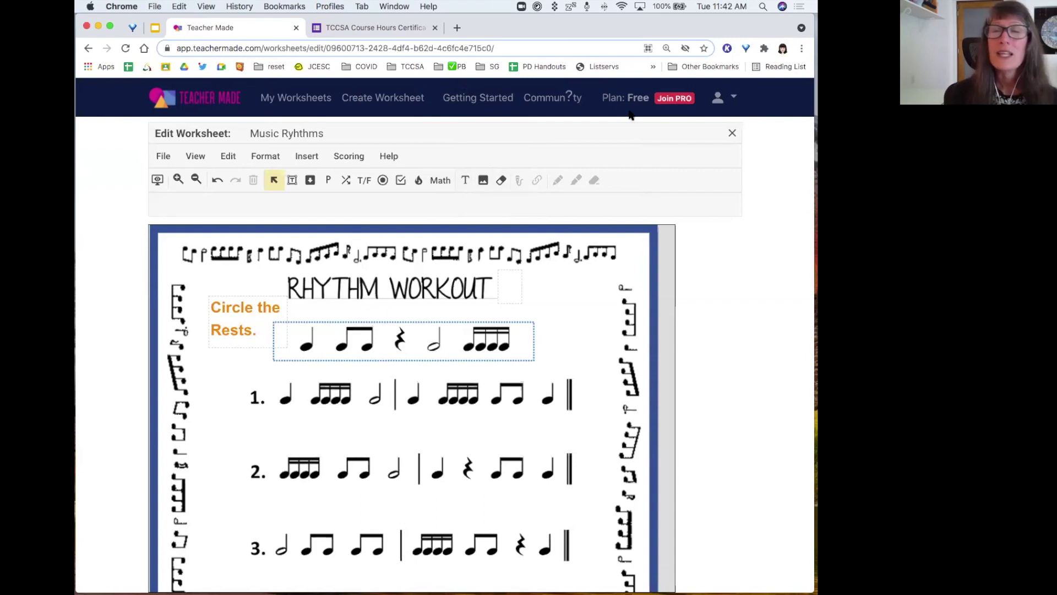
# - Close the worksheet editor and start an assignment for Music Ryhthms that is delivered through TeacherMade
pyautogui.click(733, 135)
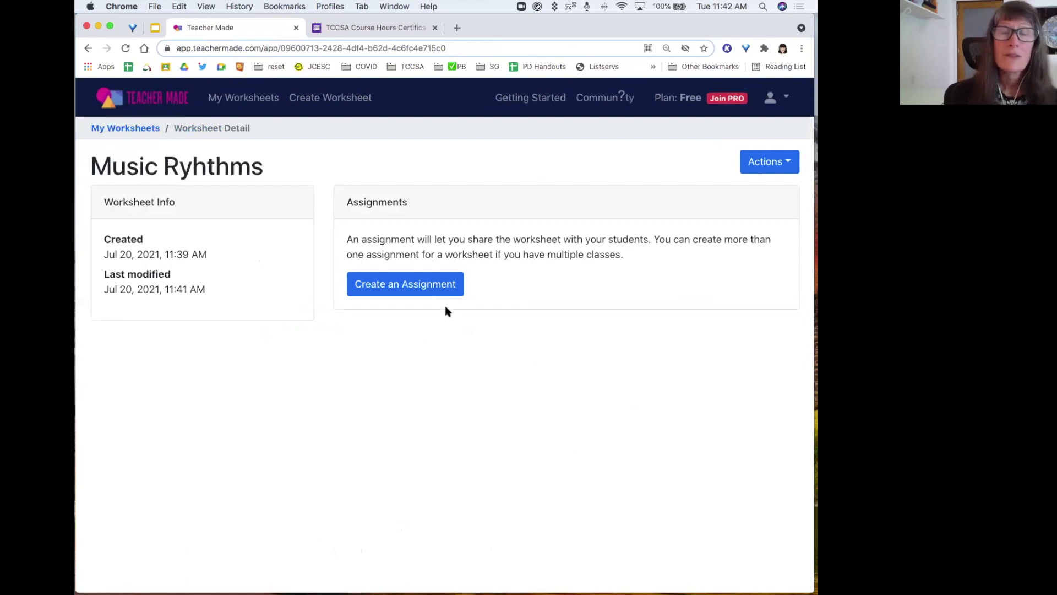
pyautogui.click(400, 289)
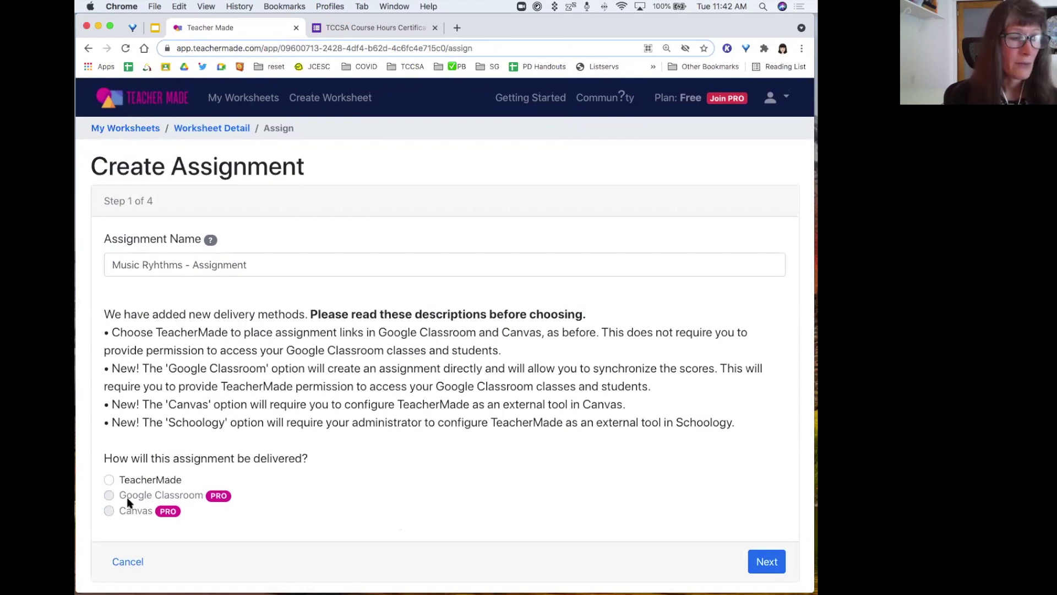
pyautogui.click(109, 480)
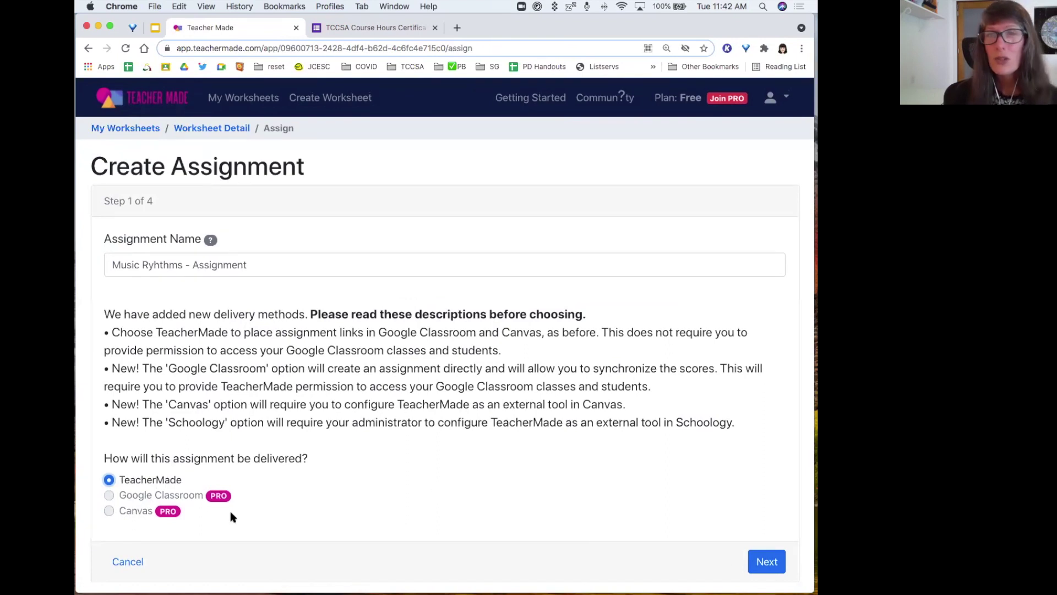
pyautogui.click(769, 562)
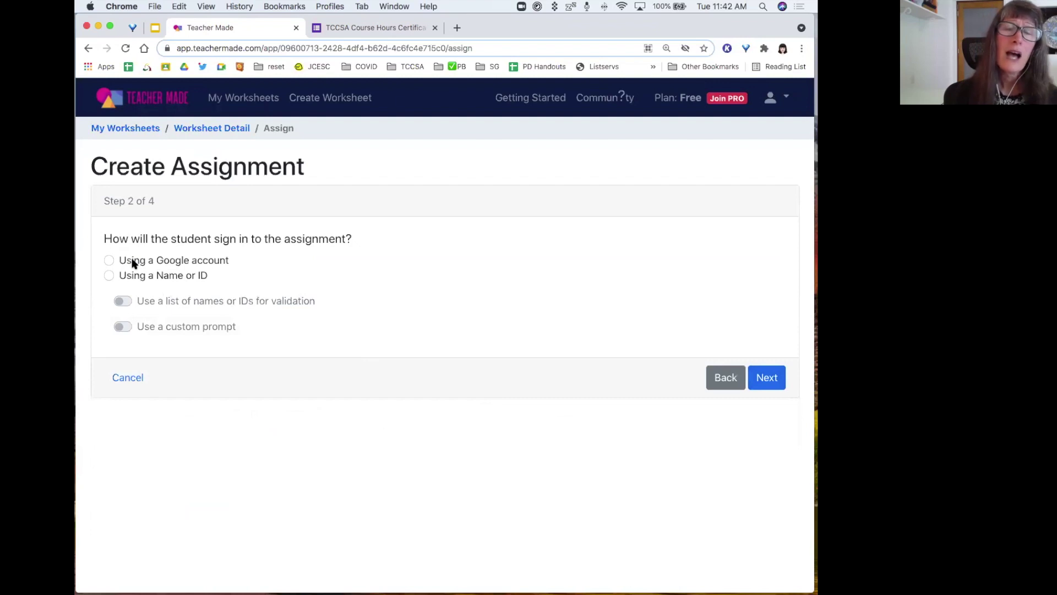
# - Have students sign in using a Google account, and accept the preset options for score display, turned-in work and returned work
pyautogui.click(109, 261)
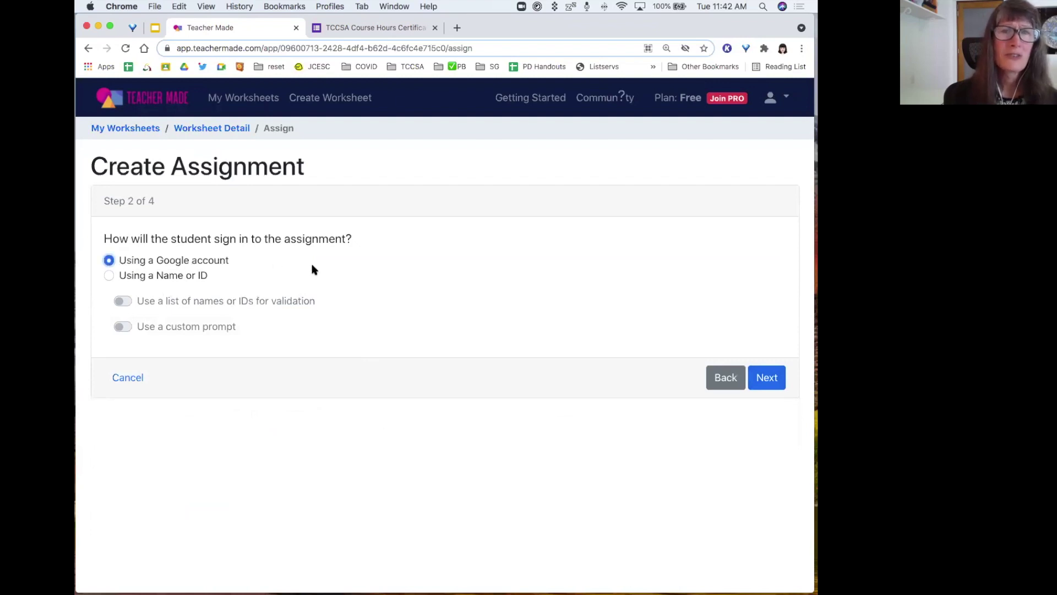
pyautogui.click(767, 379)
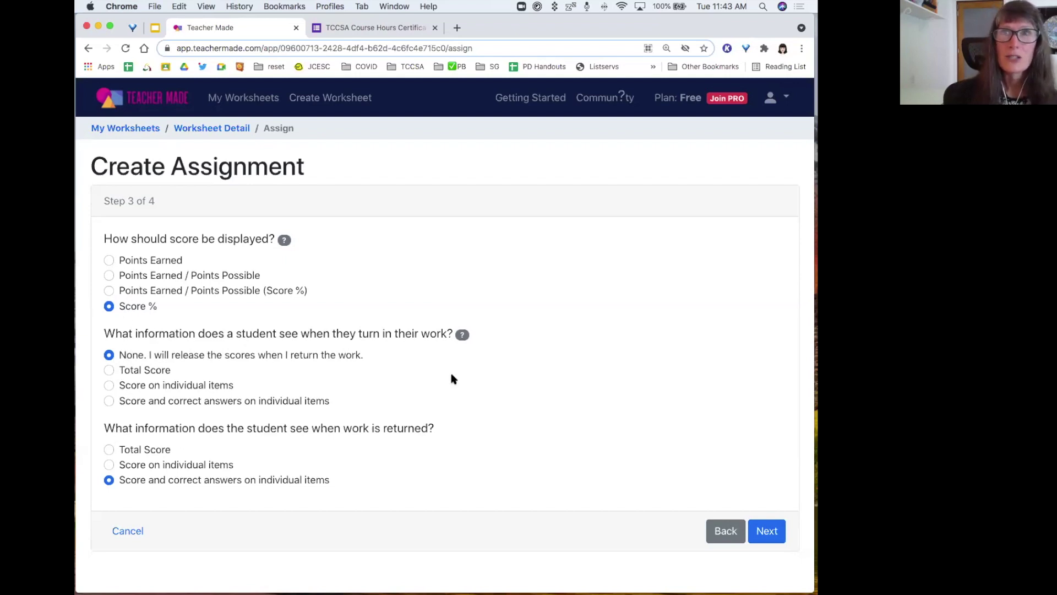
pyautogui.click(771, 532)
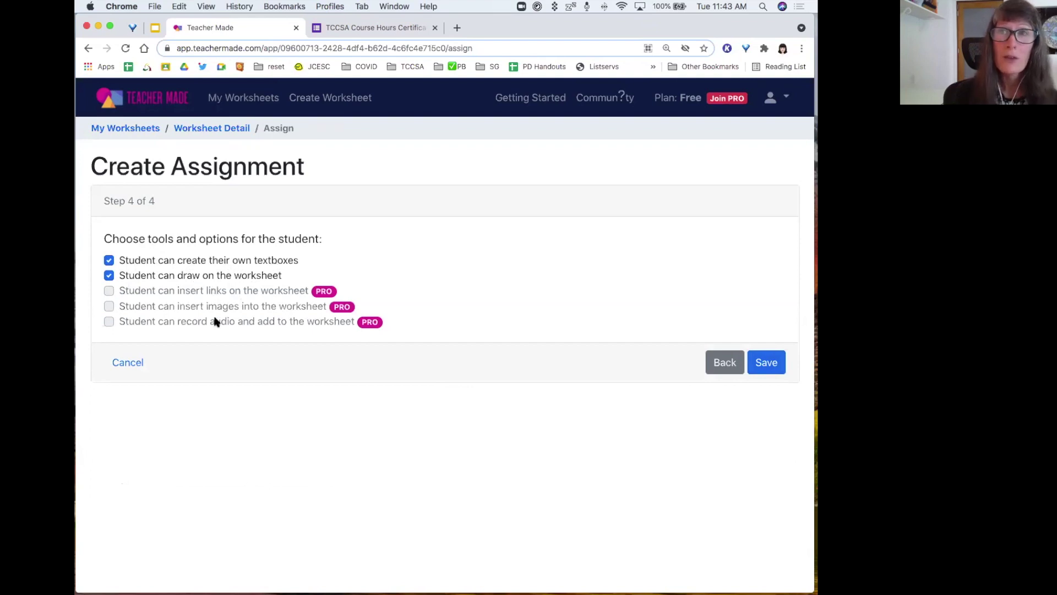
# - Save the assignment with the preset student tools and share it to the Interactive PDFs class in Google Classroom
pyautogui.click(767, 364)
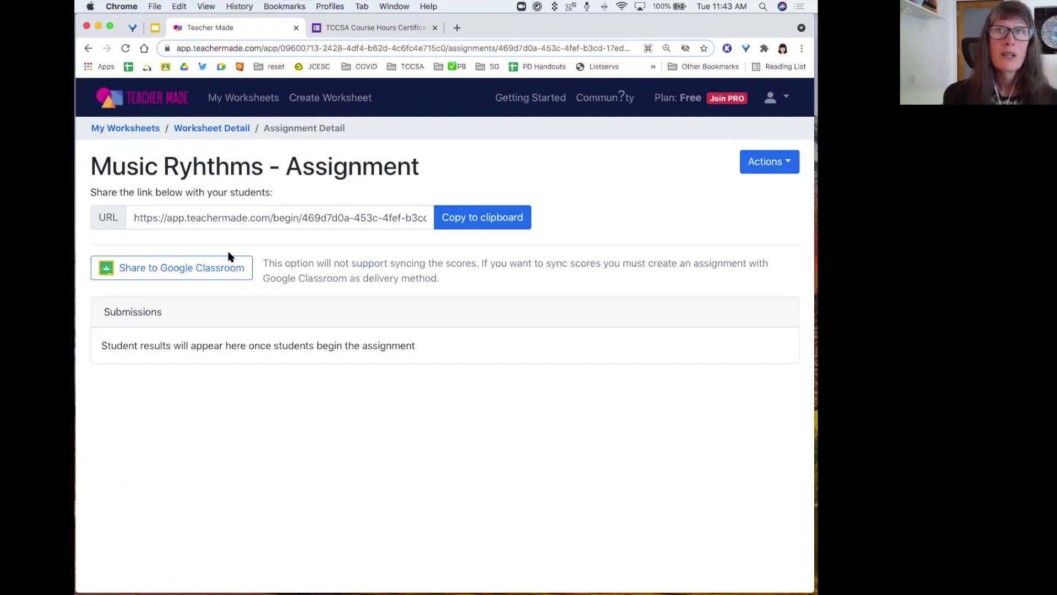
pyautogui.click(185, 271)
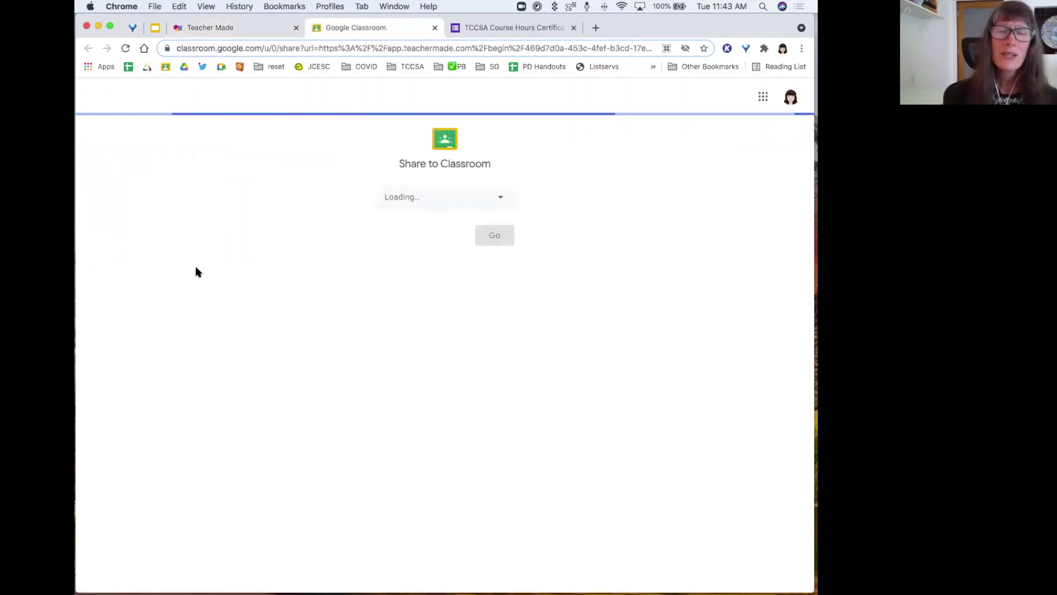
pyautogui.click(501, 200)
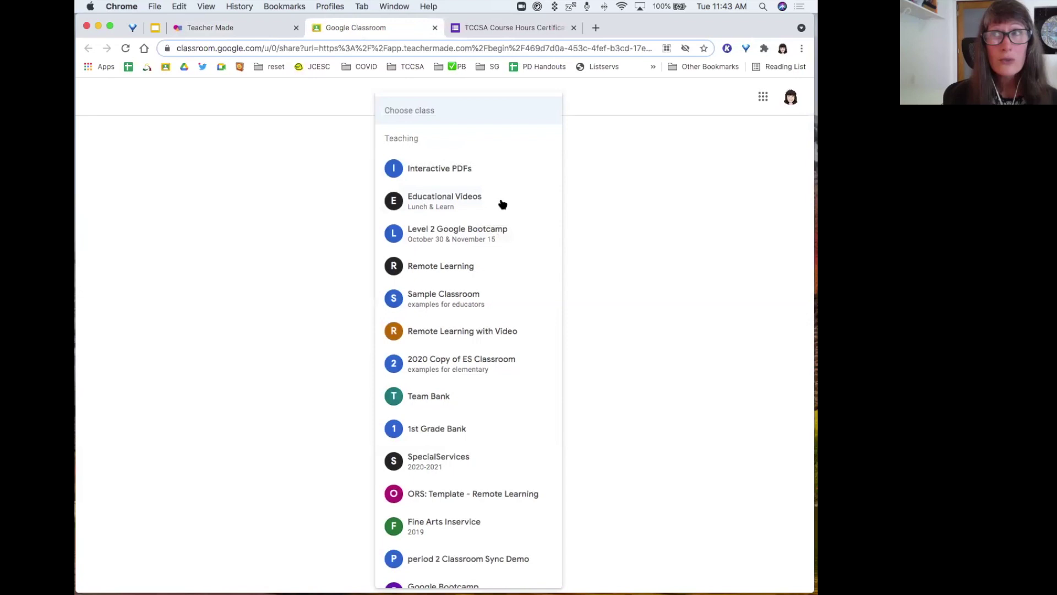
pyautogui.click(460, 171)
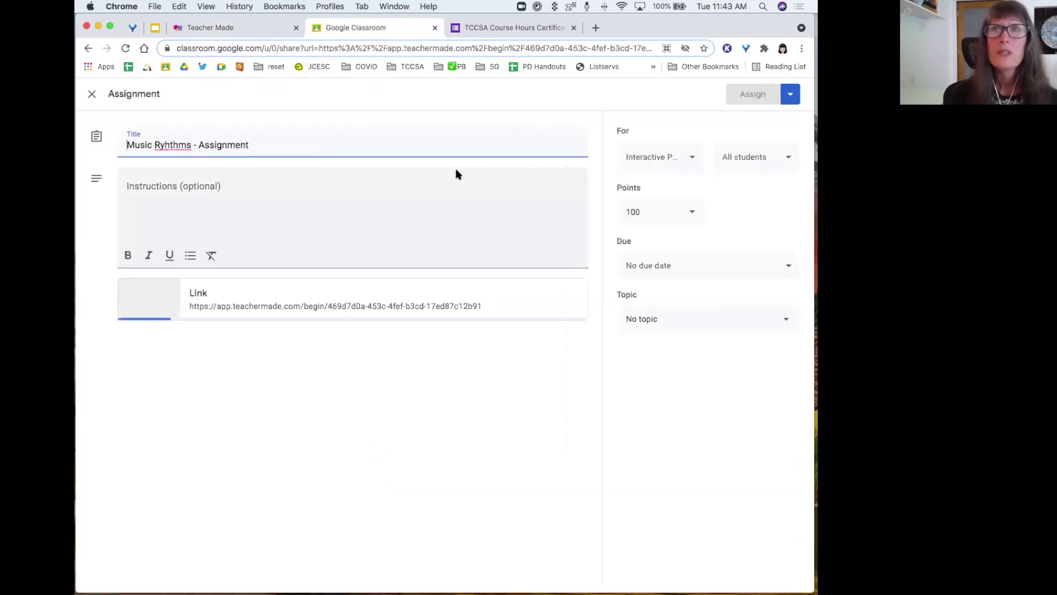
# - Correct the title to "Music Rhythms - Assignment" and add the instructions "Circle the rests. Return to Google Classroom and 'Mark as Done'."
pyautogui.rightClick(170, 145)
pyautogui.click(198, 149)
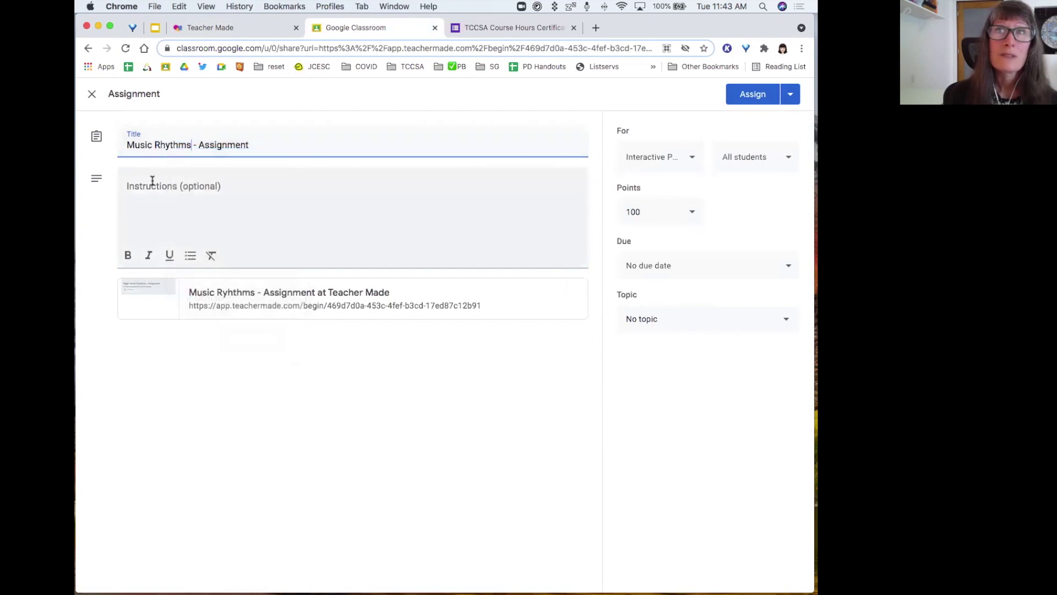
pyautogui.click(140, 187)
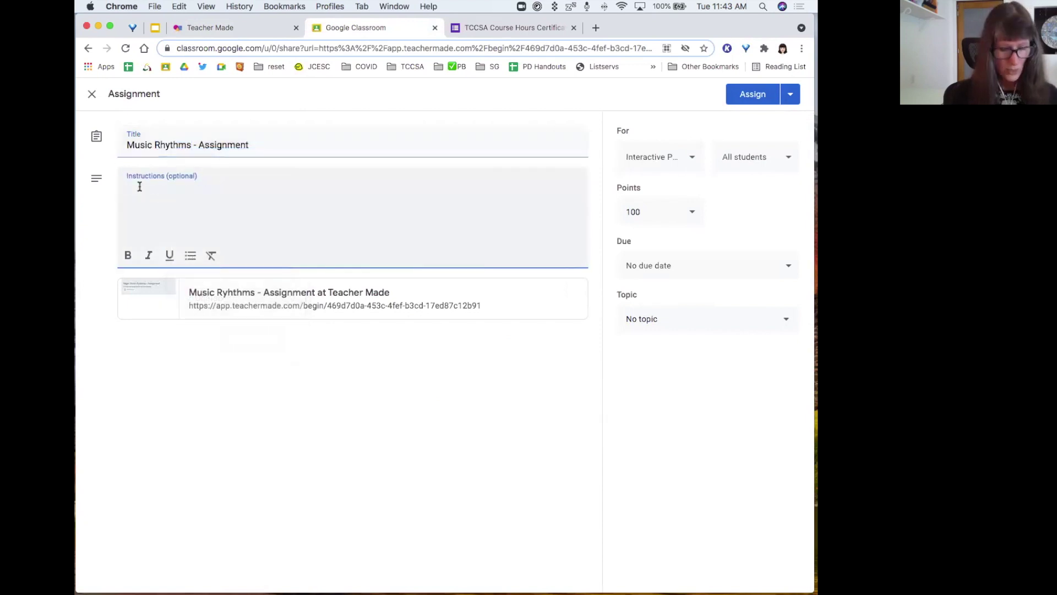
pyautogui.write('Circle ')
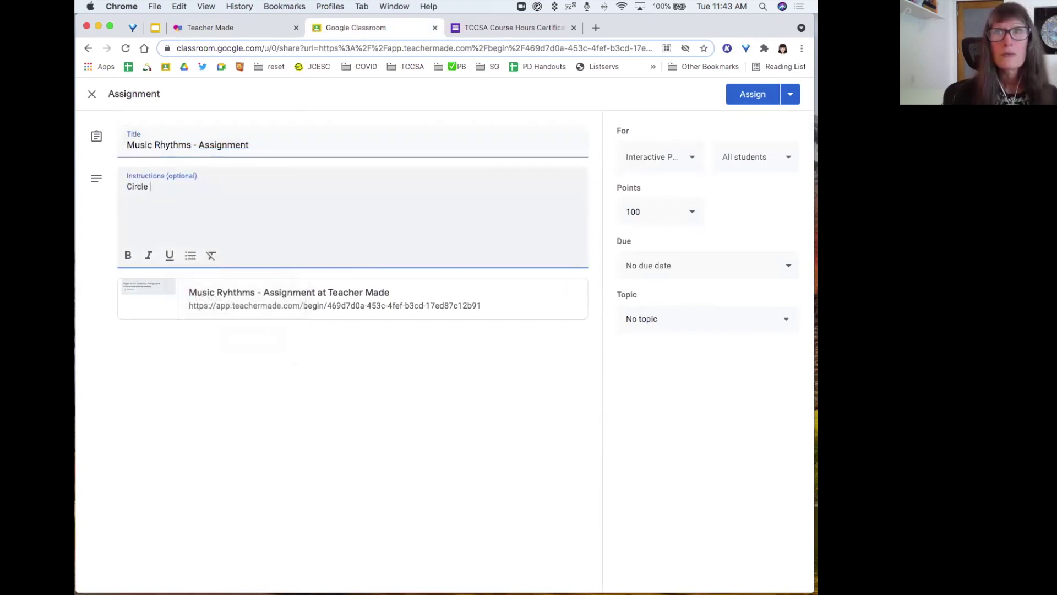
pyautogui.write('therte rests.')
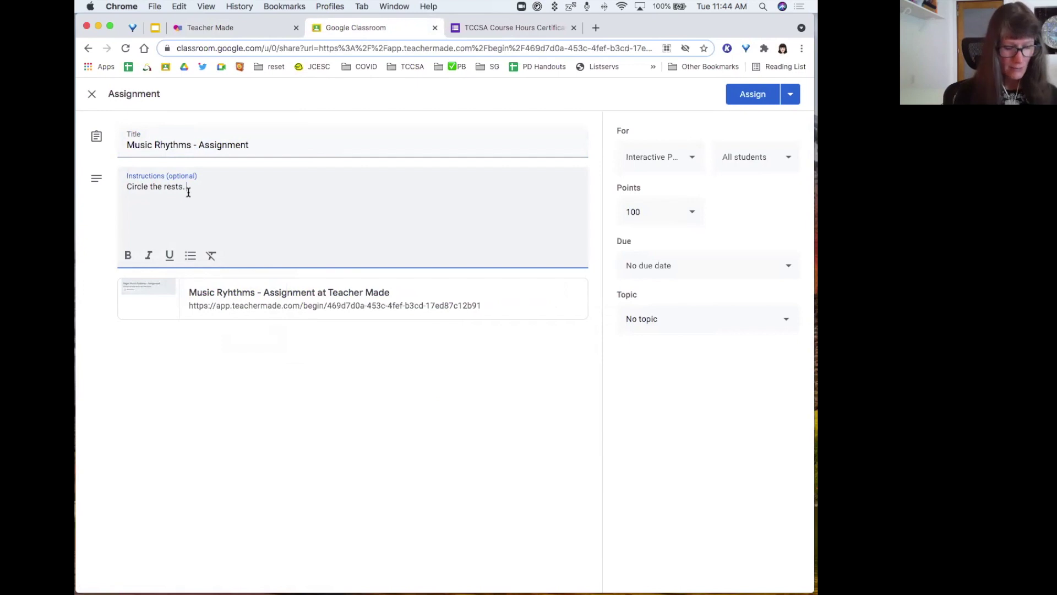
pyautogui.write('R')
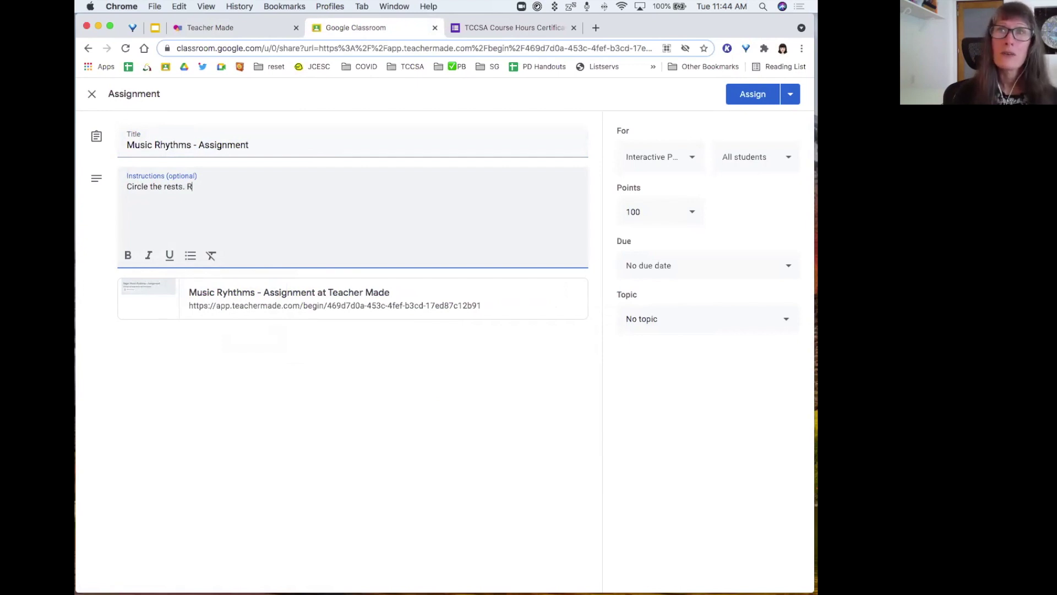
pyautogui.write('eturn to G')
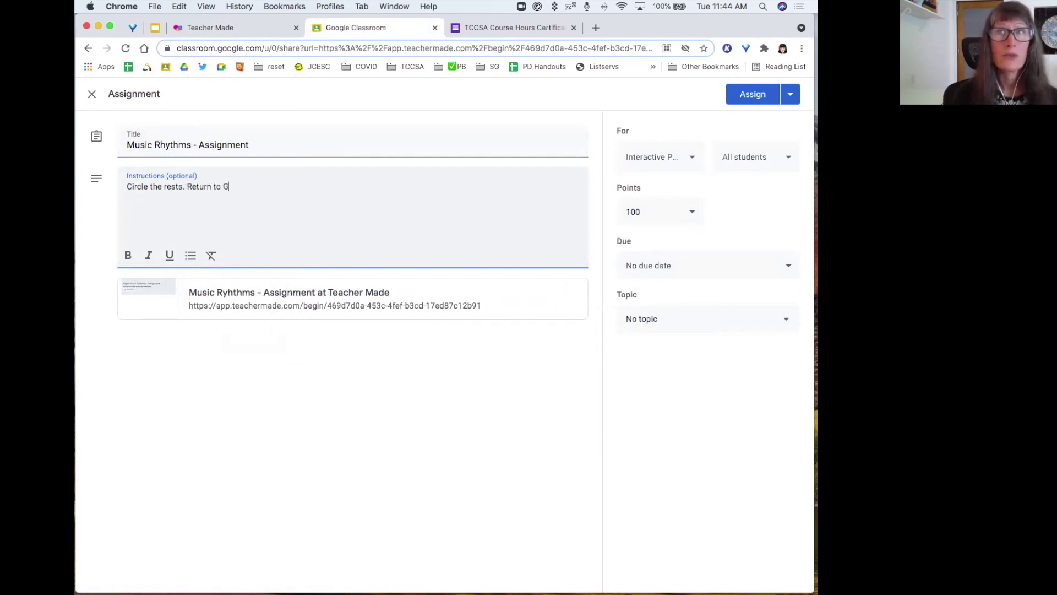
pyautogui.write('oogle Classroom and')
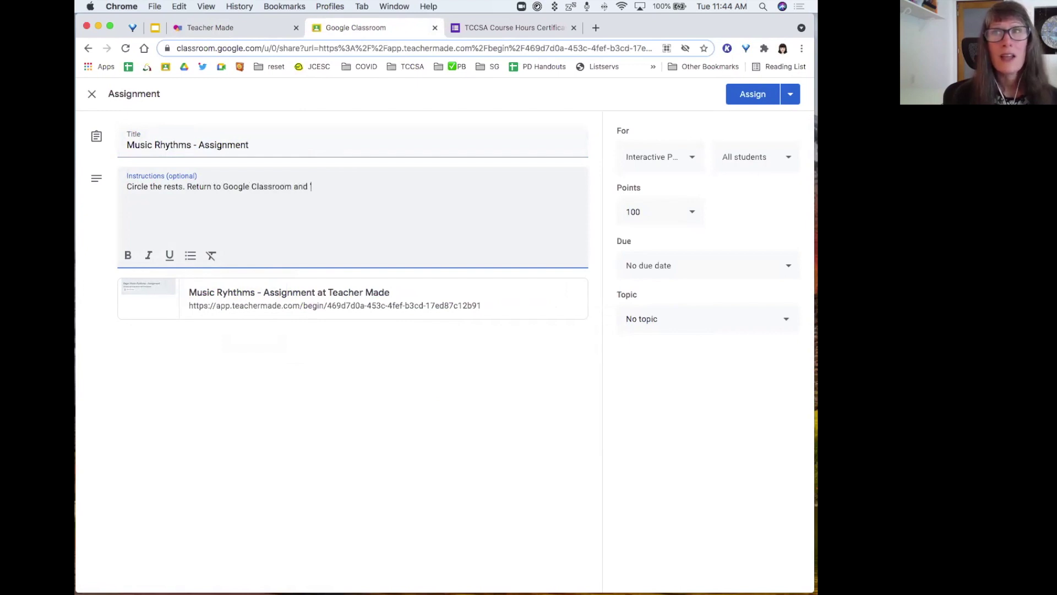
pyautogui.write(" 'Mar")
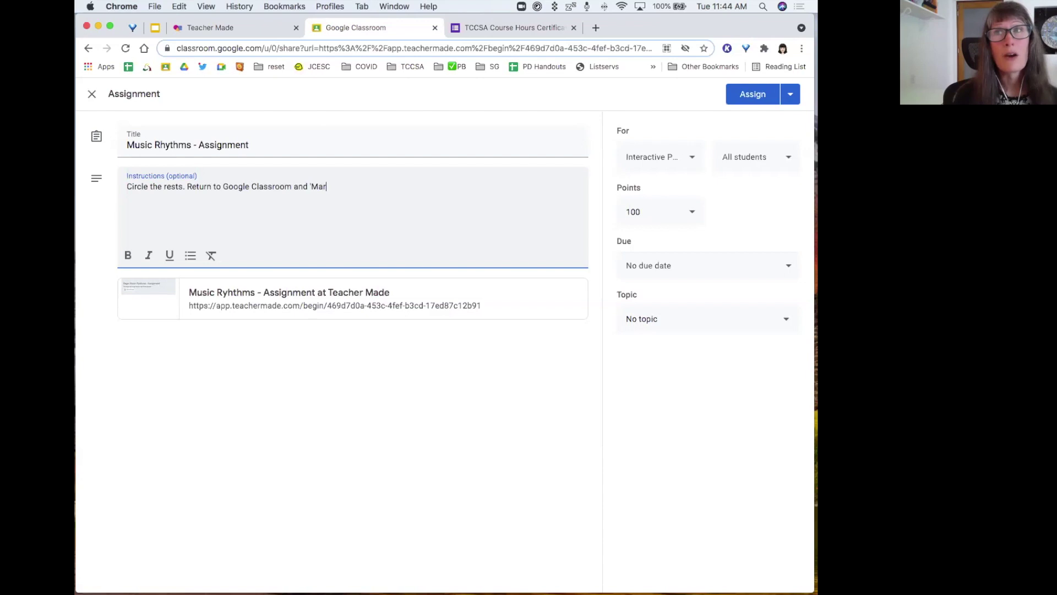
pyautogui.write("k as Done'.")
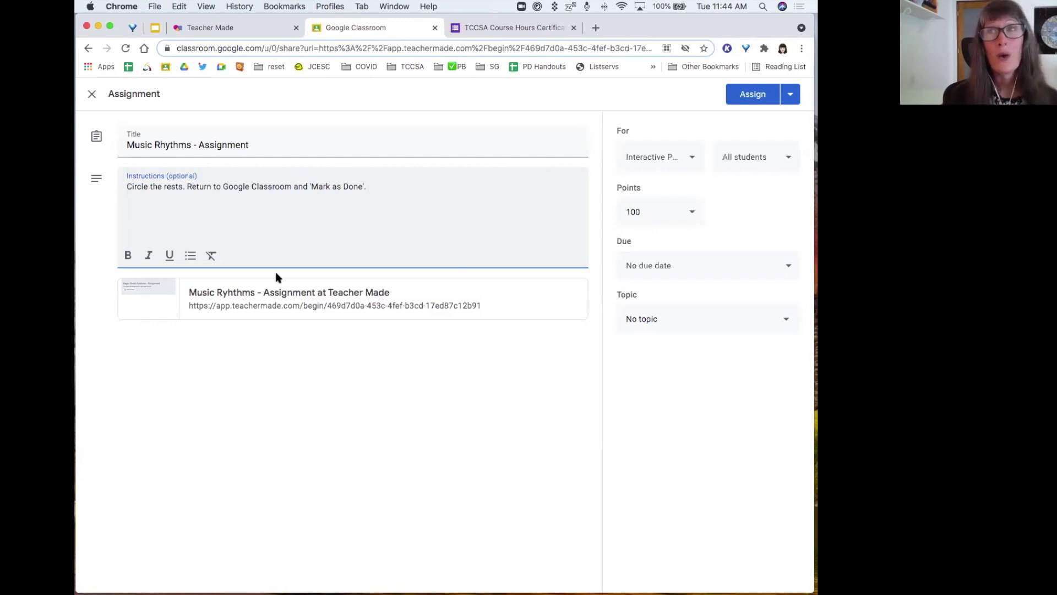
# - File the assignment under the Teacher Made topic and assign it to the class
pyautogui.click(651, 324)
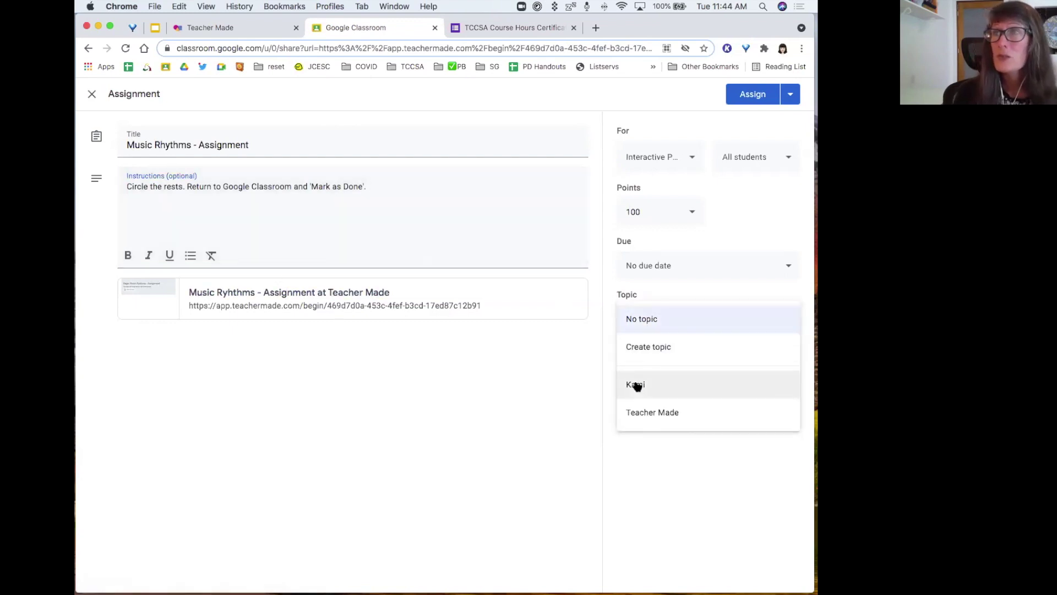
pyautogui.click(633, 413)
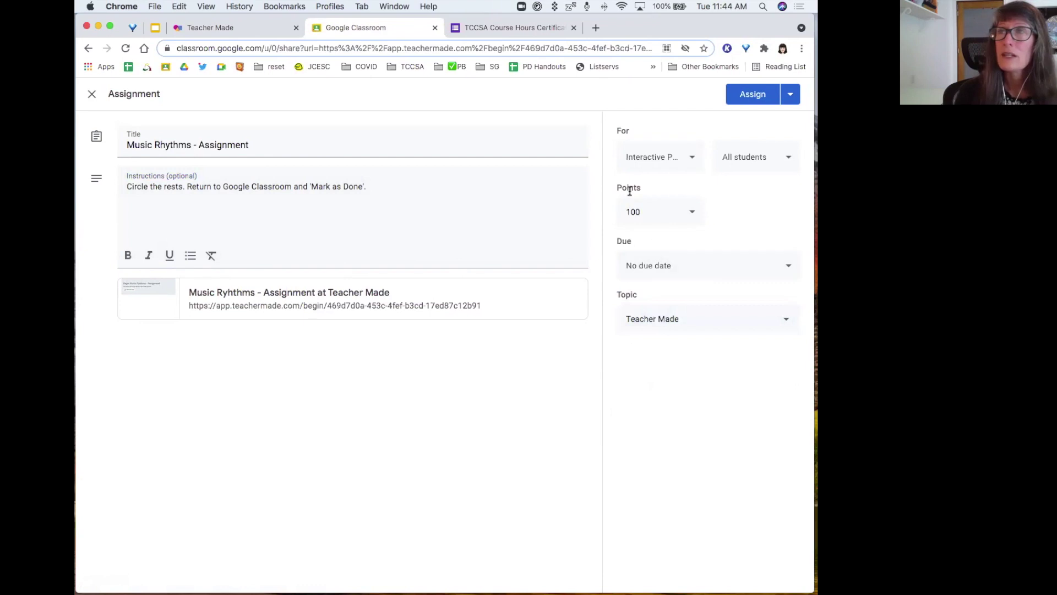
pyautogui.click(751, 97)
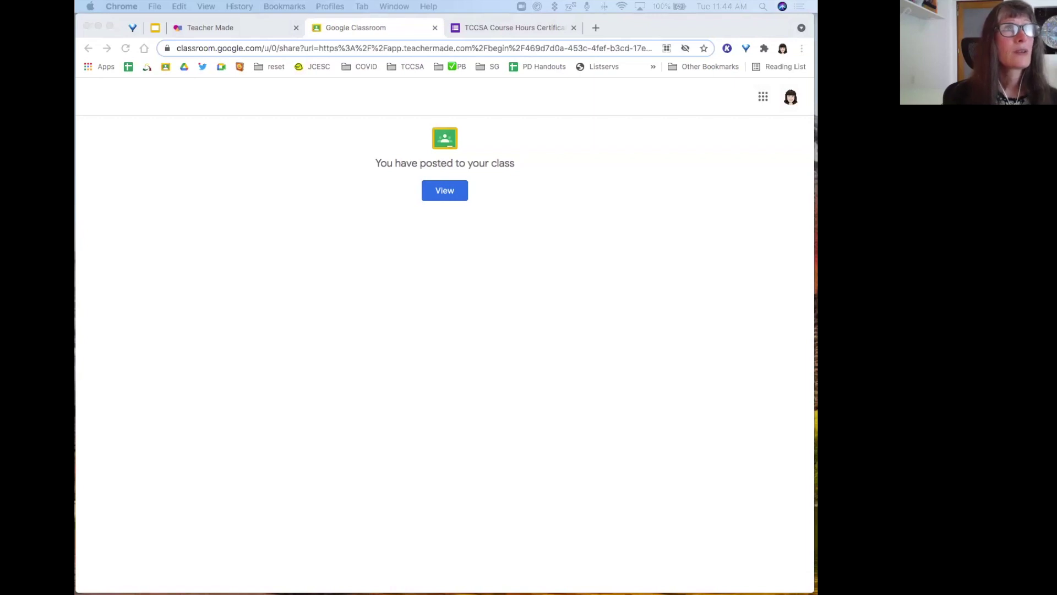
# - Switch to the student's Google Classroom window and expand the newest Music Rhythms - Assignment under Teacher Made
pyautogui.hotkey('ctrl', 'Left')
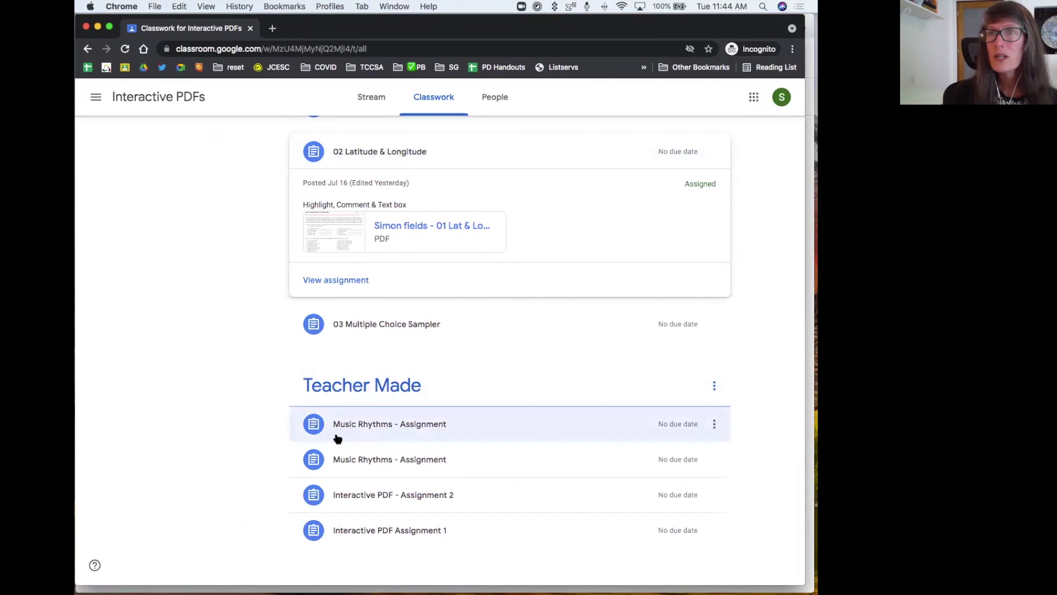
pyautogui.click(376, 433)
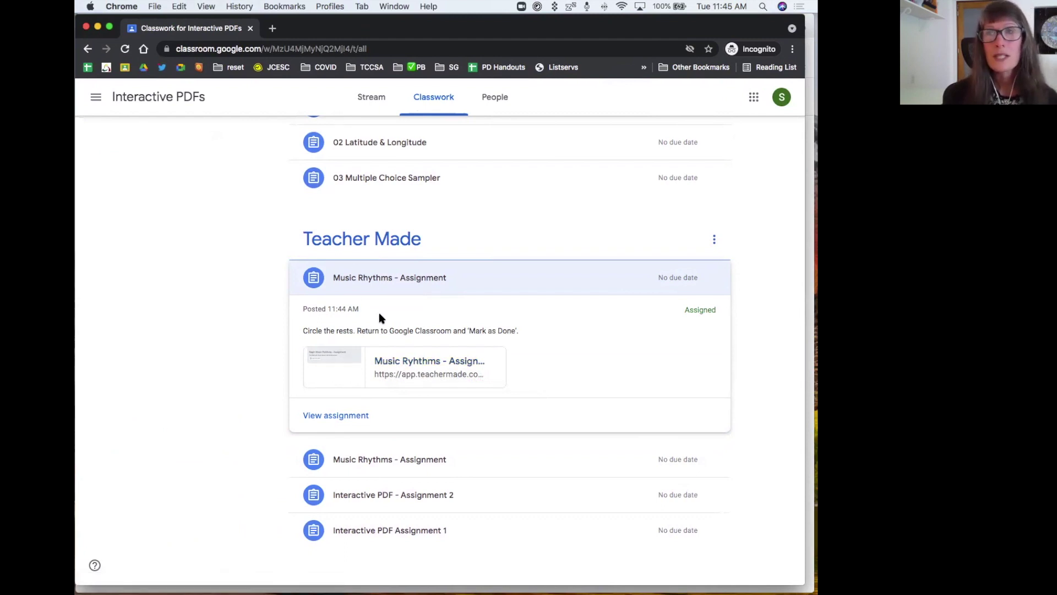
# - Open the music rhythms worksheet attached to the Classroom assignment and begin it with the student's Google account
pyautogui.click(389, 364)
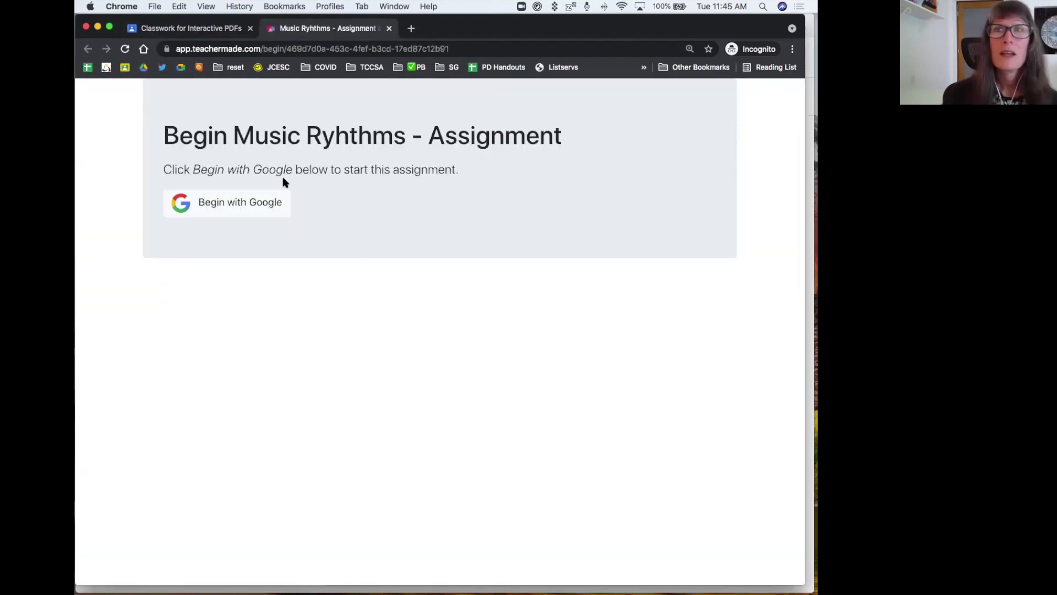
pyautogui.click(228, 205)
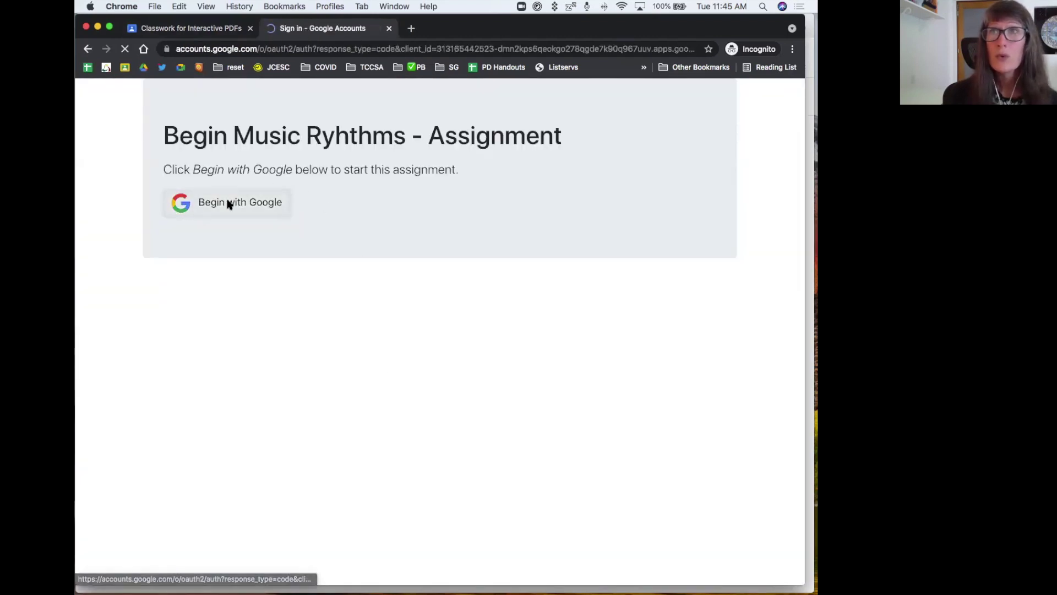
pyautogui.click(375, 299)
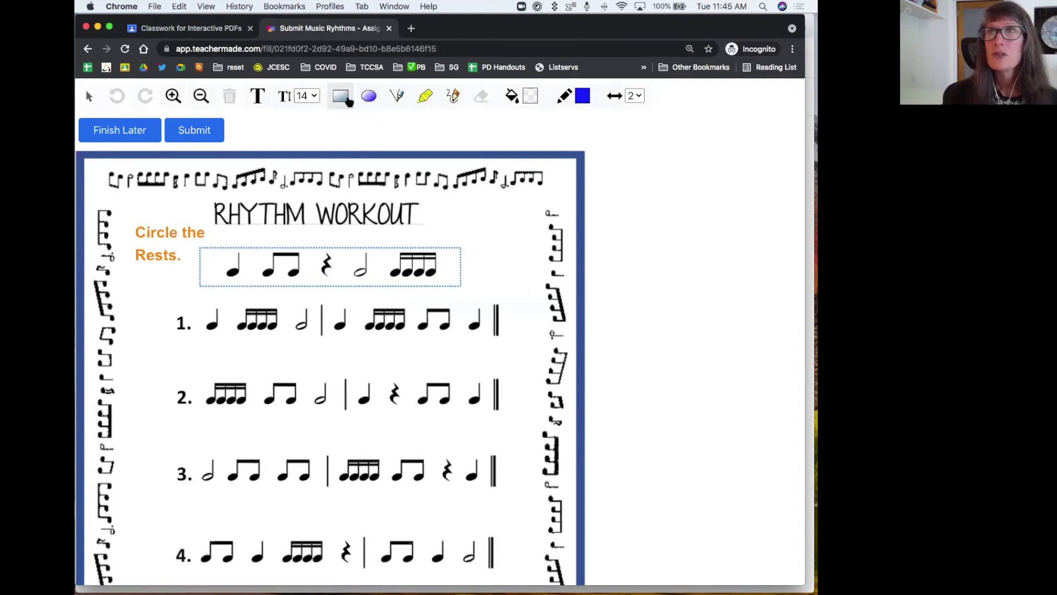
# - Circle the rests in the sample row and row 2 with the freehand pen at line width 4
pyautogui.click(370, 97)
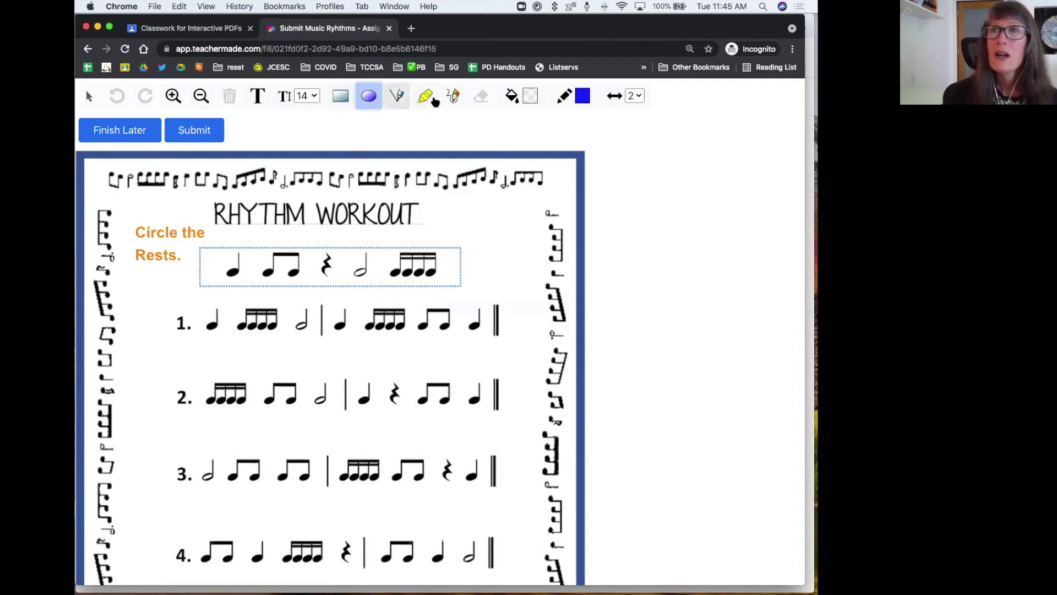
pyautogui.click(453, 101)
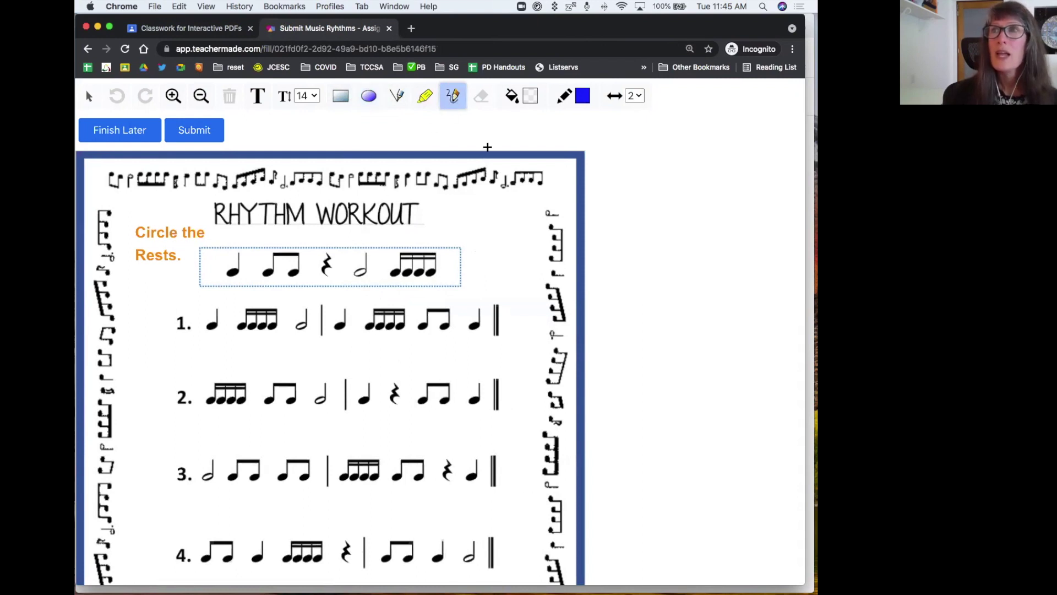
pyautogui.click(640, 99)
pyautogui.click(634, 122)
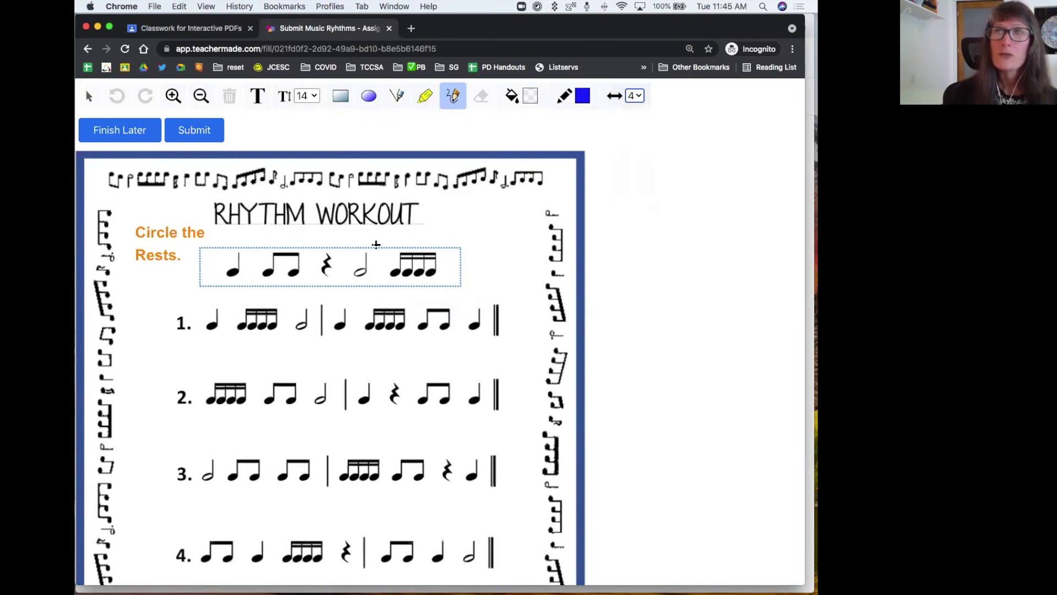
pyautogui.moveTo(314, 245)
pyautogui.mouseDown()
pyautogui.moveTo(346, 277)
pyautogui.moveTo(296, 251)
pyautogui.moveTo(324, 242)
pyautogui.mouseUp()
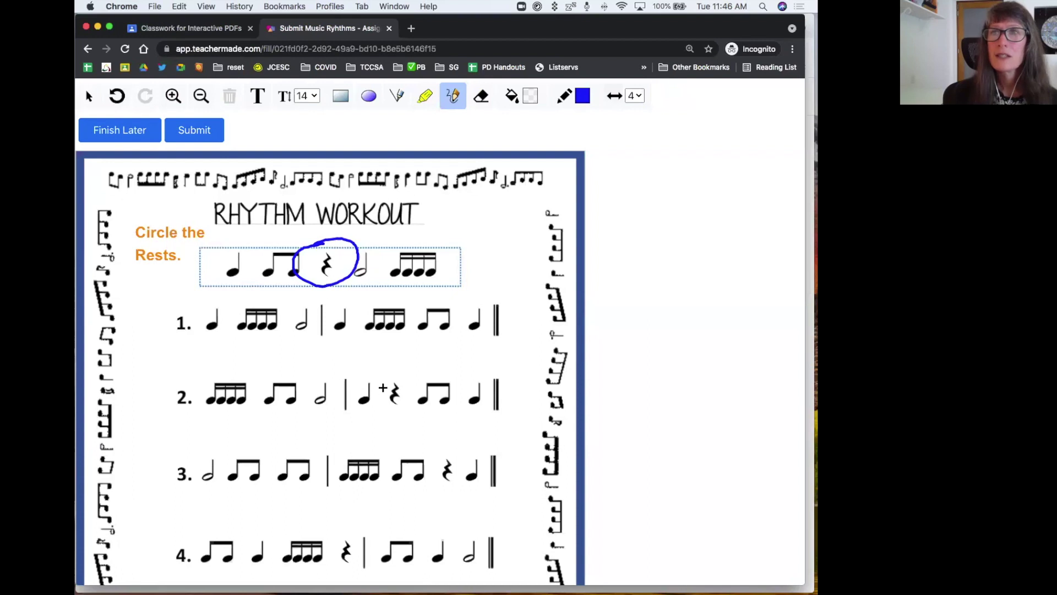
pyautogui.moveTo(393, 372)
pyautogui.mouseDown()
pyautogui.moveTo(392, 416)
pyautogui.moveTo(386, 379)
pyautogui.mouseUp()
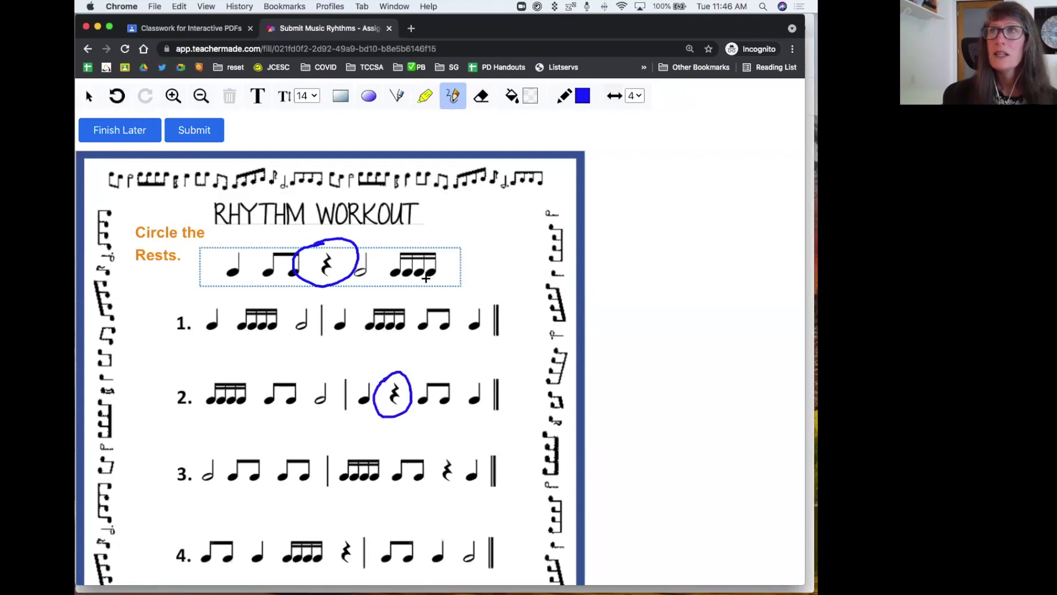
# - Change the pen colour to purple and circle the rests in rows 3, 4 and 5, including both in row 5
pyautogui.click(582, 97)
pyautogui.scroll(-2, 610, 154)
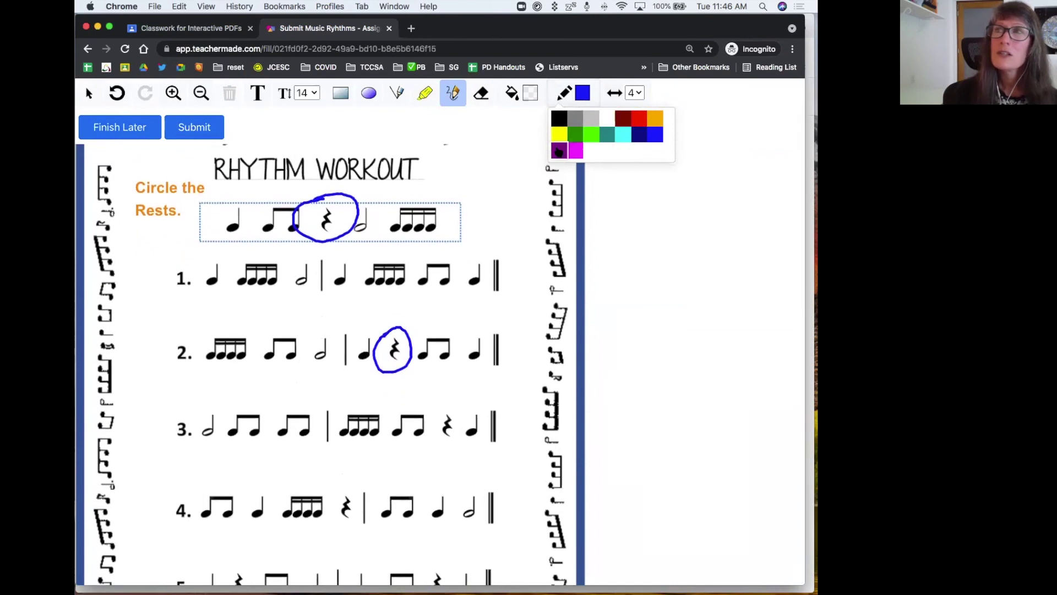
pyautogui.click(559, 150)
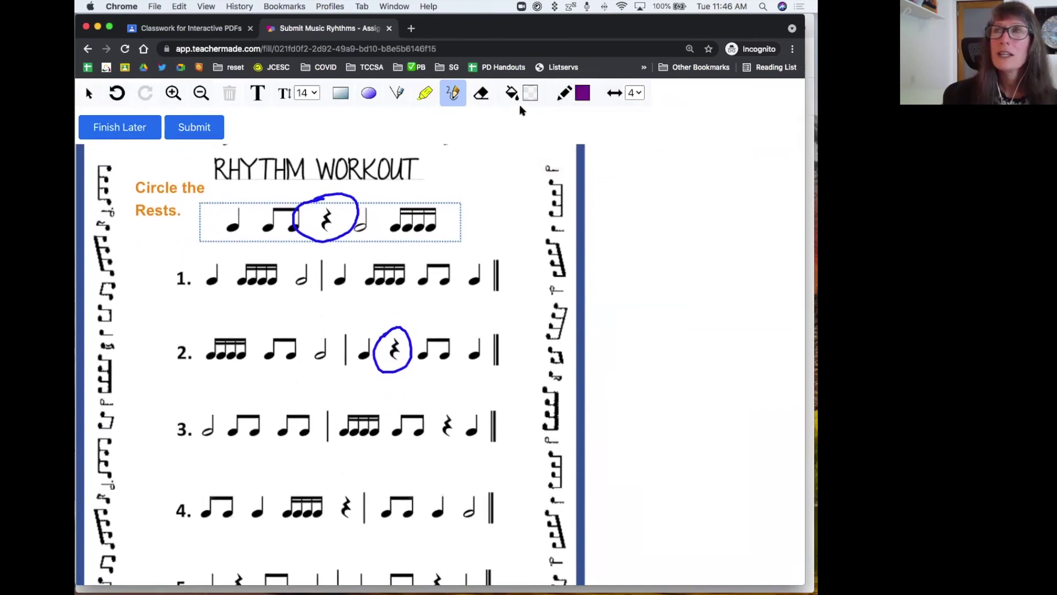
pyautogui.moveTo(435, 402)
pyautogui.mouseDown()
pyautogui.moveTo(459, 414)
pyautogui.moveTo(428, 421)
pyautogui.moveTo(439, 400)
pyautogui.mouseUp()
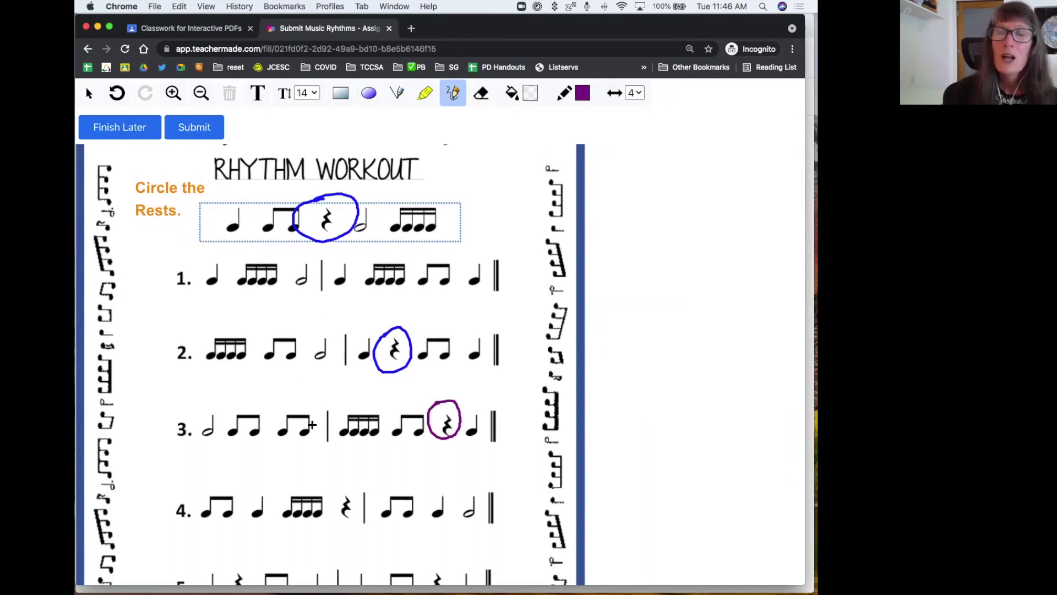
pyautogui.moveTo(334, 494)
pyautogui.mouseDown()
pyautogui.moveTo(357, 508)
pyautogui.moveTo(324, 513)
pyautogui.moveTo(336, 489)
pyautogui.mouseUp()
pyautogui.scroll(-2, 283, 502)
pyautogui.scroll(-5, 283, 502)
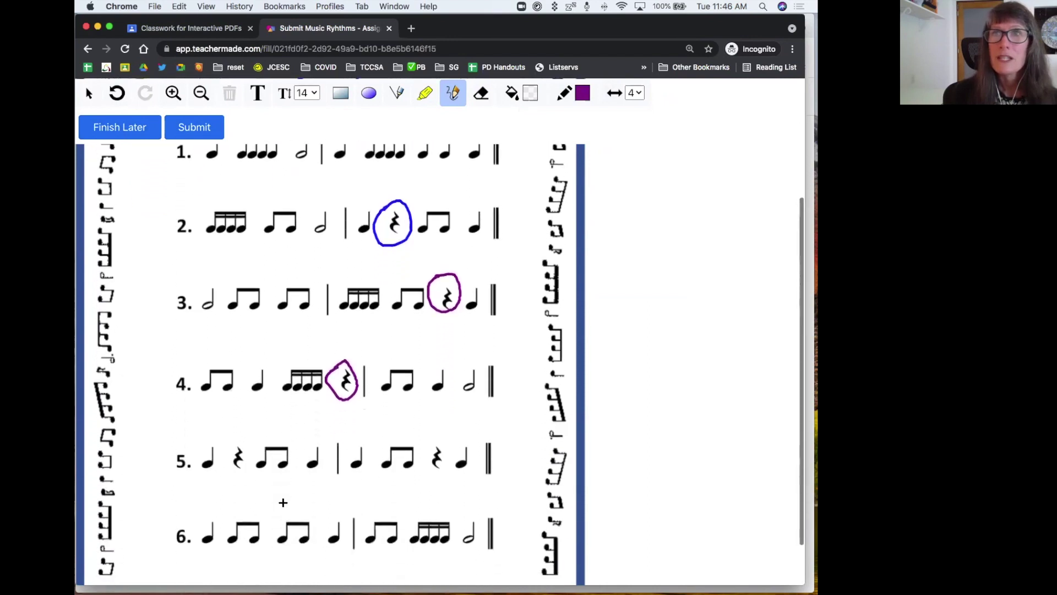
pyautogui.moveTo(227, 416)
pyautogui.mouseDown()
pyautogui.moveTo(237, 406)
pyautogui.moveTo(240, 440)
pyautogui.moveTo(229, 412)
pyautogui.mouseUp()
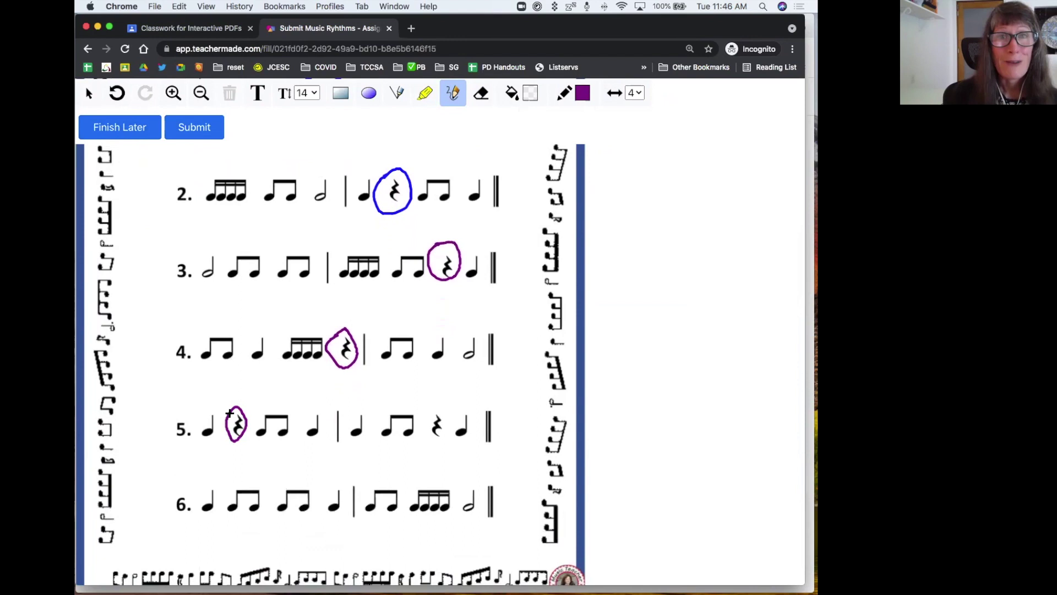
pyautogui.moveTo(431, 408)
pyautogui.mouseDown()
pyautogui.moveTo(452, 422)
pyautogui.moveTo(422, 435)
pyautogui.moveTo(433, 409)
pyautogui.mouseUp()
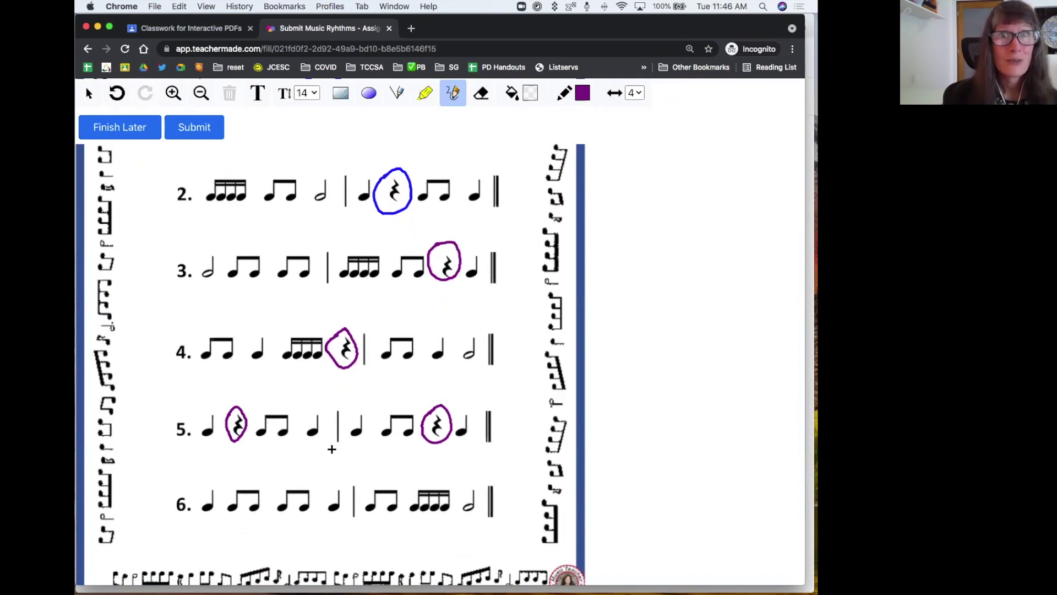
# - Save the student's worksheet to finish later and leave it for the teacher's browser window
pyautogui.scroll(4, 331, 448)
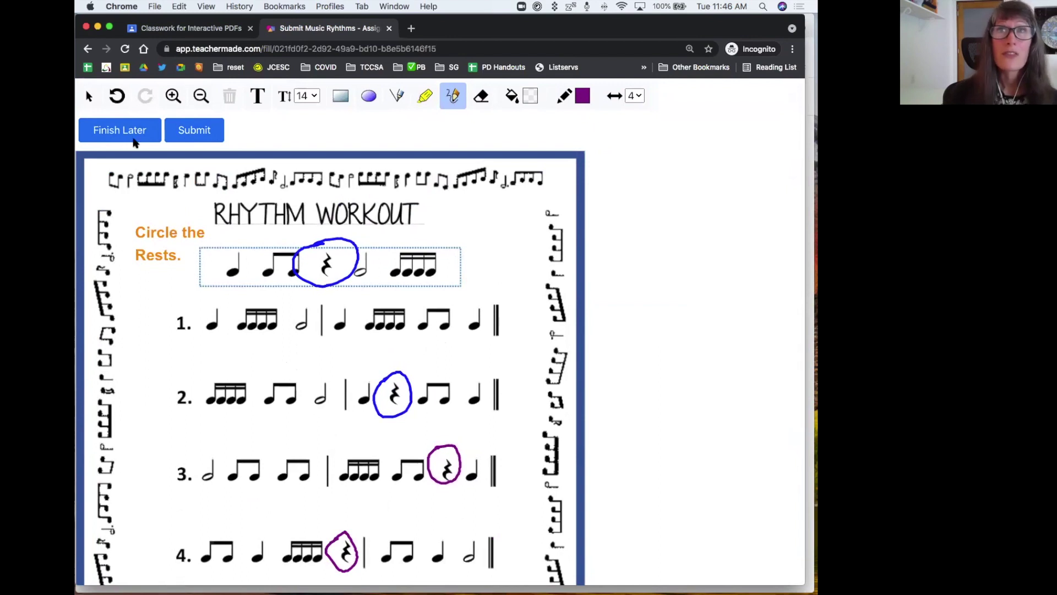
pyautogui.click(120, 132)
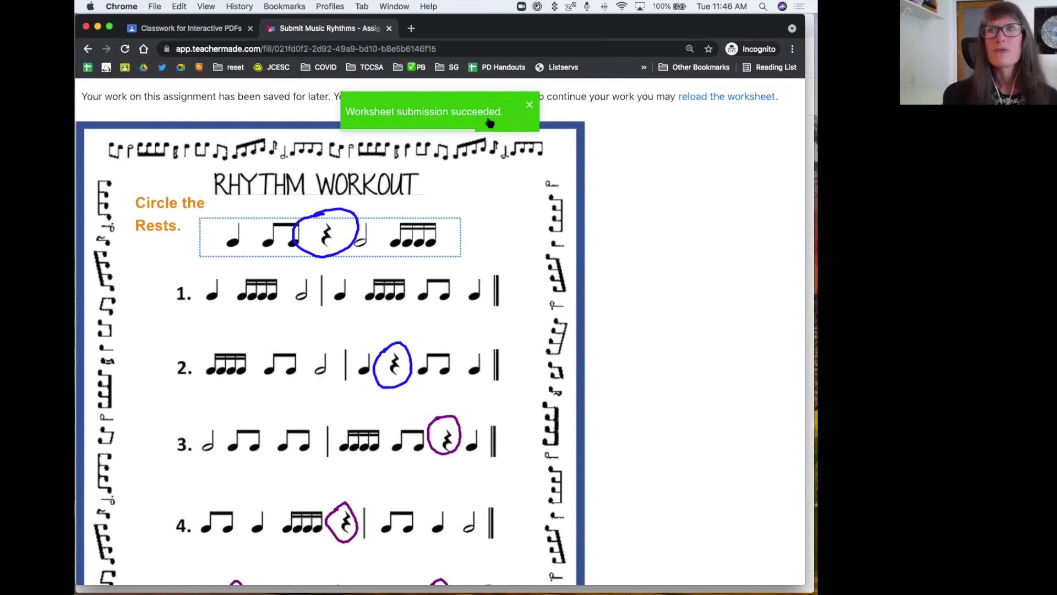
pyautogui.press('super+shift+w')
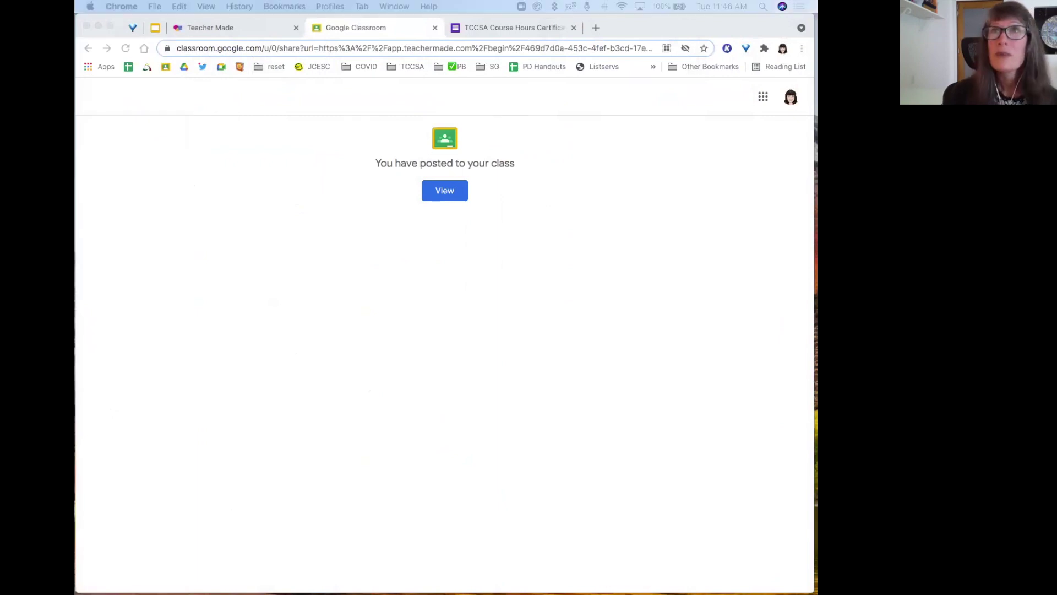
# - Refresh the teacher's TeacherMade assignment page and look over the actions available for the student's submission
pyautogui.click(217, 31)
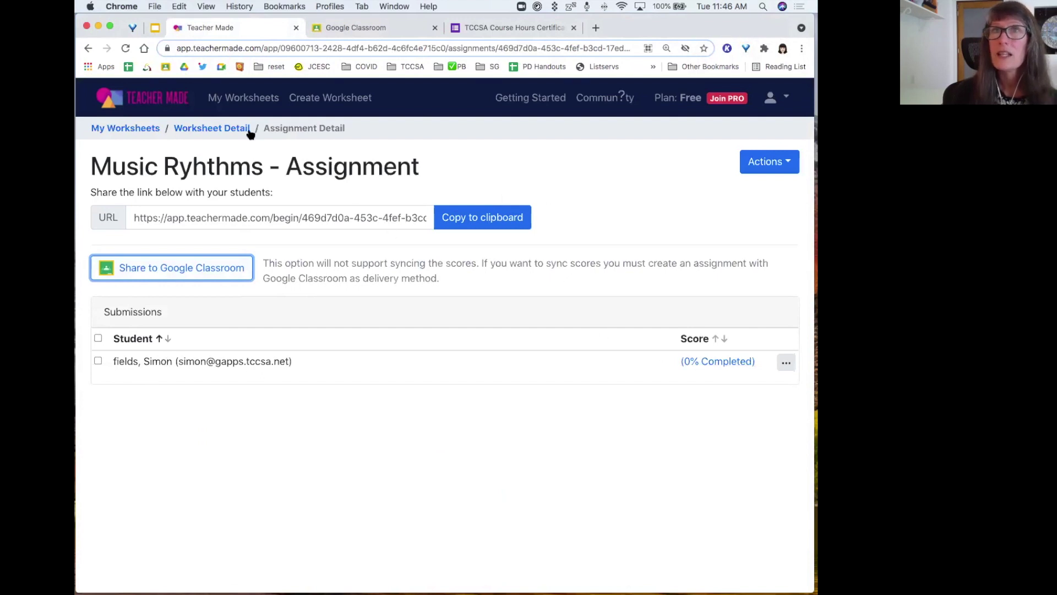
pyautogui.click(126, 49)
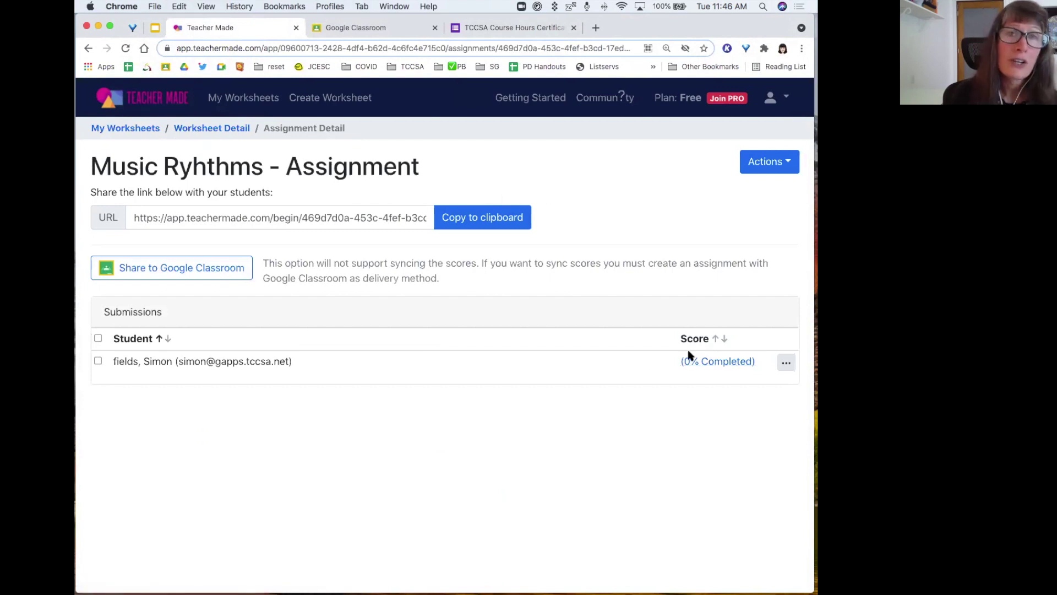
pyautogui.click(786, 362)
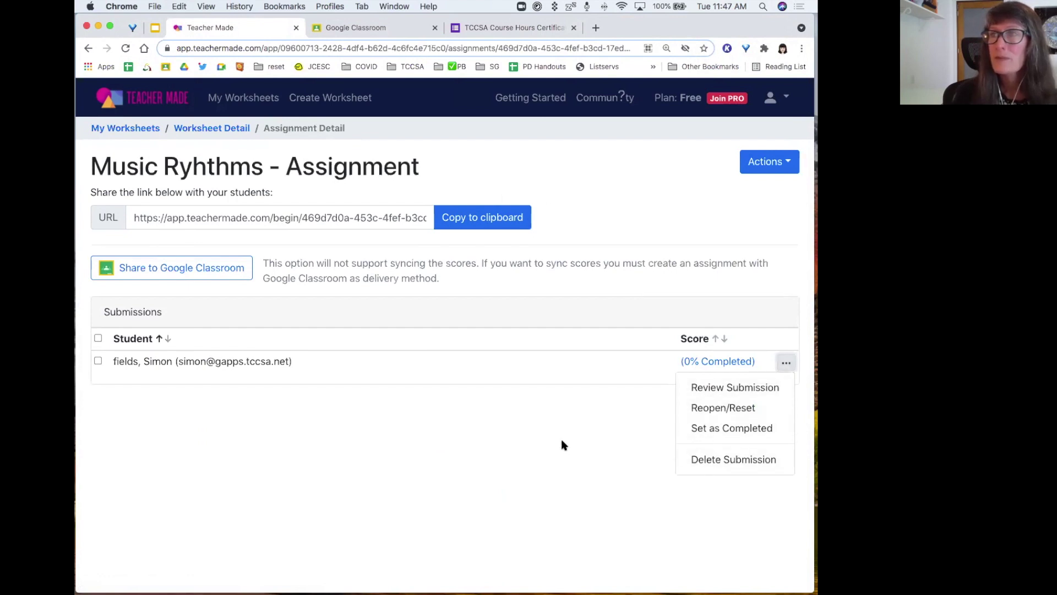
pyautogui.click(460, 400)
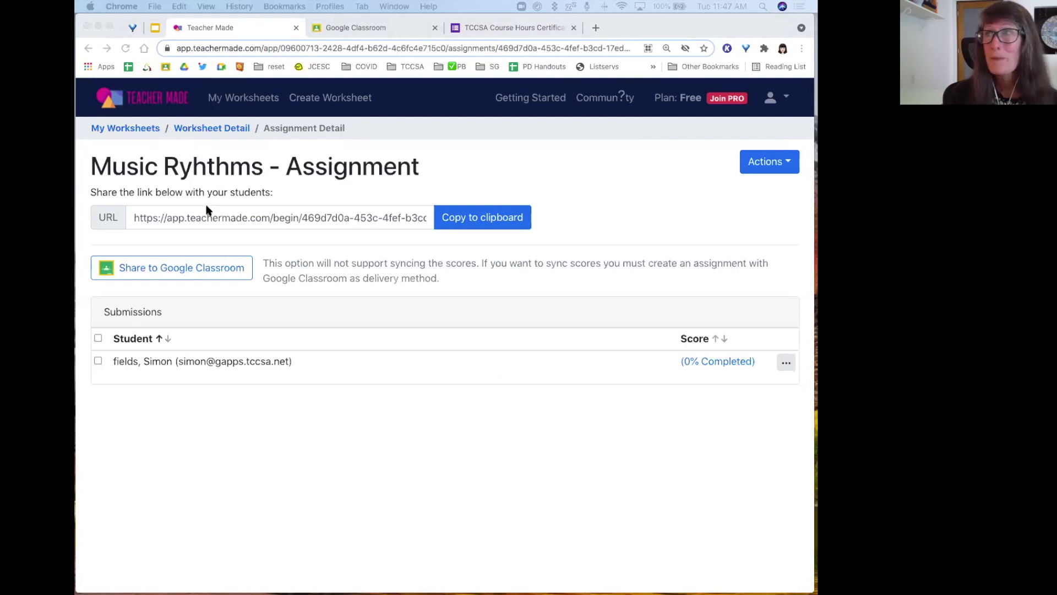
# - Refresh the submissions list and open the student's responses for review
pyautogui.click(126, 49)
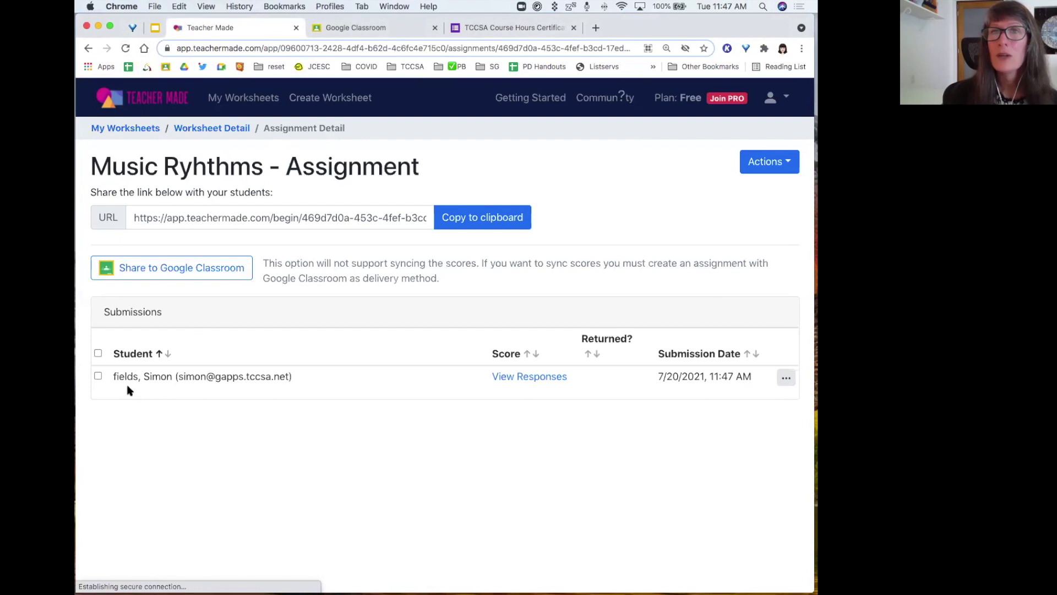
pyautogui.click(505, 378)
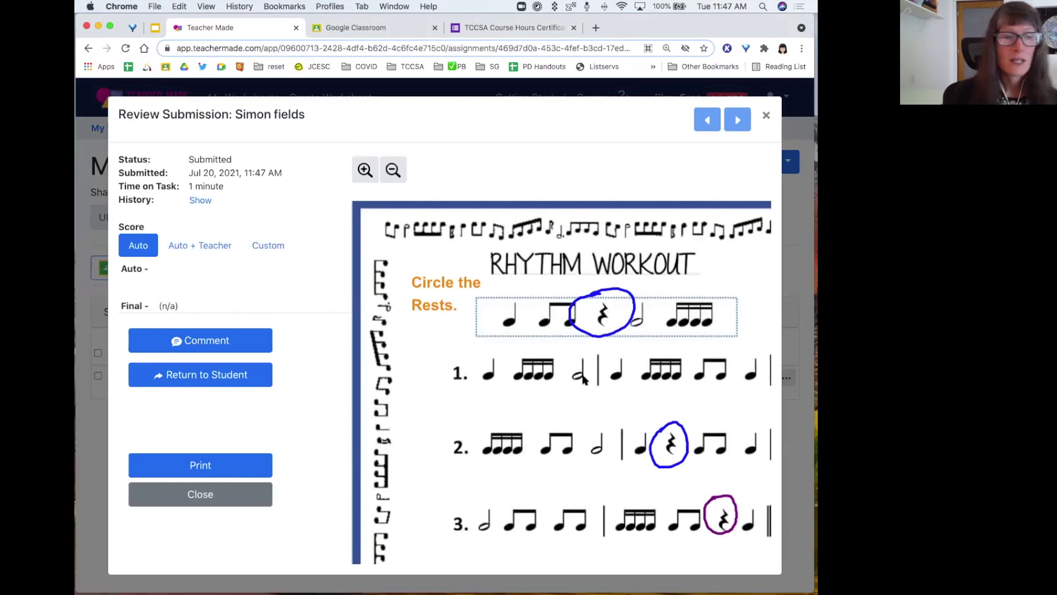
pyautogui.hscroll(2, 582, 376)
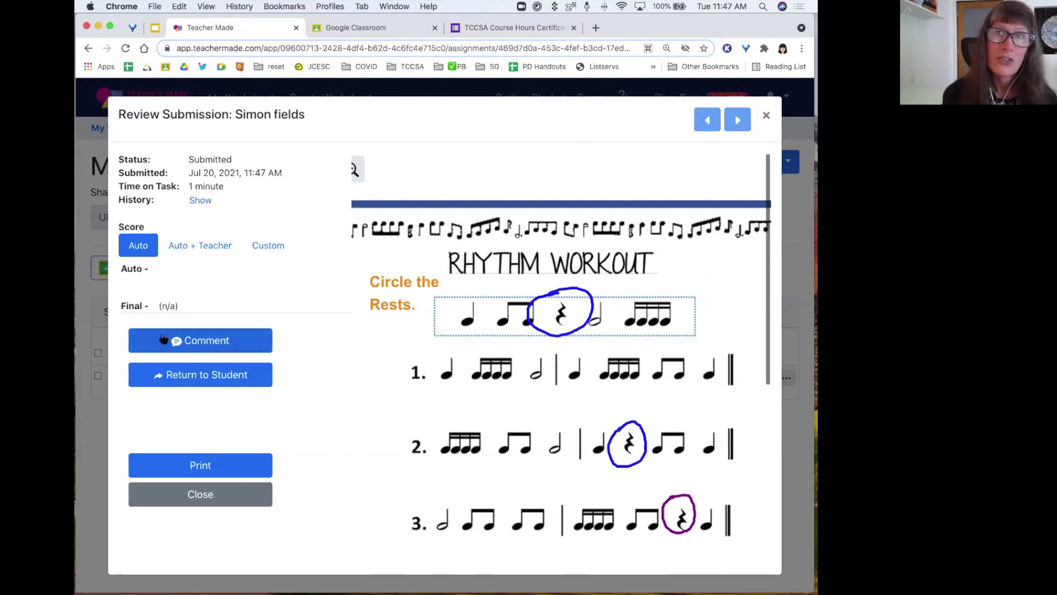
# - Add the comment "Good Job!" to the student's submission
pyautogui.click(184, 343)
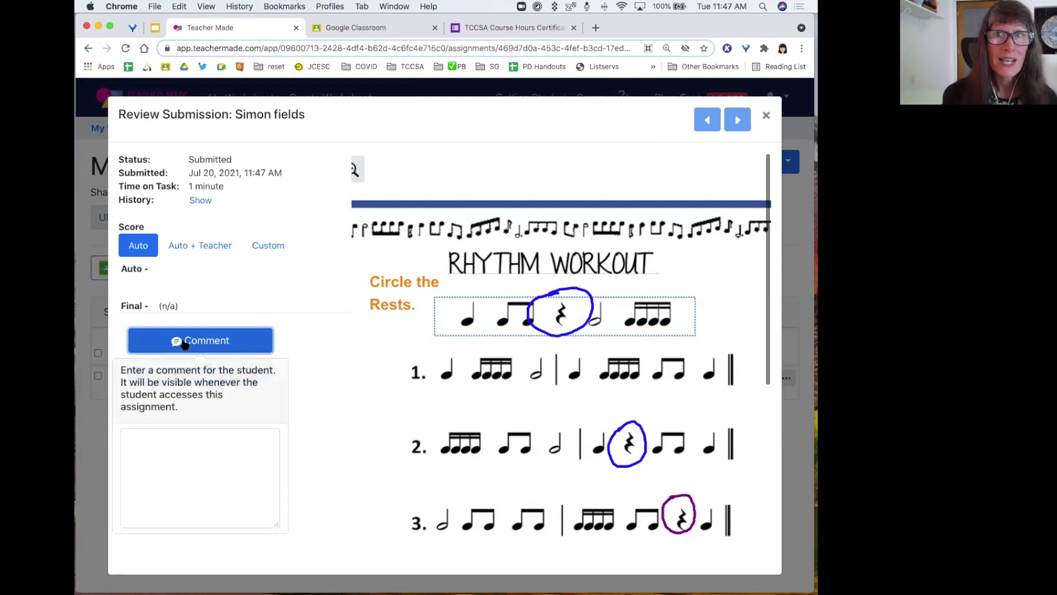
pyautogui.click(146, 439)
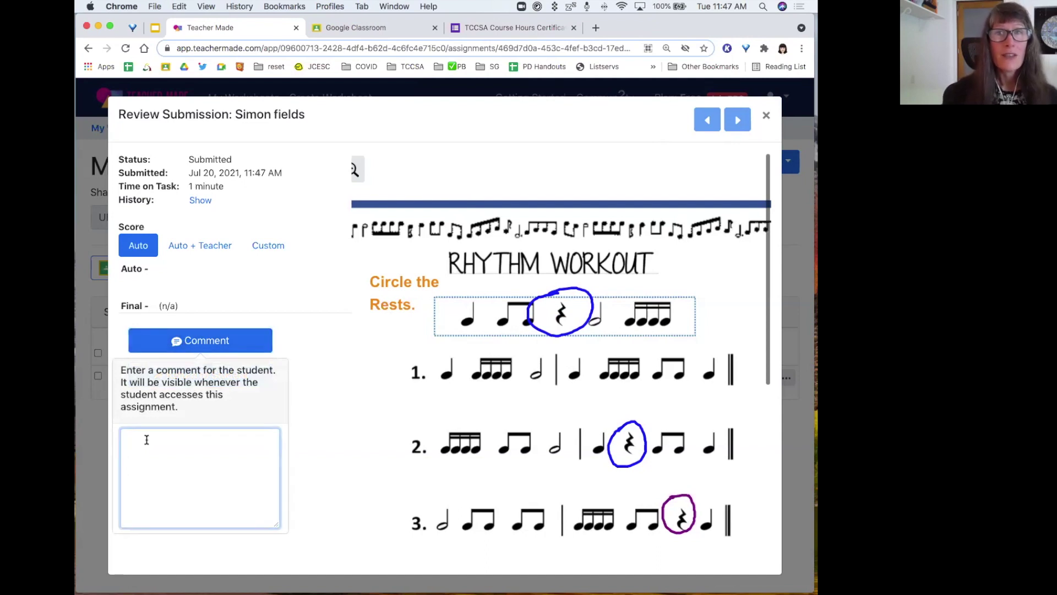
pyautogui.write('Good Job!')
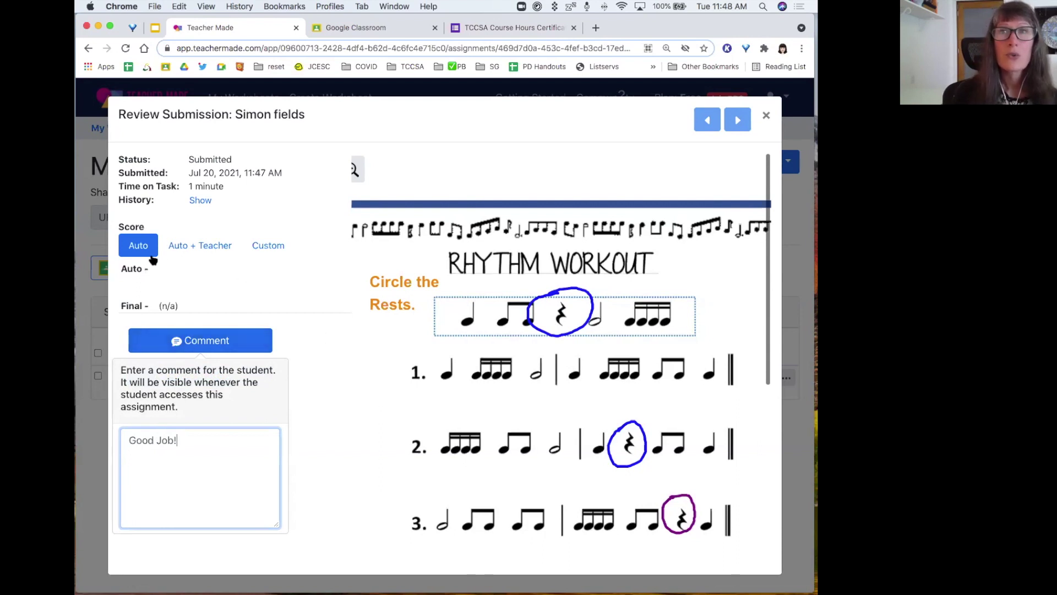
# - Check the circled rests throughout the worksheet and give the submission a custom score of 5 out of 6
pyautogui.click(269, 244)
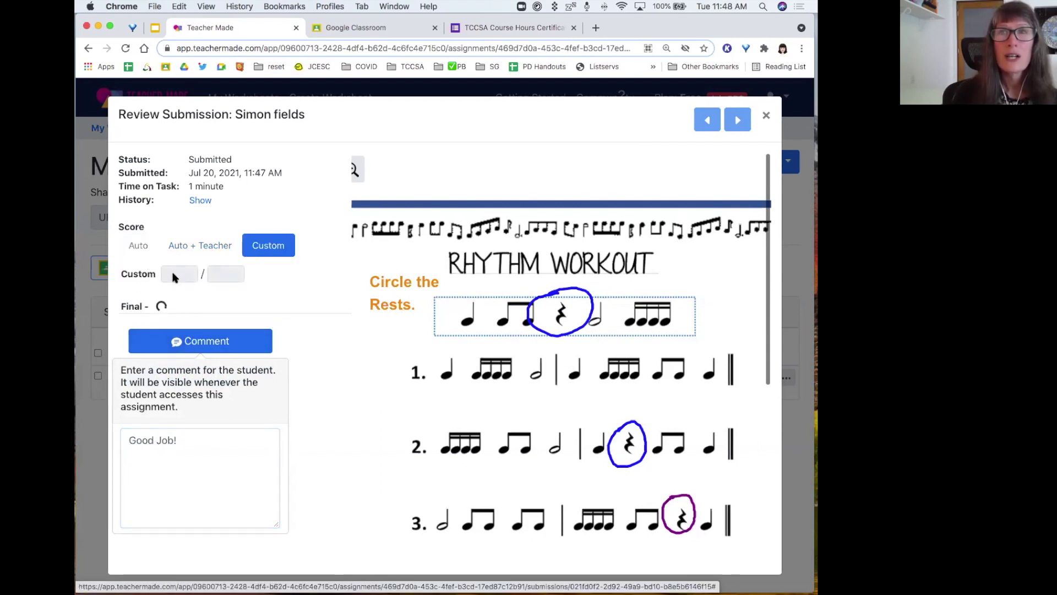
pyautogui.scroll(-3, 588, 358)
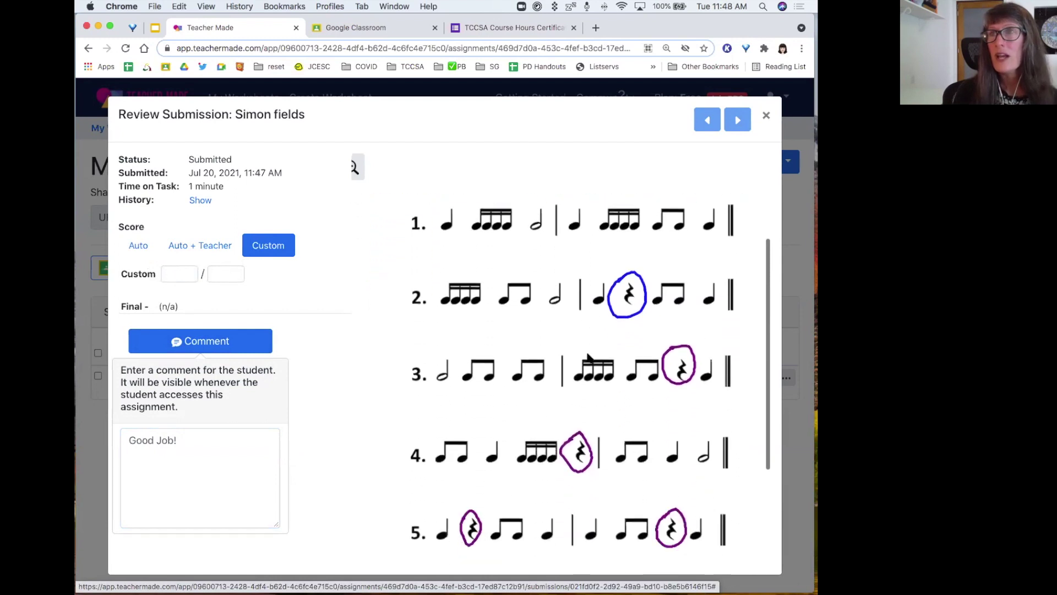
pyautogui.scroll(-3, 588, 358)
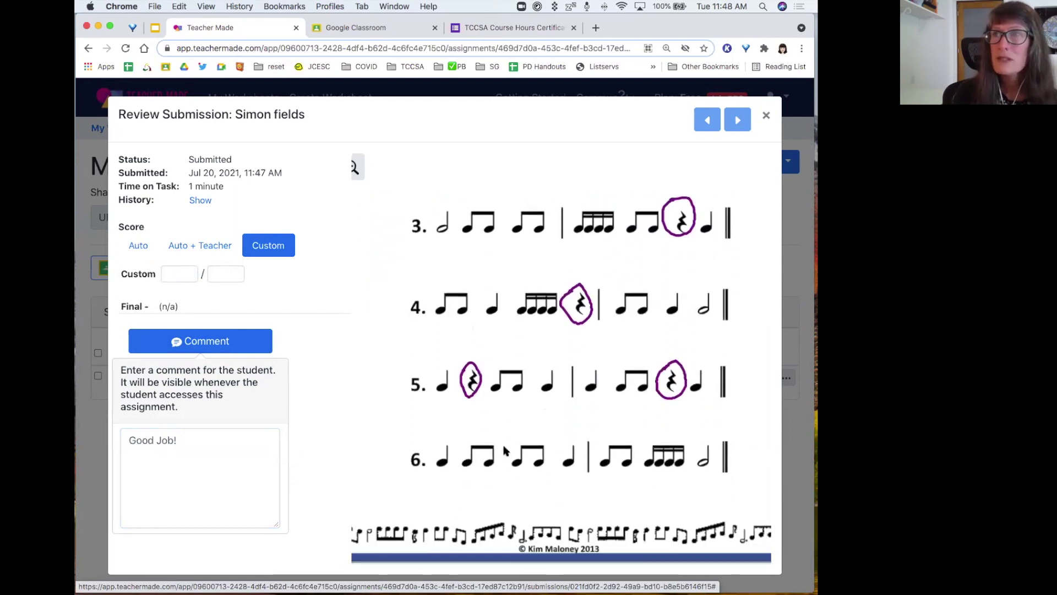
pyautogui.scroll(6, 505, 453)
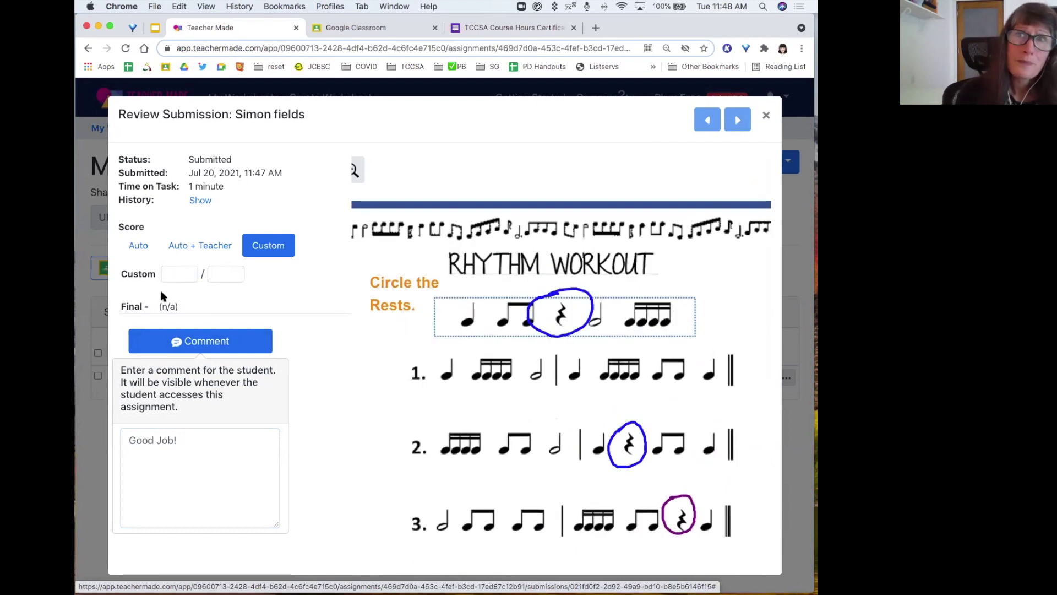
pyautogui.click(177, 274)
pyautogui.write('5')
pyautogui.click(225, 274)
pyautogui.write('6')
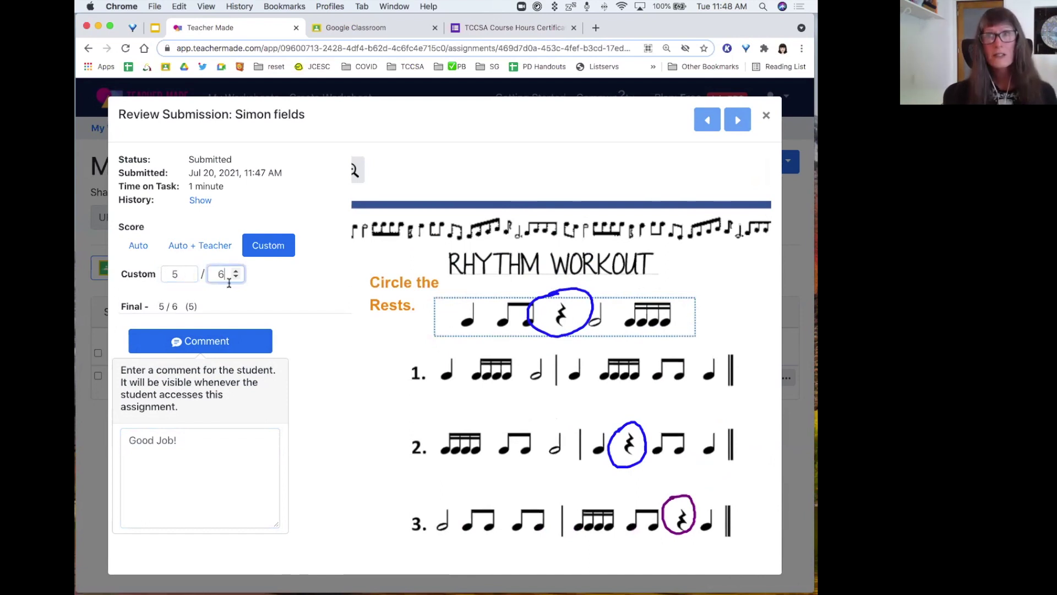
pyautogui.click(256, 316)
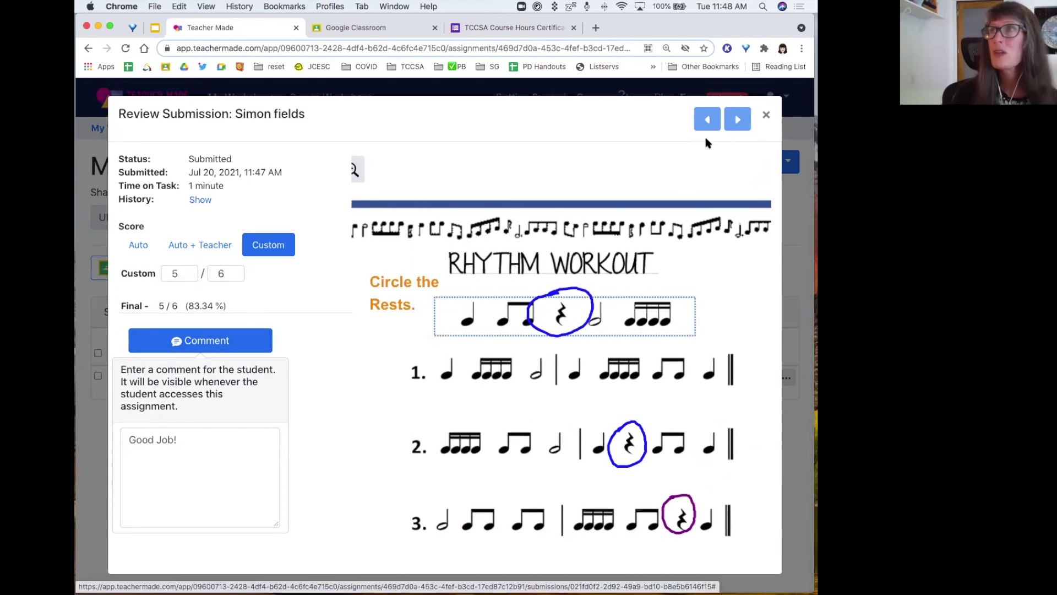
# - Close the submission review and look at the actions available for the whole assignment
pyautogui.click(767, 116)
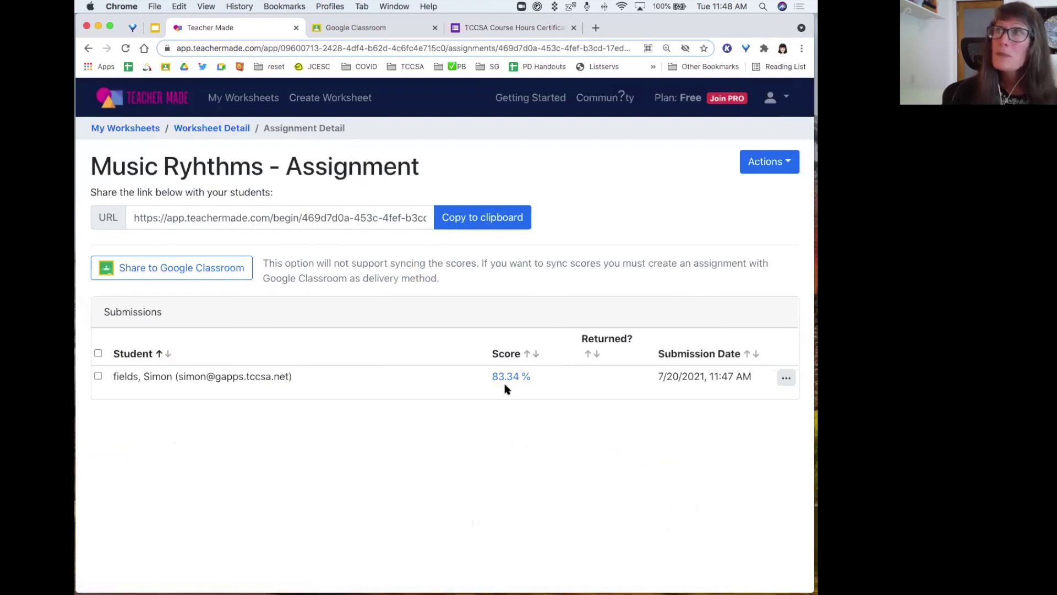
pyautogui.click(784, 165)
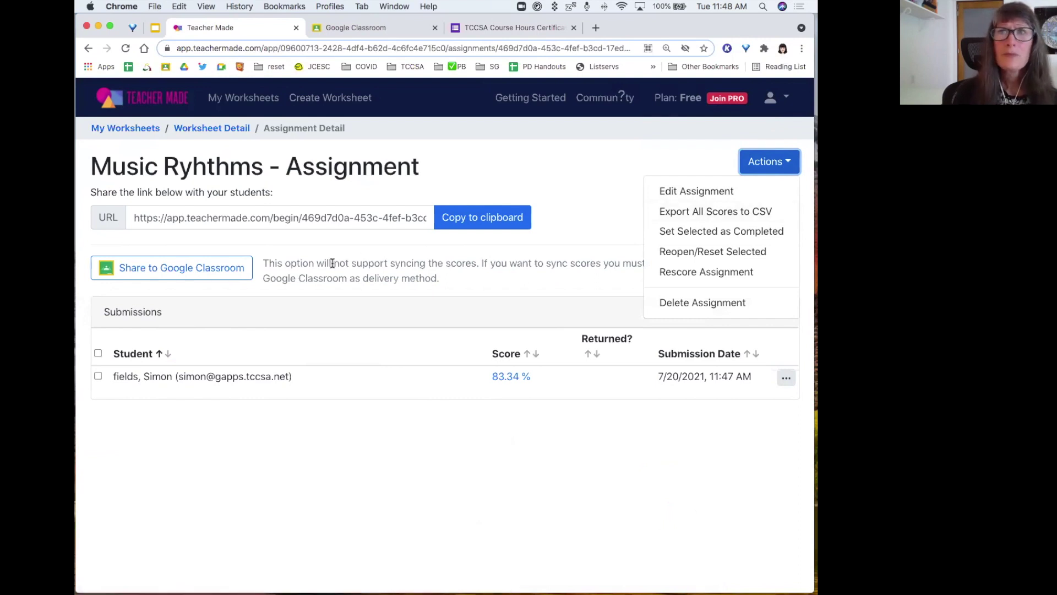
# - Open the Interactive PDF worksheet from the assigned folder and look at the actions available for its Assignment 2
pyautogui.click(251, 249)
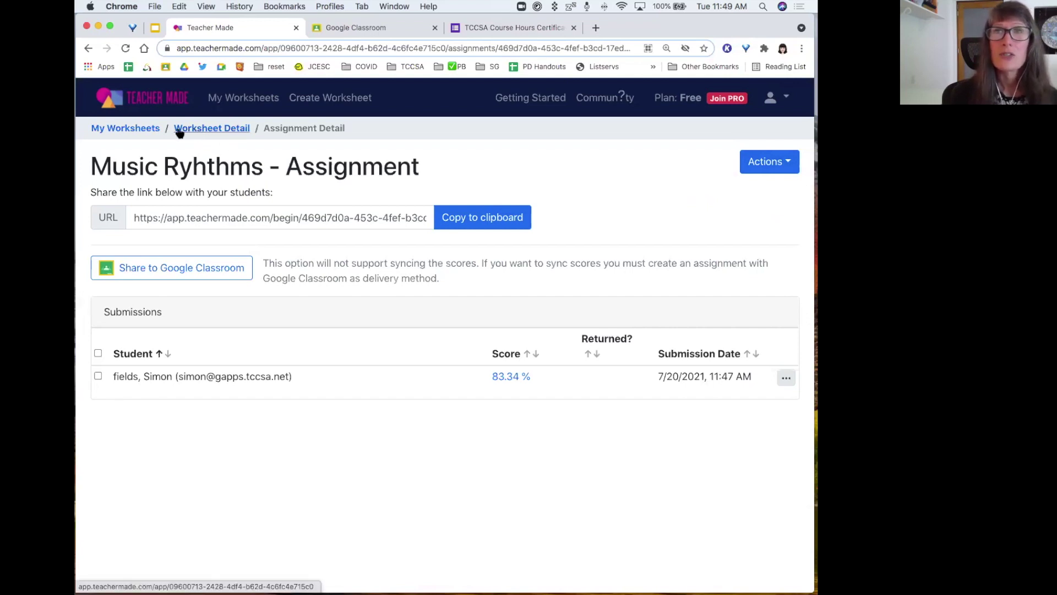
pyautogui.click(147, 132)
pyautogui.click(329, 233)
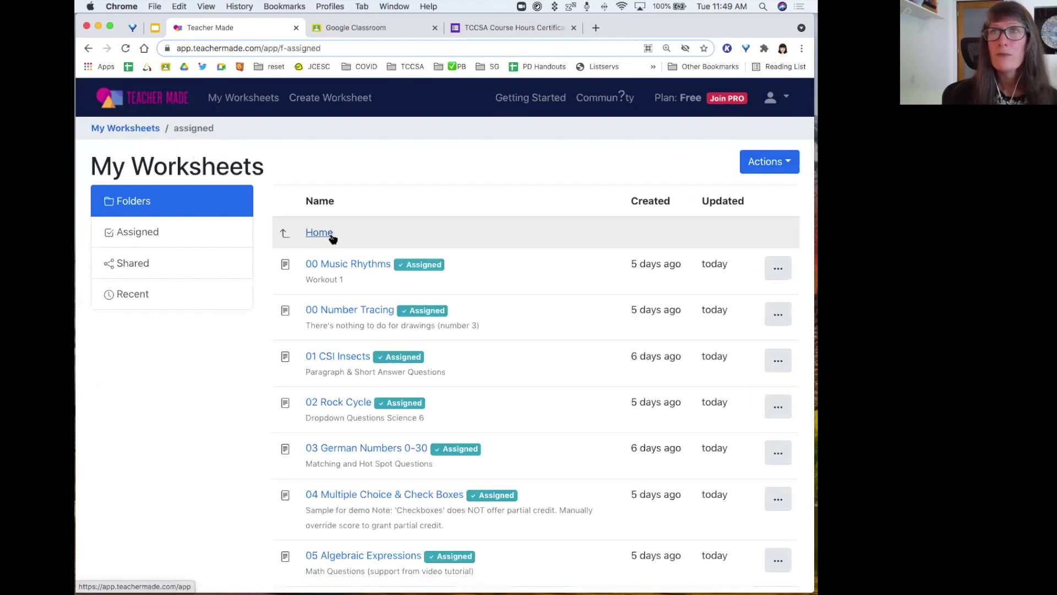
pyautogui.scroll(-1, 337, 432)
pyautogui.scroll(-1, 337, 433)
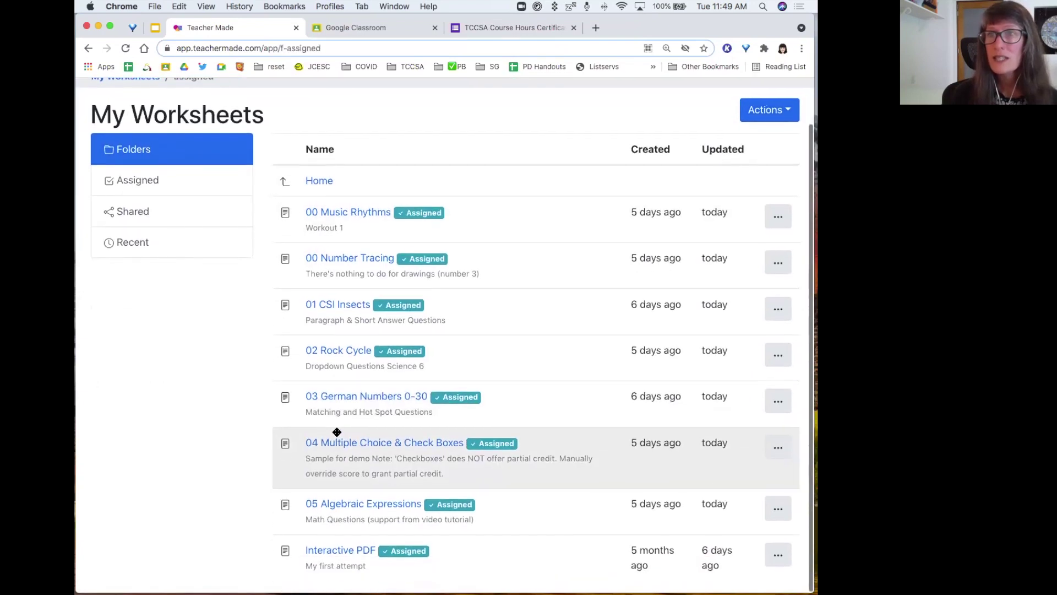
pyautogui.click(338, 552)
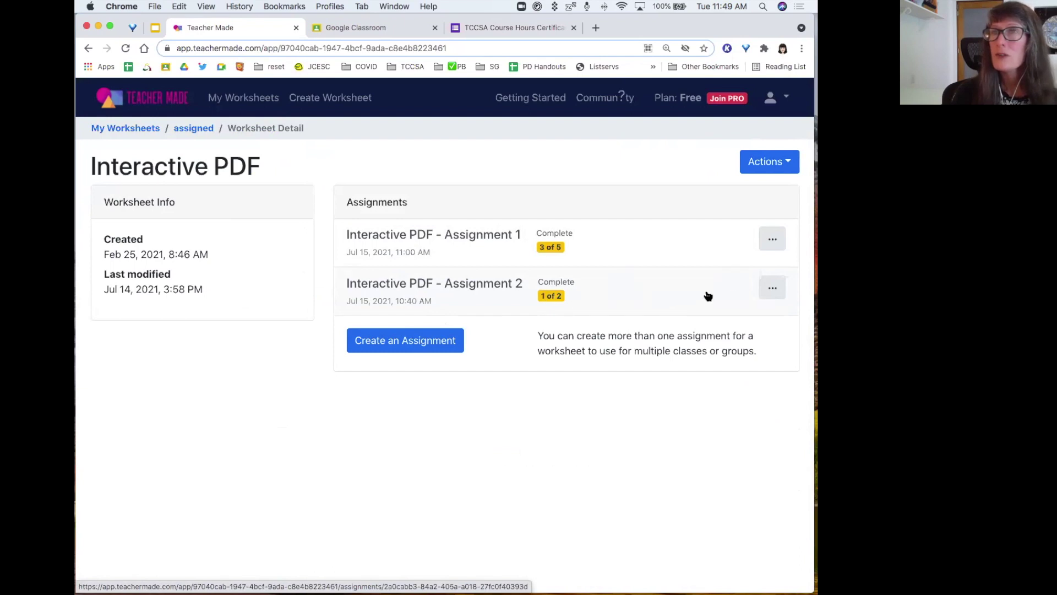
pyautogui.click(771, 290)
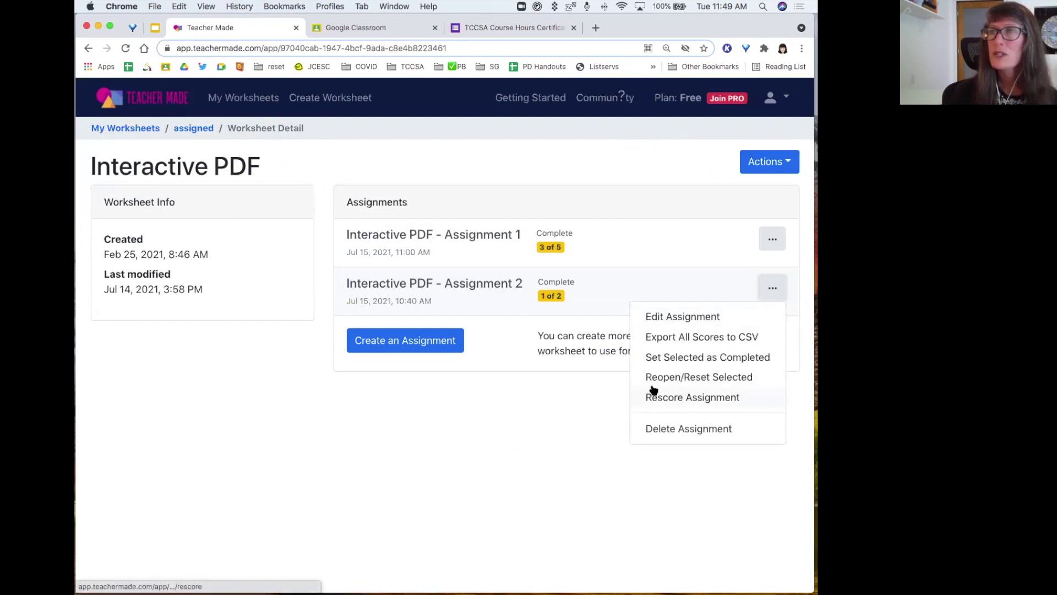
pyautogui.click(397, 373)
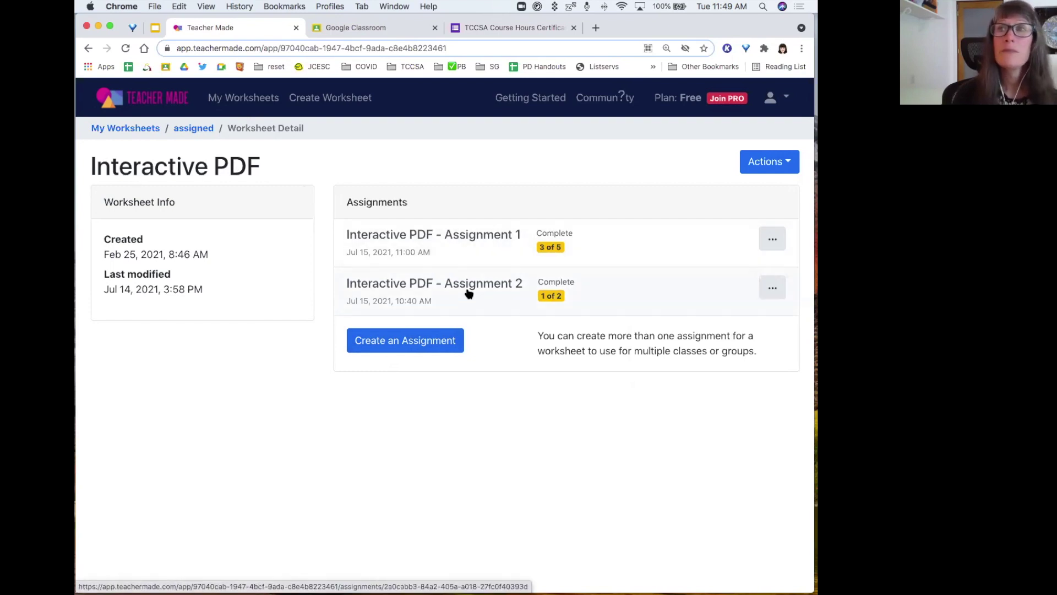
# - Start a new assignment for the worksheet named "Interactive PDF - Period 3", delivered through TeacherMade
pyautogui.click(403, 341)
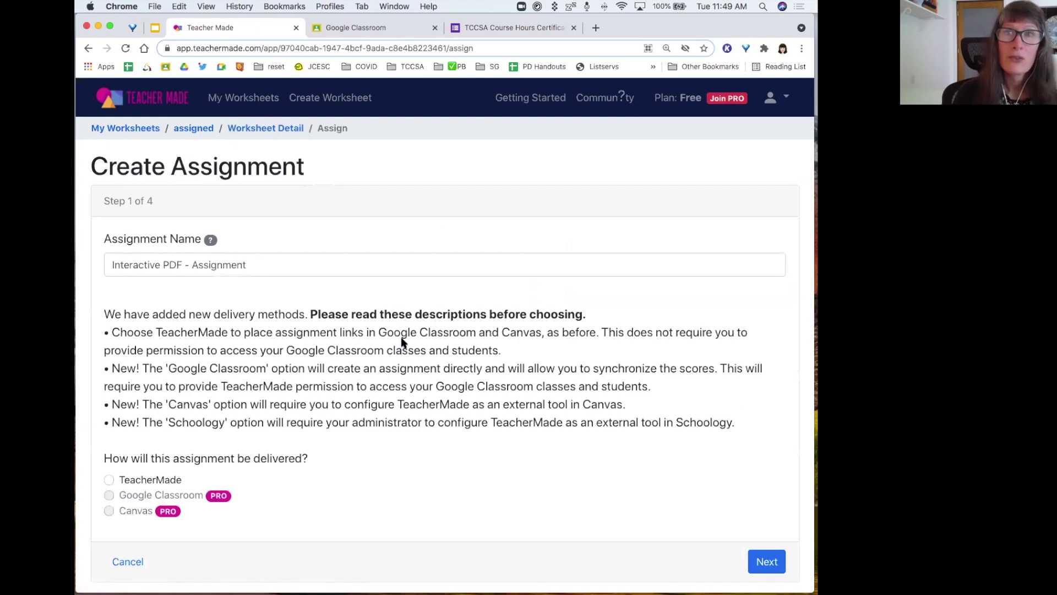
pyautogui.click(231, 264)
pyautogui.moveTo(249, 264); pyautogui.dragTo(191, 265)
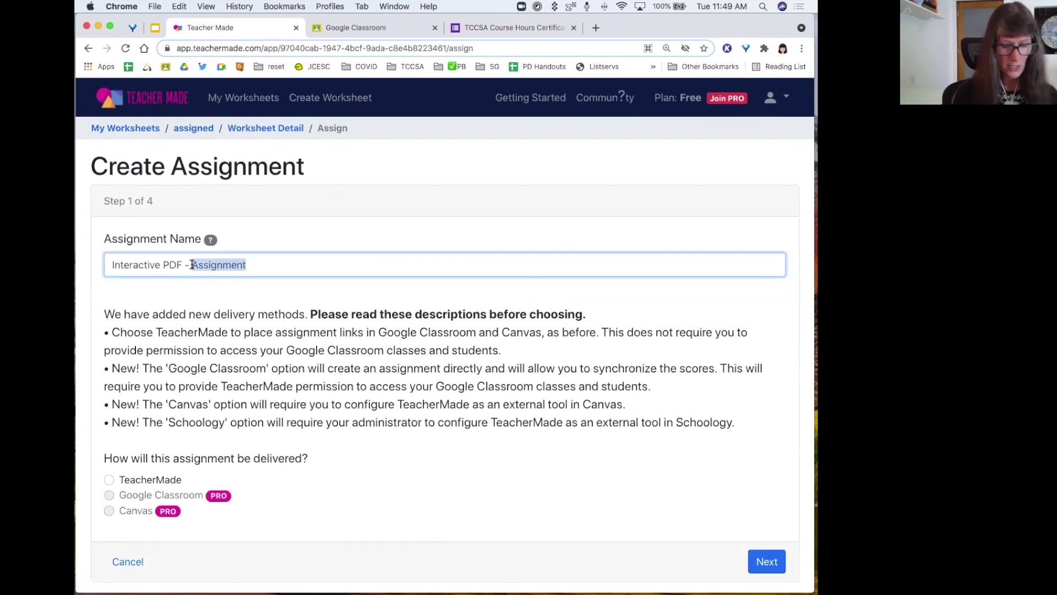
pyautogui.write('Period 3')
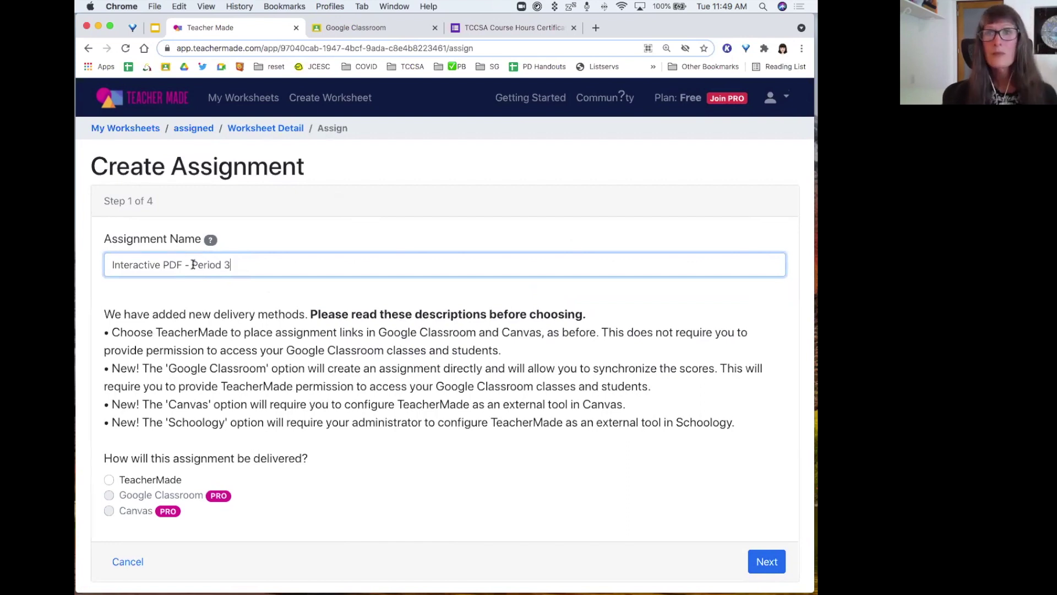
pyautogui.click(130, 479)
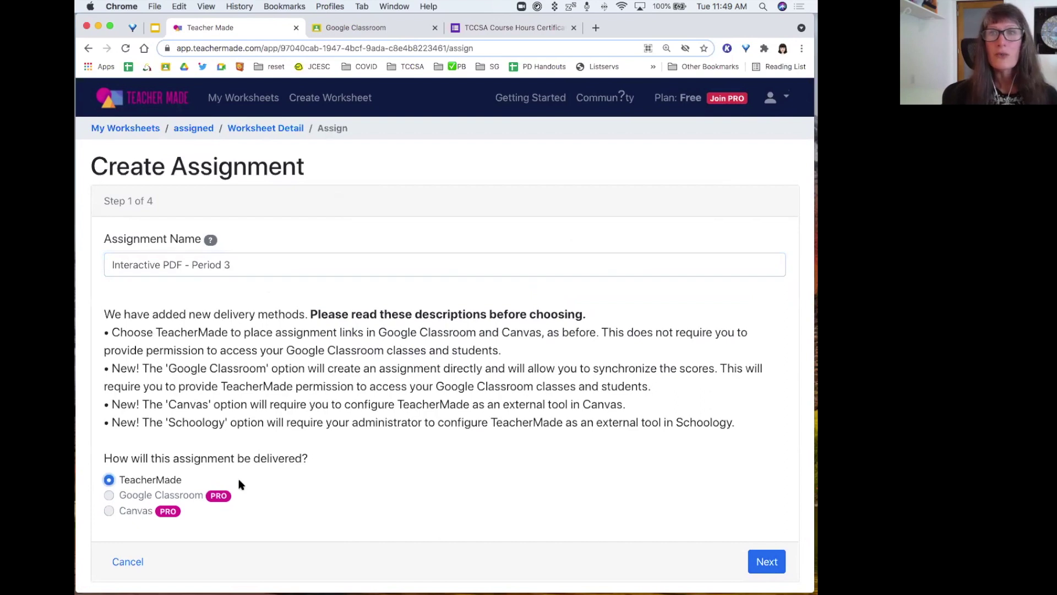
pyautogui.click(755, 561)
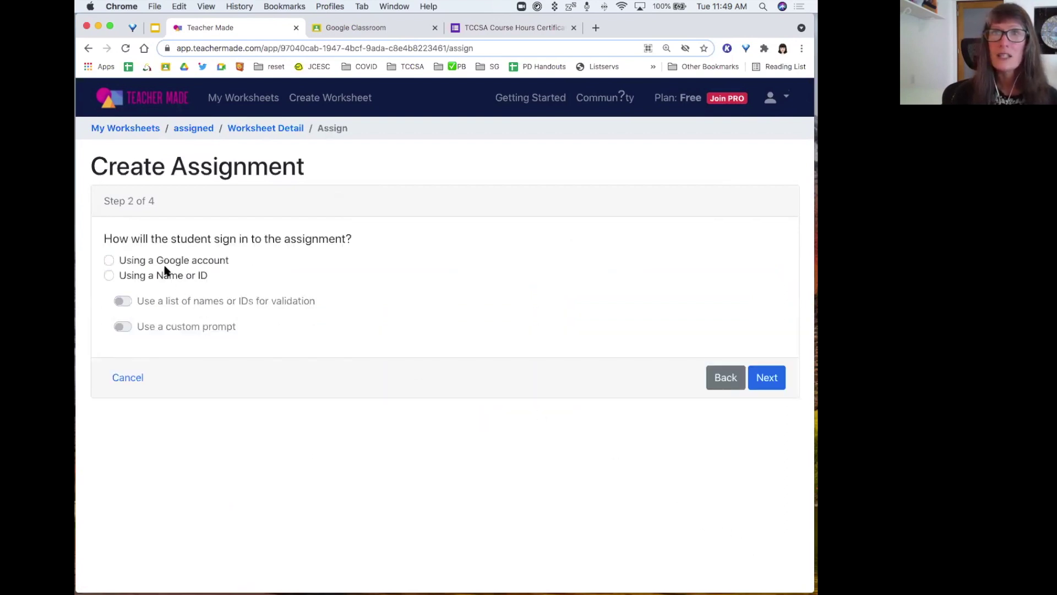
# - Have students sign in using a Google account and finish creating the assignment with the preset score display options
pyautogui.click(108, 260)
pyautogui.click(767, 377)
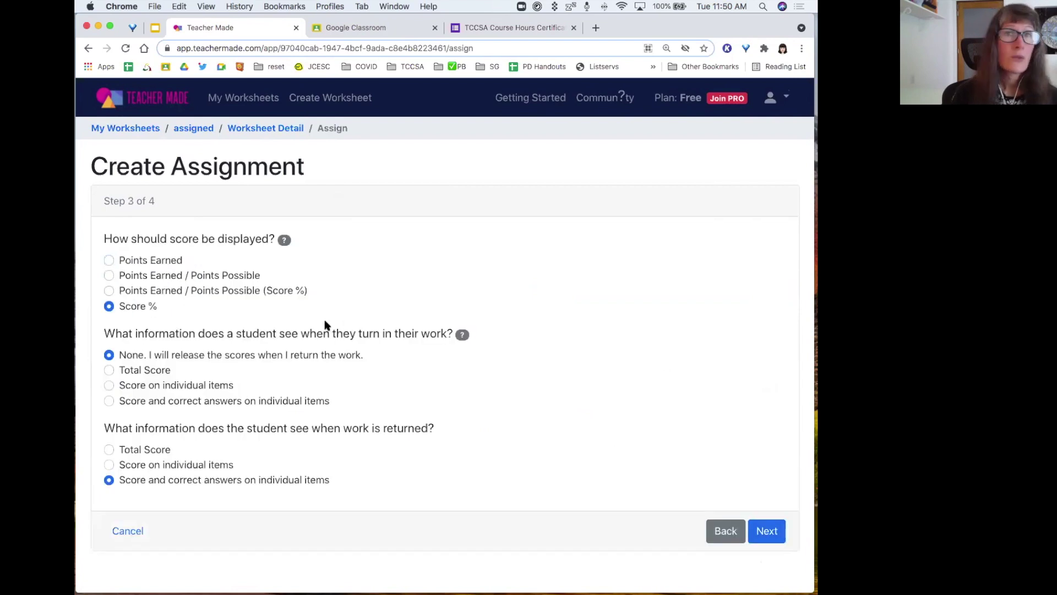
pyautogui.click(763, 535)
pyautogui.click(766, 364)
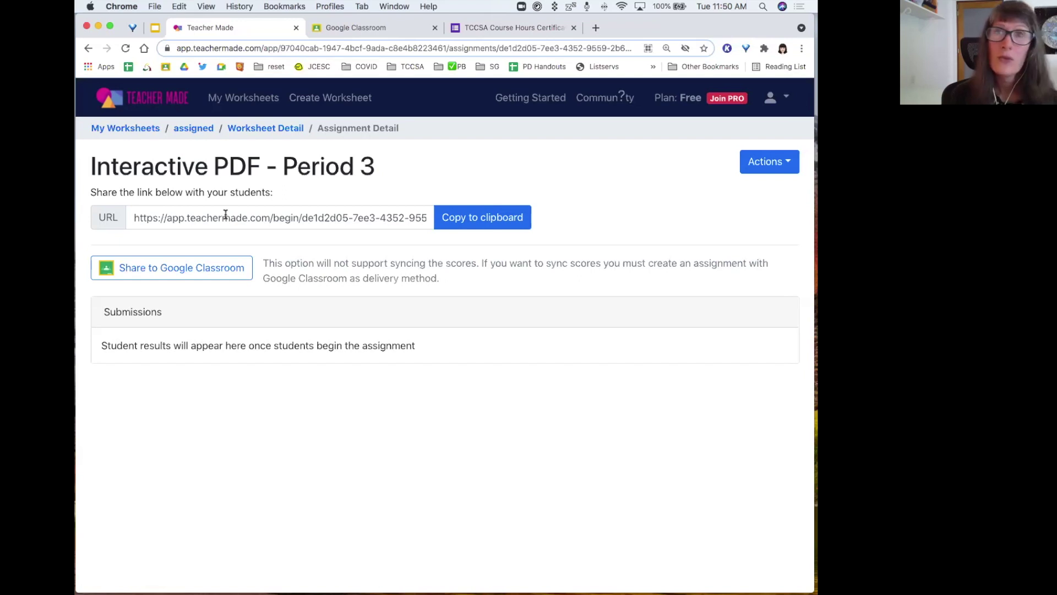
# - Share the Period 3 assignment to the Interactive PDF class in Google Classroom under the topic Teacher Made and assign it to all students
pyautogui.click(205, 271)
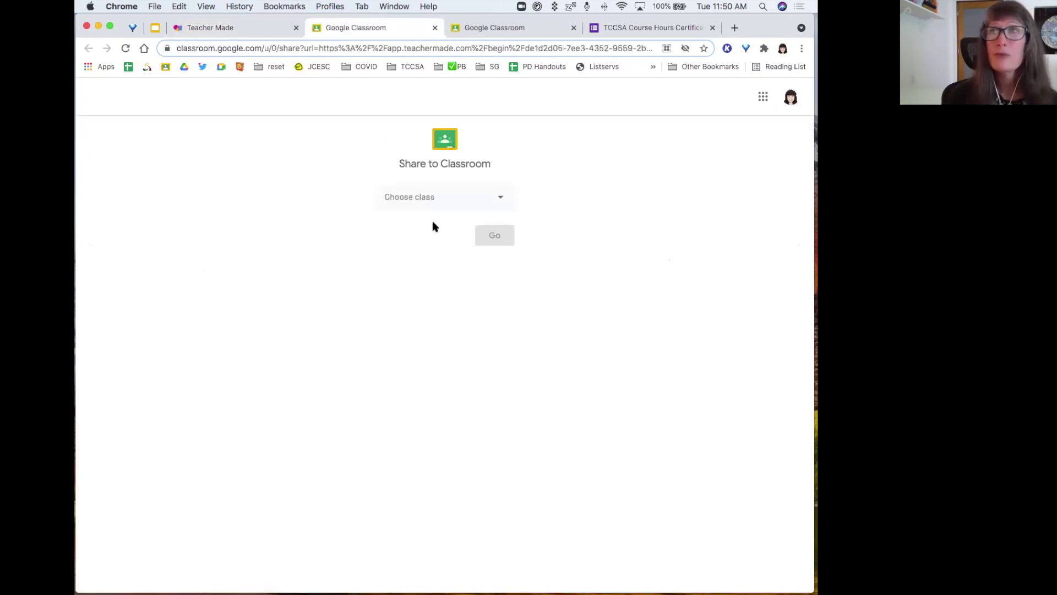
pyautogui.click(436, 202)
pyautogui.click(420, 170)
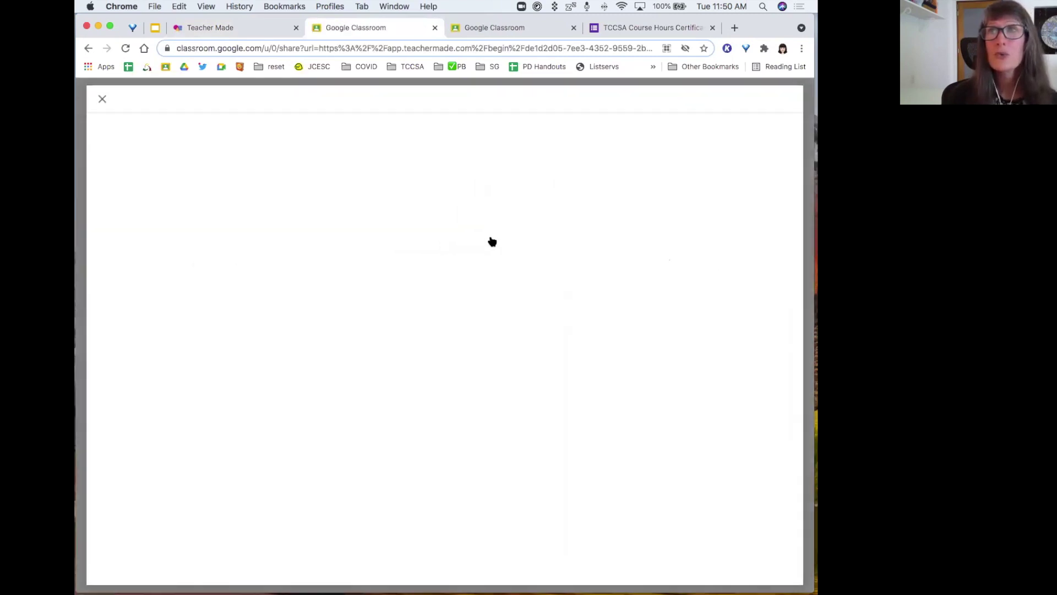
pyautogui.click(641, 326)
pyautogui.click(637, 412)
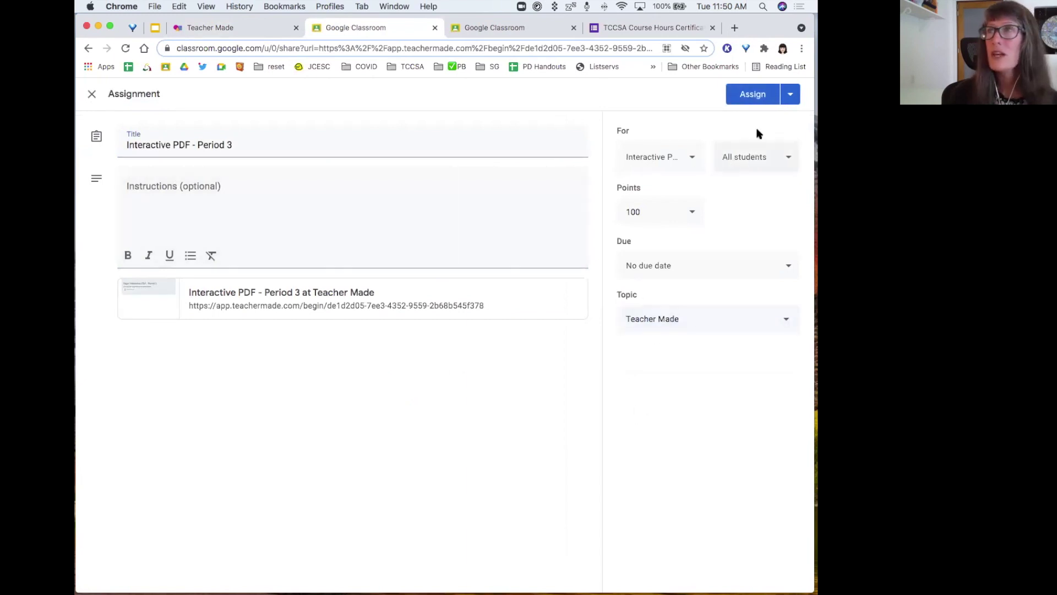
pyautogui.click(753, 96)
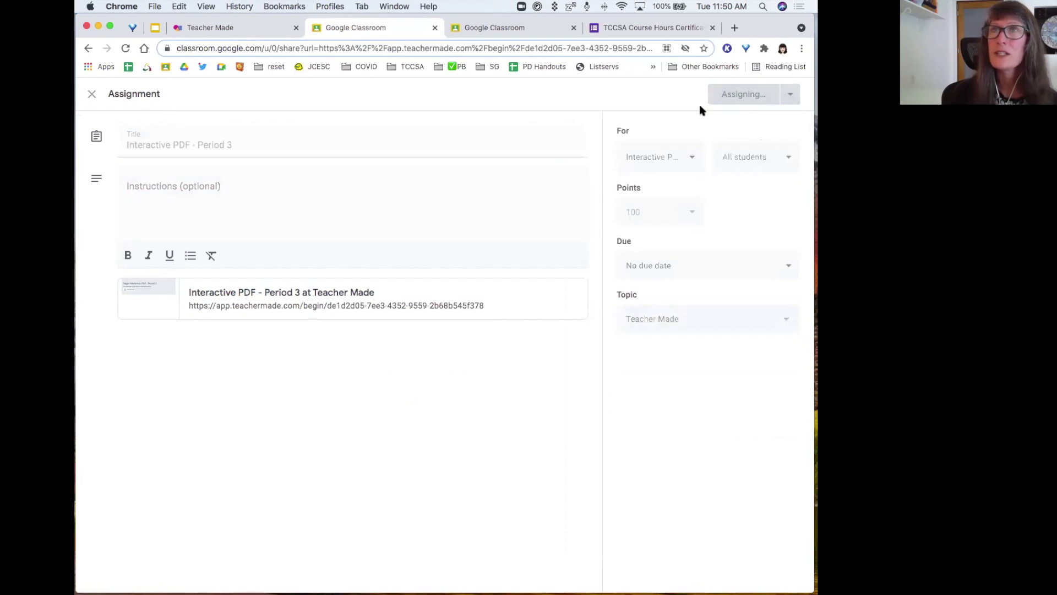
# - Return to TeacherMade, check the Interactive PDF worksheet's list of assignments, and view the submissions for Assignment 1
pyautogui.click(230, 29)
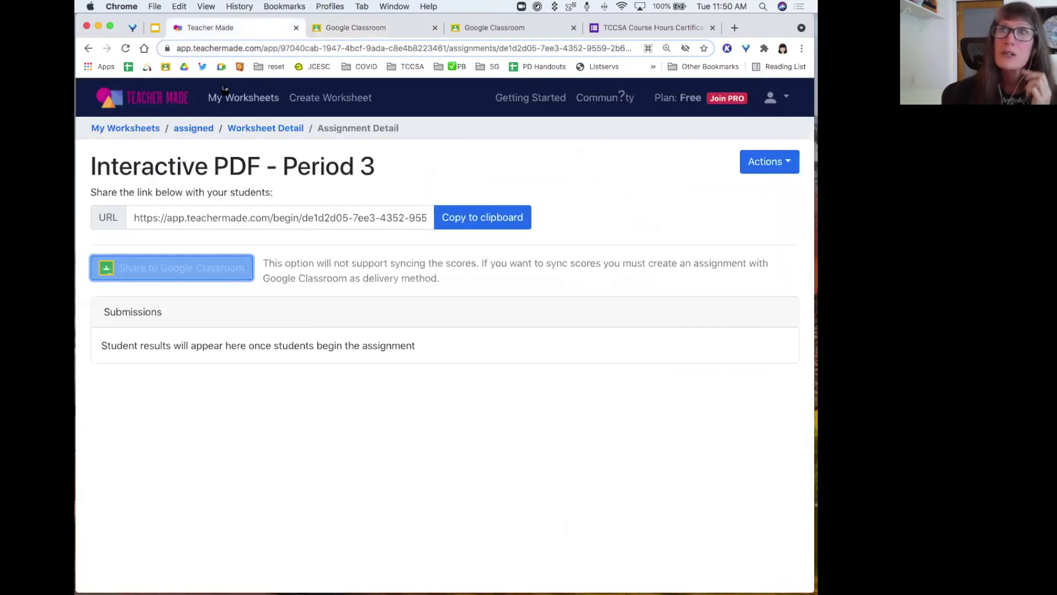
pyautogui.click(194, 129)
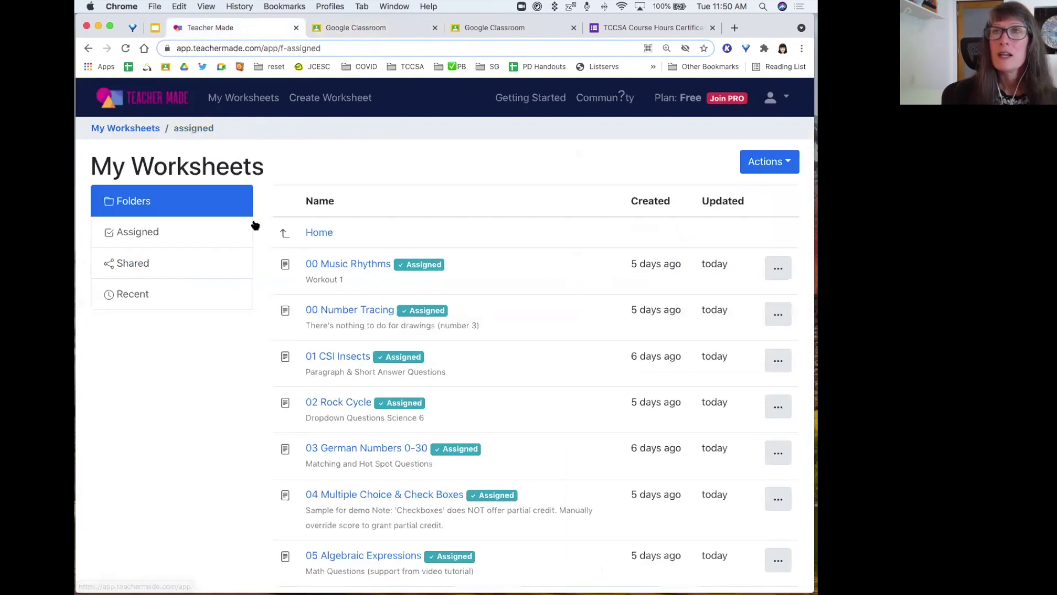
pyautogui.scroll(-2, 418, 479)
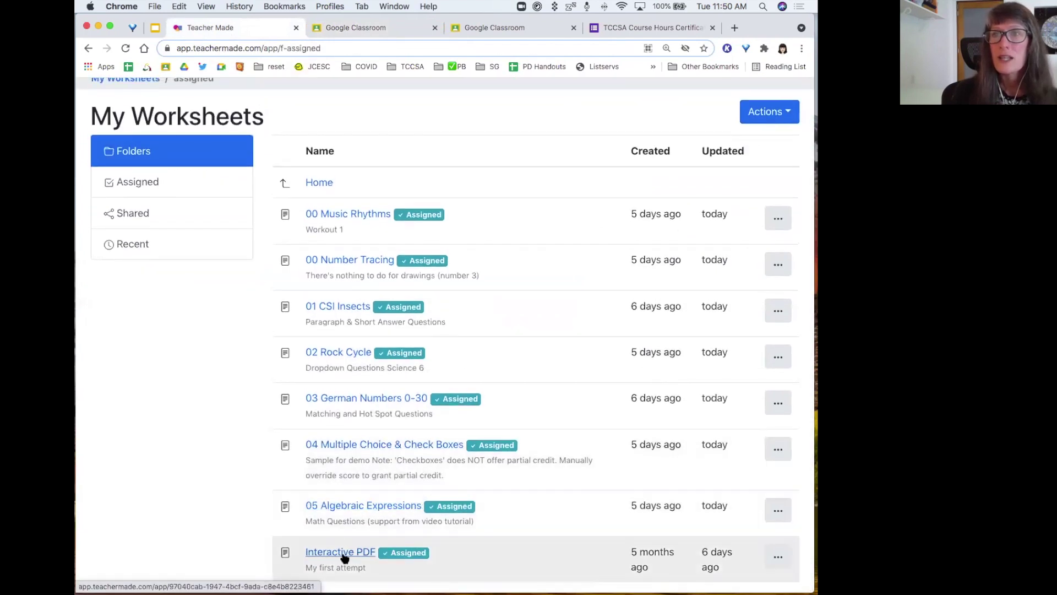
pyautogui.click(345, 551)
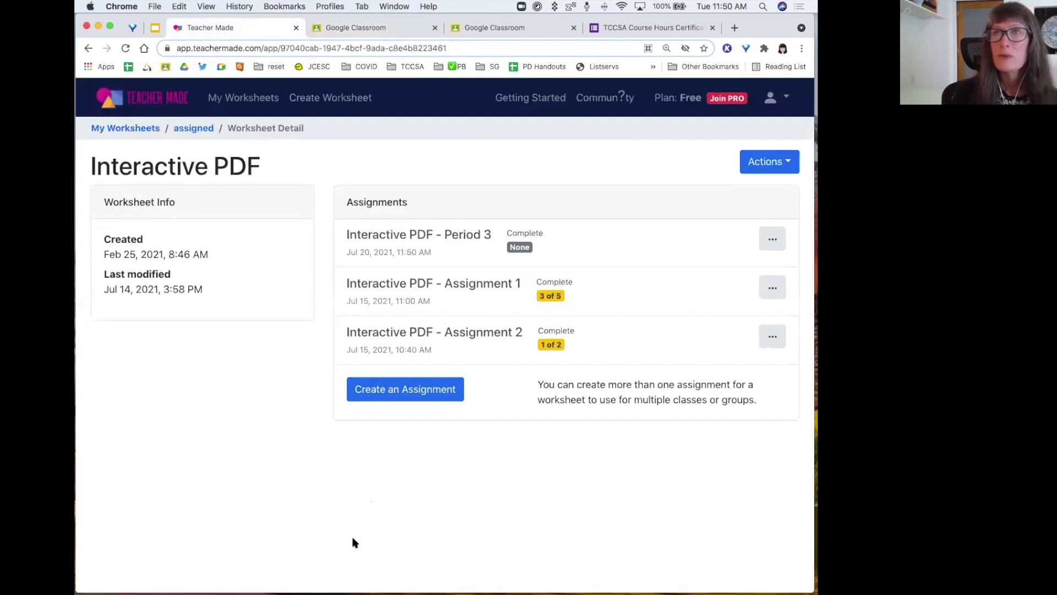
pyautogui.click(463, 284)
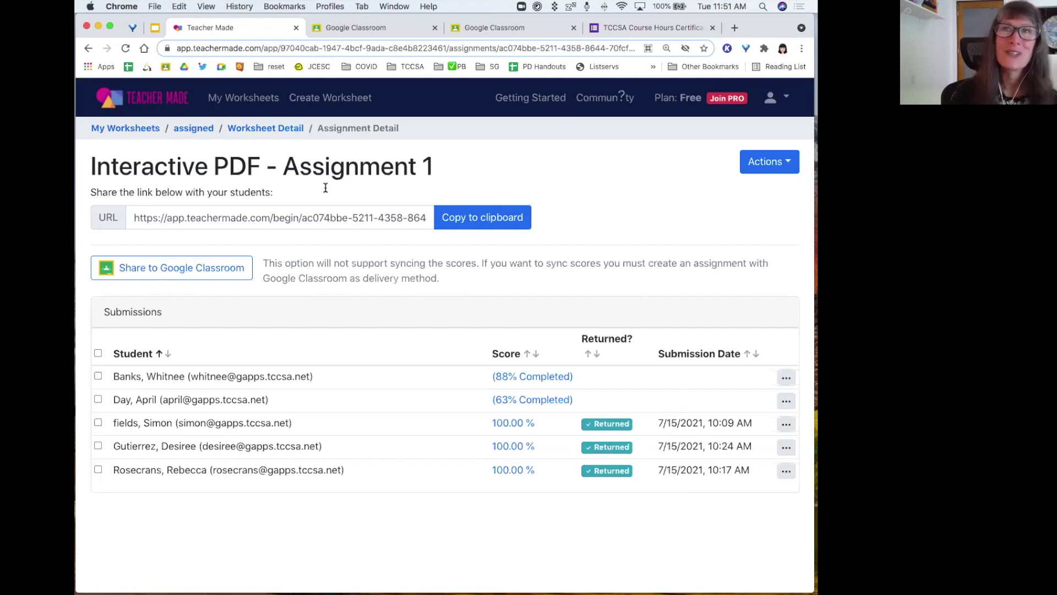
# - Open the worksheet "01 CSI Insects (copy)" from My Worksheets for editing
pyautogui.click(126, 129)
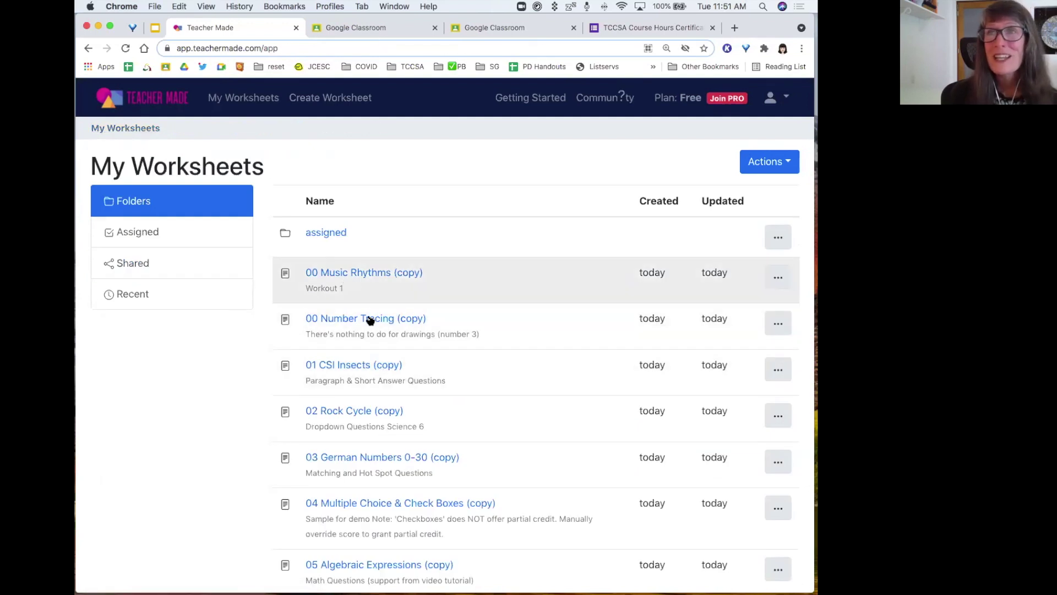
pyautogui.scroll(-1, 458, 509)
pyautogui.scroll(-2, 458, 509)
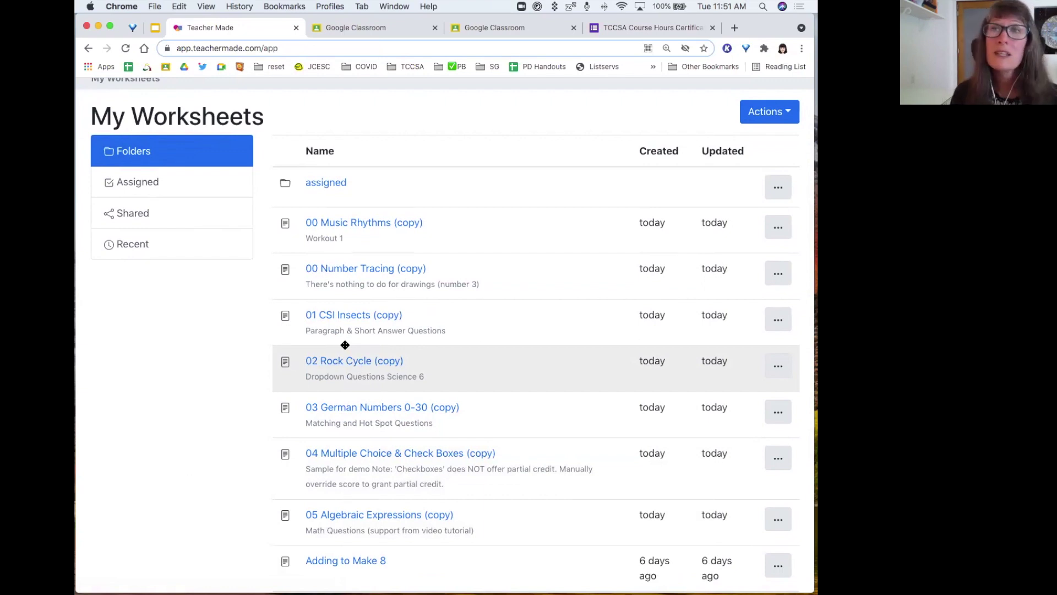
pyautogui.scroll(1, 350, 345)
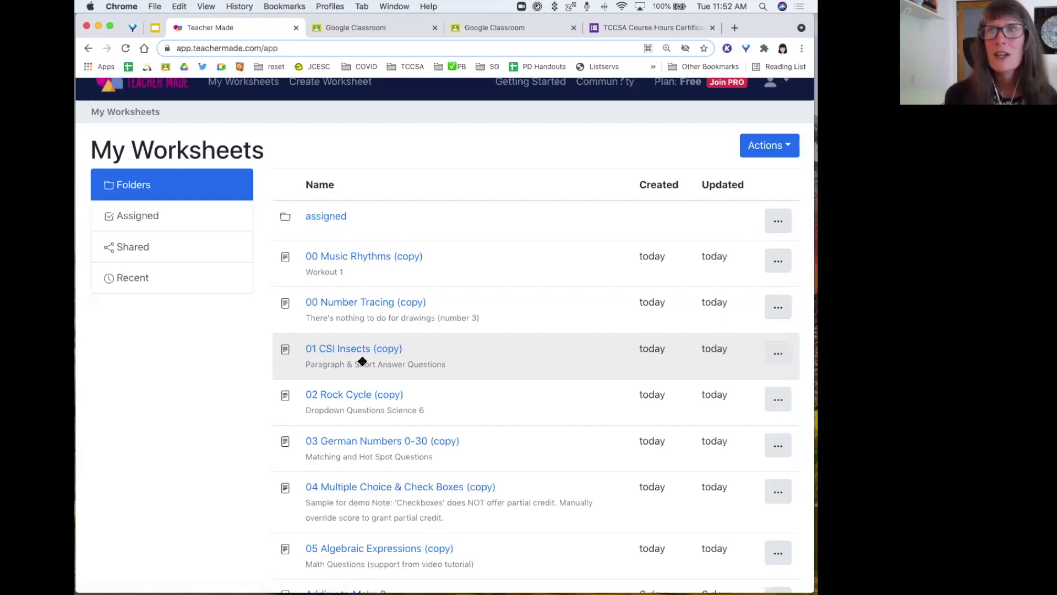
pyautogui.click(778, 353)
pyautogui.click(712, 384)
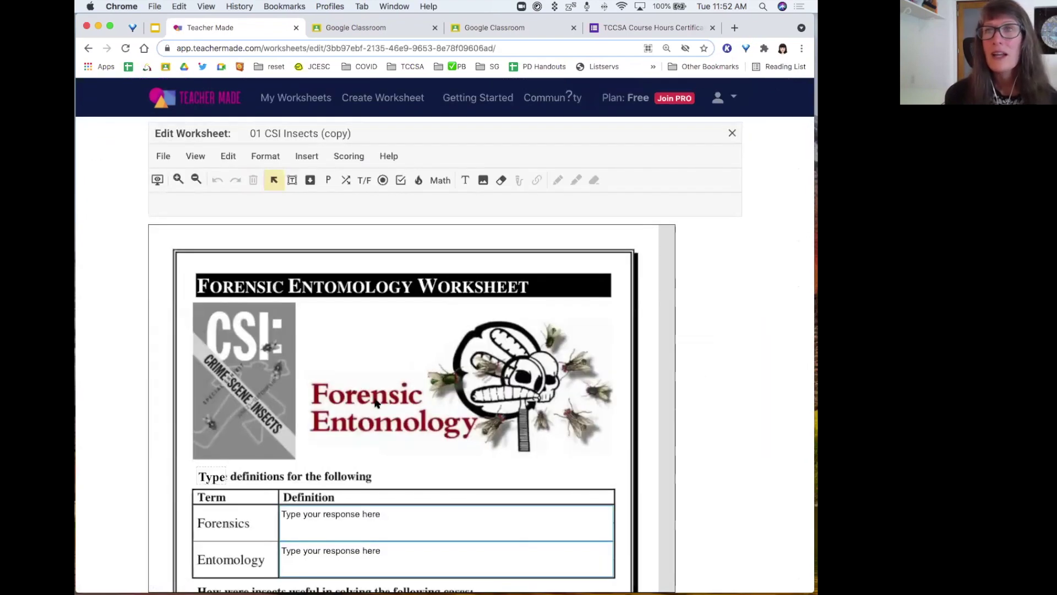
# - Inspect the Forensics answer box and insert an open answer field covering the description lines for "The crime of the cleaning woman"
pyautogui.scroll(-5, 373, 401)
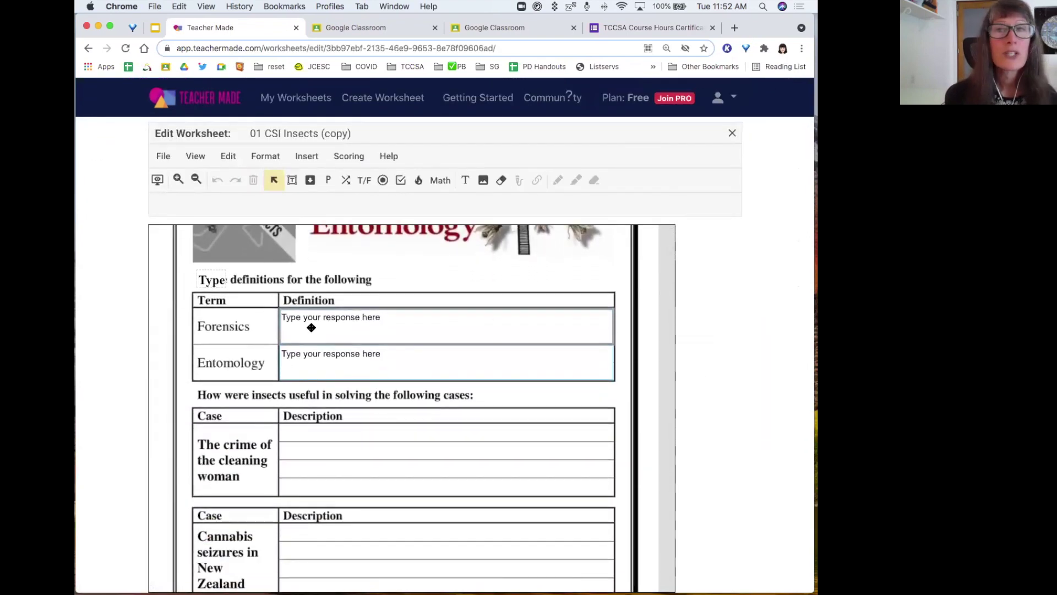
pyautogui.click(312, 328)
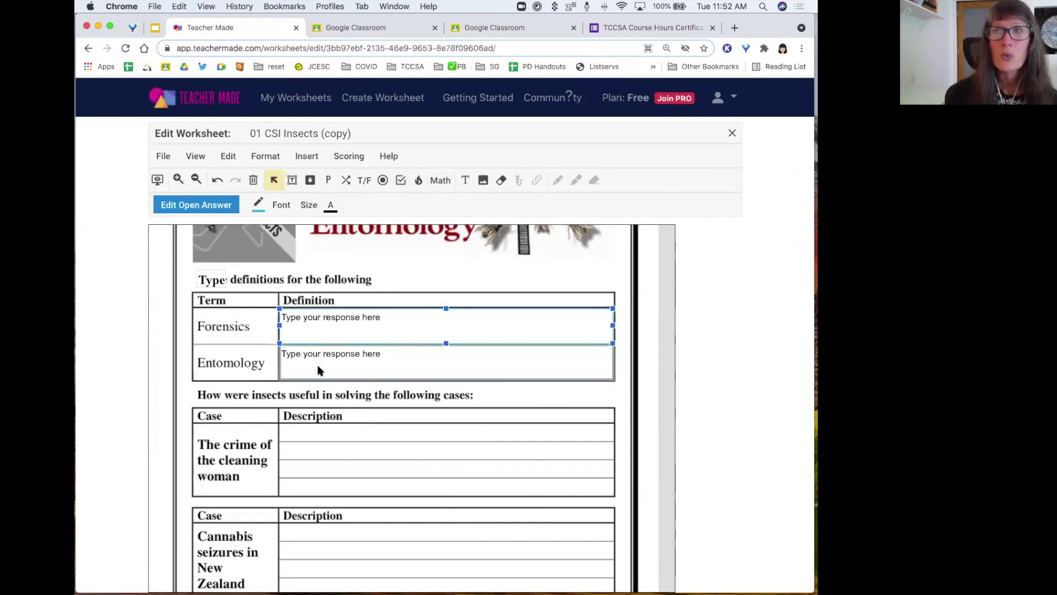
pyautogui.click(328, 180)
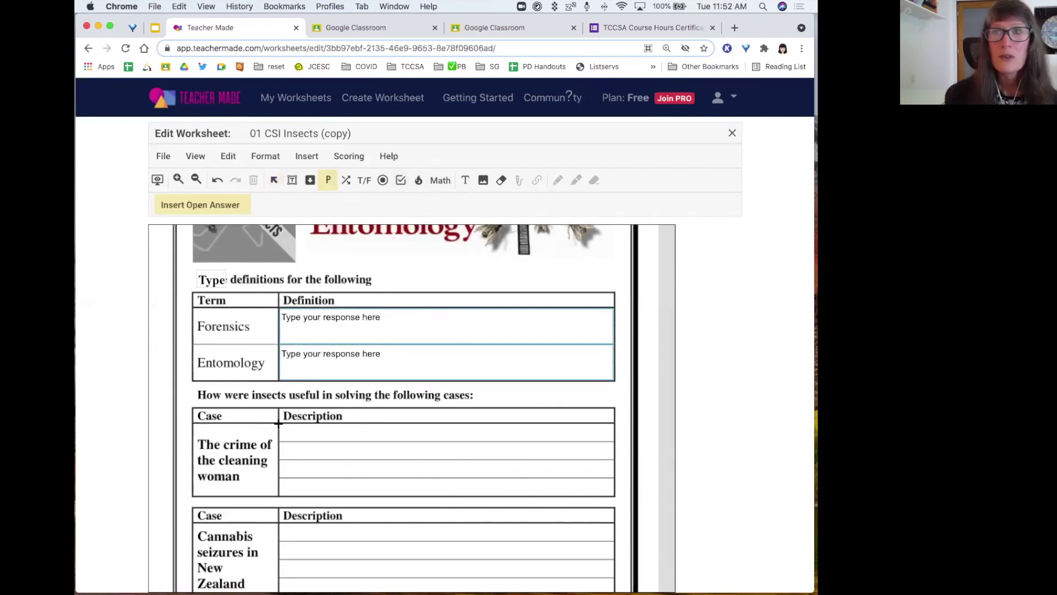
pyautogui.moveTo(278, 423); pyautogui.dragTo(610, 496)
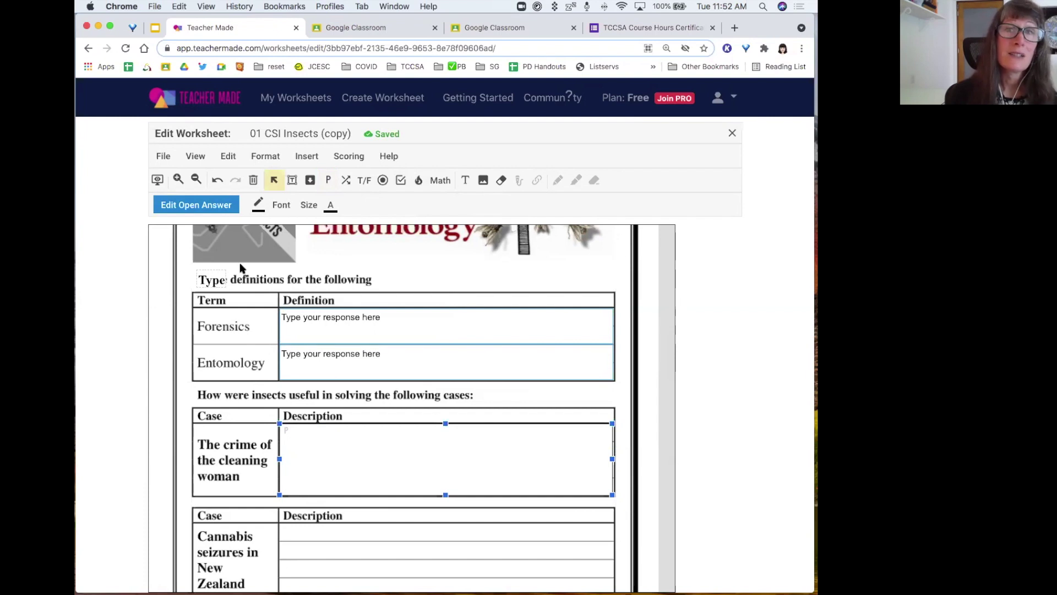
# - Change the border colour of the cleaning woman open answer field to dark blue
pyautogui.scroll(-5, 243, 265)
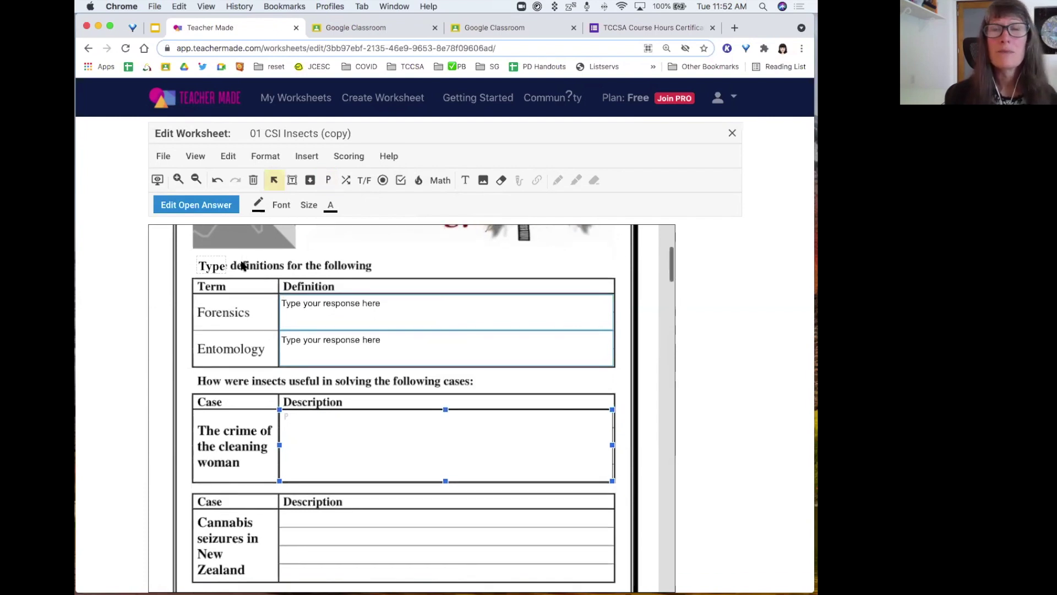
pyautogui.scroll(-2, 242, 266)
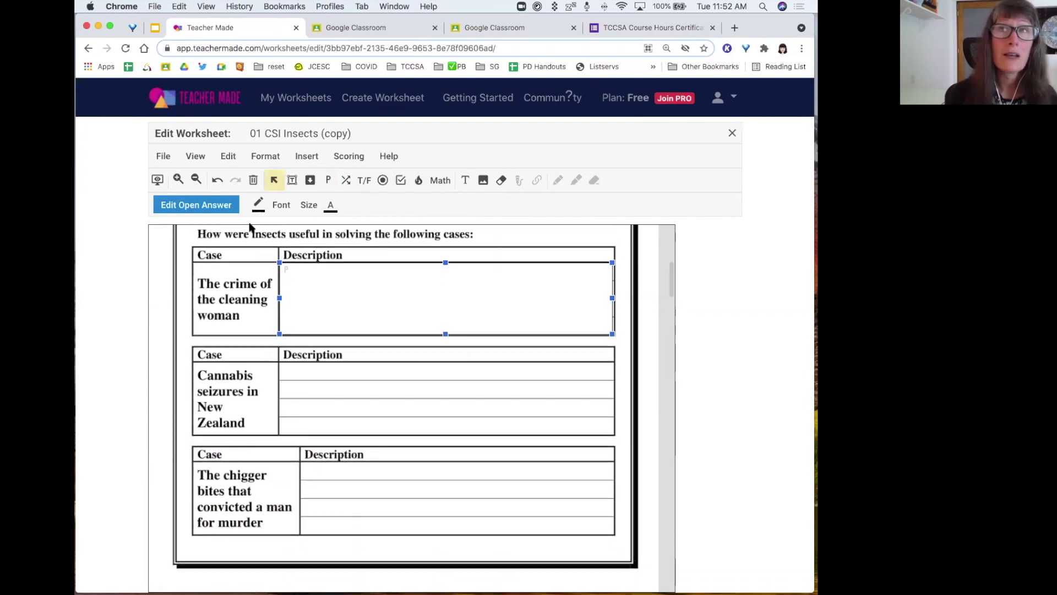
pyautogui.click(257, 207)
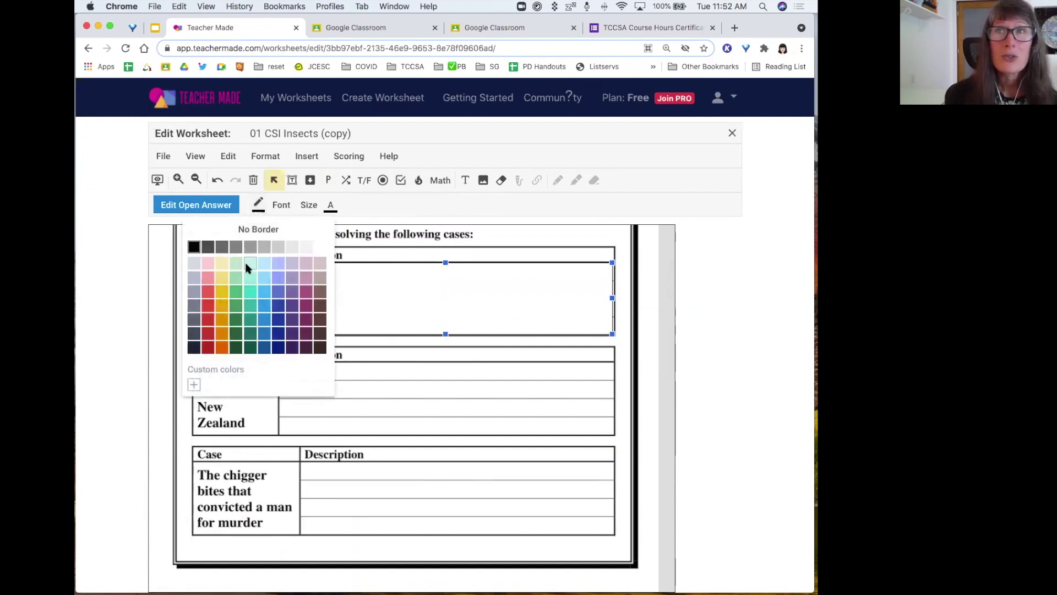
pyautogui.click(263, 336)
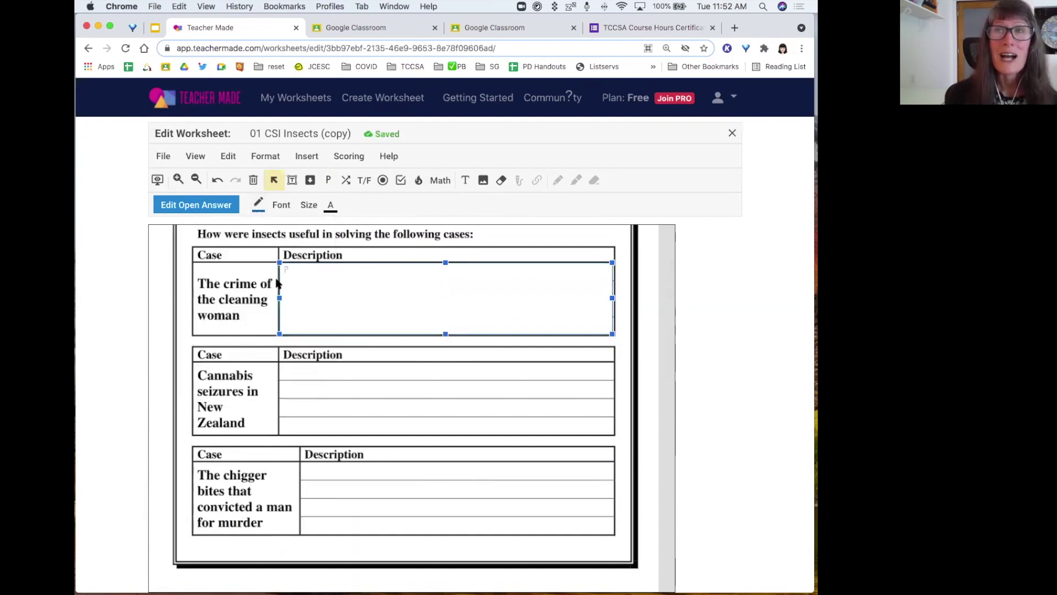
# - Give the cleaning woman open answer field the starter text "Type your answer here" and save the changes
pyautogui.click(209, 208)
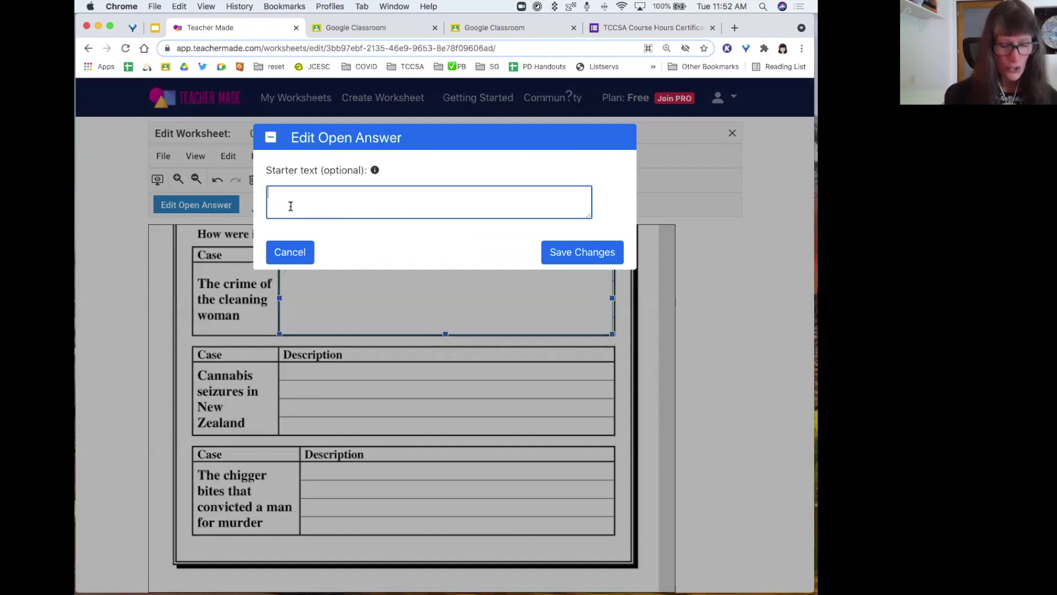
pyautogui.write('Type yo')
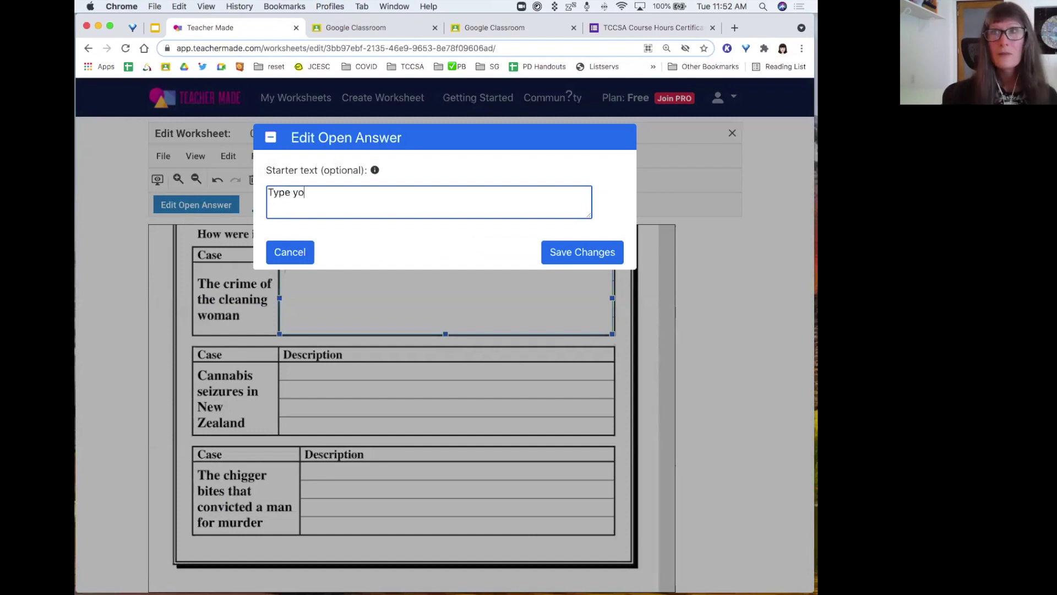
pyautogui.write('ur answer here')
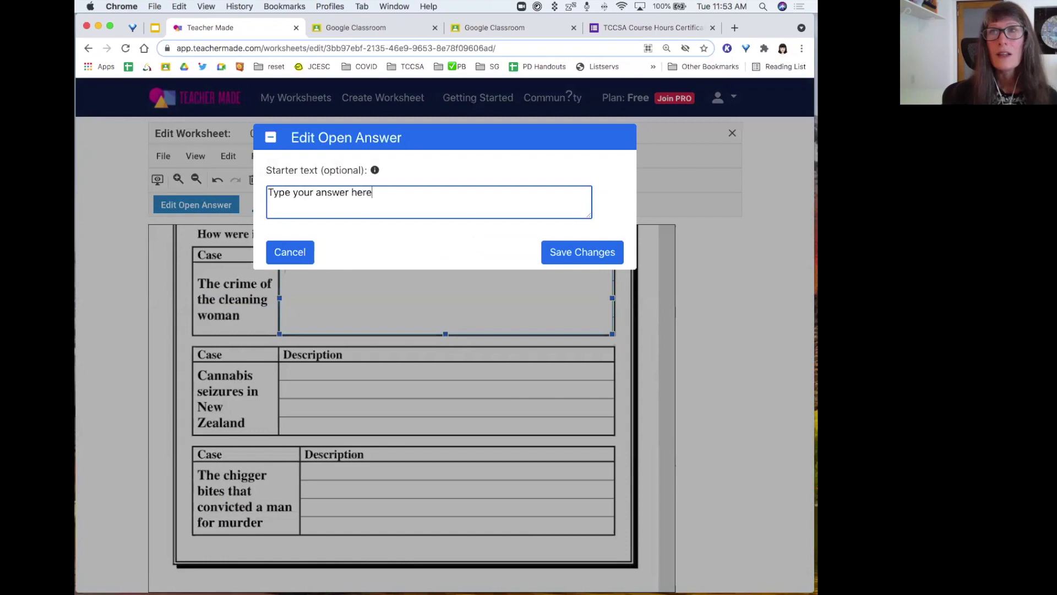
pyautogui.click(564, 258)
pyautogui.scroll(3, 315, 287)
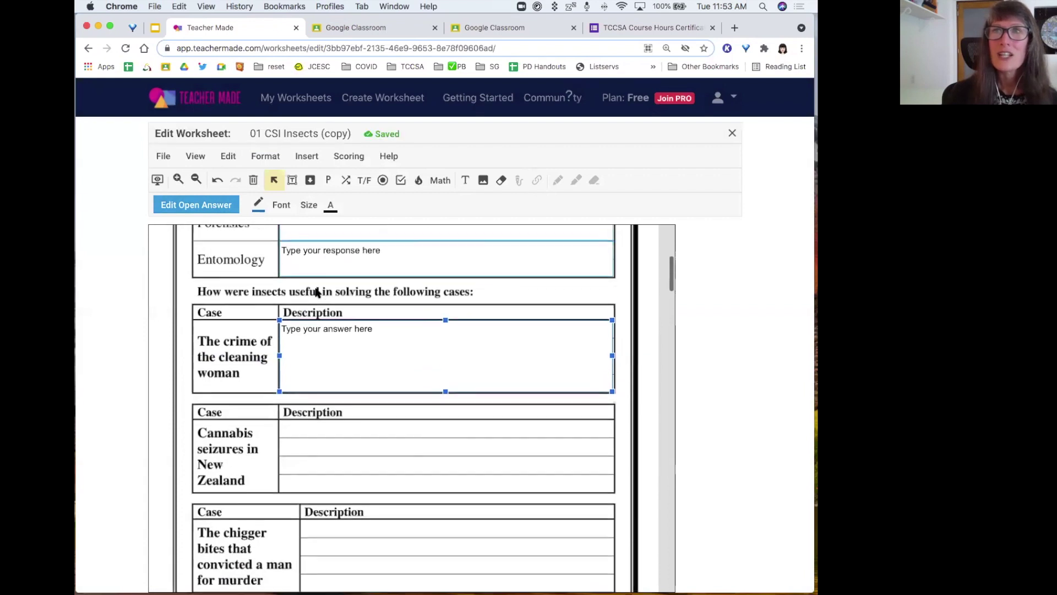
pyautogui.click(321, 266)
pyautogui.click(318, 293)
pyautogui.click(323, 374)
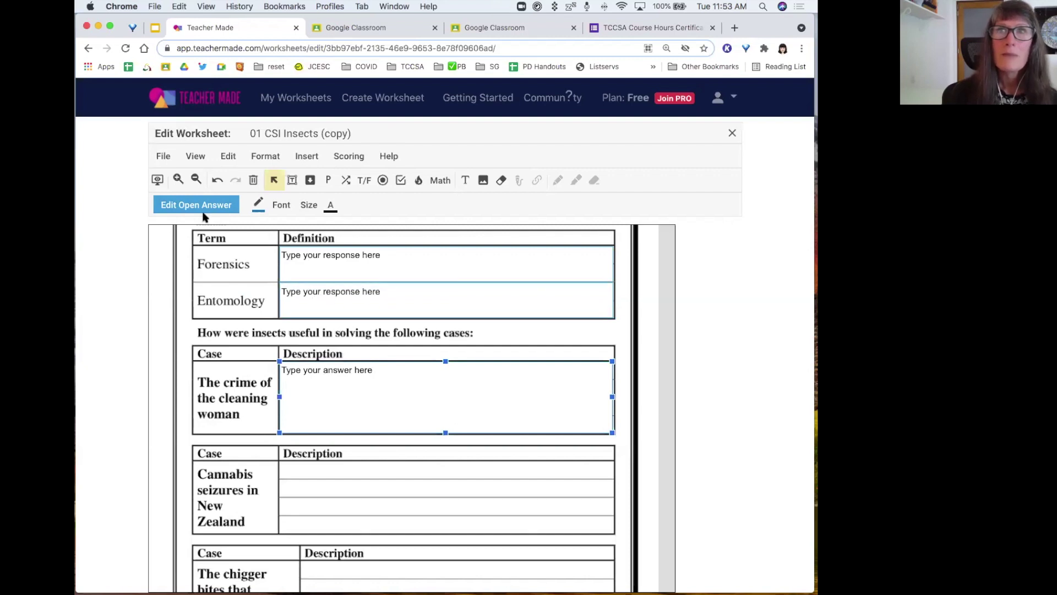
# - Preview the worksheet and answer the Forensics definition with "Forensics is Scientific tests or techniques used in connection with the detection of crime."
pyautogui.click(161, 186)
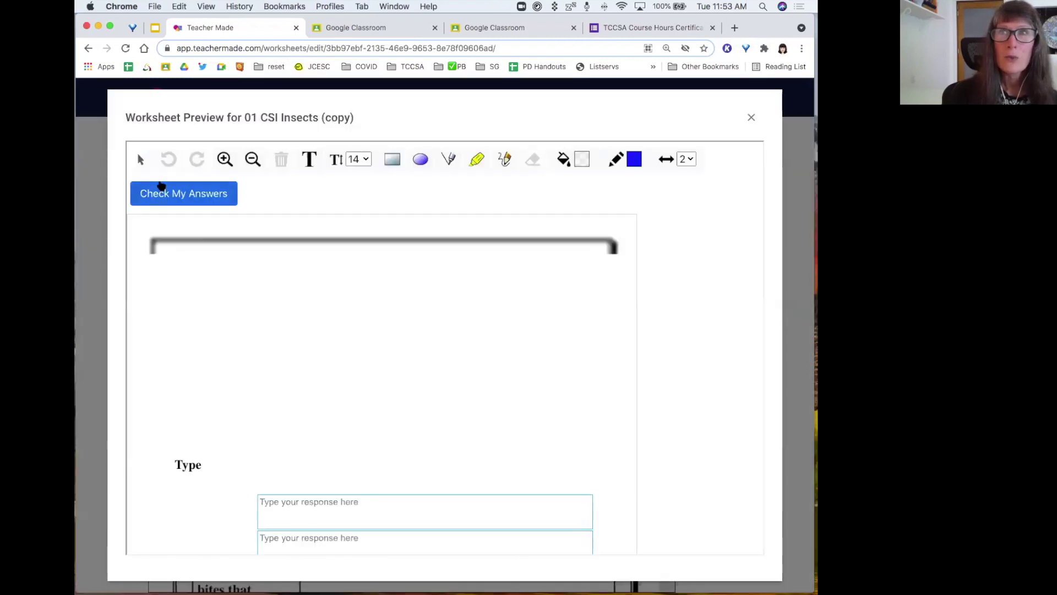
pyautogui.scroll(-5, 292, 386)
pyautogui.click(286, 324)
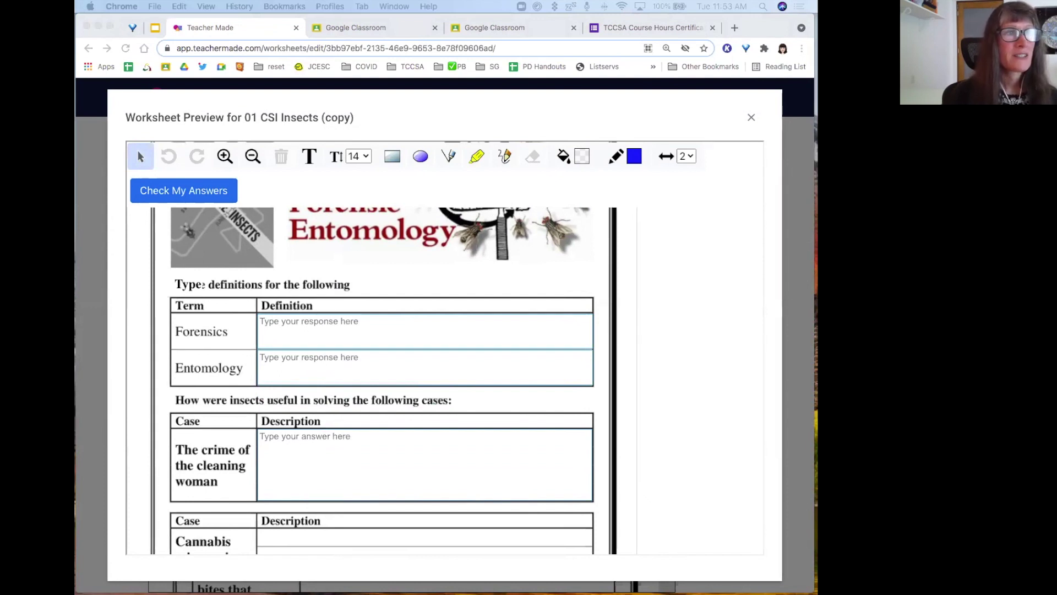
pyautogui.click(279, 320)
pyautogui.write('Forensics is Scientific tests or techniques used in connection with the detection of crime.')
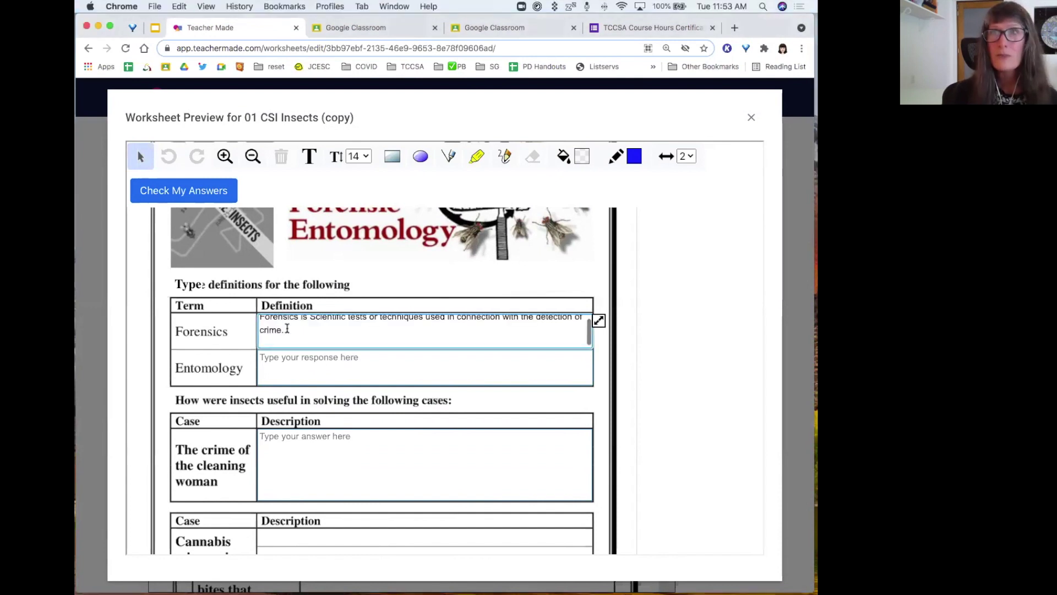
pyautogui.press('BackSpace')
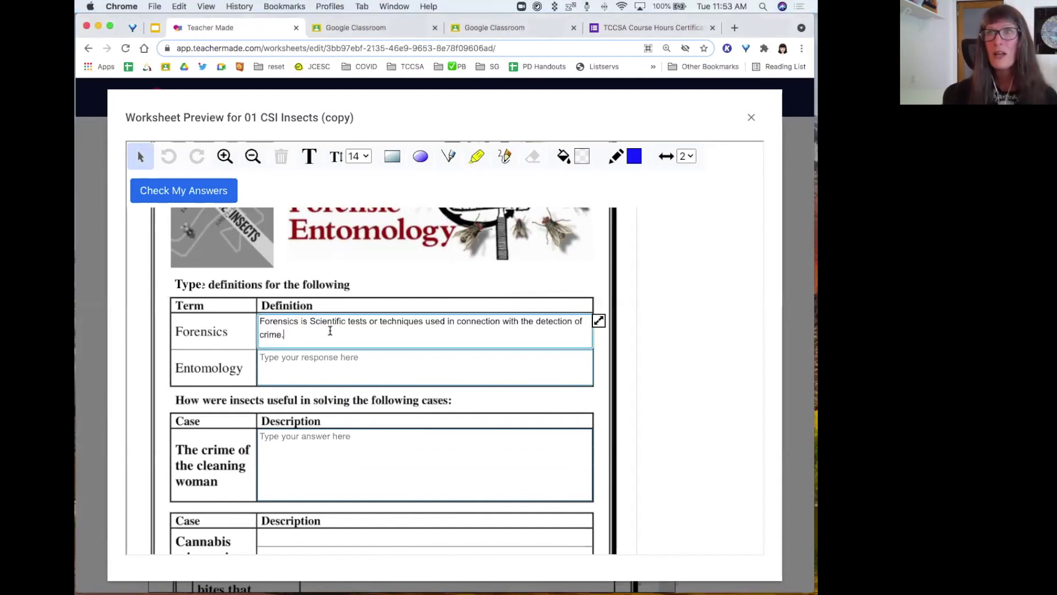
pyautogui.click(158, 333)
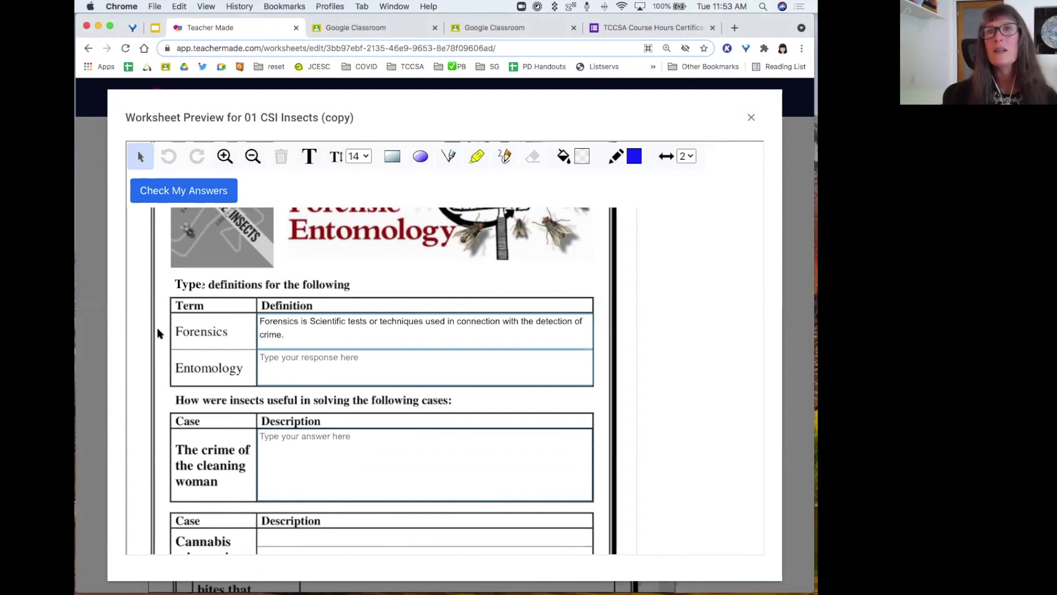
# - In the preview's time-of-death table, answer "warm" in the first Temperature of body field and try the Time since death field
pyautogui.scroll(-10, 185, 332)
pyautogui.scroll(-10, 187, 333)
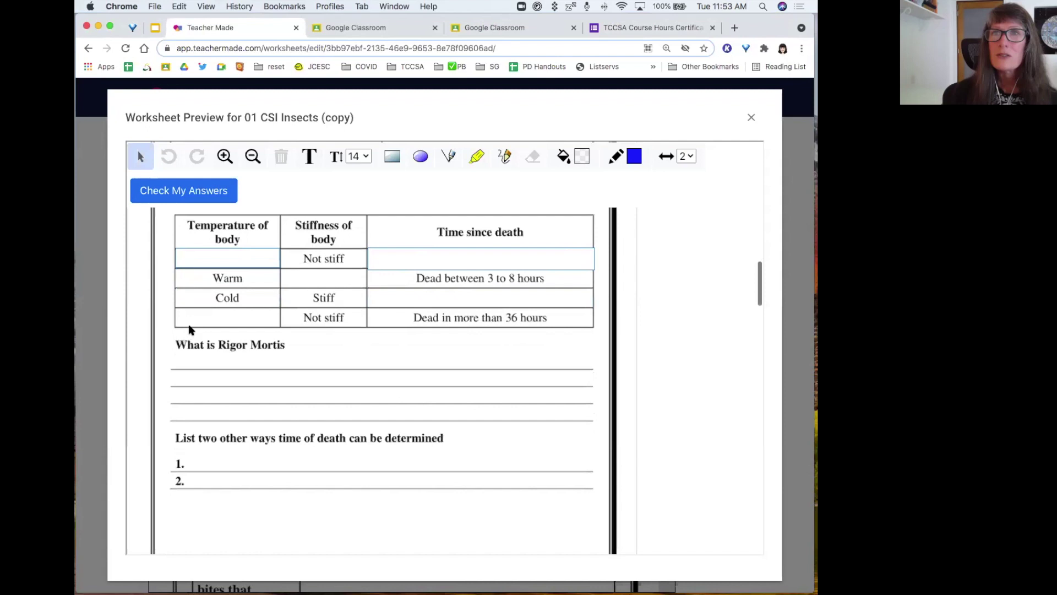
pyautogui.click(216, 255)
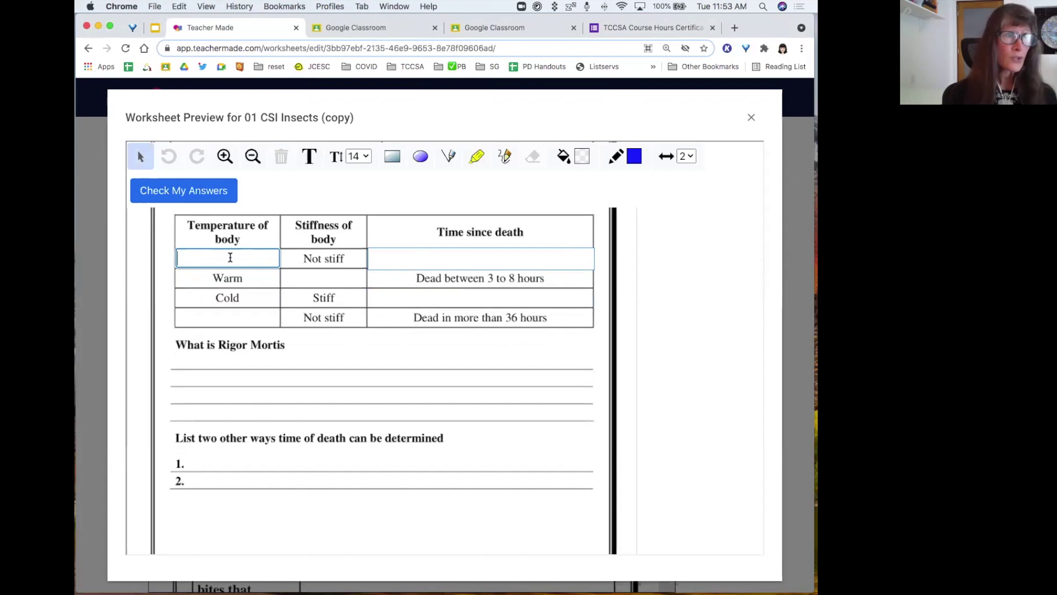
pyautogui.write('warm')
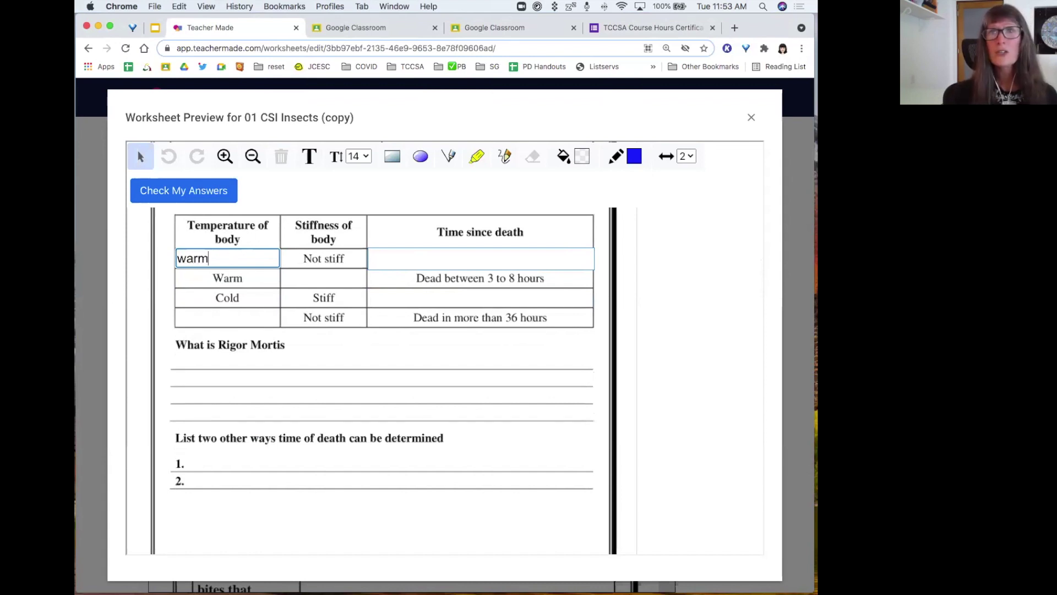
pyautogui.click(426, 262)
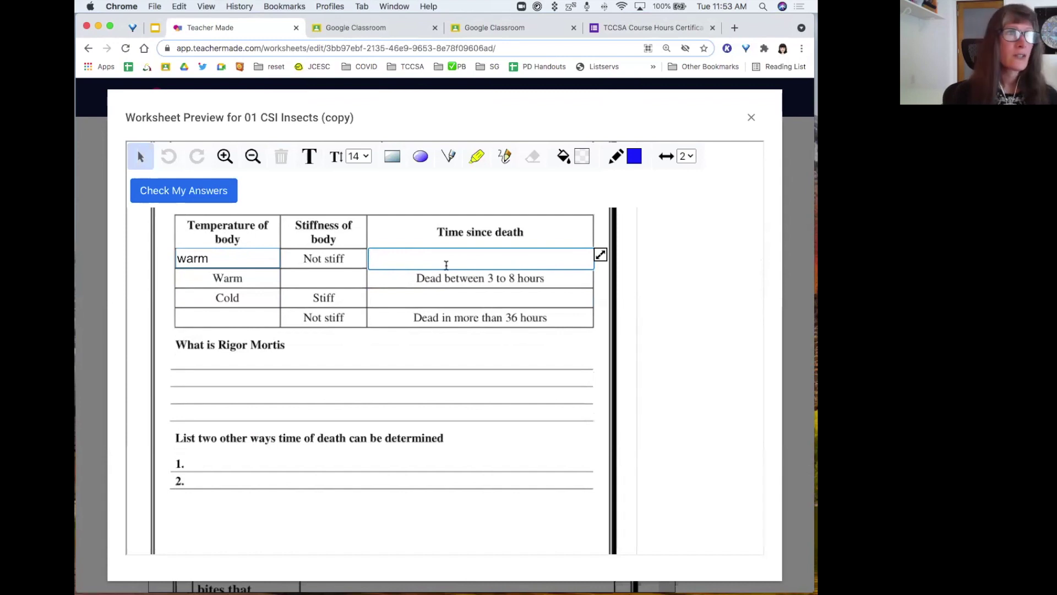
pyautogui.click(301, 278)
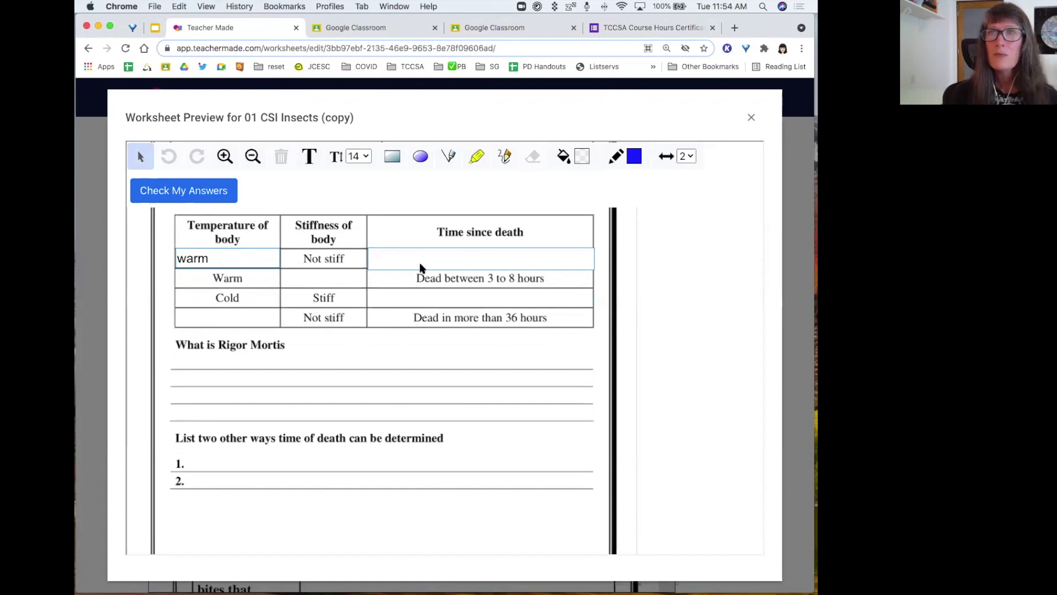
# - Check the answers in the preview, review how the short and open answer fields are marked, and close the preview
pyautogui.click(170, 197)
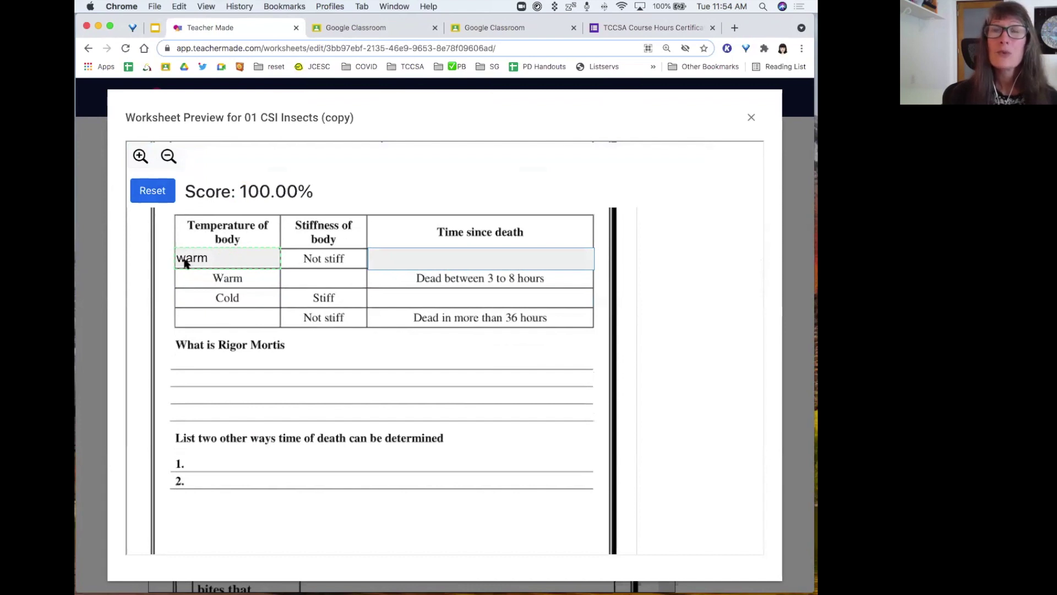
pyautogui.scroll(10, 249, 269)
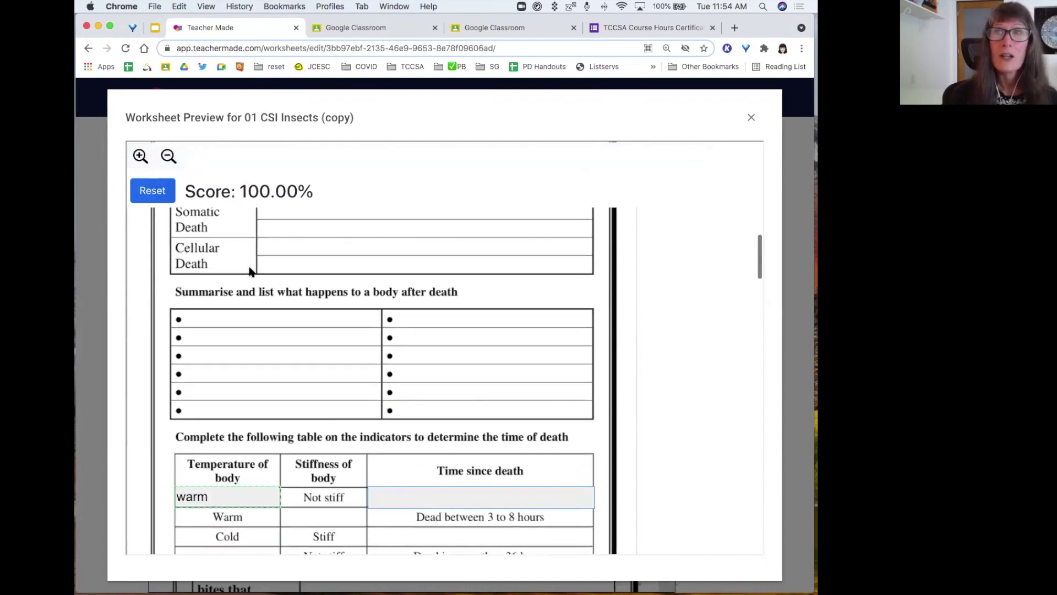
pyautogui.scroll(10, 250, 270)
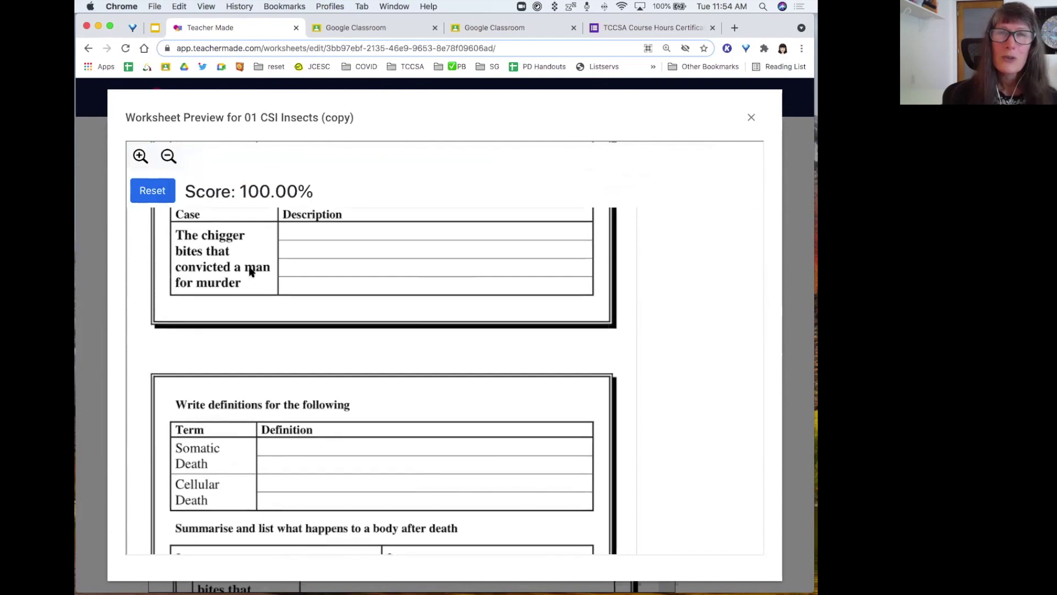
pyautogui.scroll(1, 250, 270)
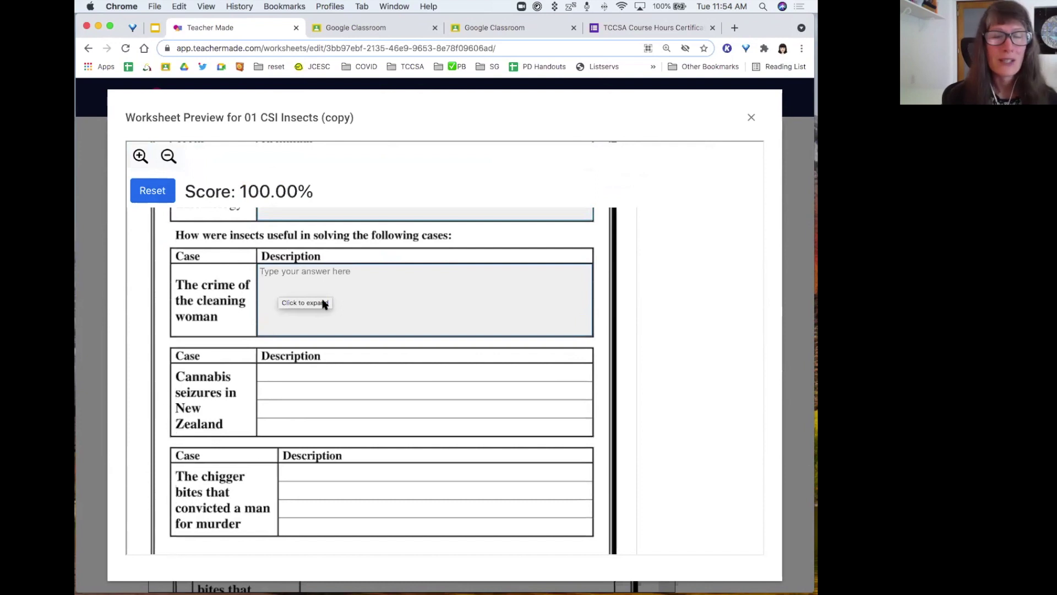
pyautogui.scroll(2, 324, 304)
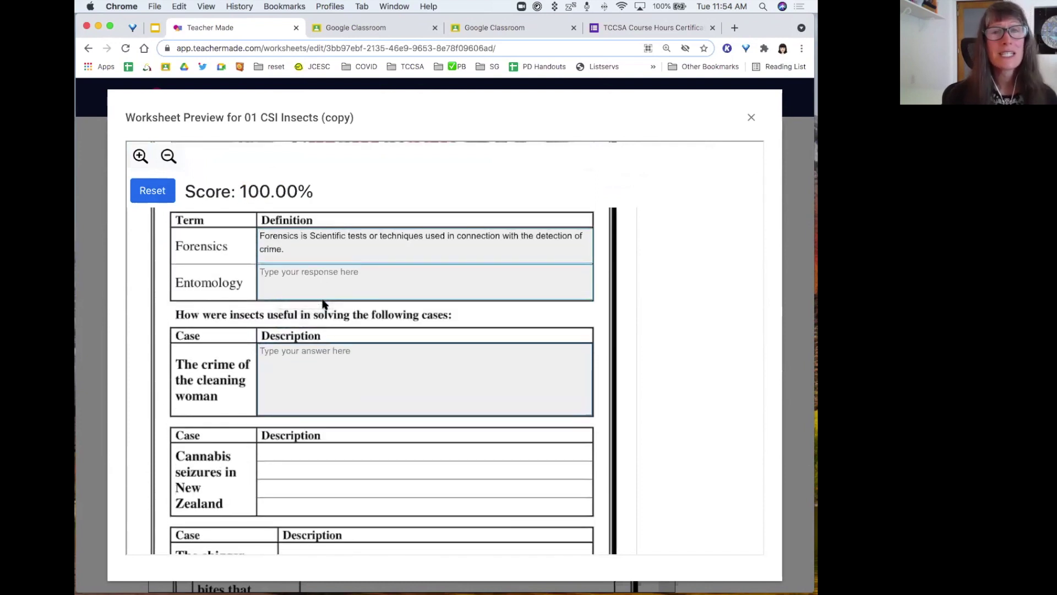
pyautogui.click(751, 117)
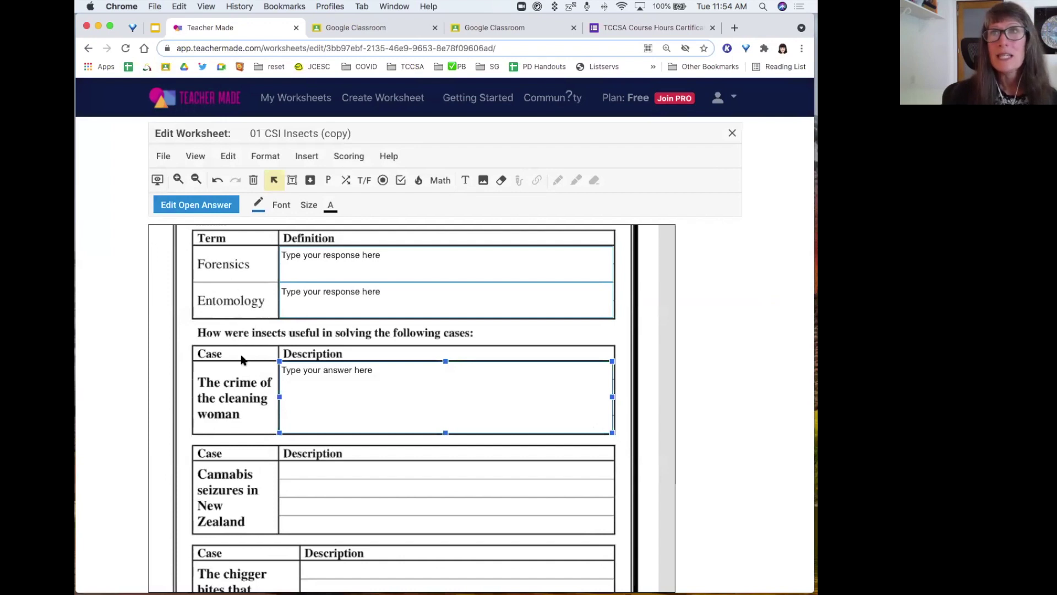
# - Insert a short answer field in the empty Stiffness of body cell of the Warm row and give it a blue border
pyautogui.scroll(-5, 242, 355)
pyautogui.scroll(-10, 242, 359)
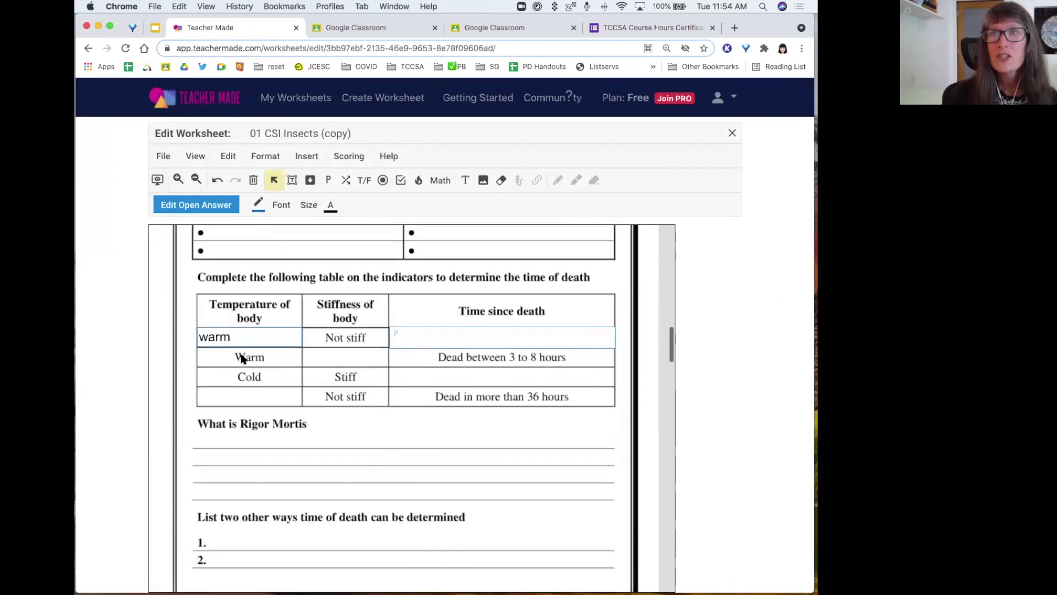
pyautogui.click(247, 279)
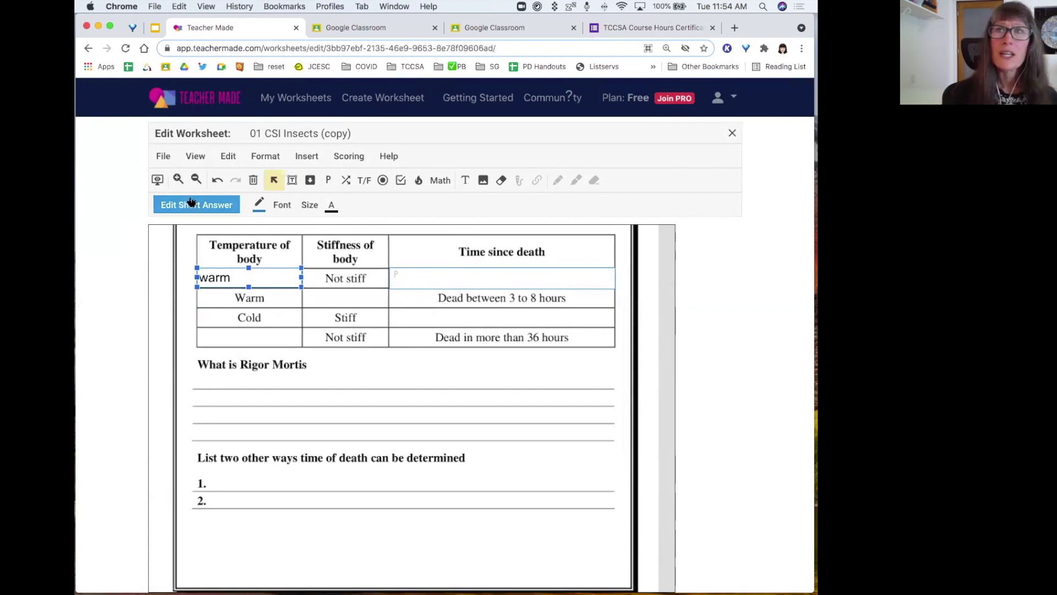
pyautogui.click(292, 181)
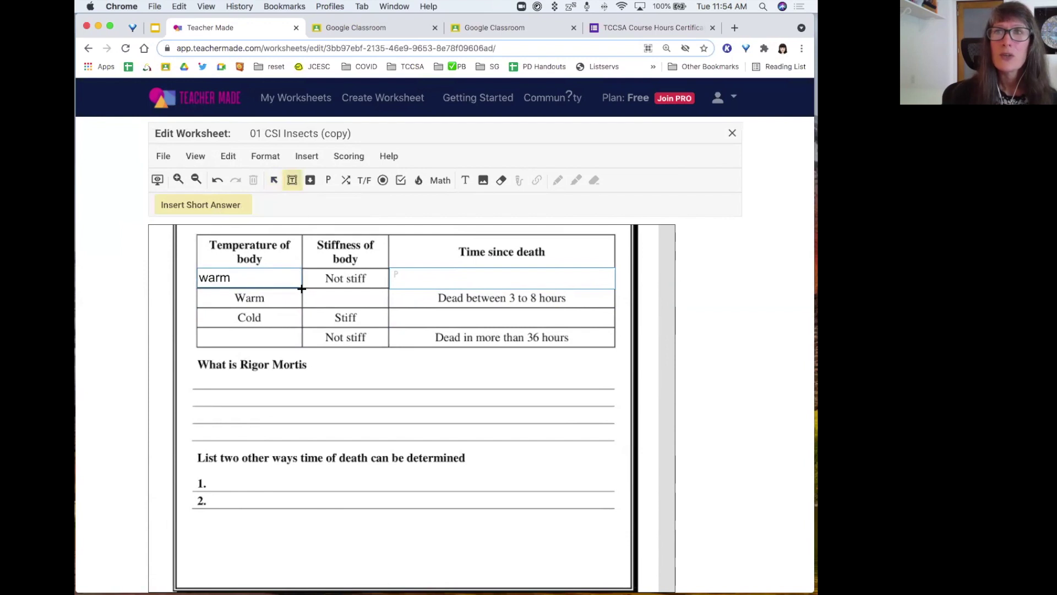
pyautogui.moveTo(302, 287); pyautogui.dragTo(387, 307)
pyautogui.click(259, 203)
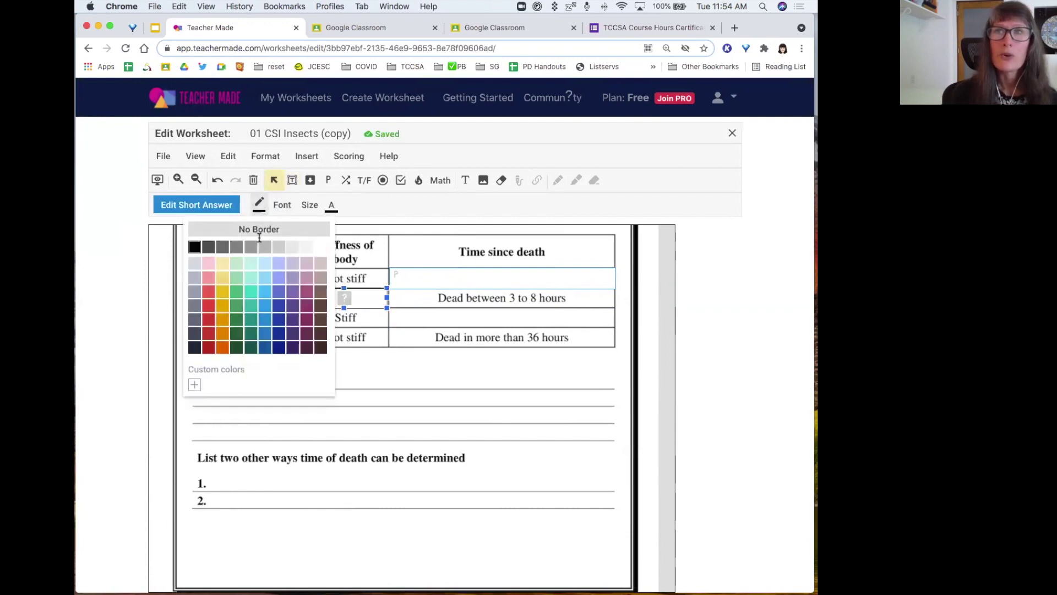
pyautogui.click(265, 335)
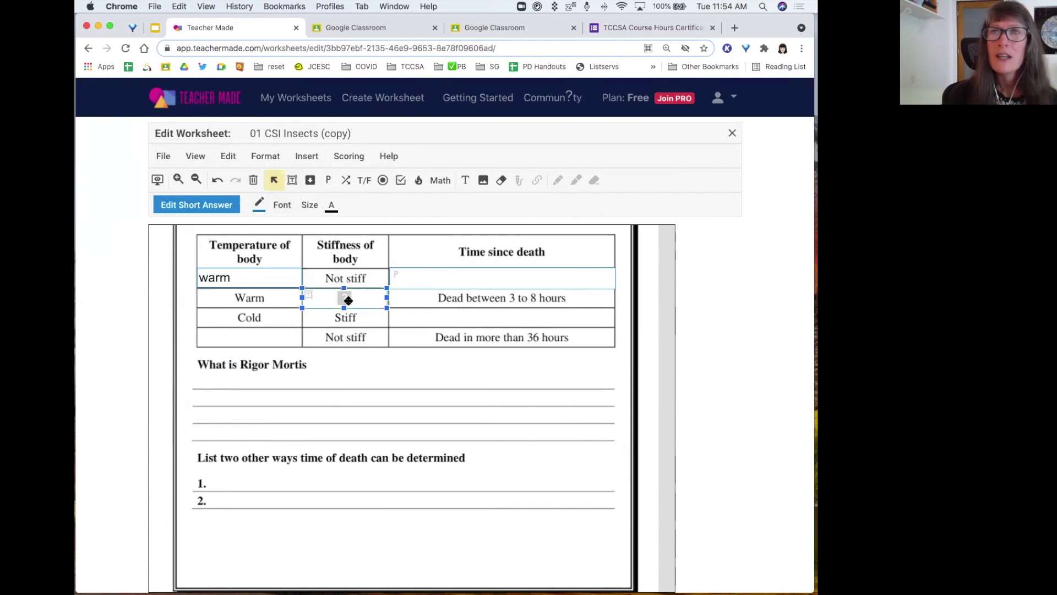
# - Set the correct answer of the new Stiffness of body field to "stiff" and save the changes
pyautogui.click(197, 208)
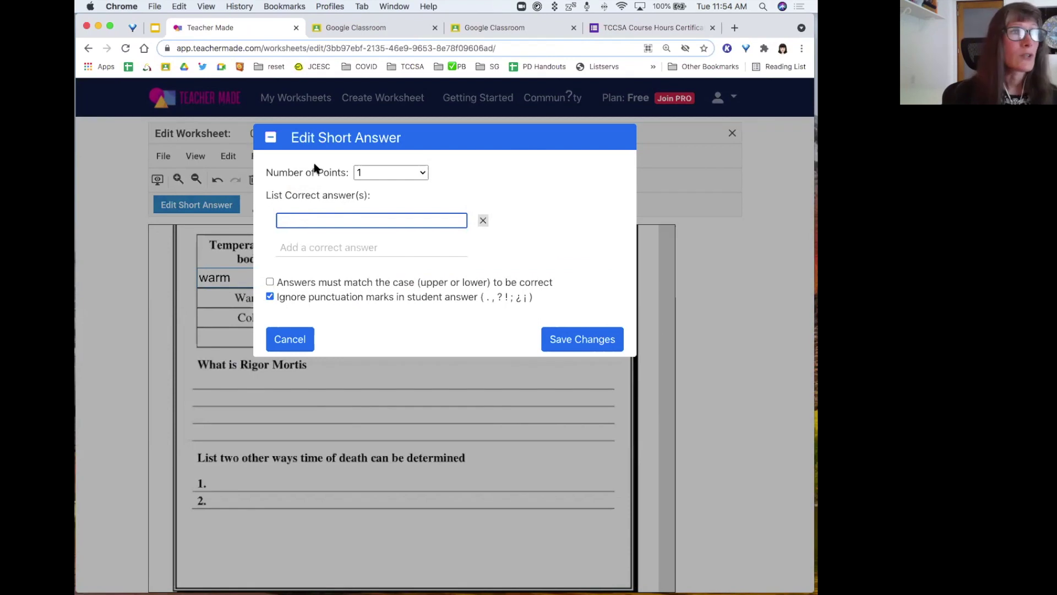
pyautogui.write('stiff')
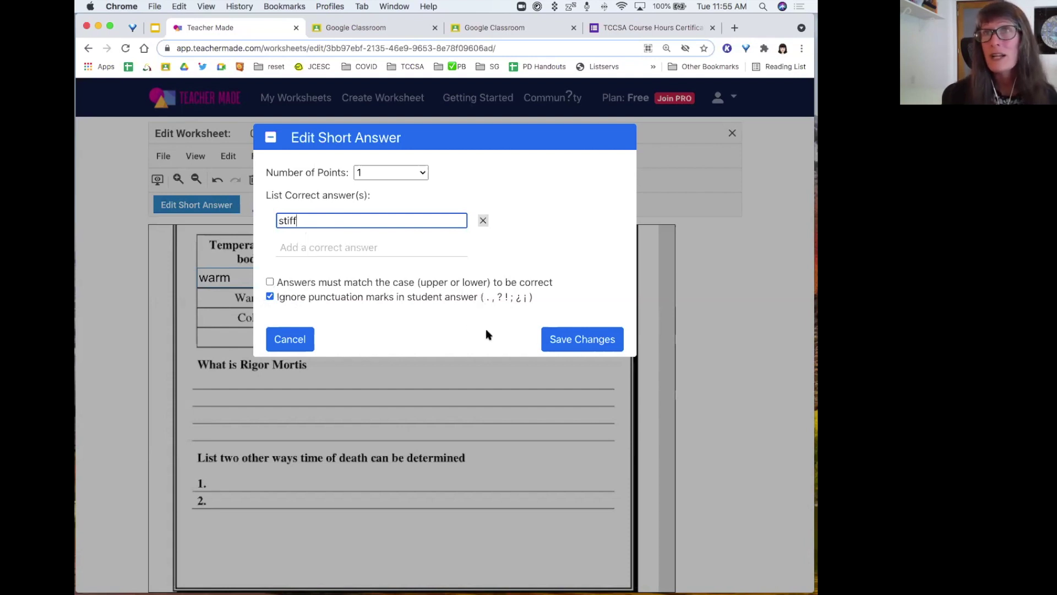
pyautogui.click(574, 340)
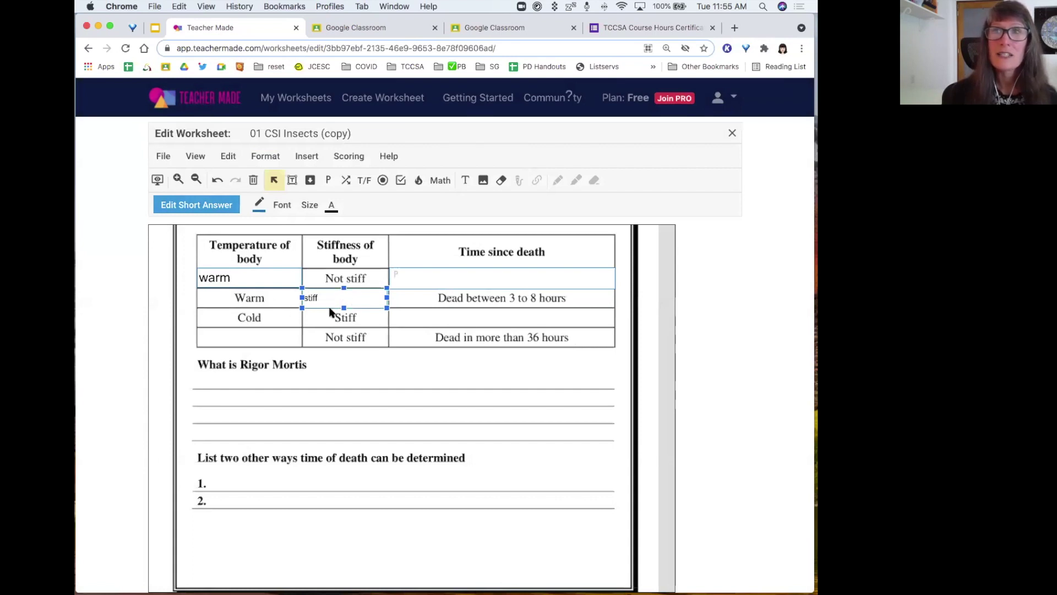
# - Duplicate the "warm" short answer field into the last row's Temperature of body cell and set its correct answer to "cold"
pyautogui.click(238, 278)
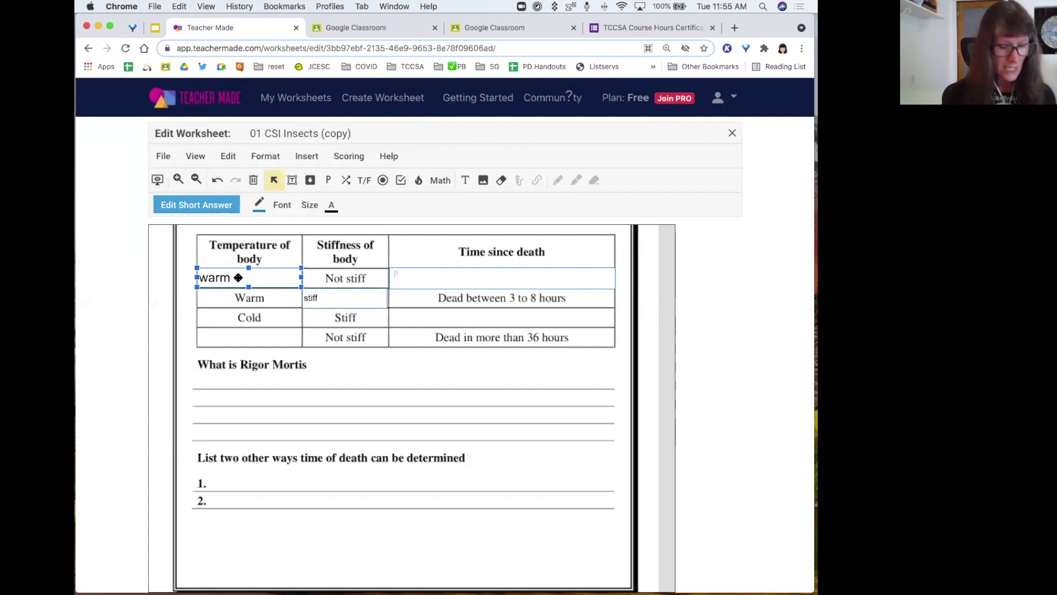
pyautogui.press('super+v')
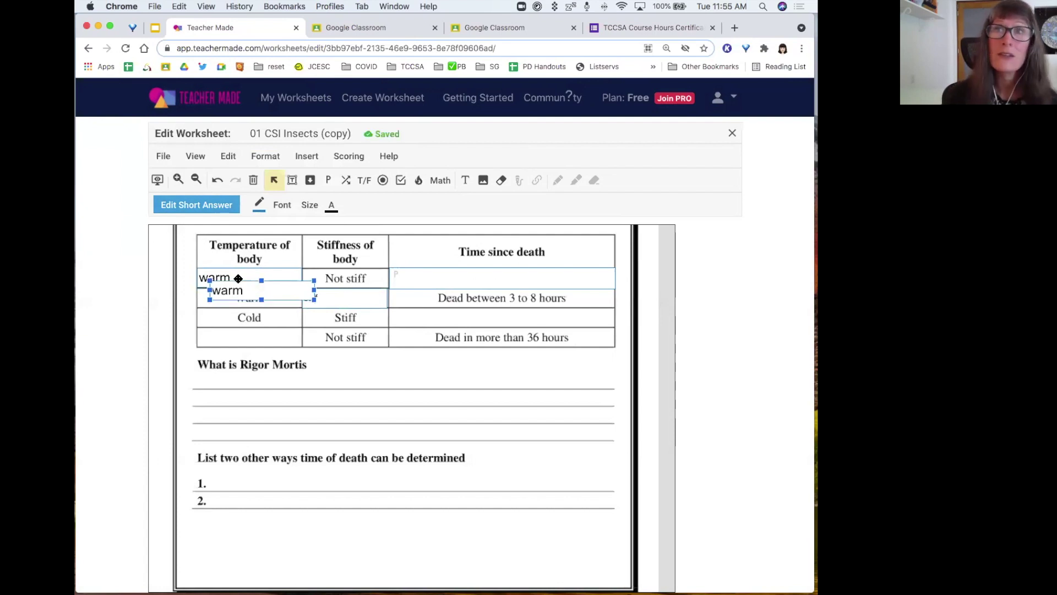
pyautogui.moveTo(238, 292); pyautogui.dragTo(224, 337)
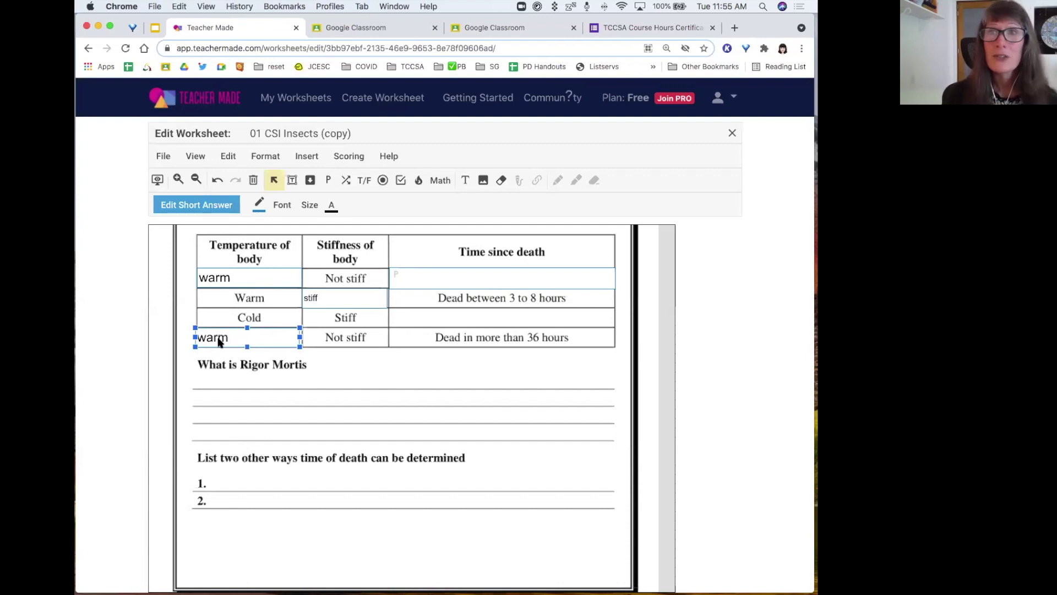
pyautogui.doubleClick(220, 338)
pyautogui.doubleClick(306, 221)
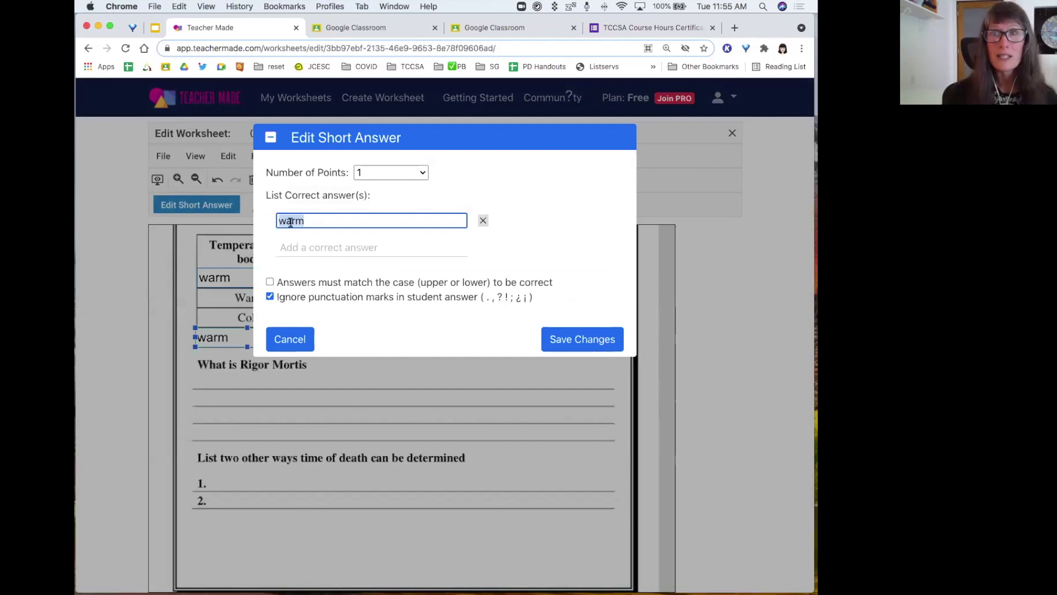
pyautogui.write('s')
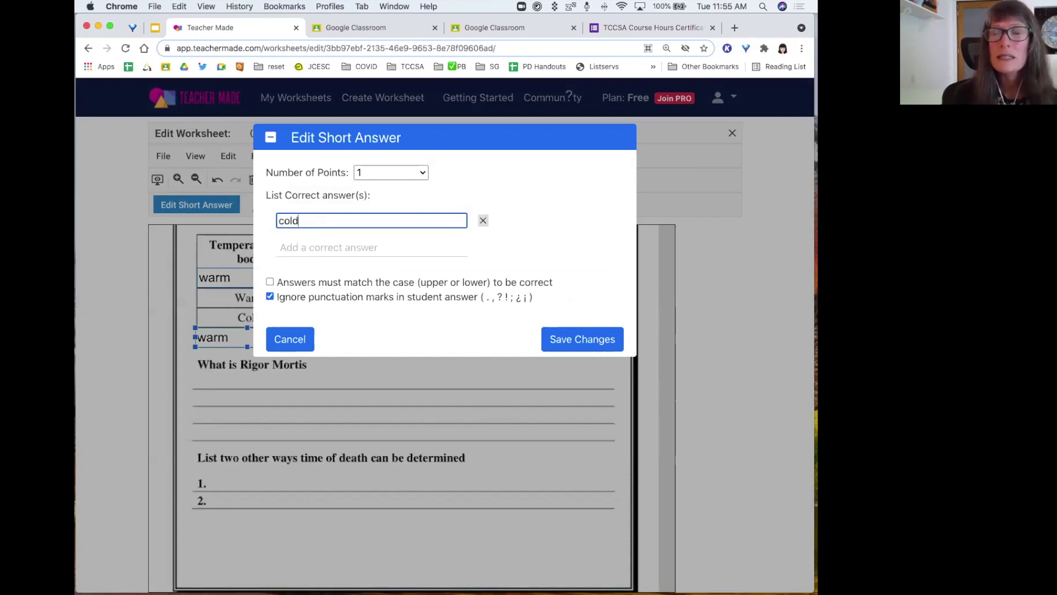
pyautogui.click(566, 338)
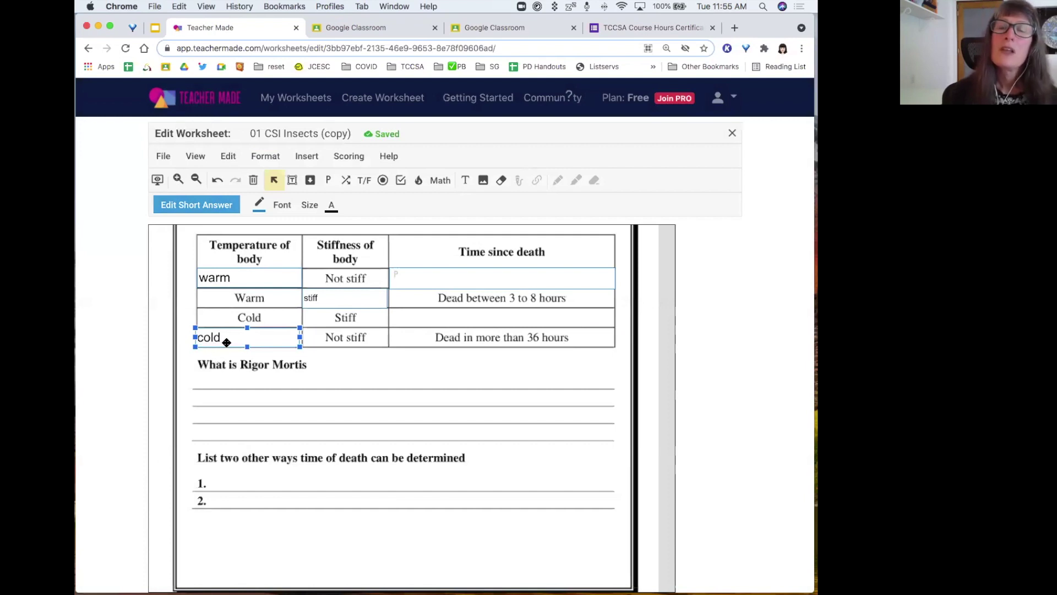
# - Preview the CSI Insects worksheet and locate the short answer fields in the time-of-death indicators table
pyautogui.click(219, 281)
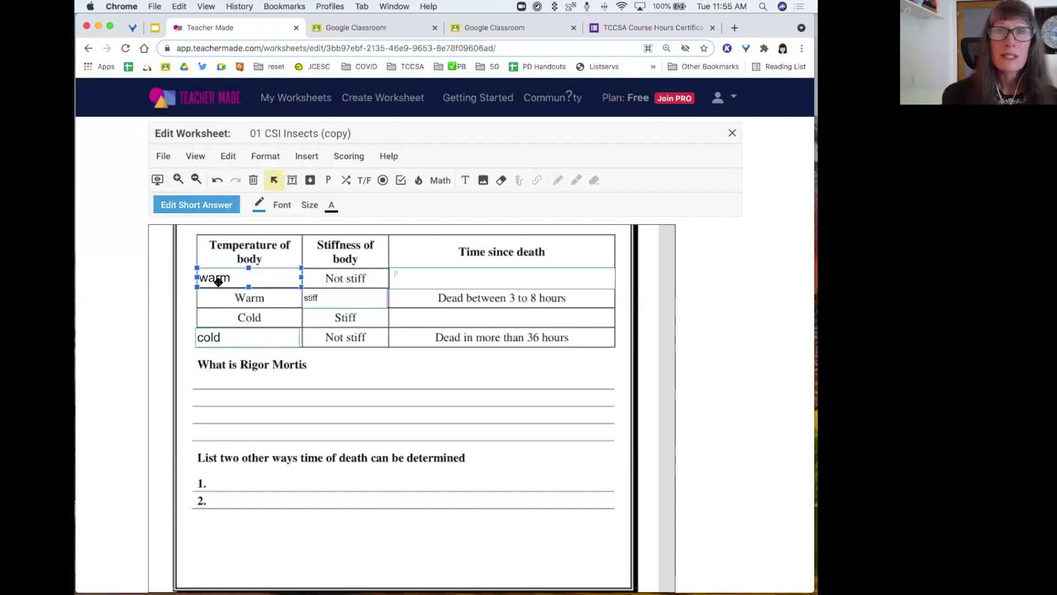
pyautogui.click(324, 302)
pyautogui.click(251, 341)
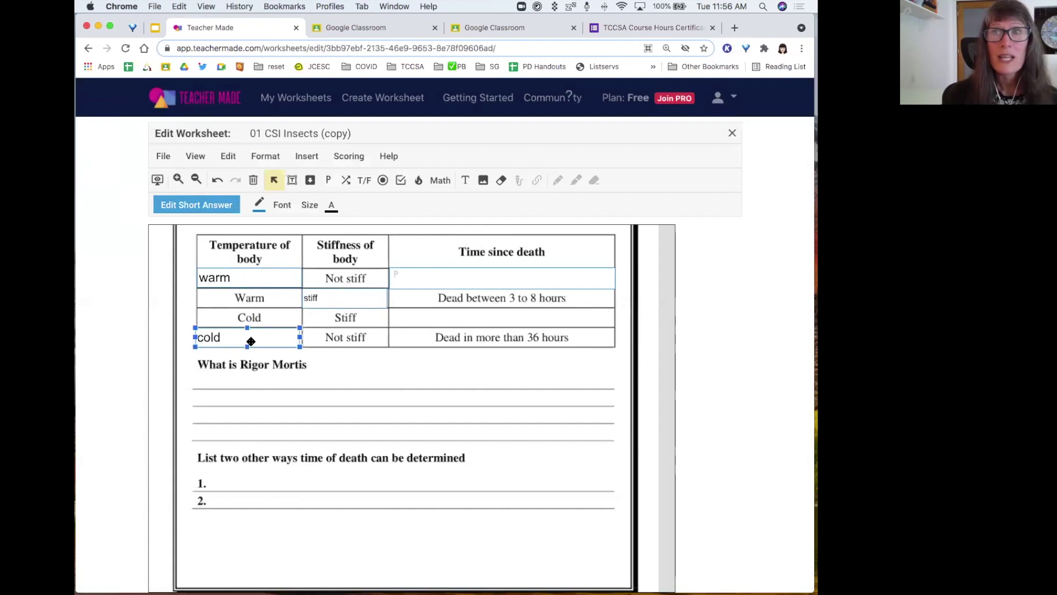
pyautogui.click(157, 180)
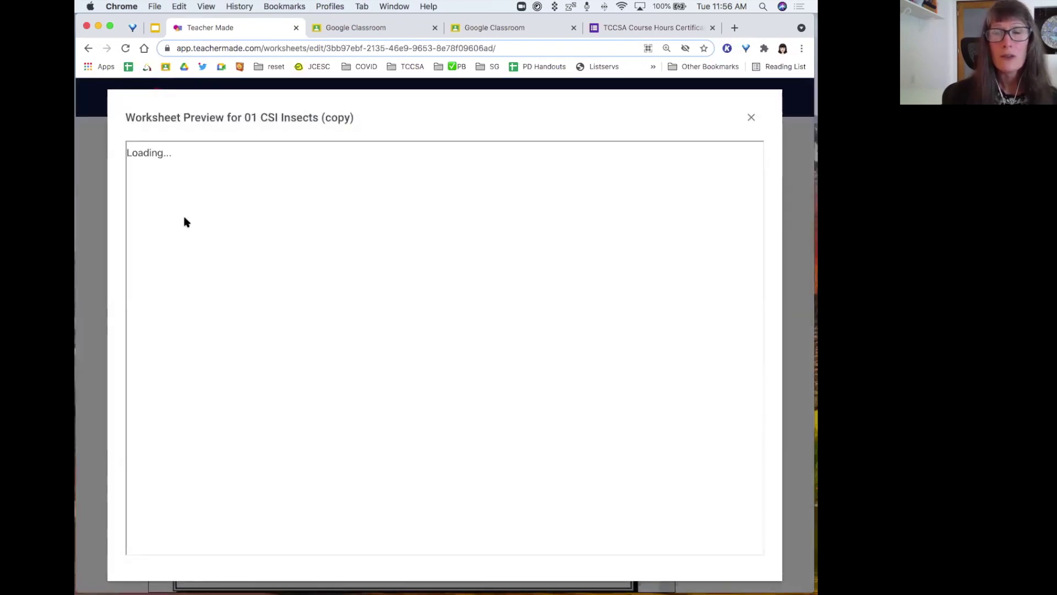
pyautogui.scroll(-10, 314, 424)
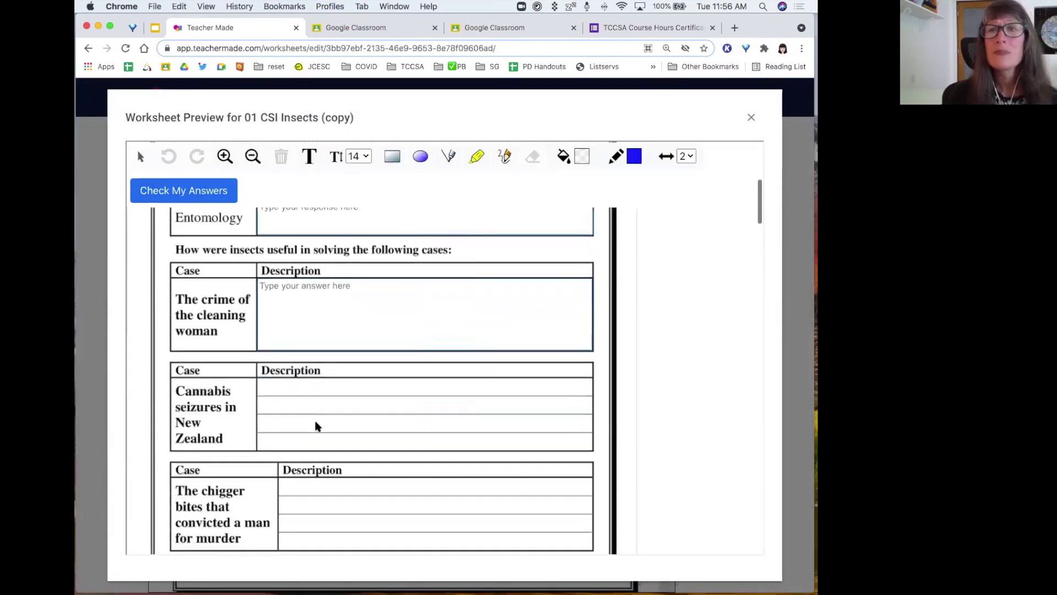
pyautogui.scroll(-10, 316, 426)
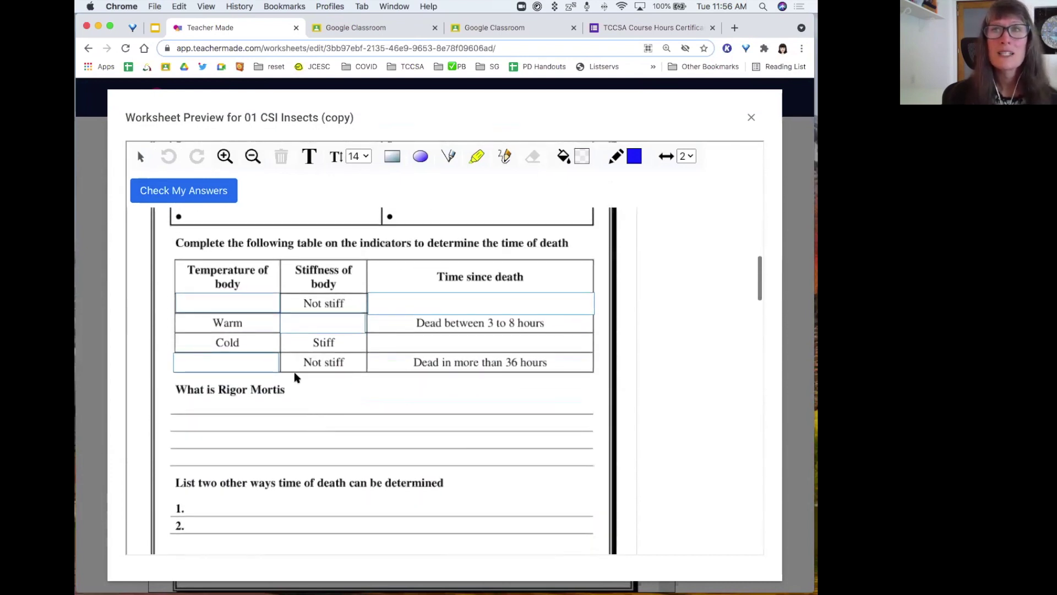
pyautogui.click(235, 306)
pyautogui.click(303, 326)
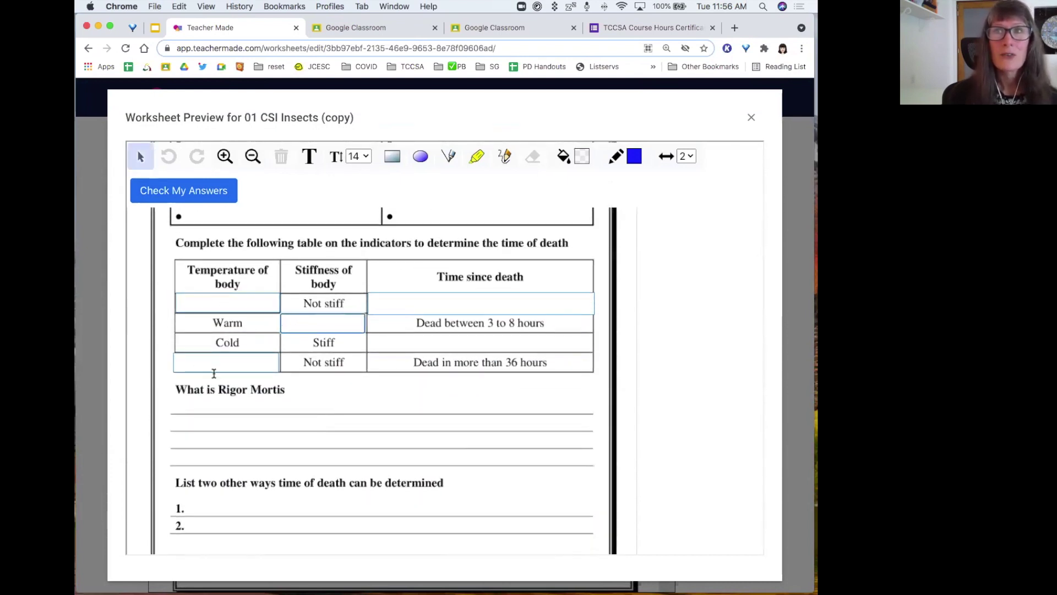
# - Answer the table's short answer fields in the preview with "warm", "stiff" and "cold", check the answers and close the preview
pyautogui.click(188, 303)
pyautogui.write('warm')
pyautogui.click(302, 327)
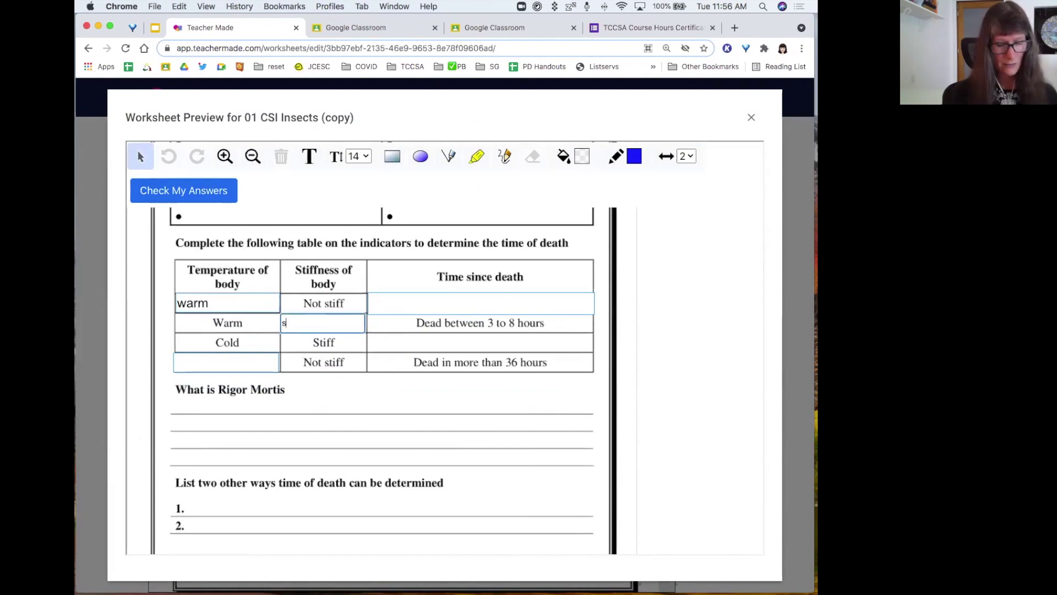
pyautogui.scroll(-1, 267, 378)
pyautogui.click(232, 354)
pyautogui.write('cold')
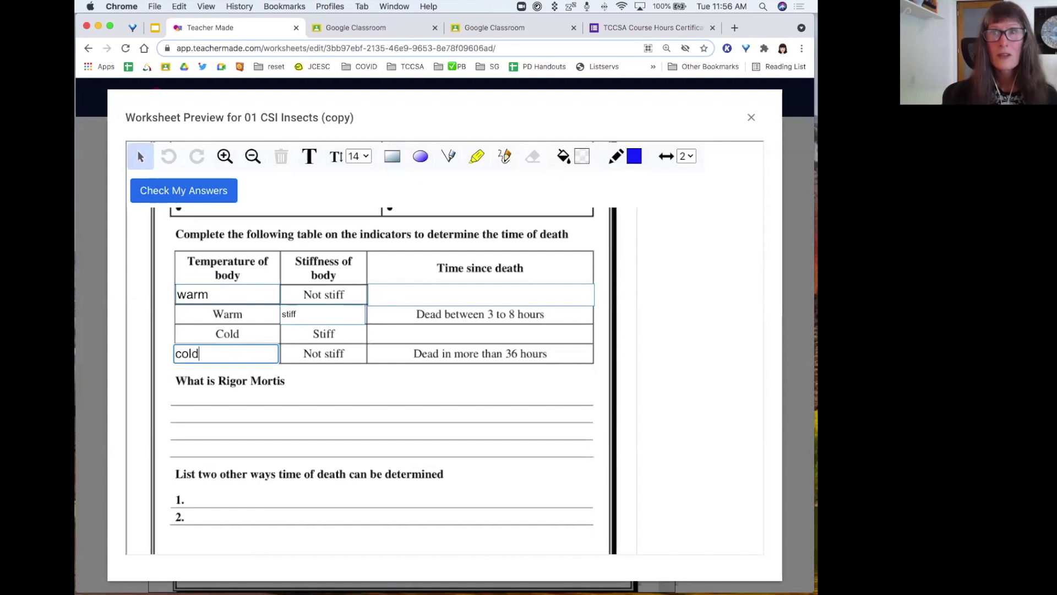
pyautogui.click(188, 197)
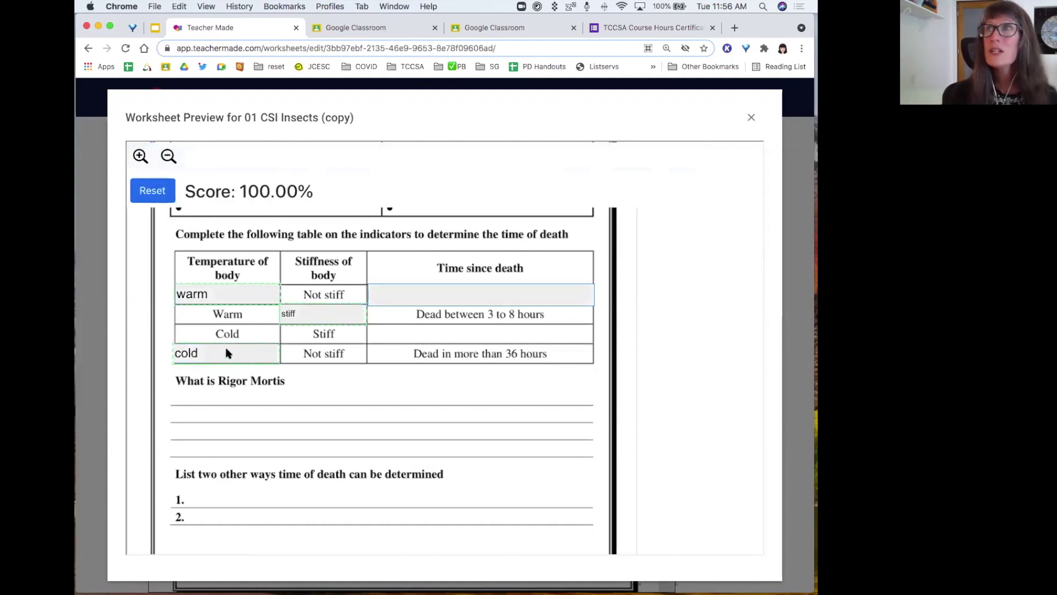
pyautogui.click(751, 118)
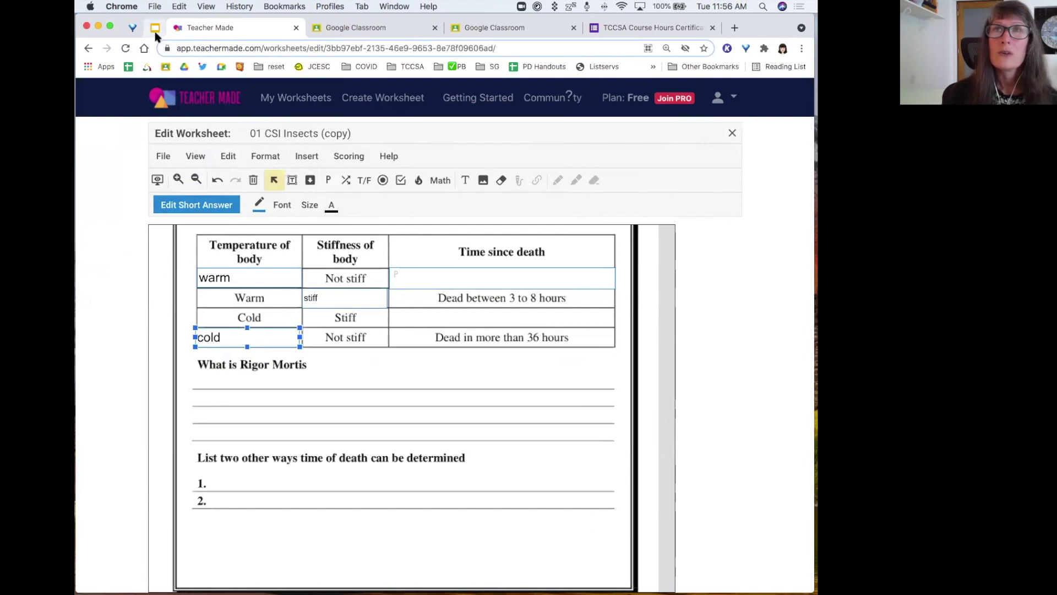
# - Return to the worksheet list and open the content of 02 Rock Cycle (copy) for editing
pyautogui.click(279, 103)
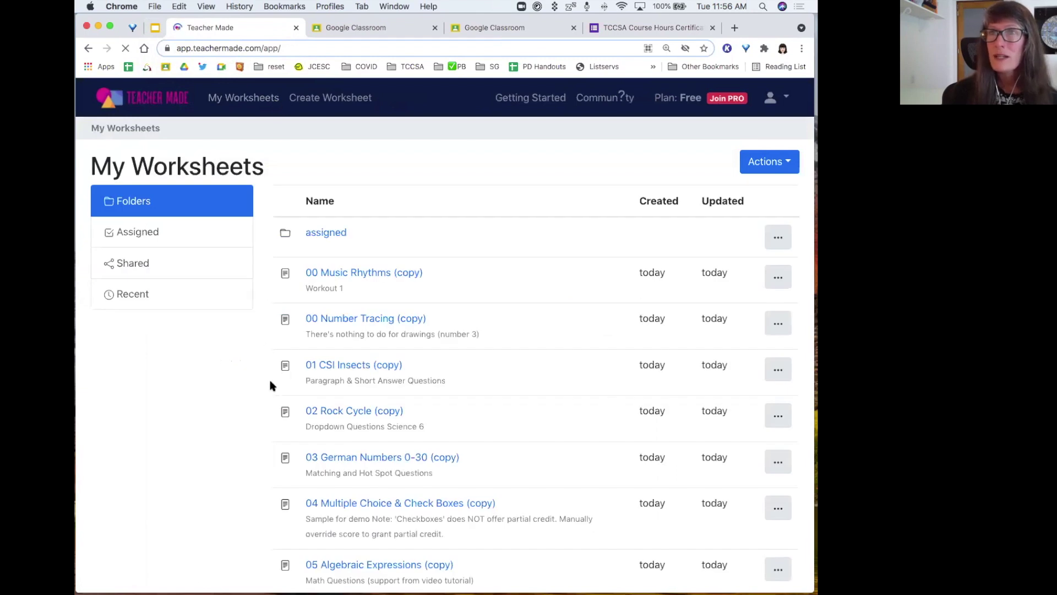
pyautogui.scroll(-3, 257, 454)
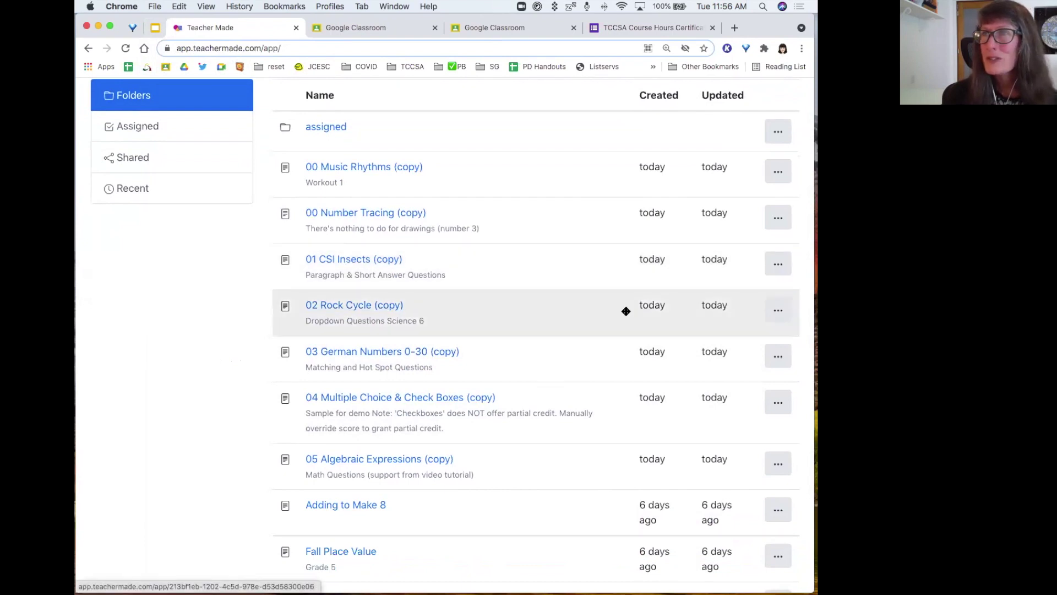
pyautogui.click(778, 312)
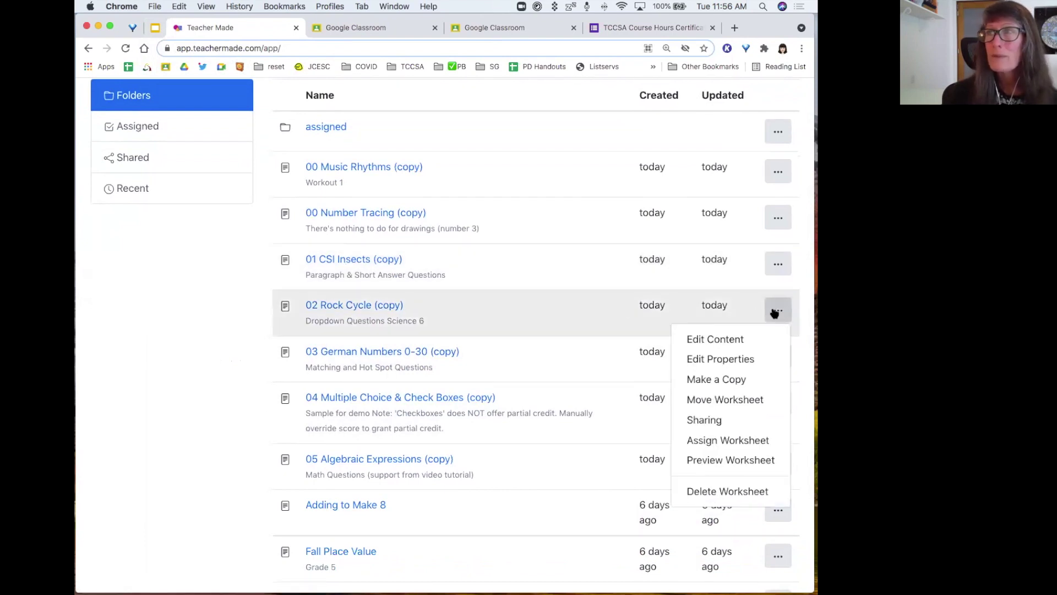
pyautogui.click(709, 339)
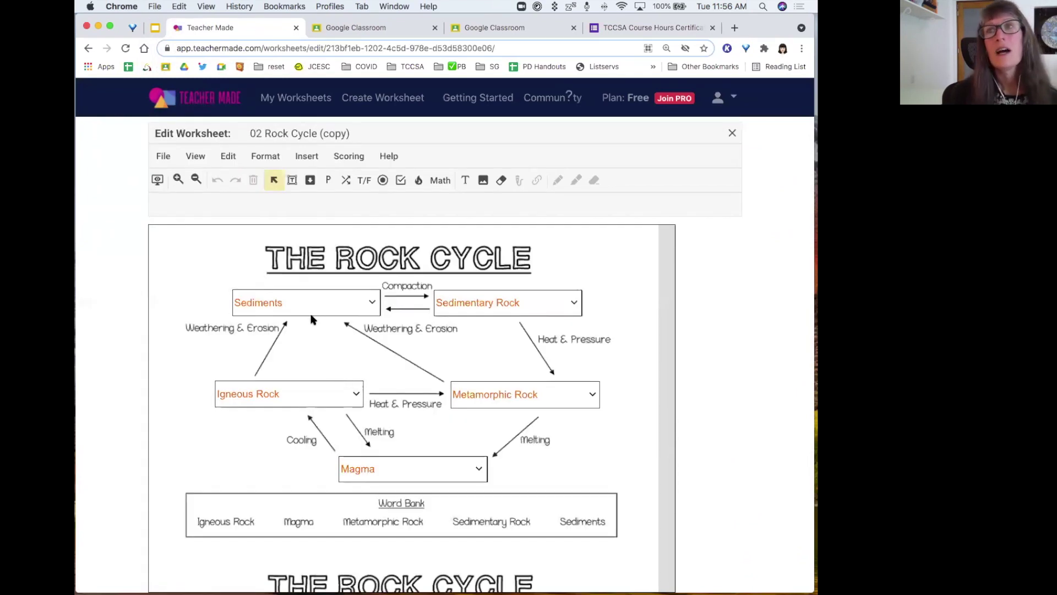
# - Try to cover the second, unanswered Rock Cycle diagram and its word bank with a color block
pyautogui.scroll(-5, 312, 320)
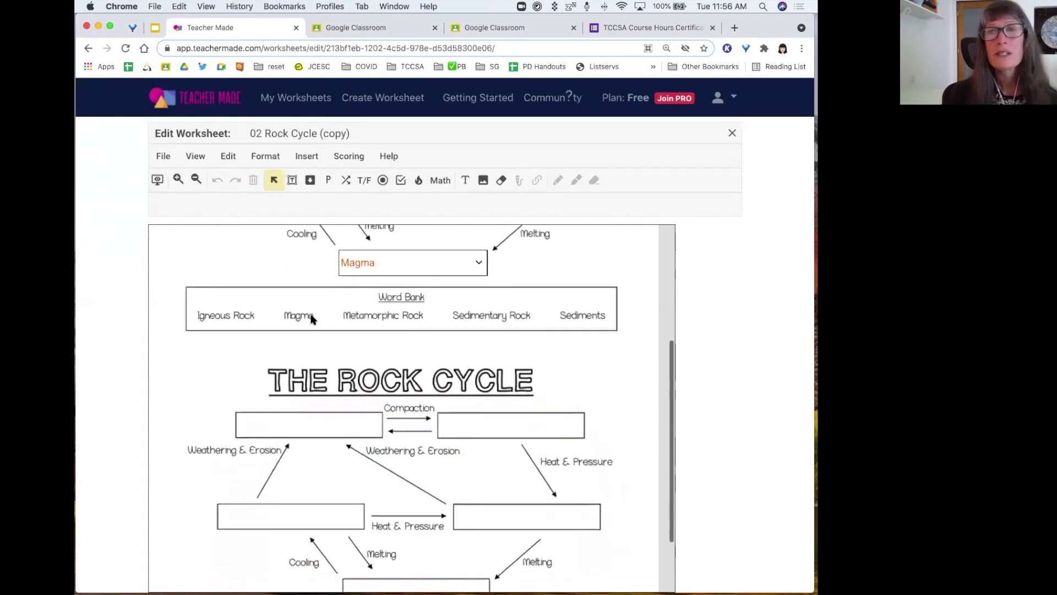
pyautogui.scroll(5, 311, 319)
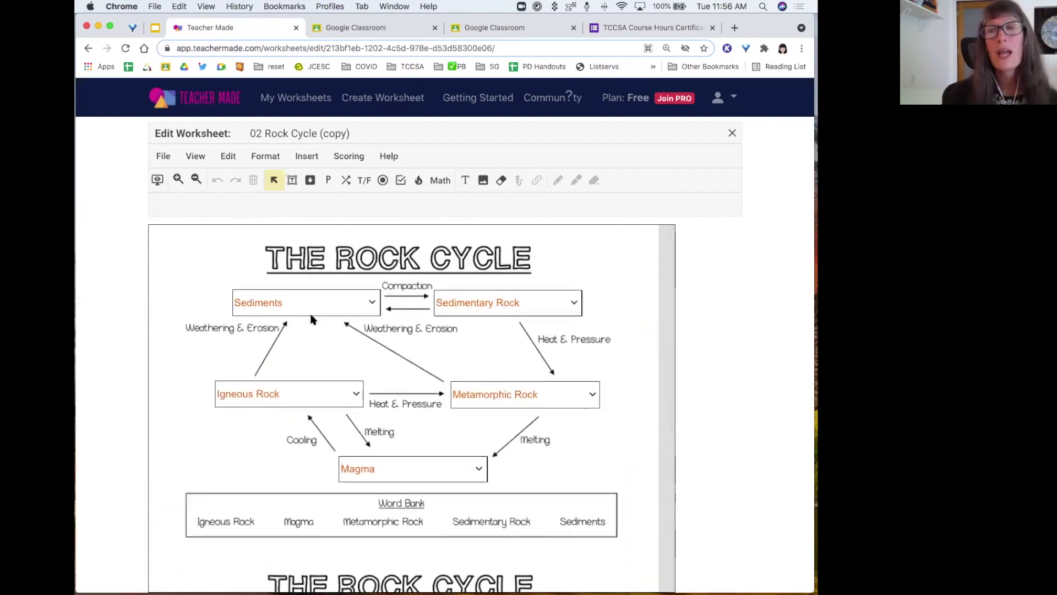
pyautogui.scroll(-3, 311, 319)
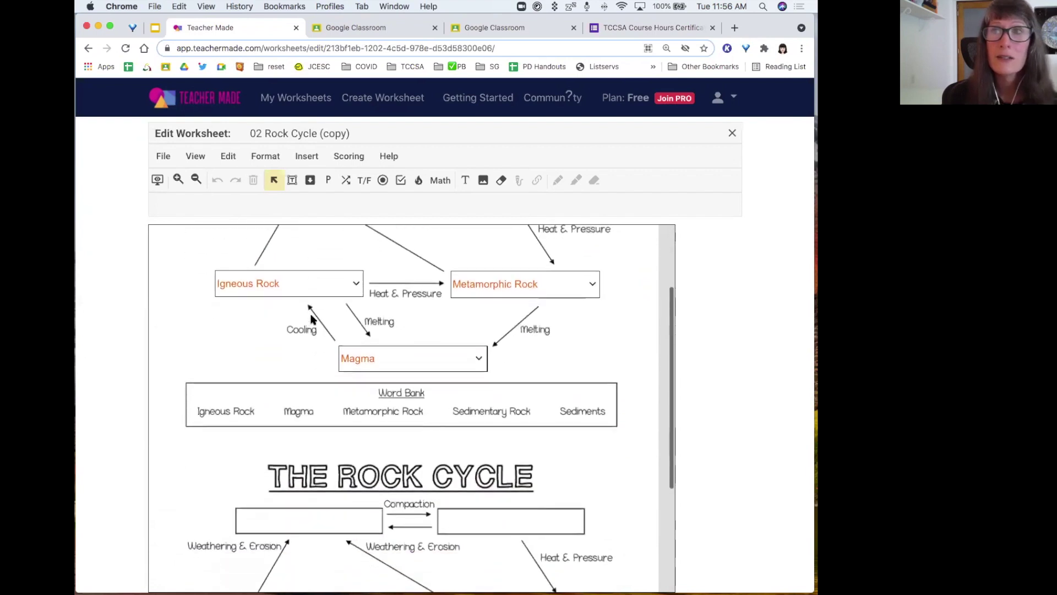
pyautogui.scroll(-2, 311, 319)
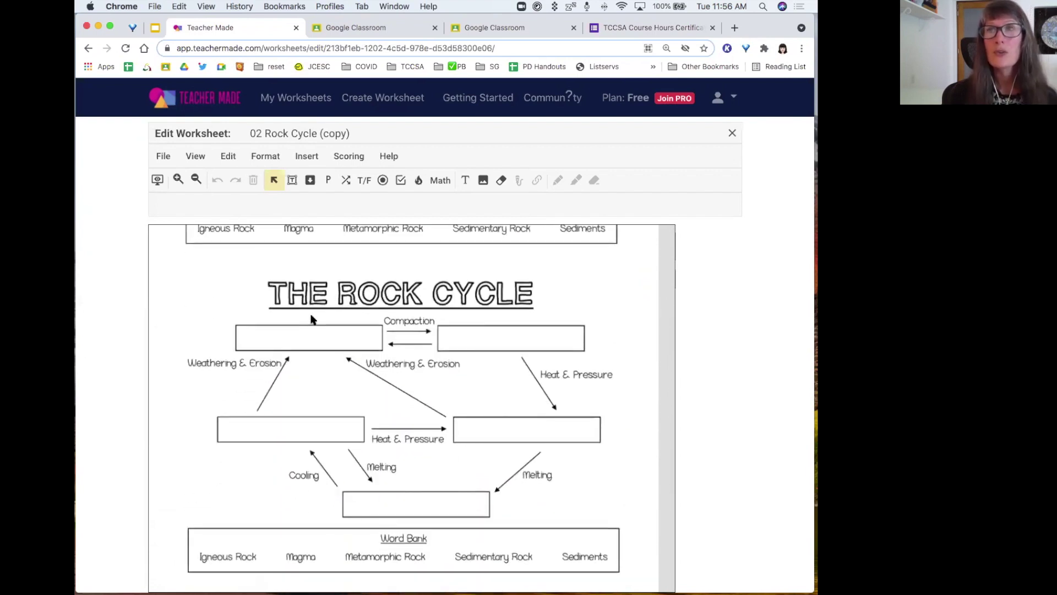
pyautogui.scroll(1, 311, 319)
pyautogui.click(466, 182)
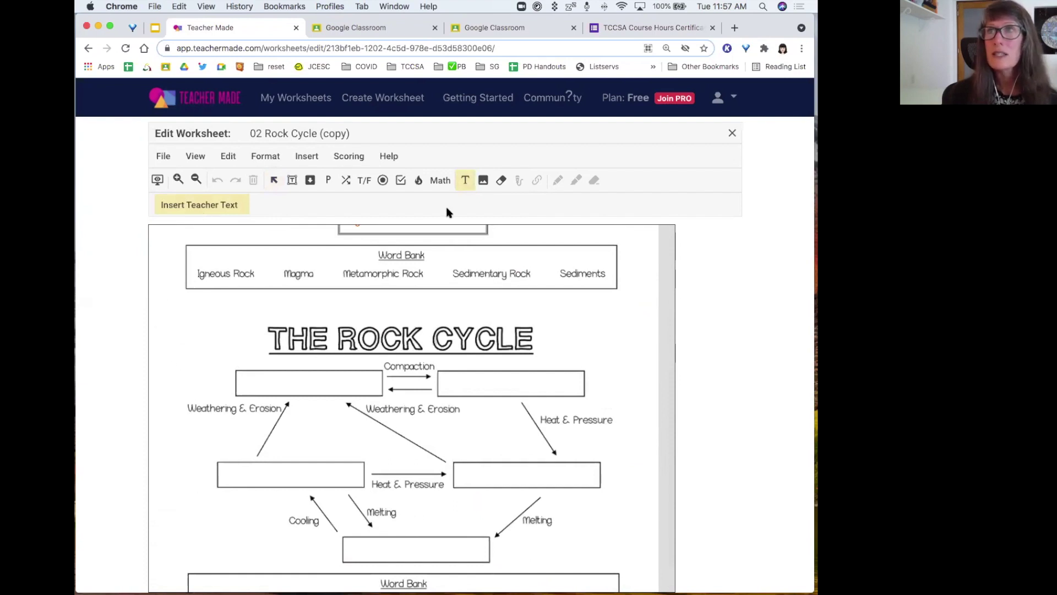
pyautogui.click(501, 180)
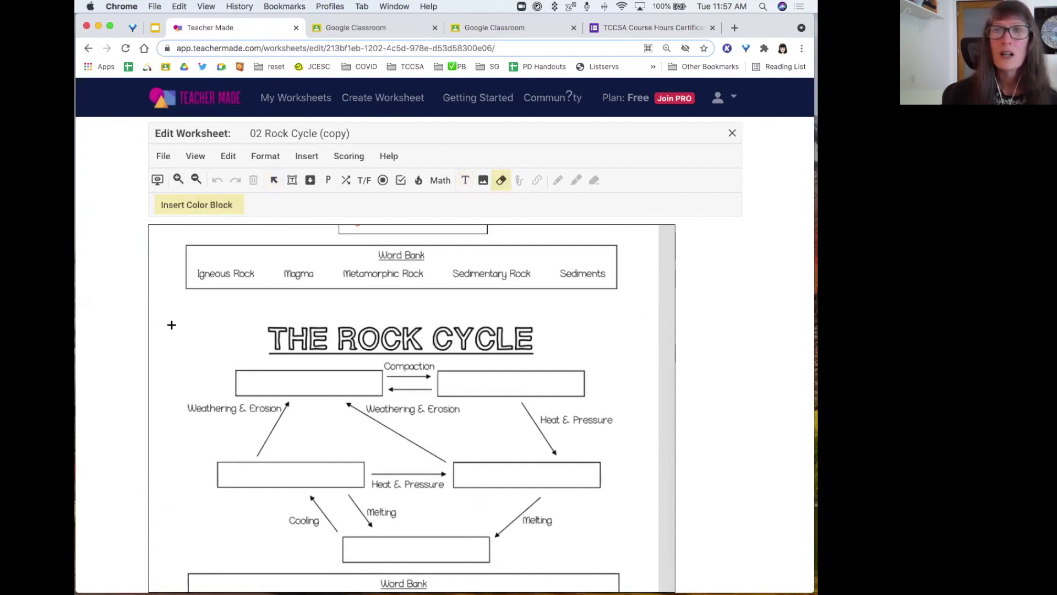
pyautogui.moveTo(157, 310); pyautogui.dragTo(612, 588)
pyautogui.scroll(-1, 361, 431)
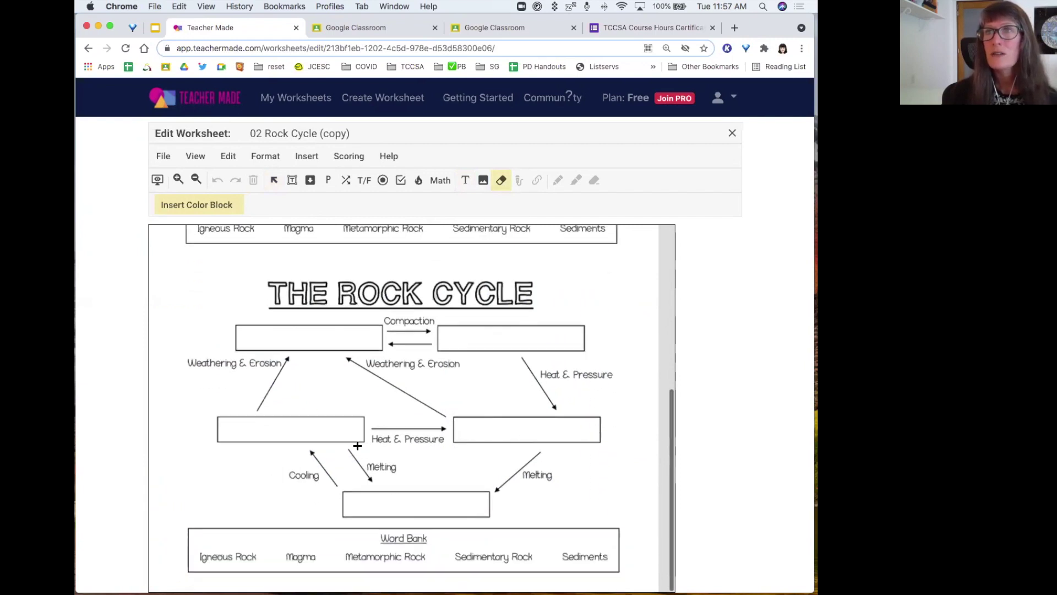
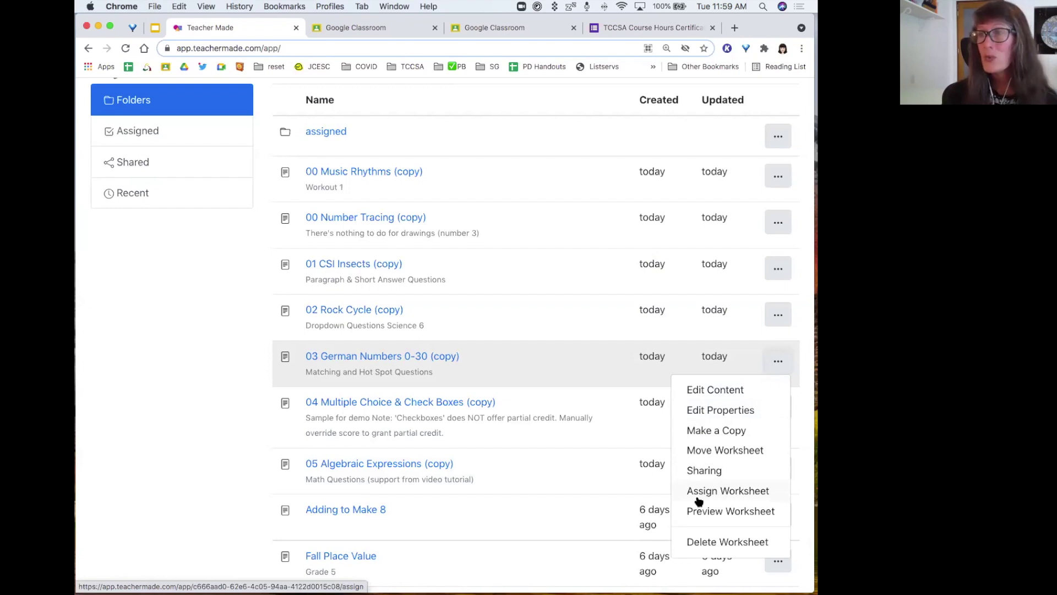
# - Open the content of the 03 German Numbers 0-30 (copy) worksheet for editing
pyautogui.click(700, 390)
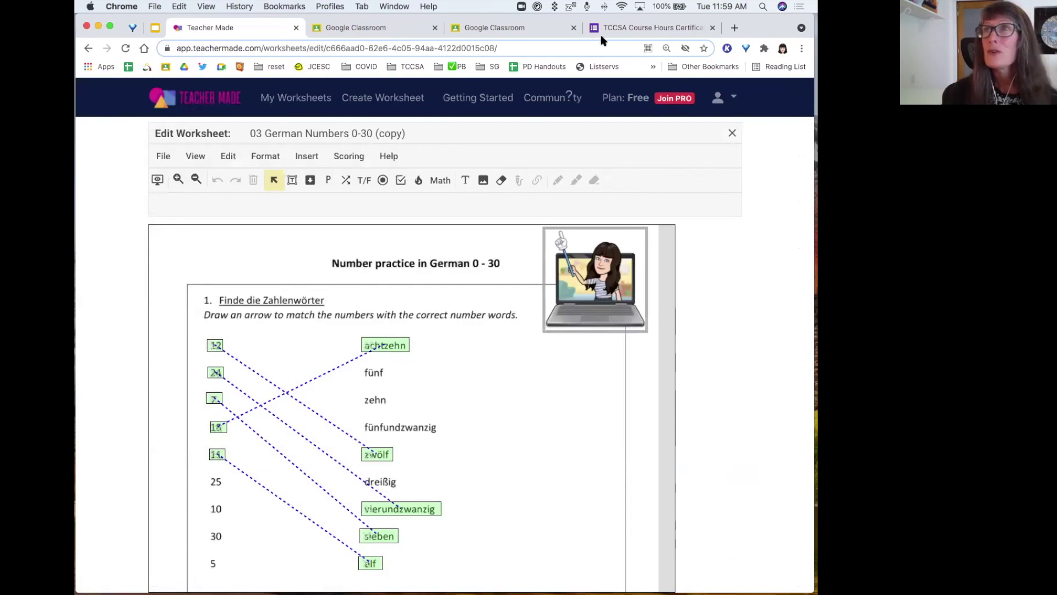
# - Switch to the TCCSA Course Hours Certificate form, select its full web address and return to the German Numbers worksheet
pyautogui.click(619, 30)
pyautogui.click(304, 48)
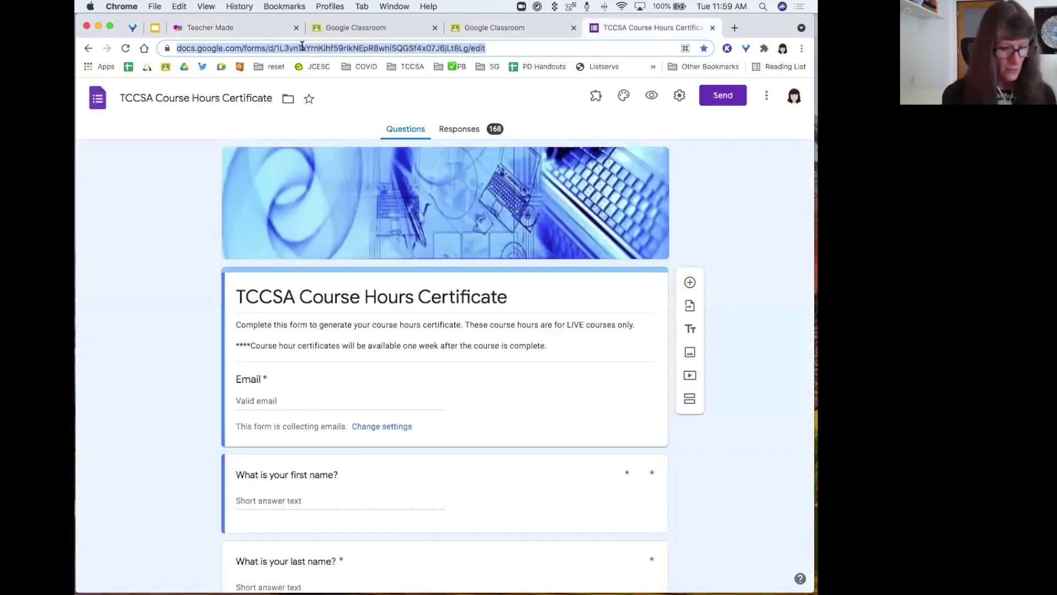
pyautogui.click(230, 30)
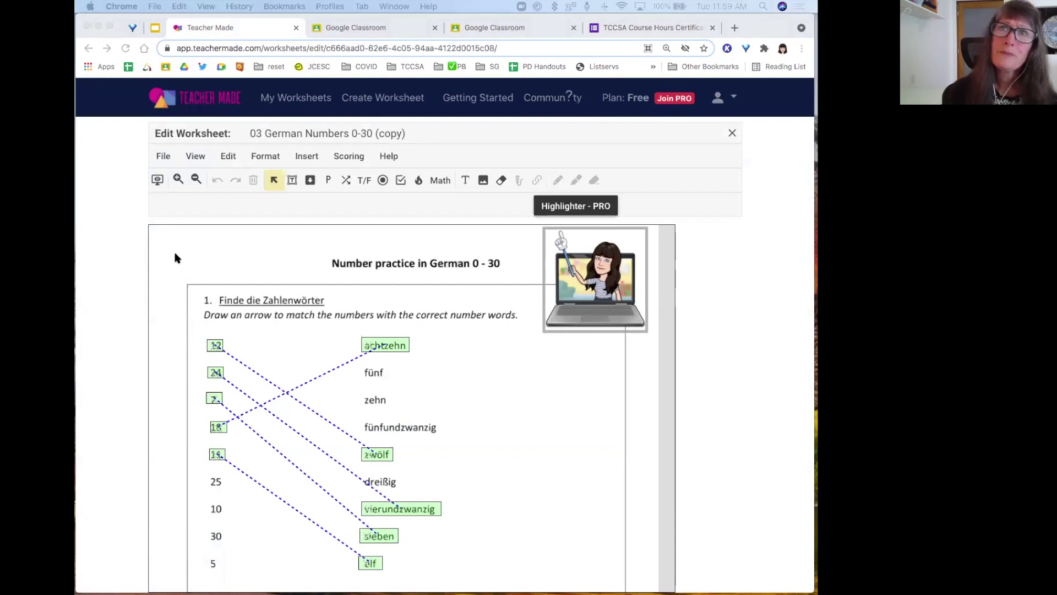
# - Preview the worksheet and match 12 with zwölf, 24 with vierundzwanzig, 7 with sieben, 18 with achtzehn and 11 with elf
pyautogui.click(157, 180)
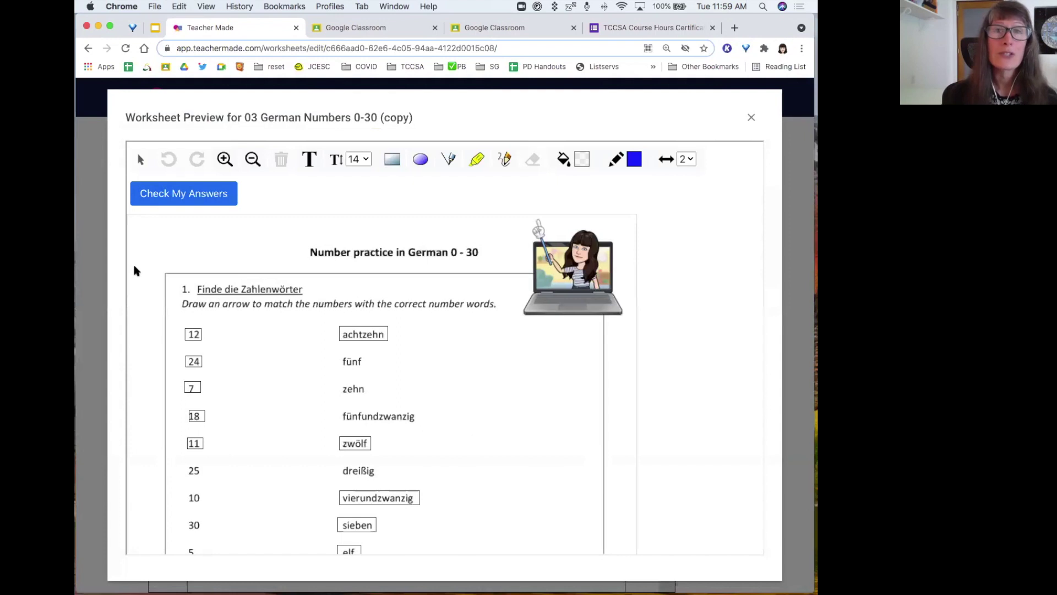
pyautogui.scroll(-3, 138, 325)
pyautogui.scroll(2, 141, 333)
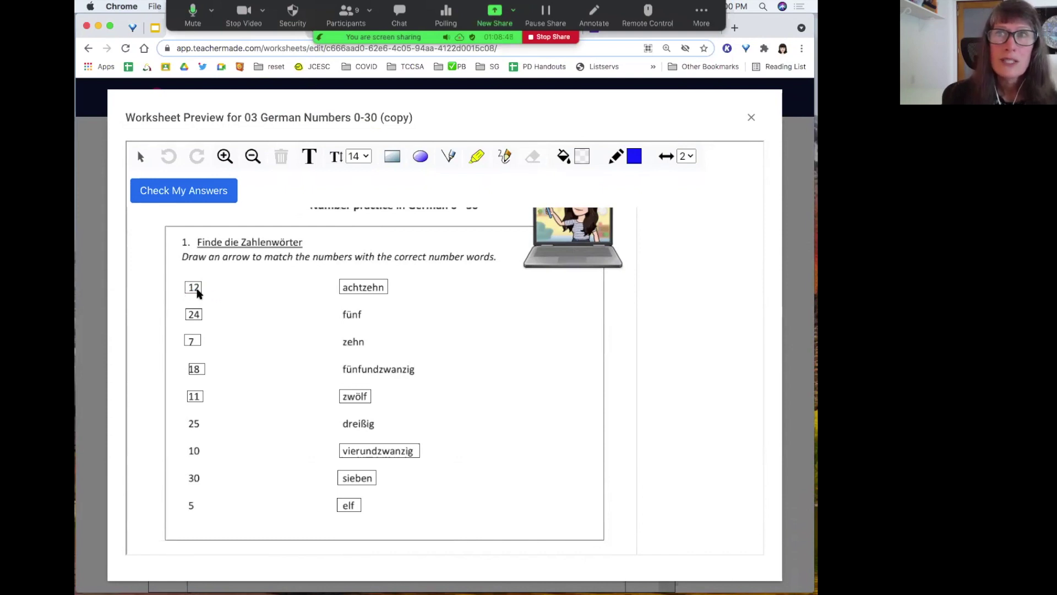
pyautogui.moveTo(192, 289)
pyautogui.mouseDown()
pyautogui.moveTo(306, 399)
pyautogui.moveTo(354, 354)
pyautogui.moveTo(355, 397)
pyautogui.mouseUp()
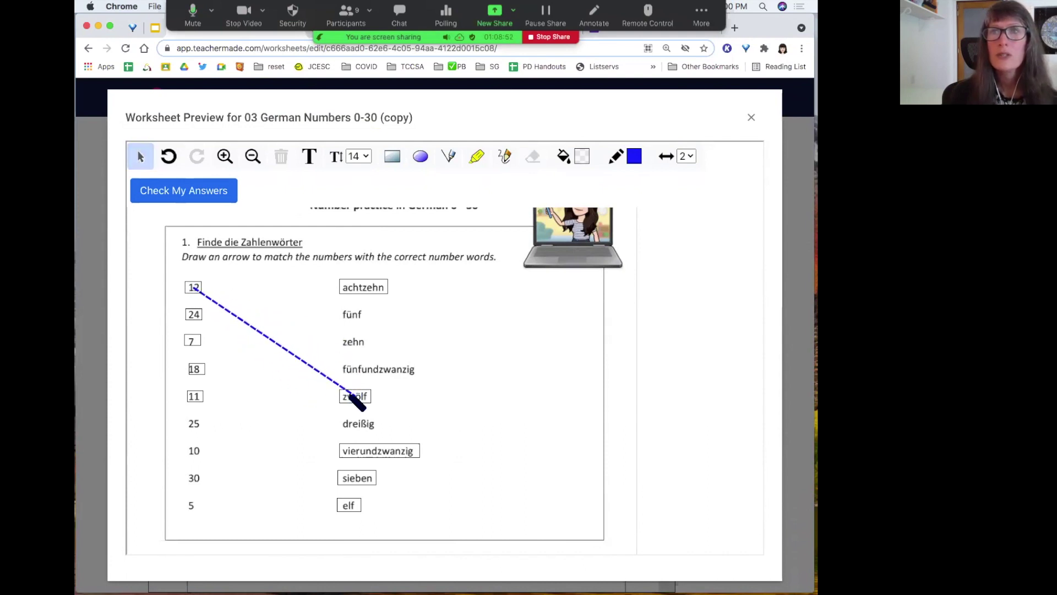
pyautogui.moveTo(194, 317)
pyautogui.mouseDown()
pyautogui.moveTo(349, 472)
pyautogui.moveTo(346, 447)
pyautogui.moveTo(378, 450)
pyautogui.mouseUp()
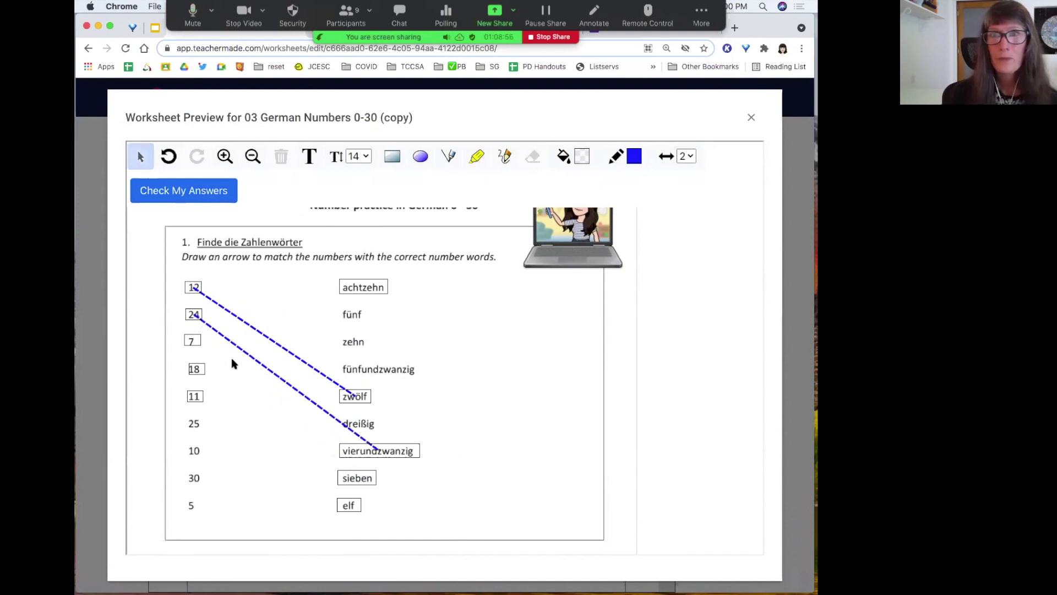
pyautogui.moveTo(198, 343)
pyautogui.mouseDown()
pyautogui.moveTo(396, 268)
pyautogui.moveTo(366, 287)
pyautogui.mouseUp()
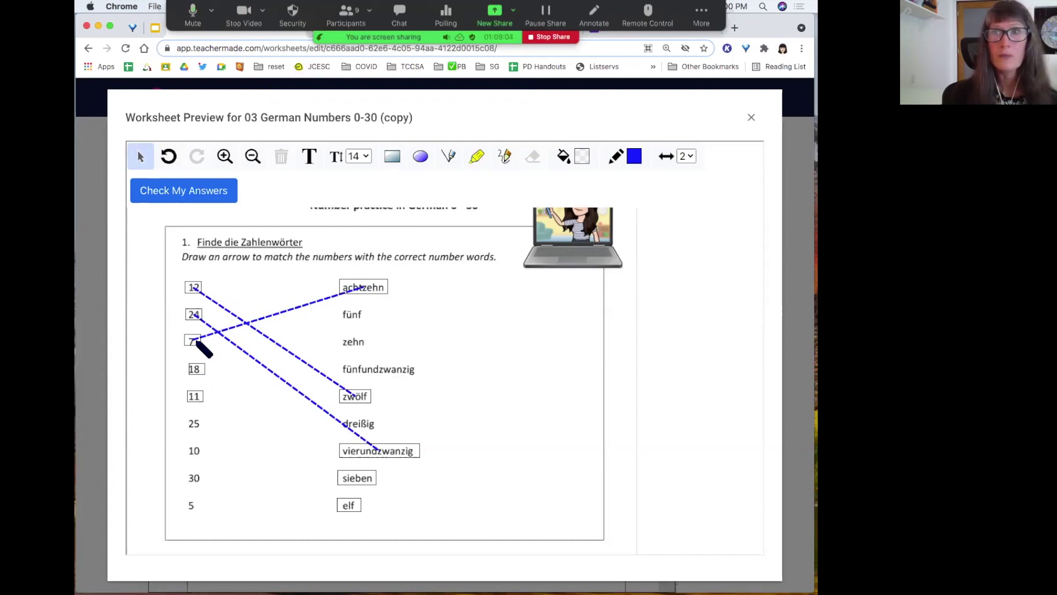
pyautogui.moveTo(197, 341)
pyautogui.mouseDown()
pyautogui.moveTo(319, 488)
pyautogui.moveTo(355, 477)
pyautogui.mouseUp()
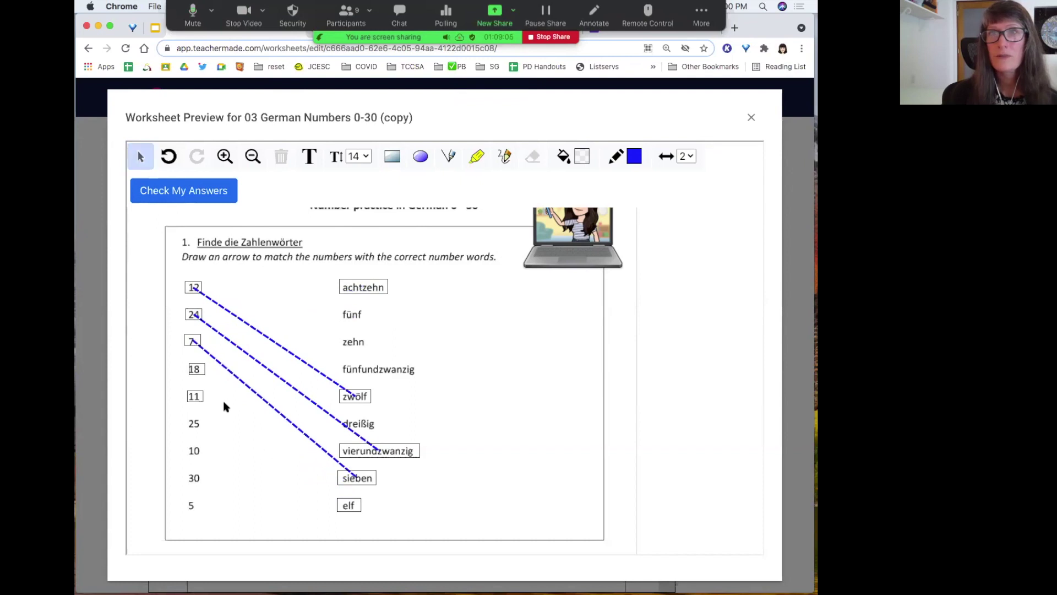
pyautogui.moveTo(198, 368)
pyautogui.mouseDown()
pyautogui.moveTo(378, 289)
pyautogui.moveTo(364, 287)
pyautogui.mouseUp()
pyautogui.moveTo(199, 396); pyautogui.dragTo(349, 503)
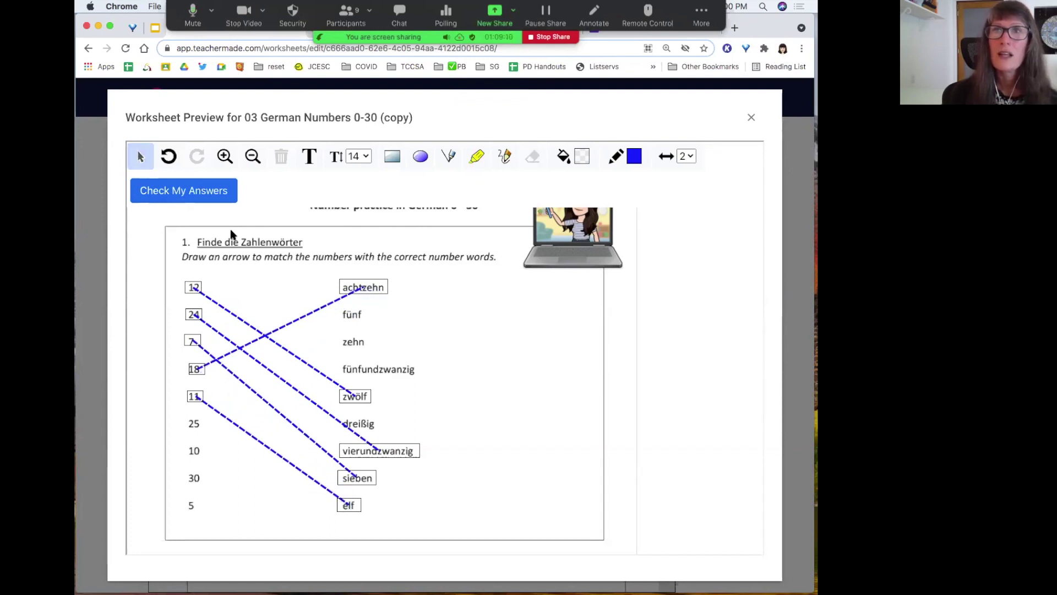
# - In exercise 3 of the preview, mark 6 for sechs and 24 for vierundzwanzig
pyautogui.scroll(-8, 246, 323)
pyautogui.scroll(-5, 246, 323)
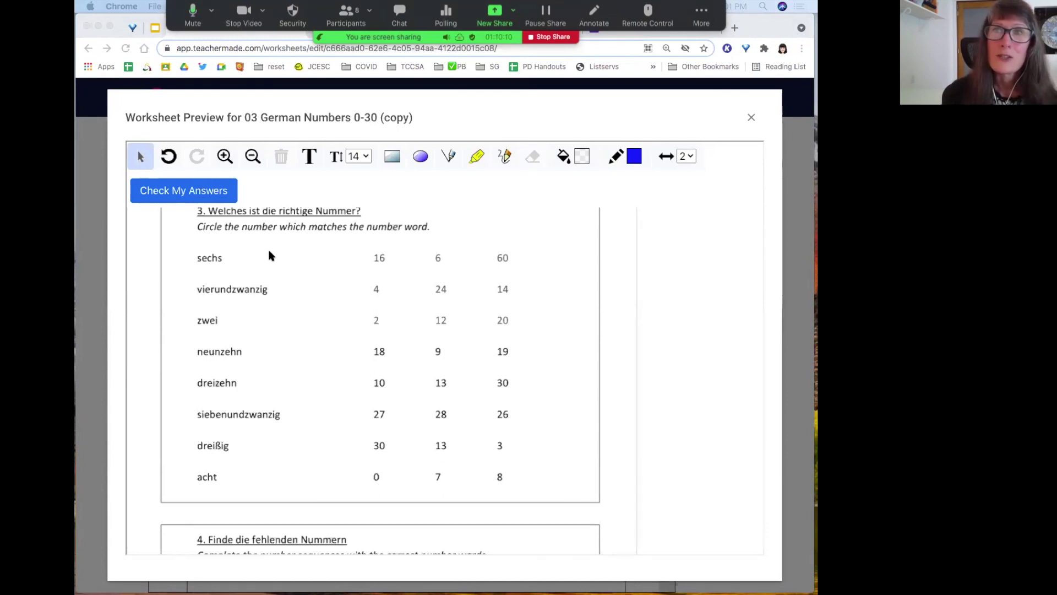
pyautogui.click(436, 260)
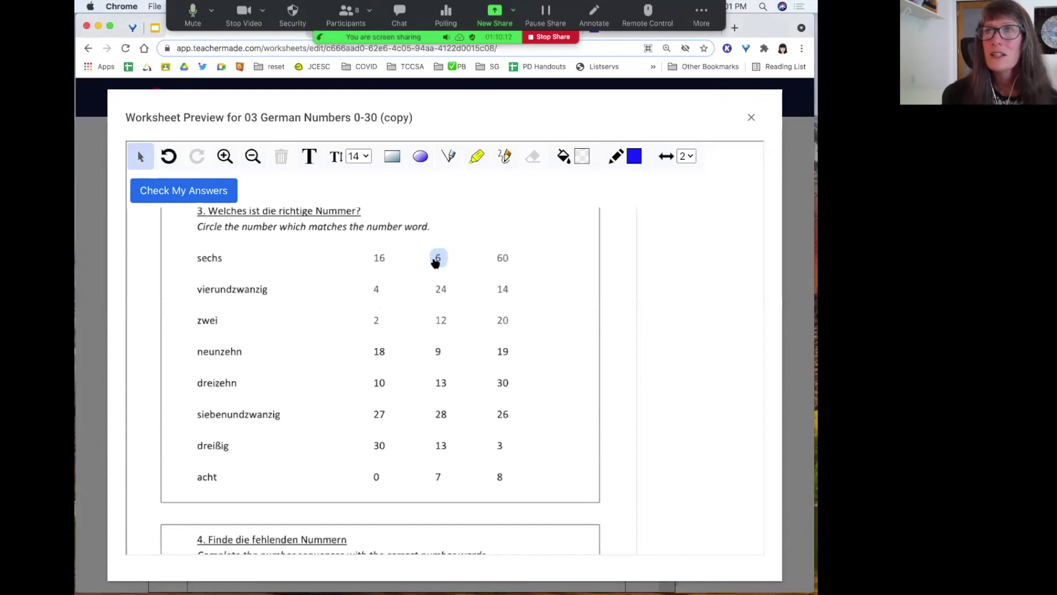
pyautogui.click(441, 294)
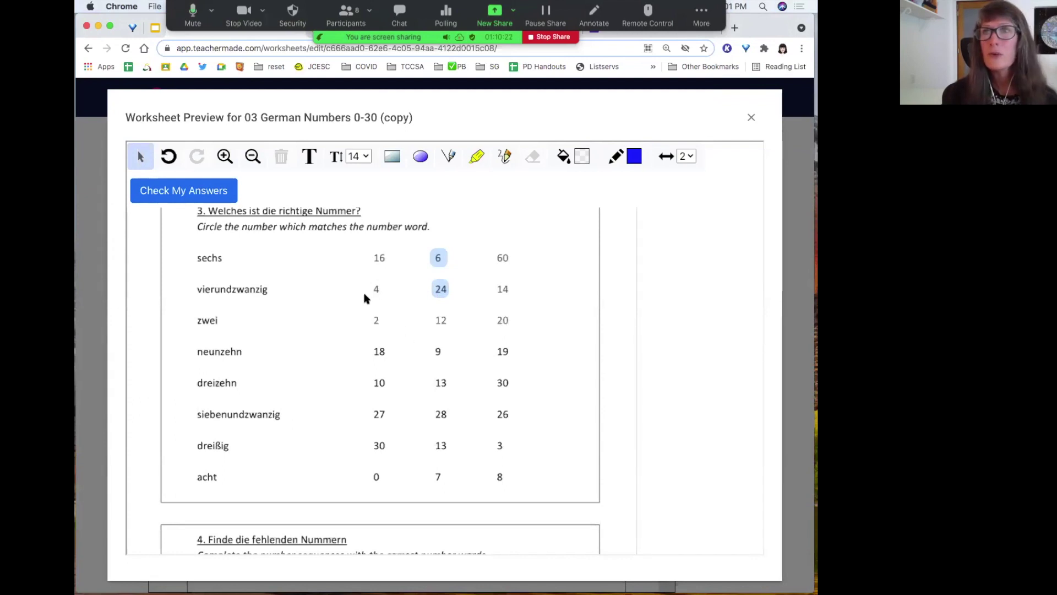
# - Mark 2 for zwei in exercise 3 of the preview and check the answers to all exercises
pyautogui.click(376, 322)
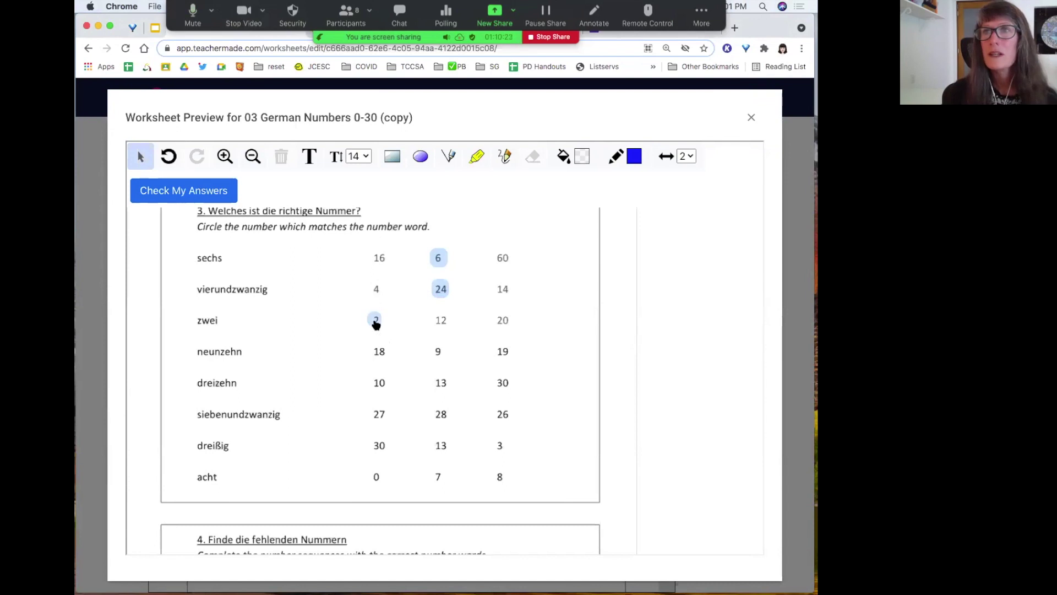
pyautogui.click(153, 191)
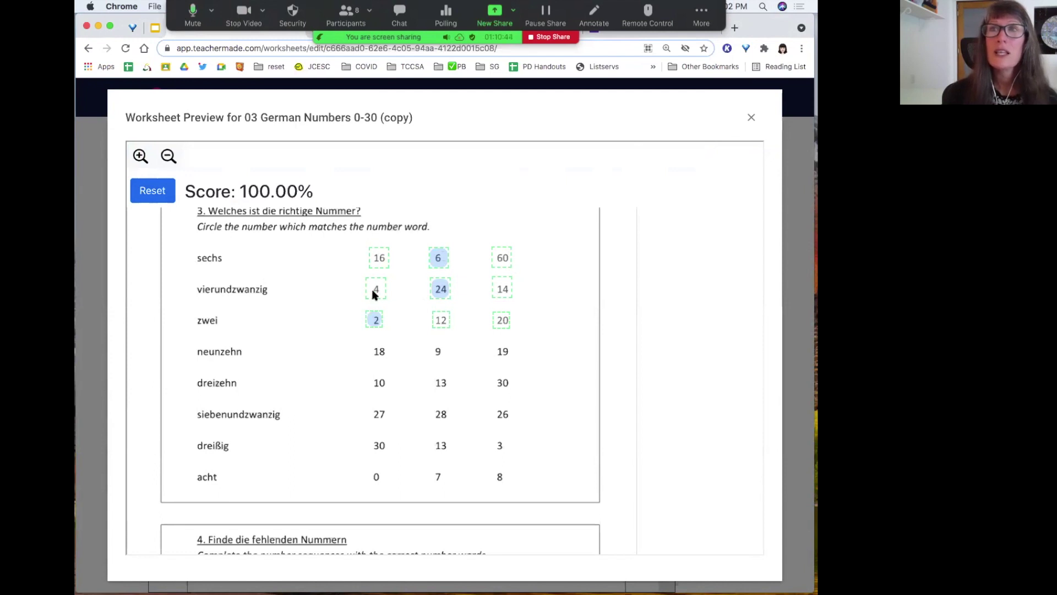
pyautogui.scroll(5, 276, 343)
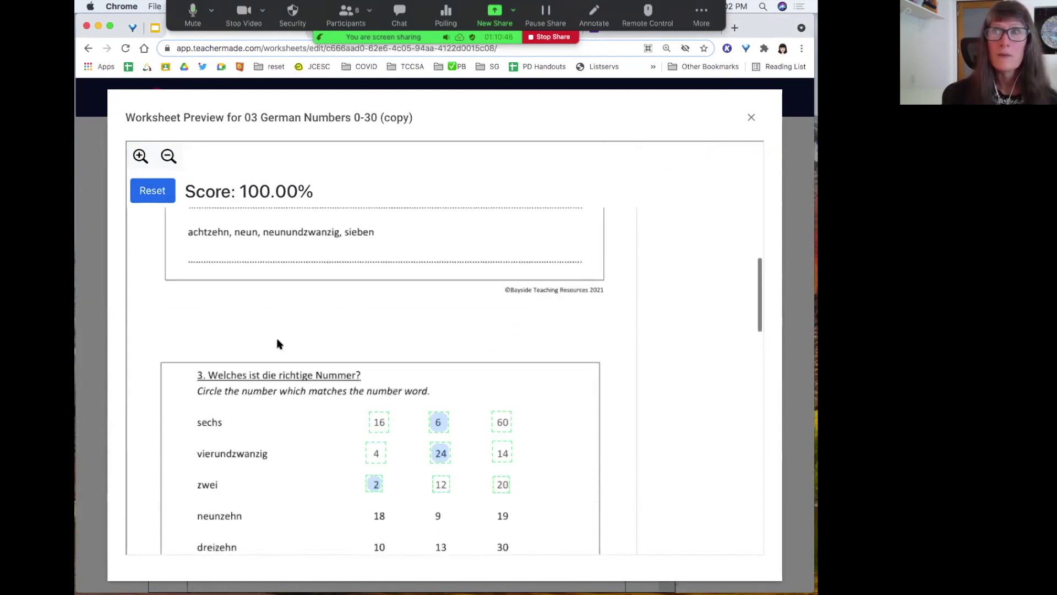
pyautogui.scroll(1, 276, 342)
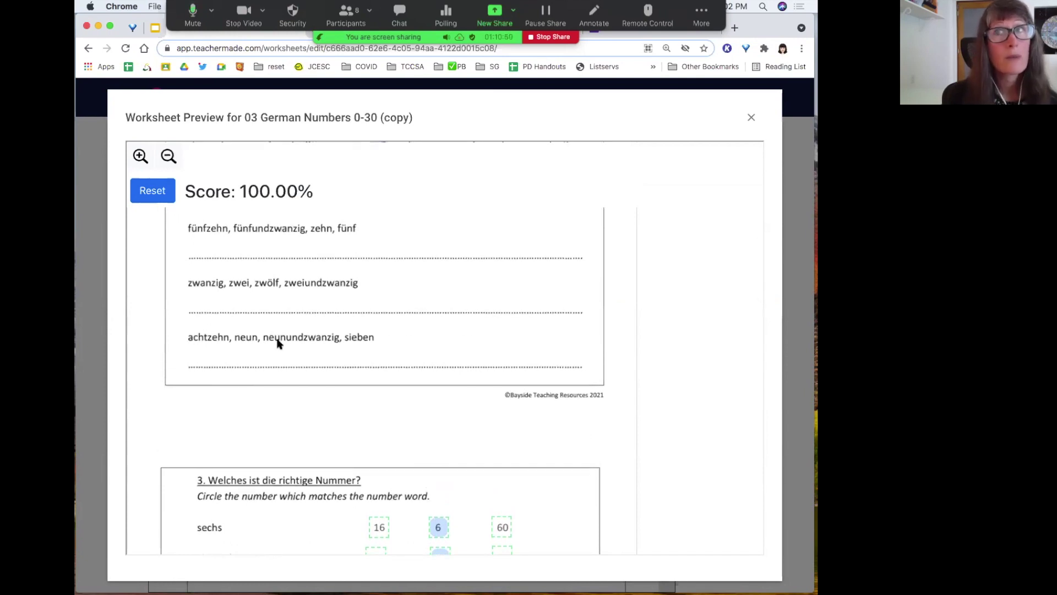
pyautogui.scroll(3, 277, 343)
pyautogui.scroll(7, 277, 342)
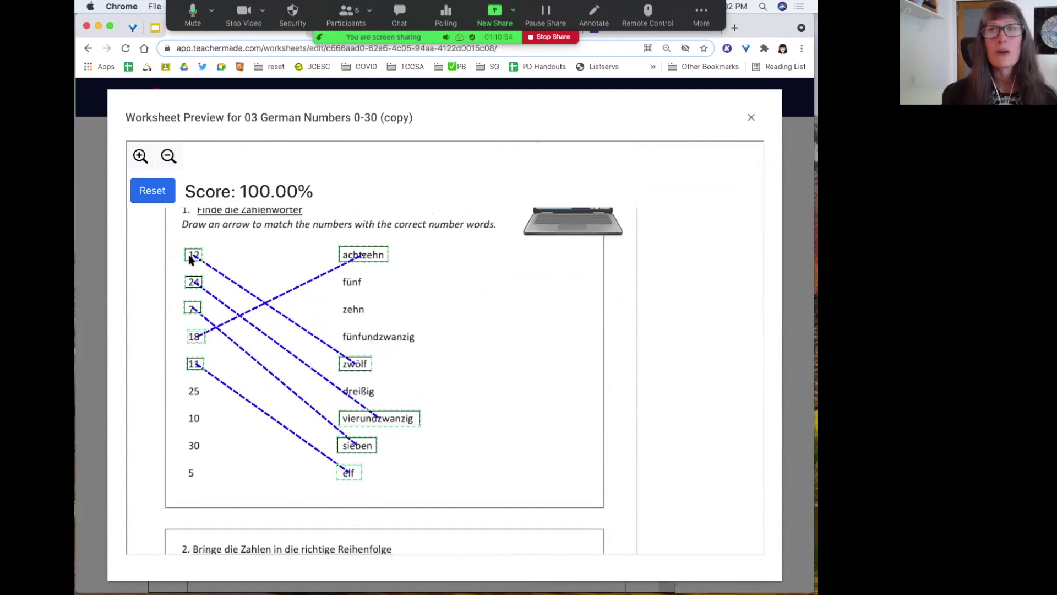
pyautogui.scroll(2, 348, 309)
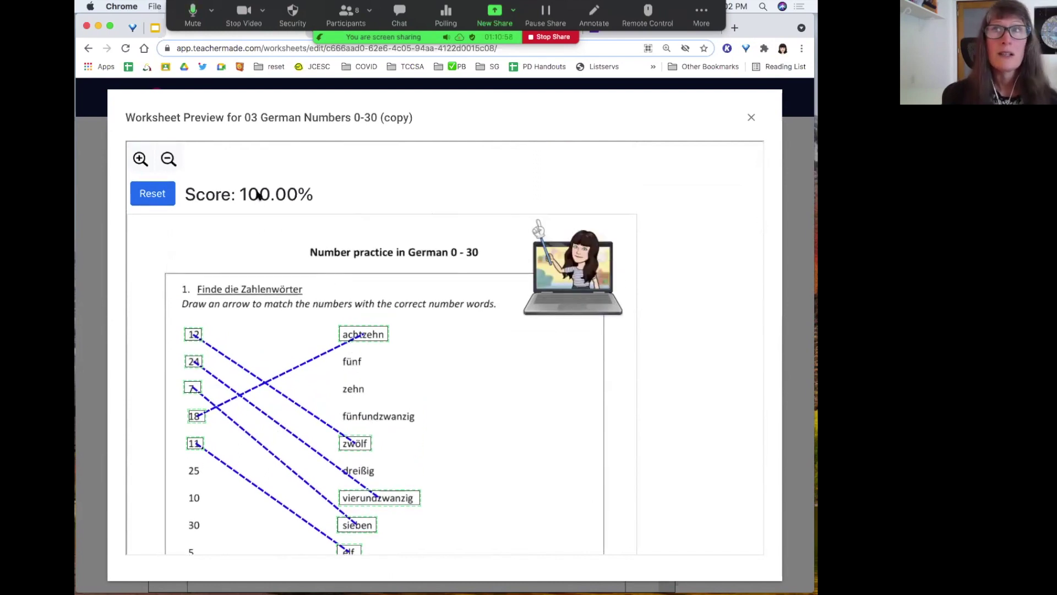
pyautogui.click(752, 120)
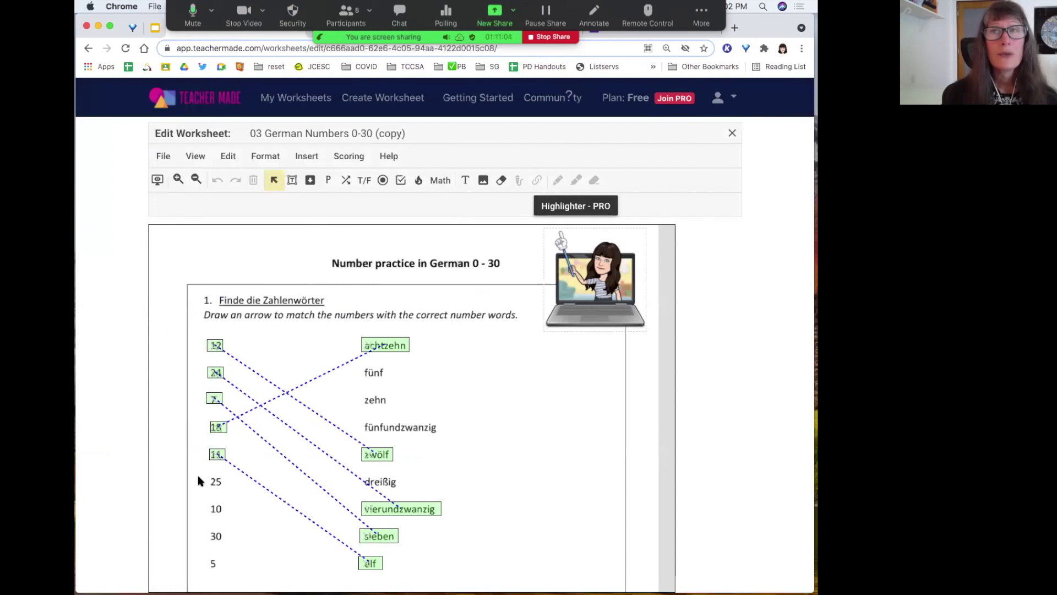
# - Add matching fields over the number 25 and the word fünfundzwanzig in exercise 1
pyautogui.click(346, 180)
pyautogui.scroll(-3, 182, 366)
pyautogui.moveTo(209, 368); pyautogui.dragTo(229, 381)
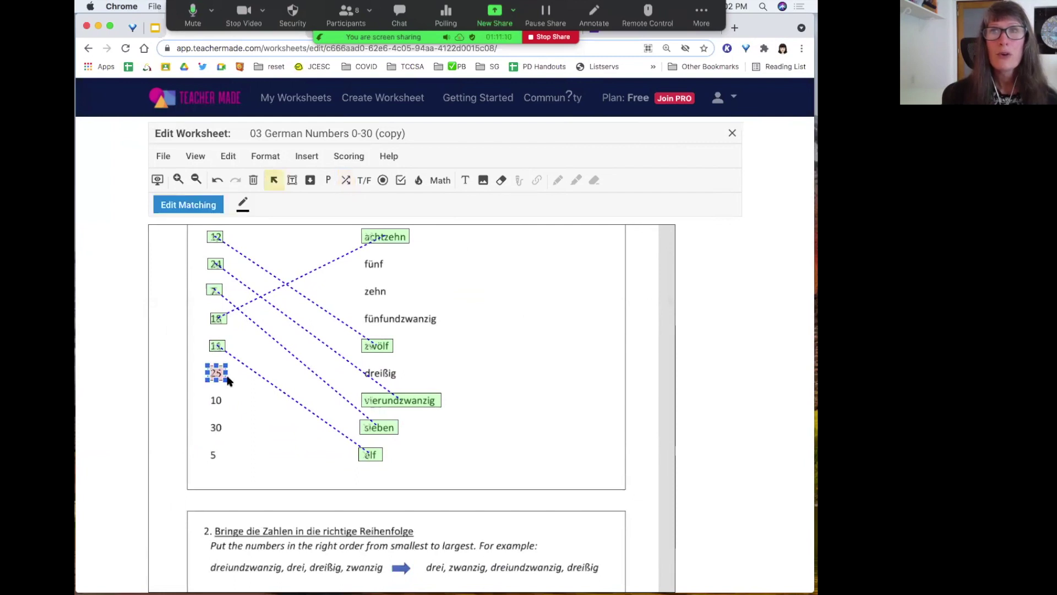
pyautogui.click(243, 203)
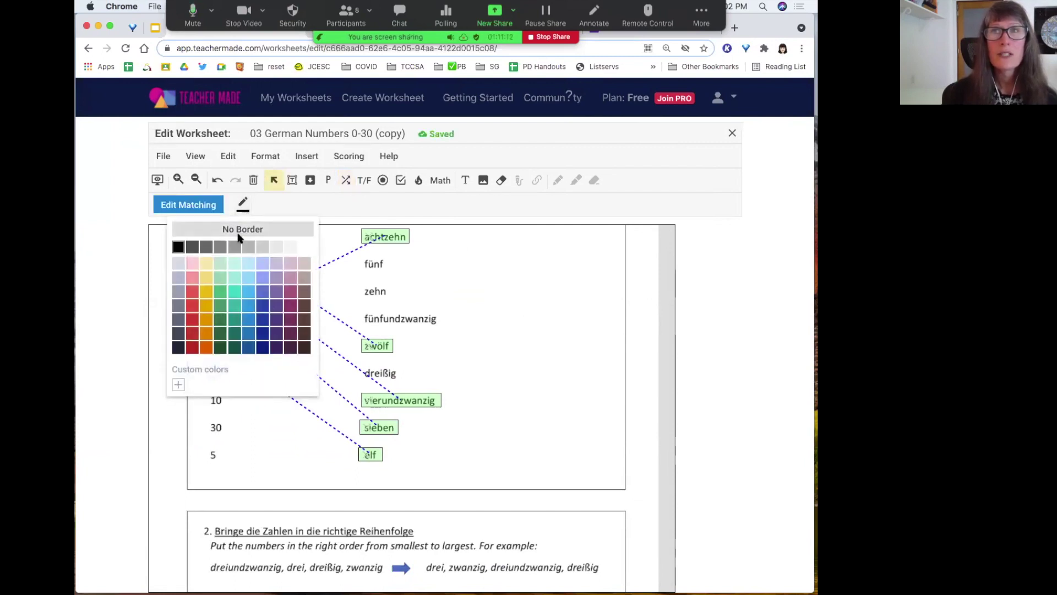
pyautogui.click(181, 424)
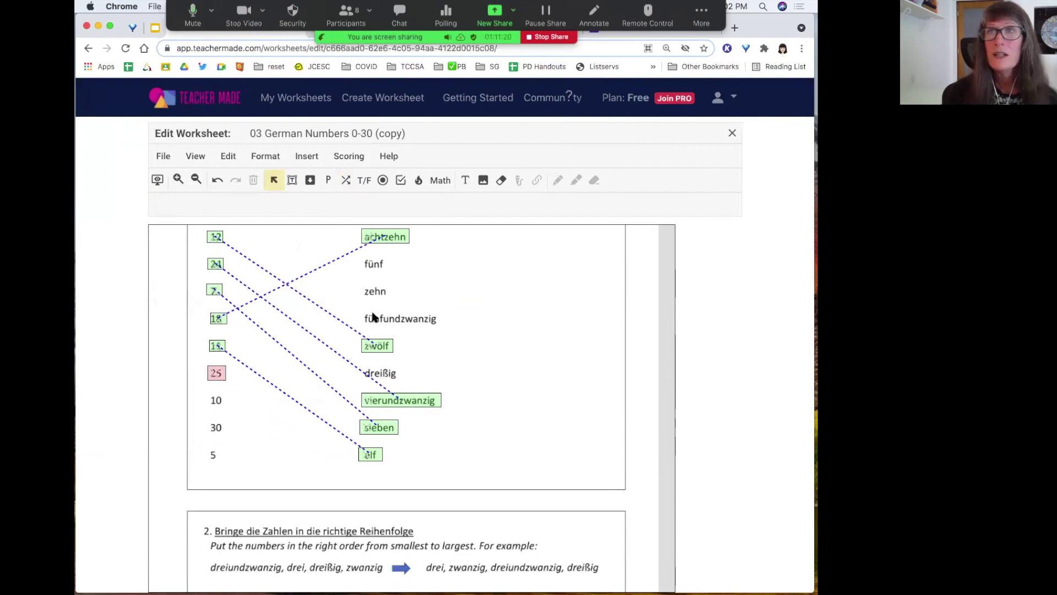
pyautogui.click(218, 374)
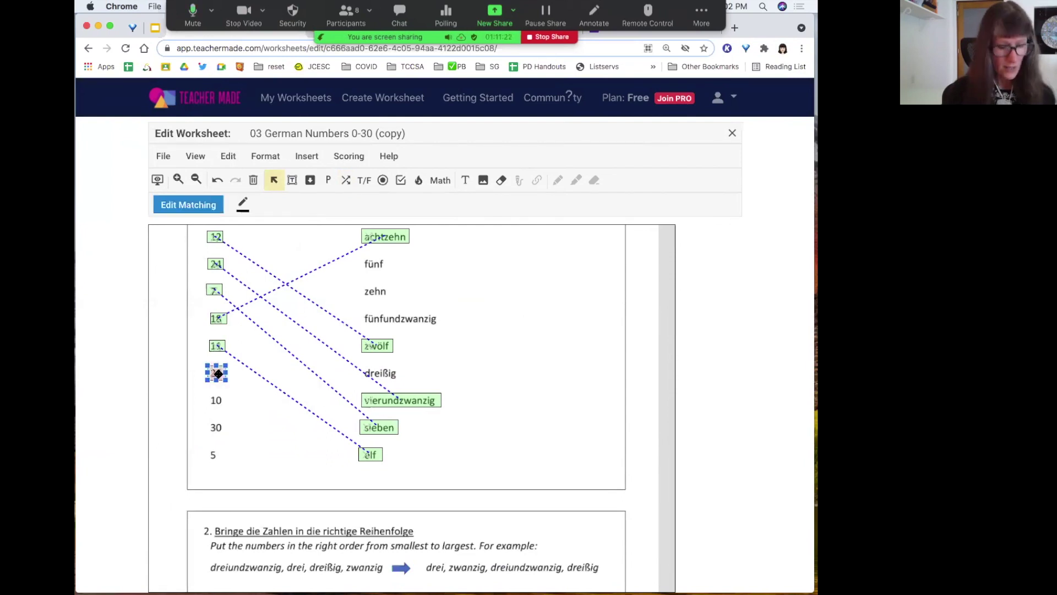
pyautogui.moveTo(218, 374); pyautogui.dragTo(435, 318)
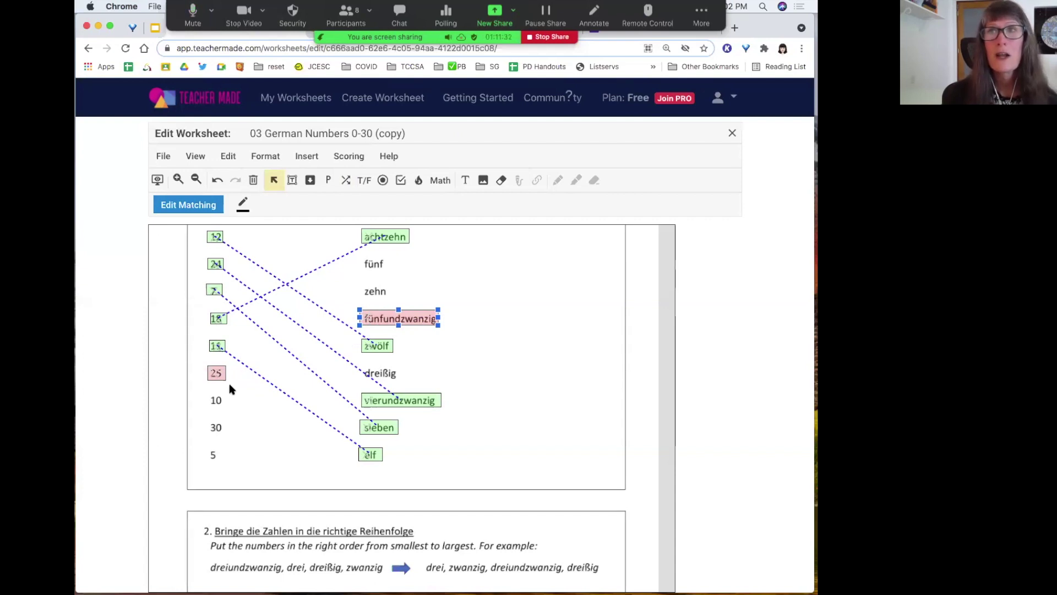
# - Consult the pairing instructions for the fünfundzwanzig matching field and pair it with the 25 field
pyautogui.click(189, 208)
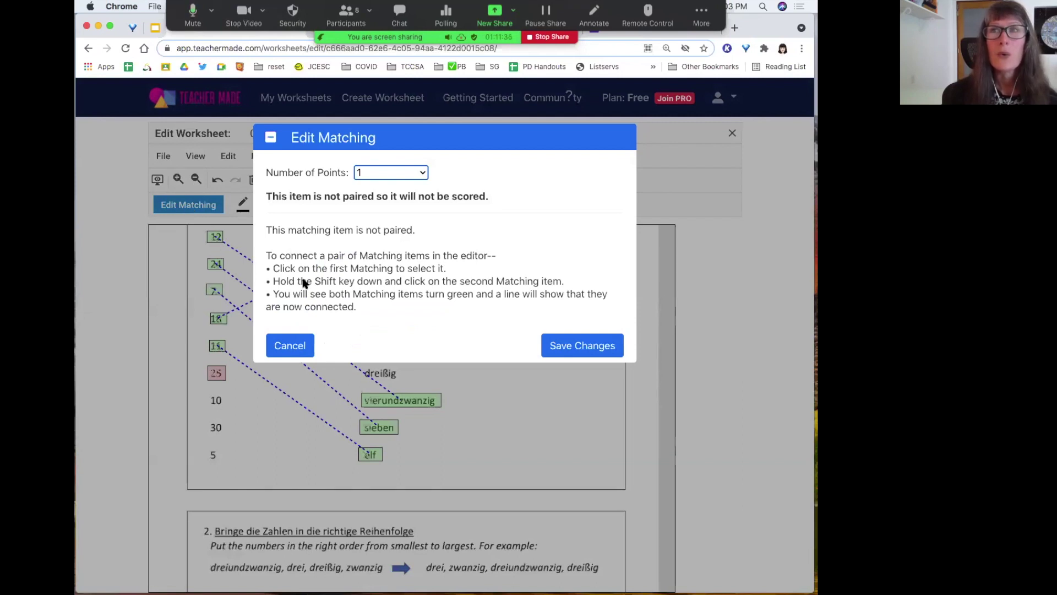
pyautogui.click(572, 345)
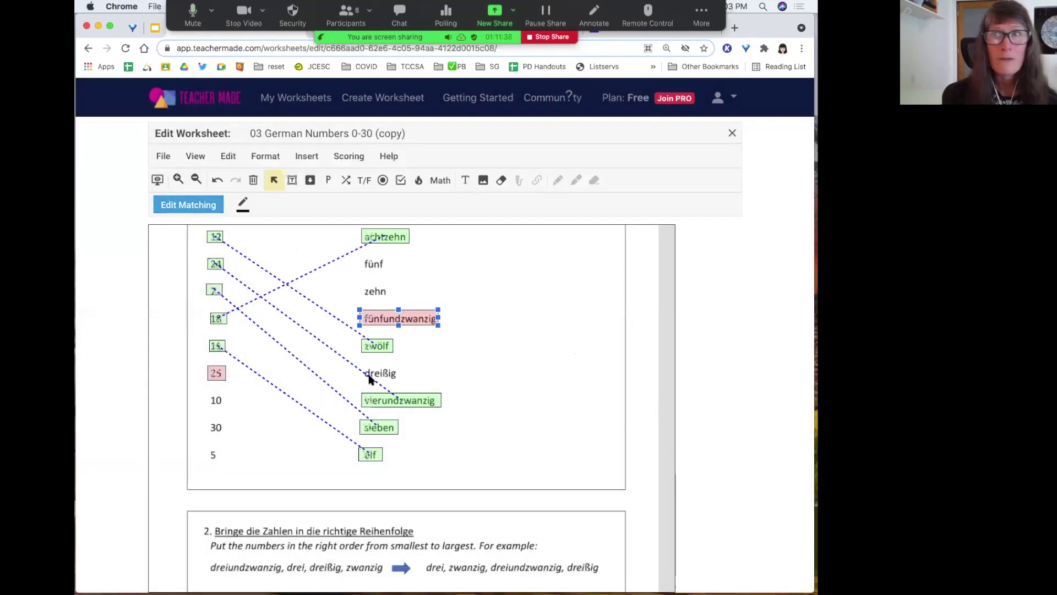
pyautogui.click(218, 372)
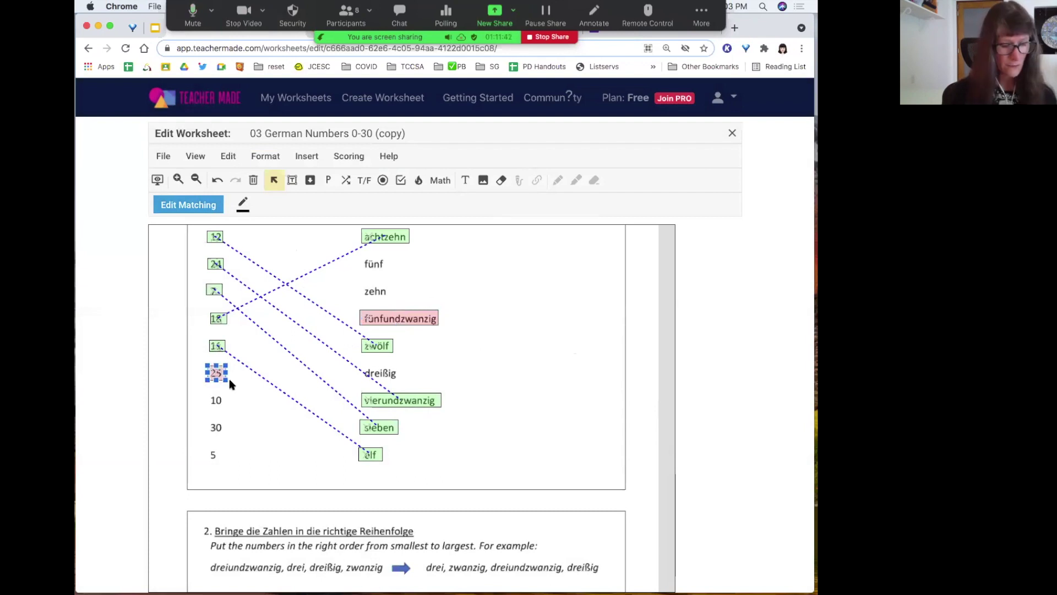
pyautogui.click(375, 320)
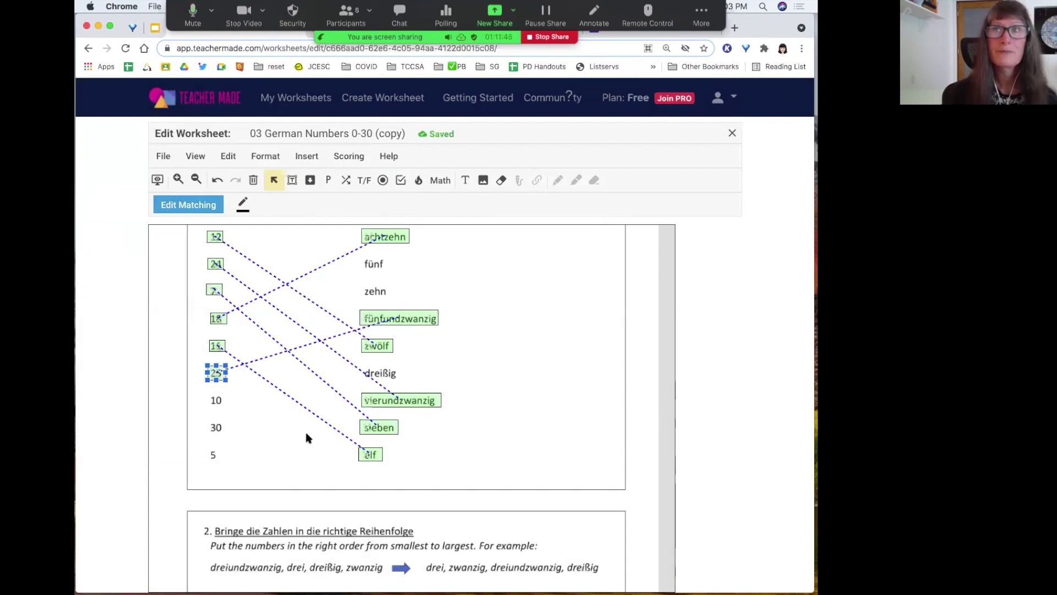
# - Enlarge the page to 150% and add a hot spot over 18 in the neunzehn row of exercise 3
pyautogui.scroll(-10, 306, 438)
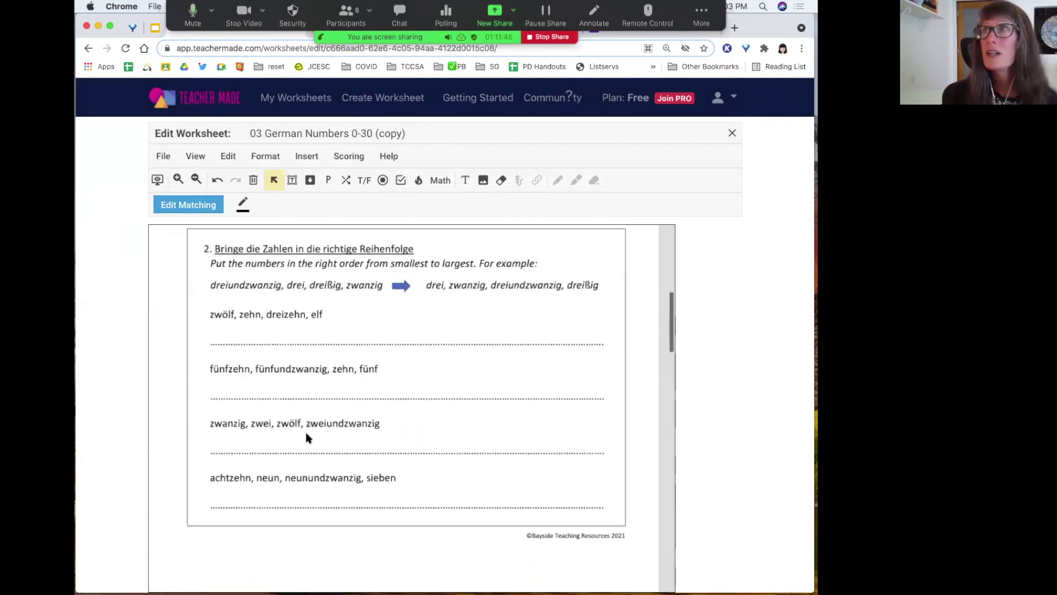
pyautogui.scroll(-1, 306, 432)
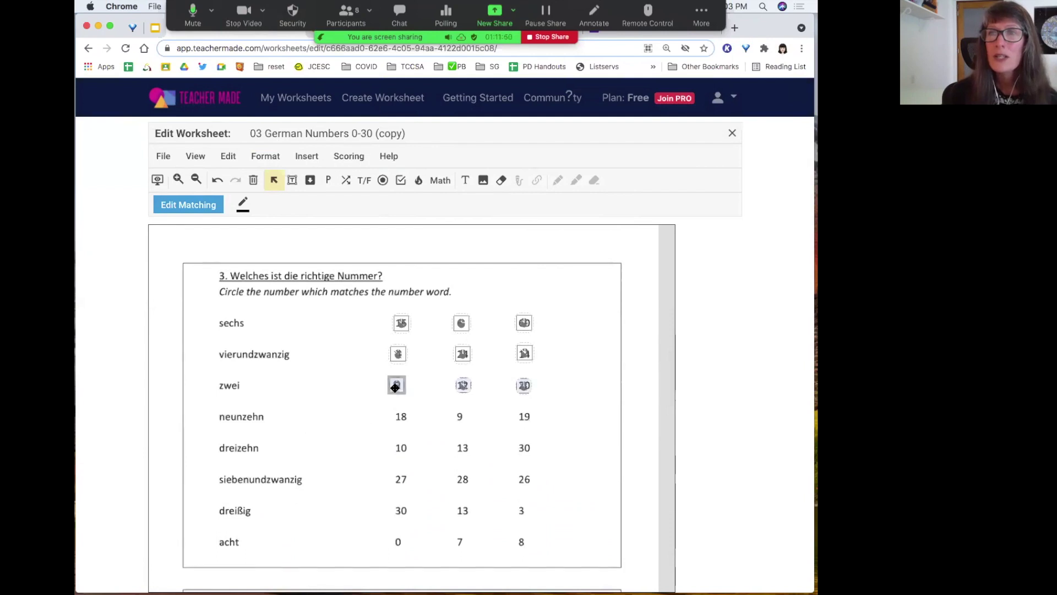
pyautogui.press('super+p')
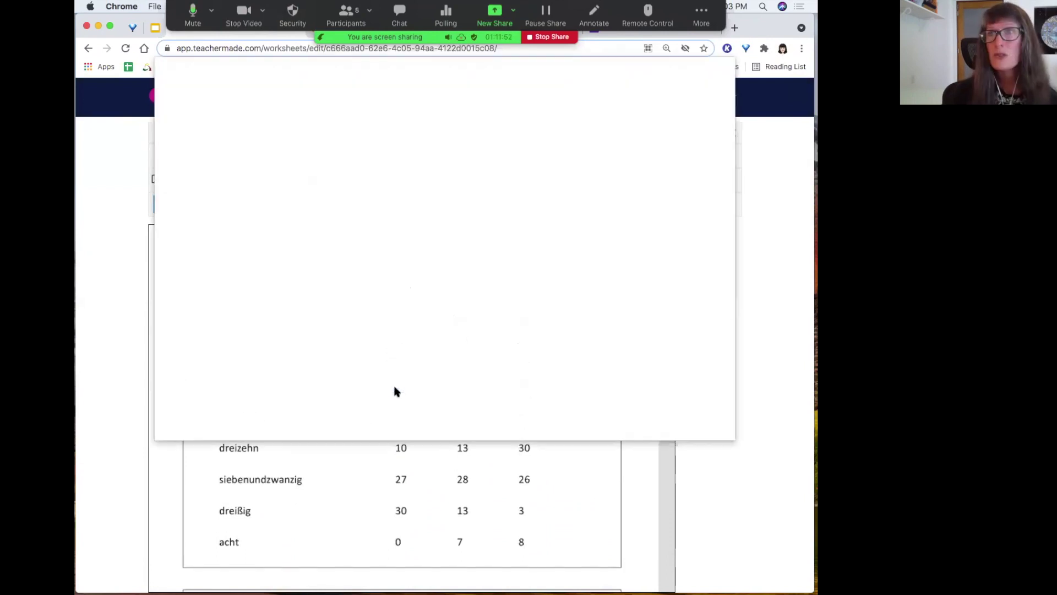
pyautogui.click(660, 422)
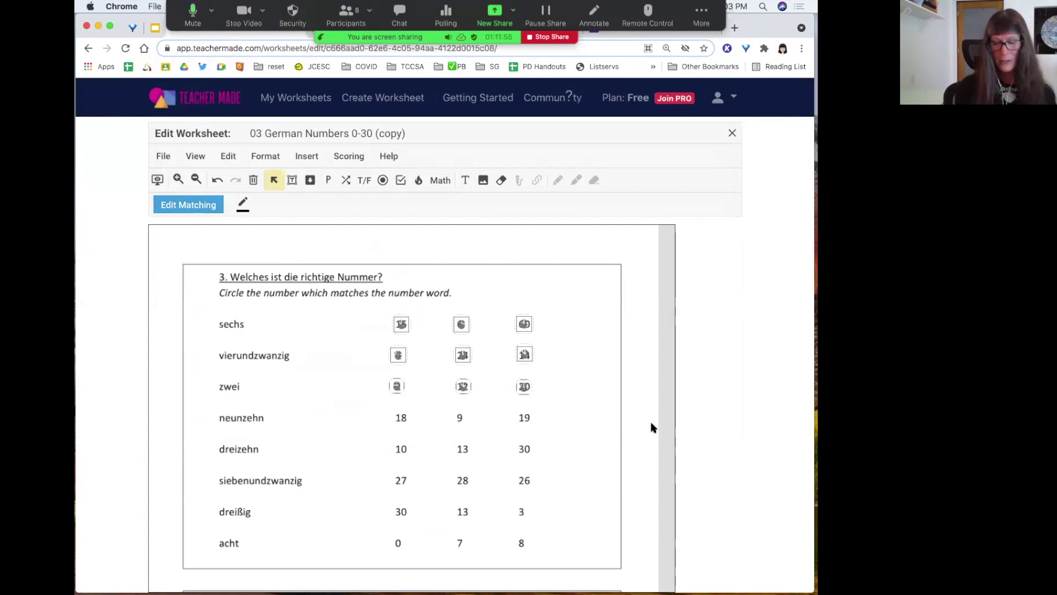
pyautogui.press('super+equal')
pyautogui.press('super+equal')
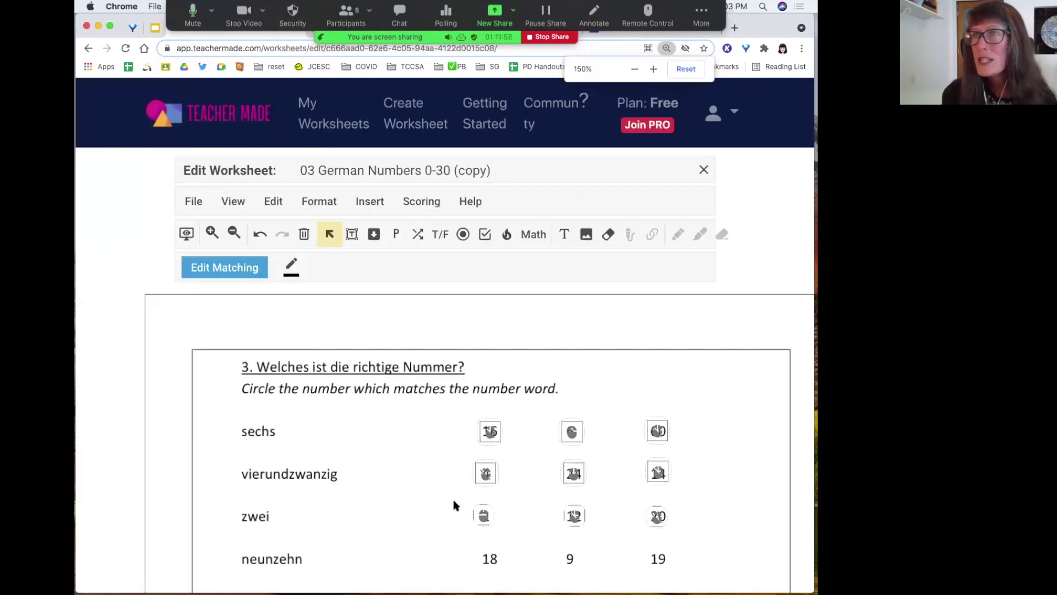
pyautogui.scroll(-4, 454, 501)
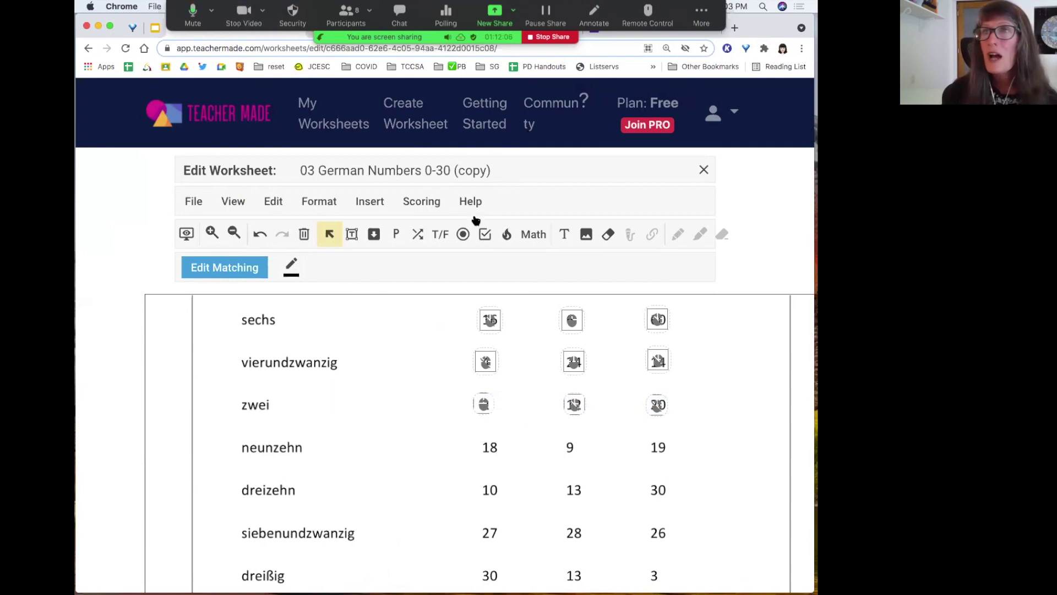
pyautogui.click(507, 236)
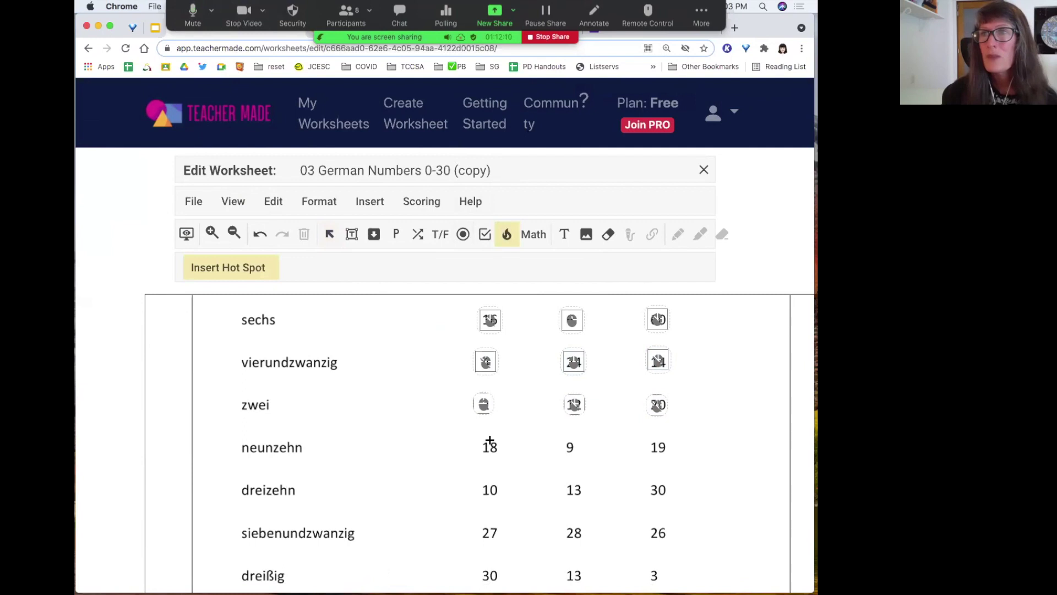
pyautogui.moveTo(477, 436); pyautogui.dragTo(503, 460)
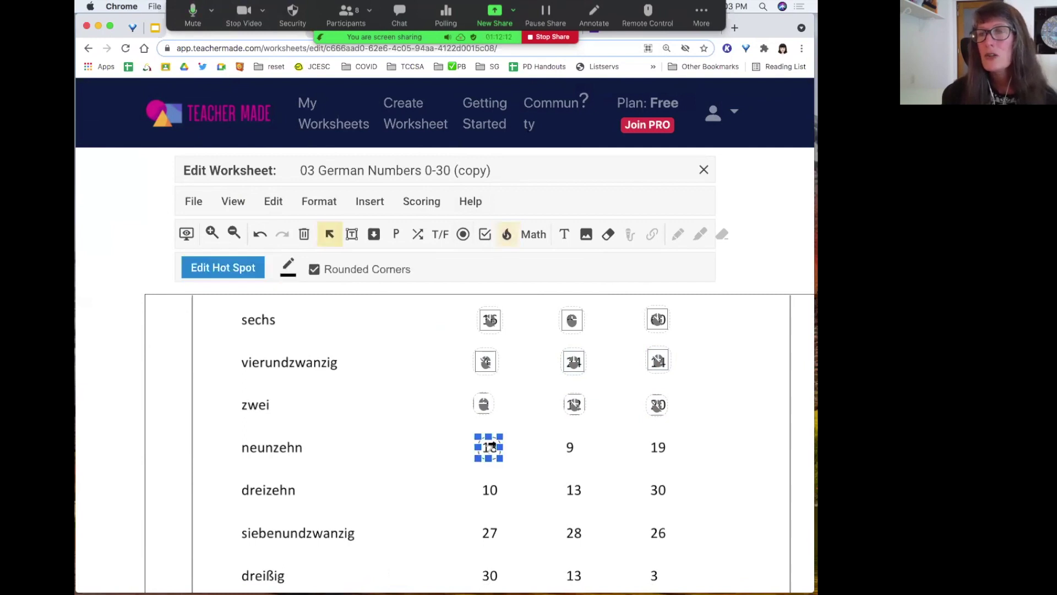
pyautogui.click(571, 448)
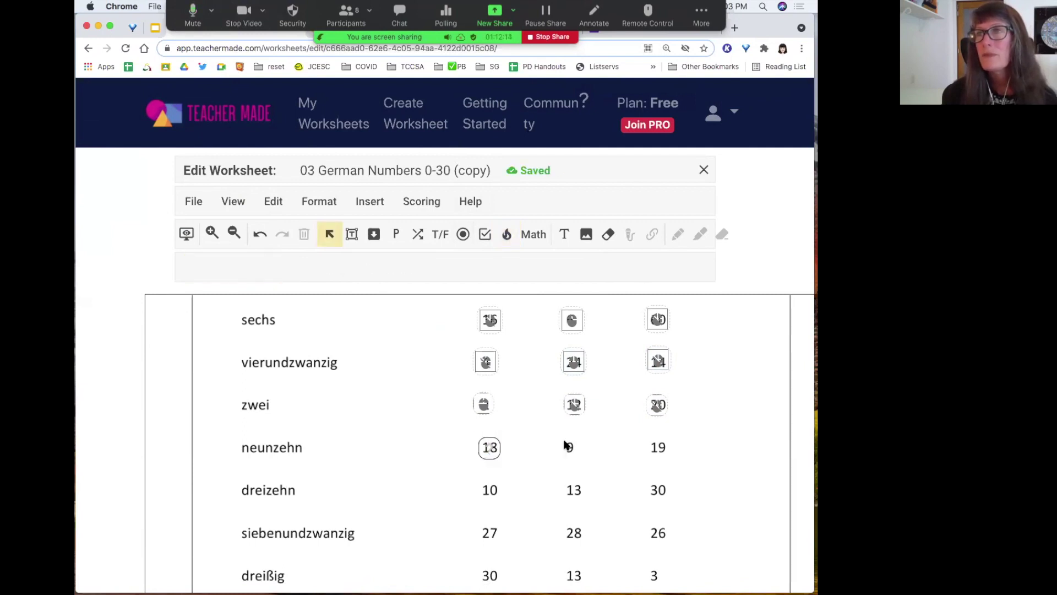
# - Add hot spots over 9 and 19 in the neunzehn row of exercise 3
pyautogui.click(506, 234)
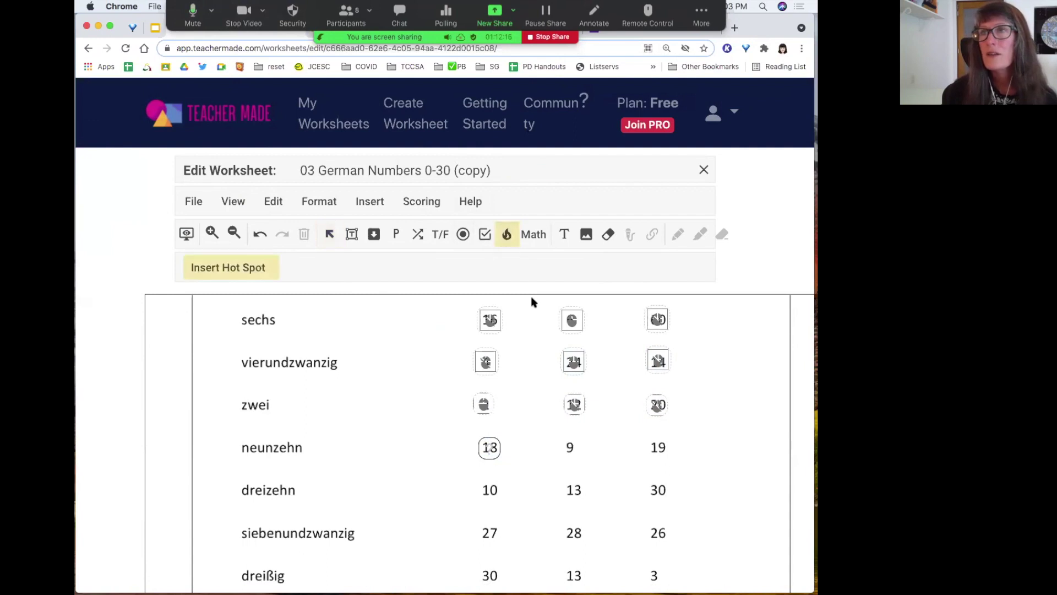
pyautogui.moveTo(564, 439)
pyautogui.mouseDown()
pyautogui.moveTo(588, 462)
pyautogui.moveTo(571, 450)
pyautogui.mouseUp()
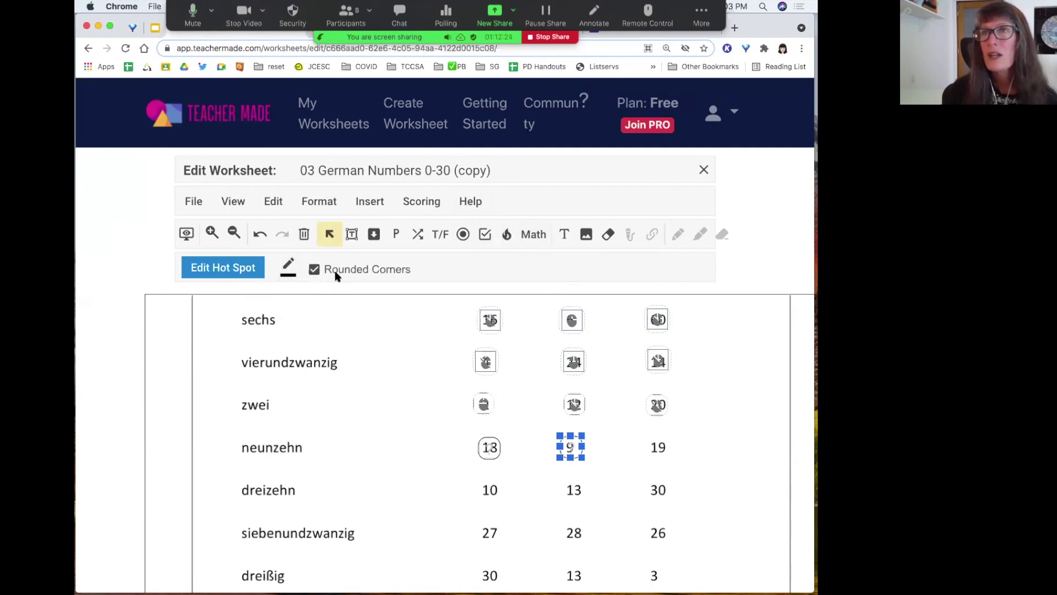
pyautogui.click(530, 237)
pyautogui.click(508, 237)
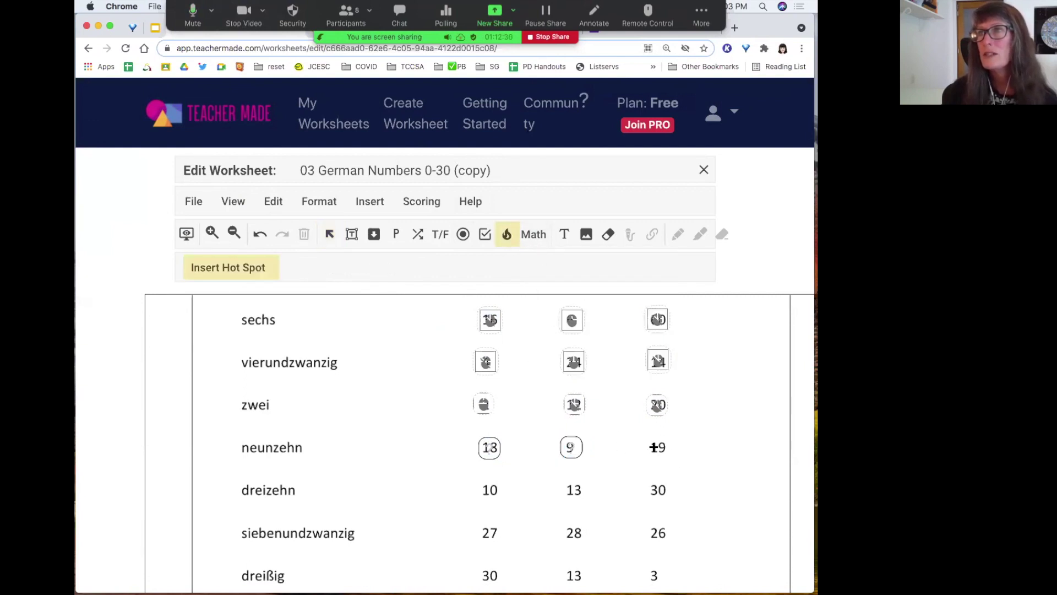
pyautogui.moveTo(647, 436); pyautogui.dragTo(673, 459)
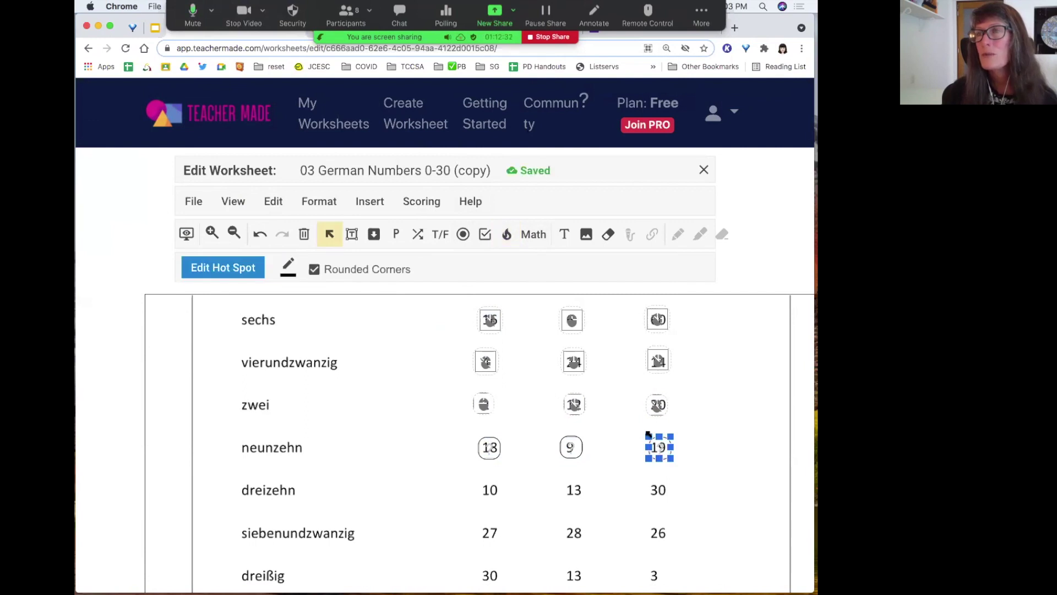
# - Compare the new neunzehn hot spots with the zwei hot spots over 2, 12 and 20 to examine their grouping
pyautogui.click(489, 447)
pyautogui.click(569, 447)
pyautogui.click(660, 448)
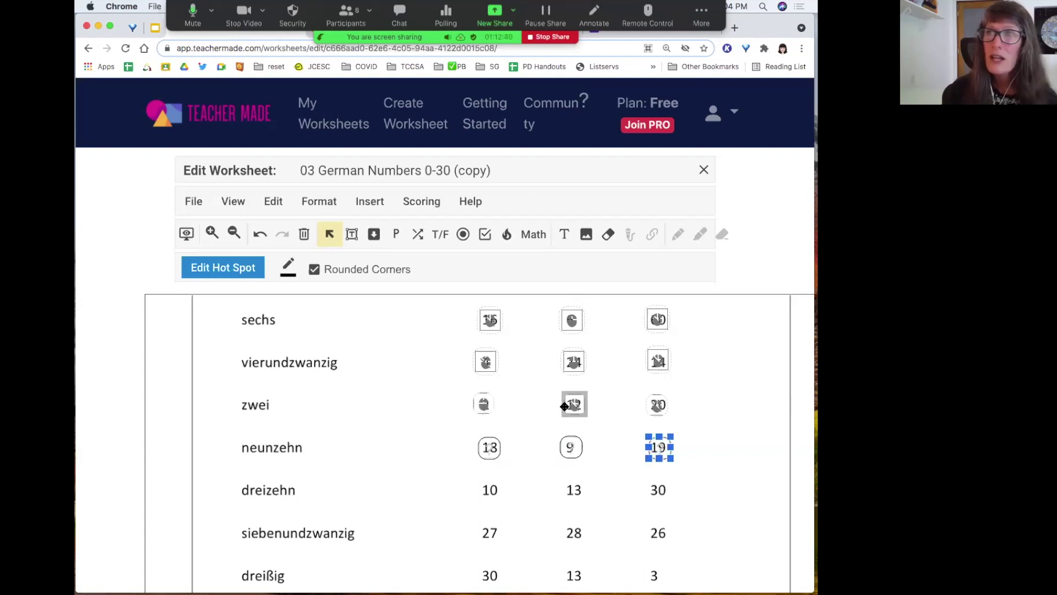
pyautogui.click(484, 404)
pyautogui.click(574, 404)
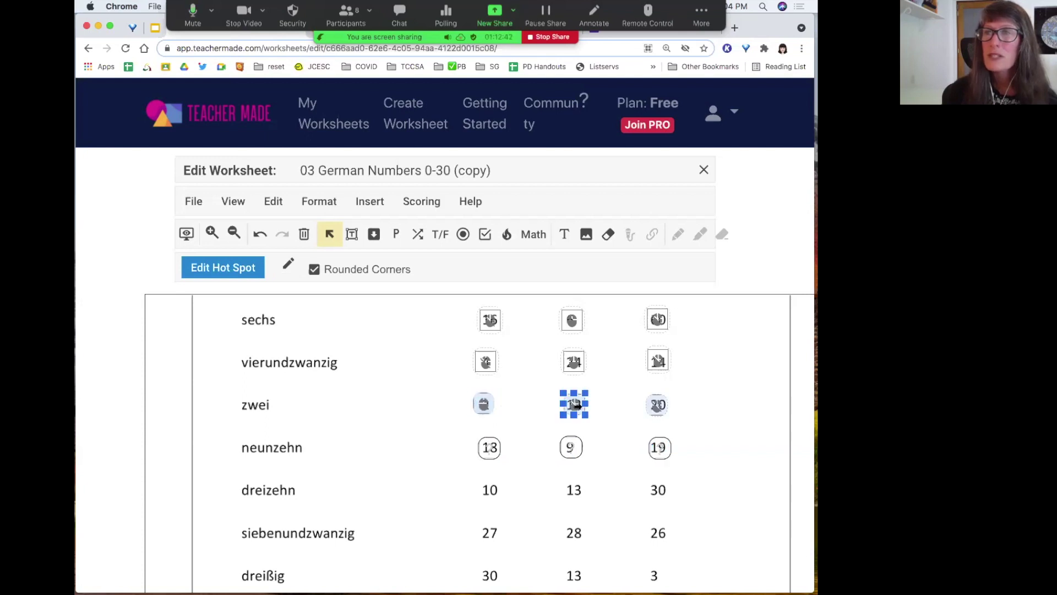
pyautogui.click(657, 405)
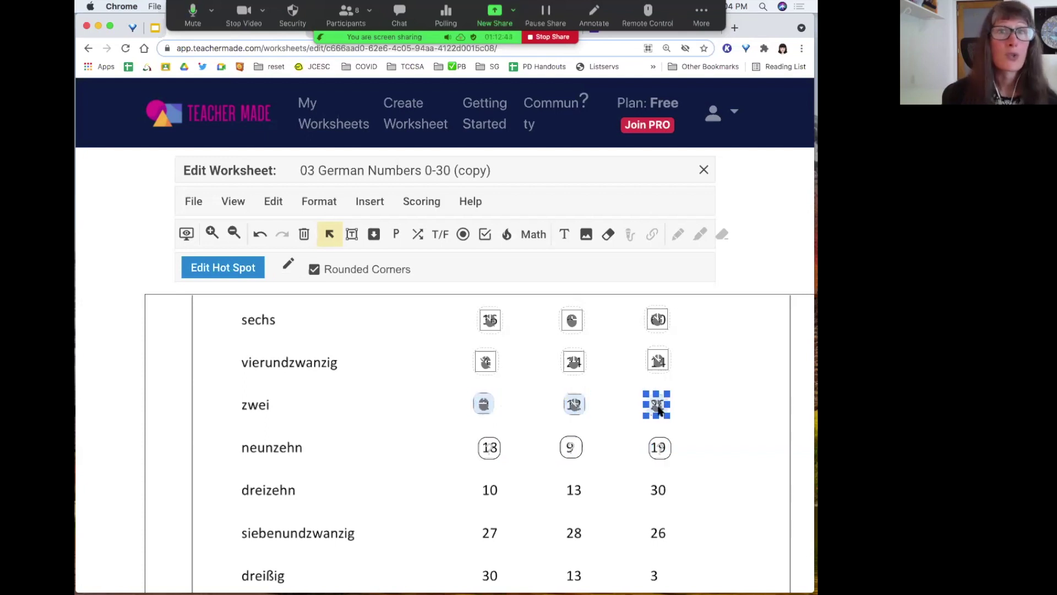
pyautogui.click(438, 455)
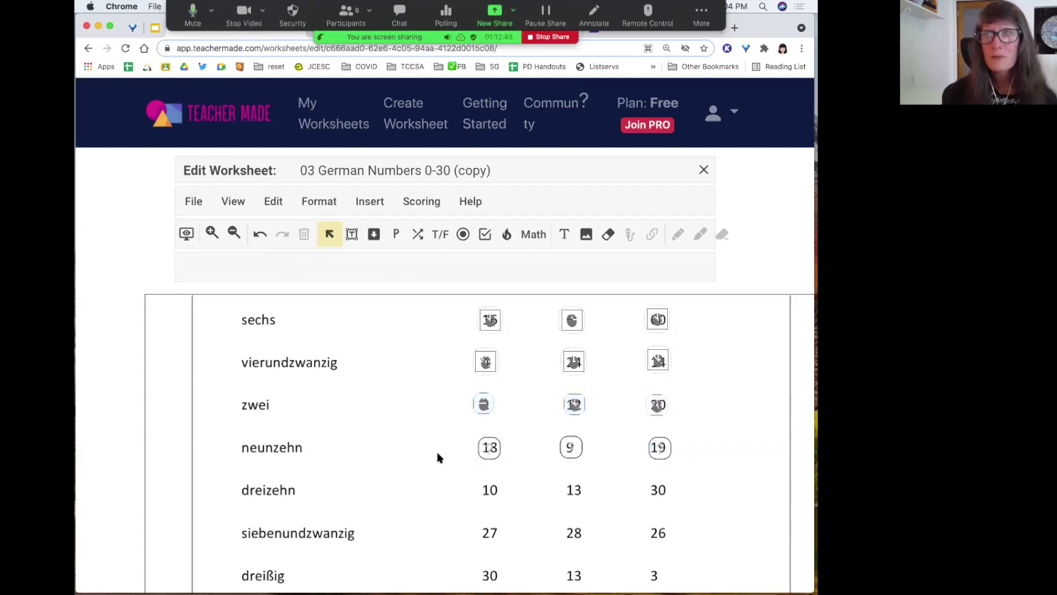
# - Group the three neunzehn hot spots over 18, 9 and 19 in exercise 3
pyautogui.click(491, 450)
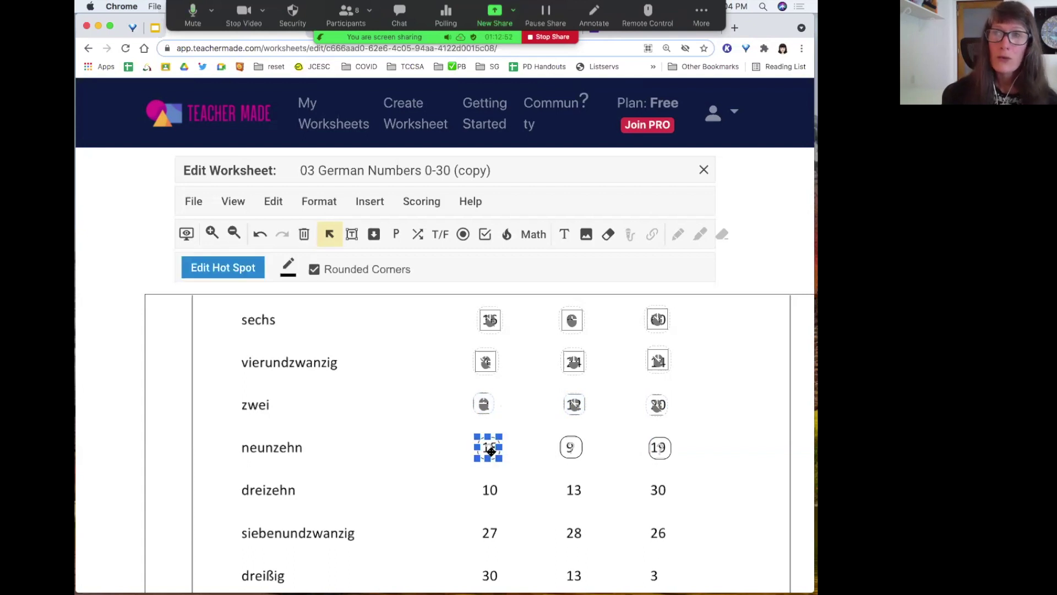
pyautogui.click(571, 449)
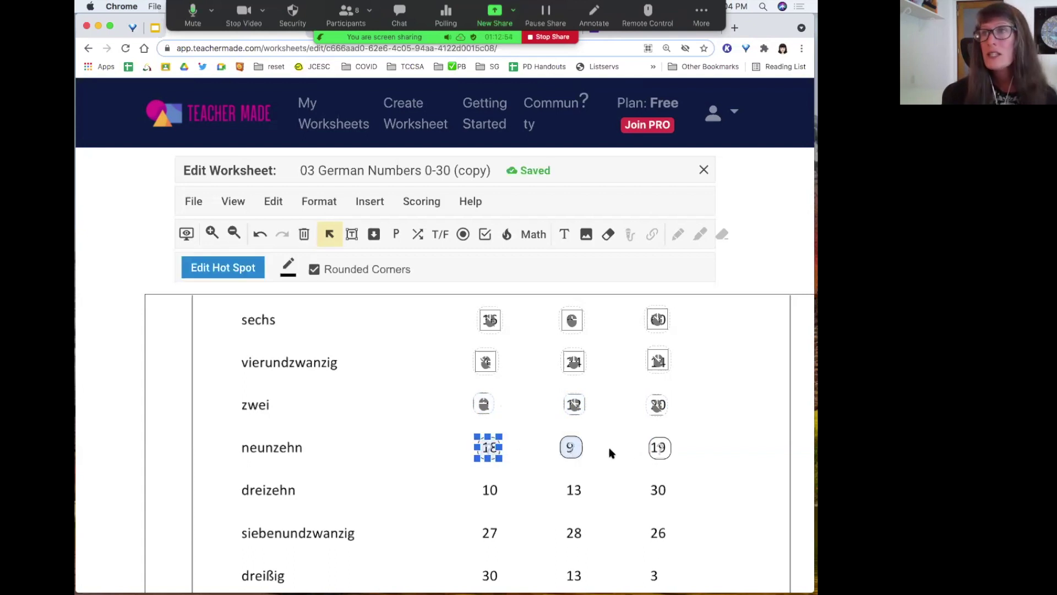
pyautogui.click(656, 448)
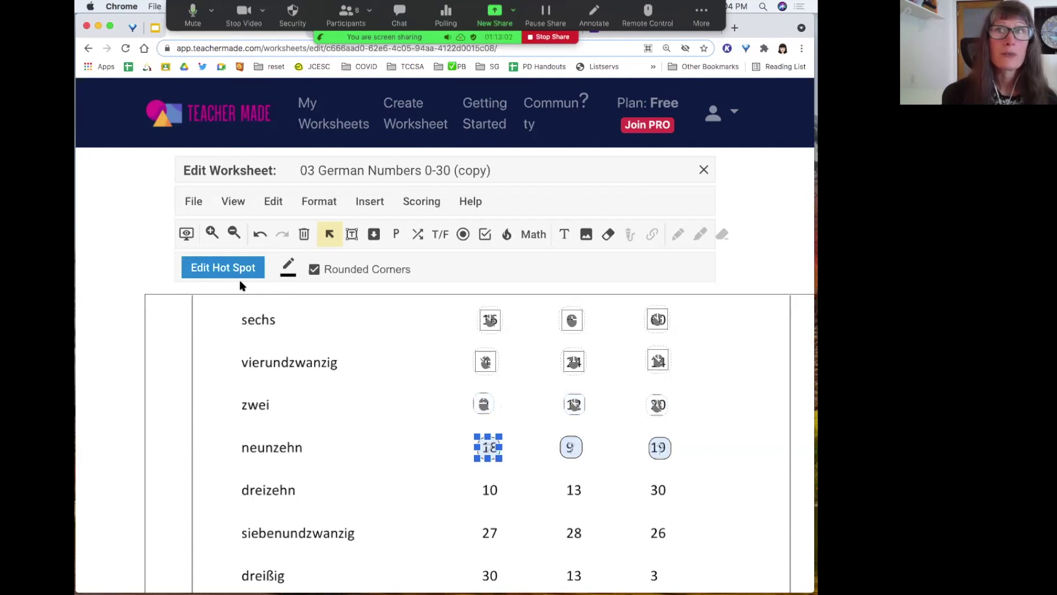
# - Set the neunzehn hot spots over 18 and 9 to score when the student leaves them unclicked
pyautogui.click(219, 268)
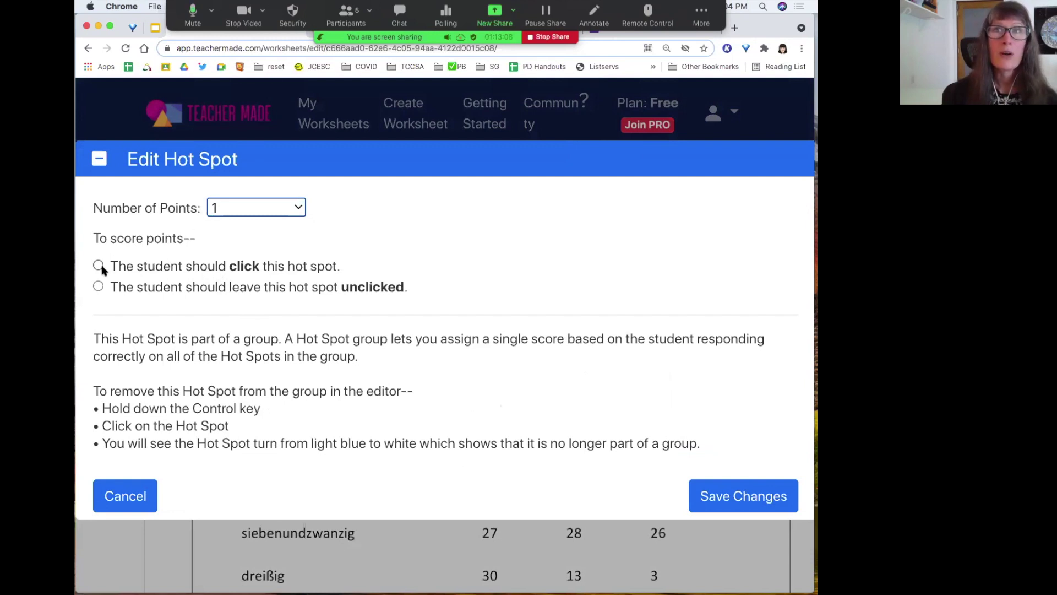
pyautogui.click(99, 286)
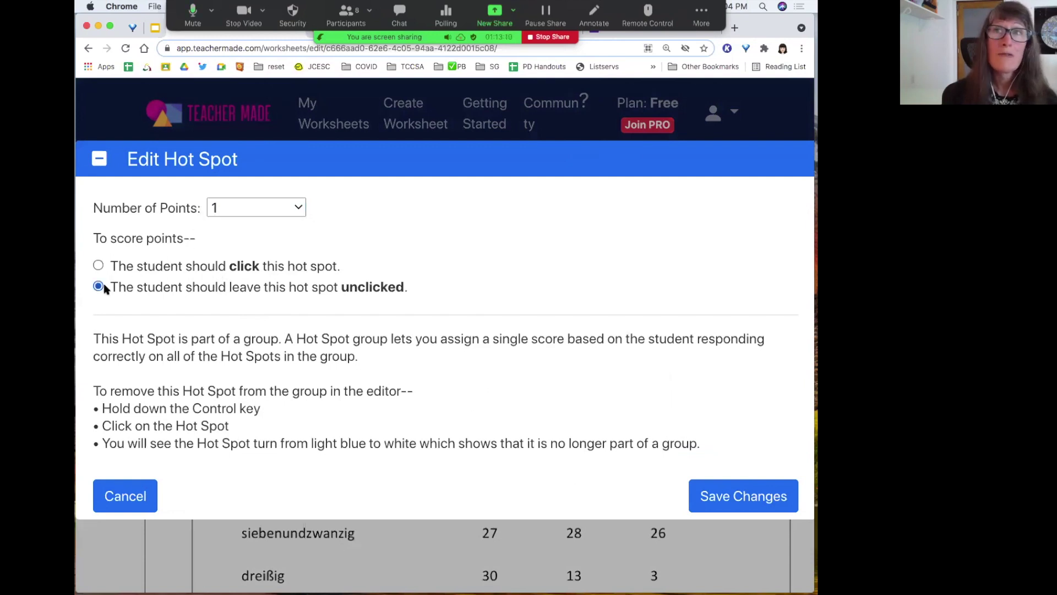
pyautogui.click(718, 502)
pyautogui.click(570, 447)
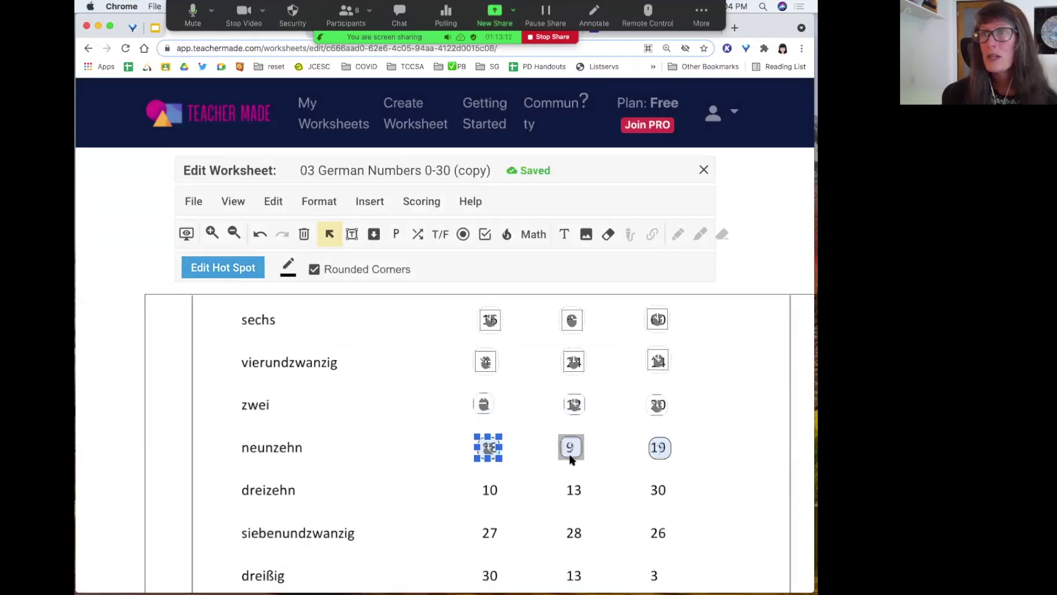
pyautogui.click(220, 274)
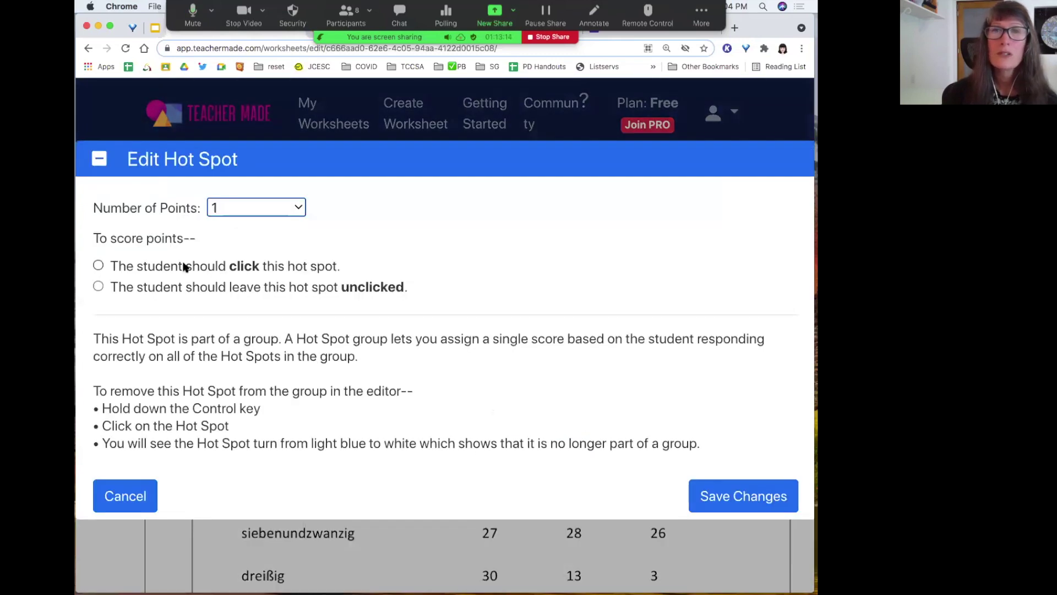
pyautogui.click(99, 287)
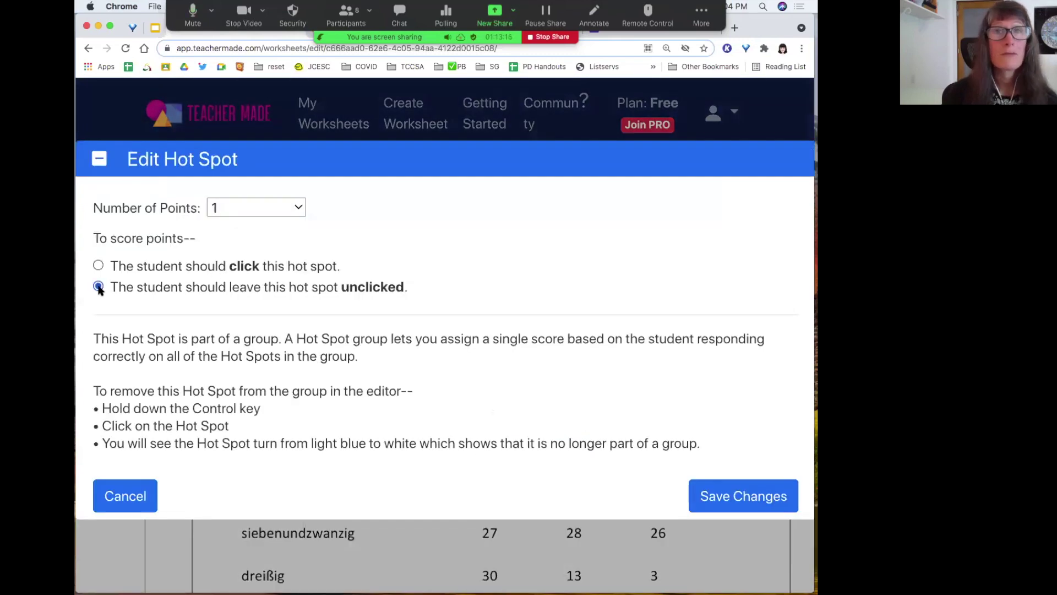
pyautogui.click(714, 493)
# - Set the neunzehn hot spot over 19 to score when the student clicks it
pyautogui.click(660, 450)
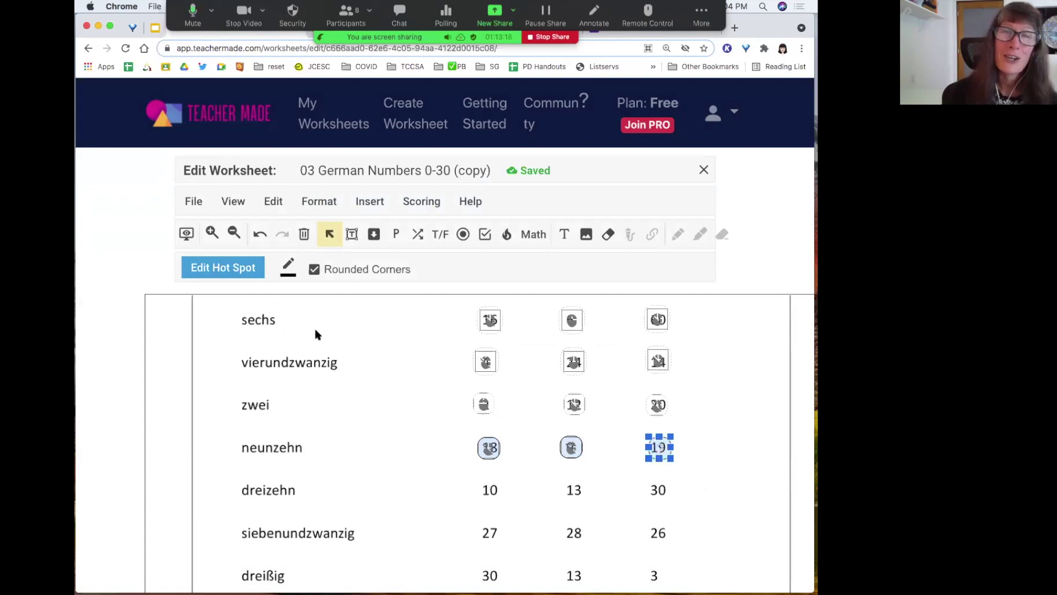
pyautogui.click(220, 270)
pyautogui.click(150, 266)
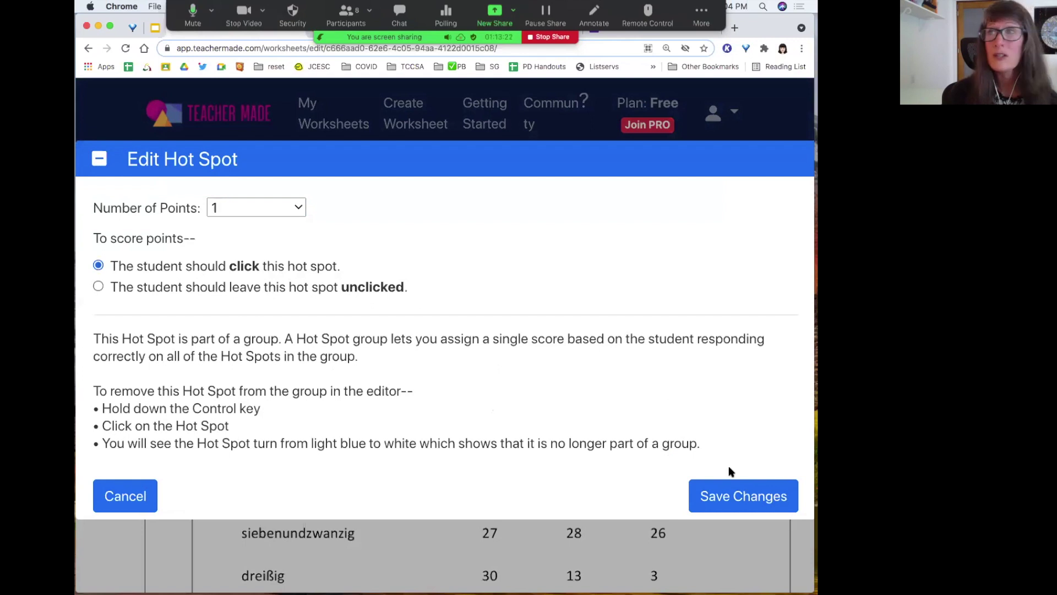
pyautogui.click(749, 501)
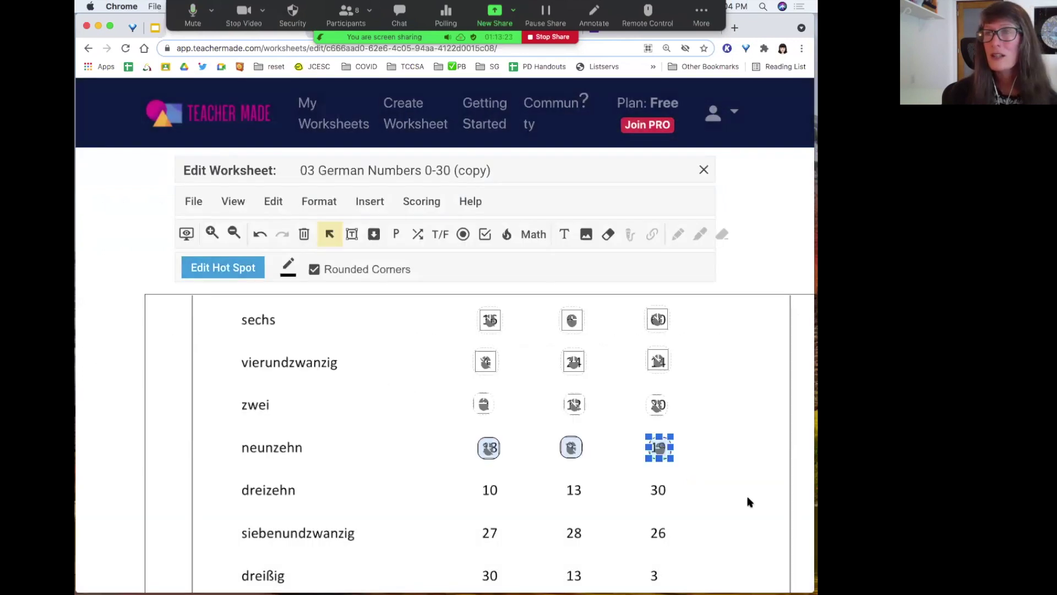
pyautogui.click(441, 507)
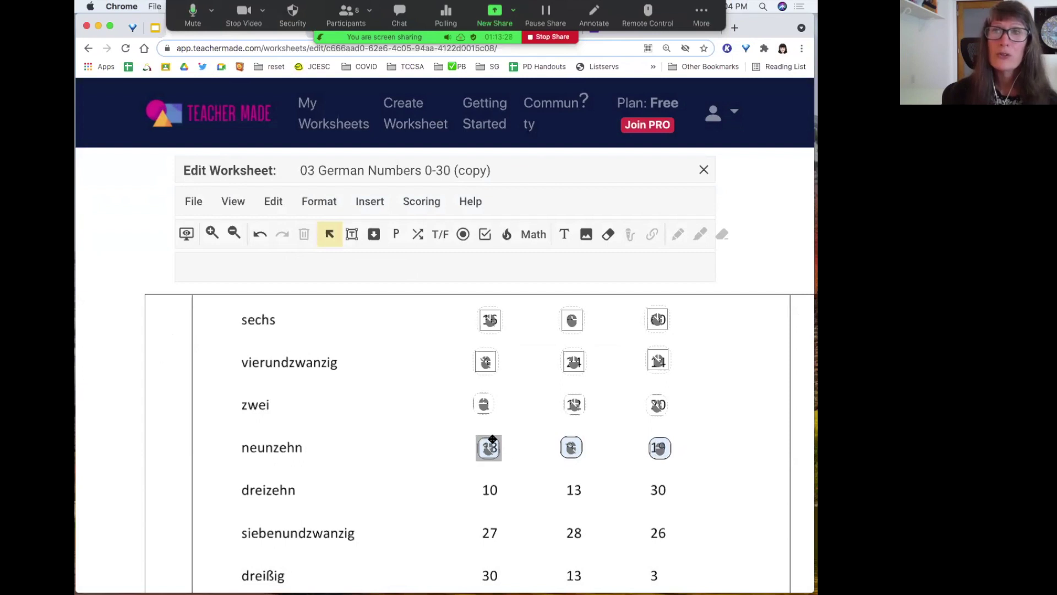
# - Cover the first word of exercise 3's instruction line with a white color block and remove the block's outline
pyautogui.scroll(2, 356, 399)
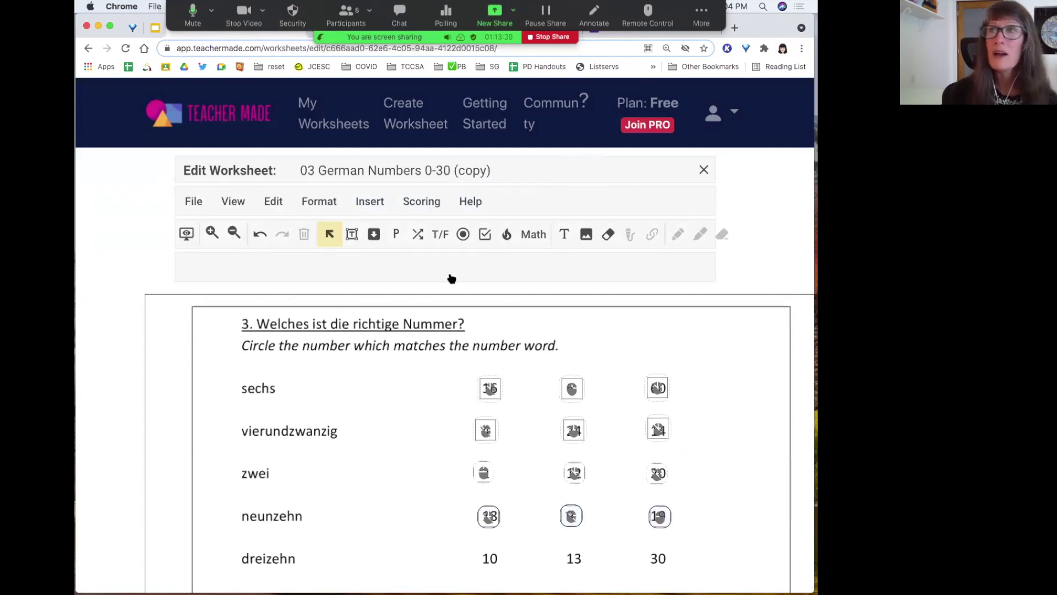
pyautogui.click(608, 234)
pyautogui.moveTo(234, 332); pyautogui.dragTo(275, 355)
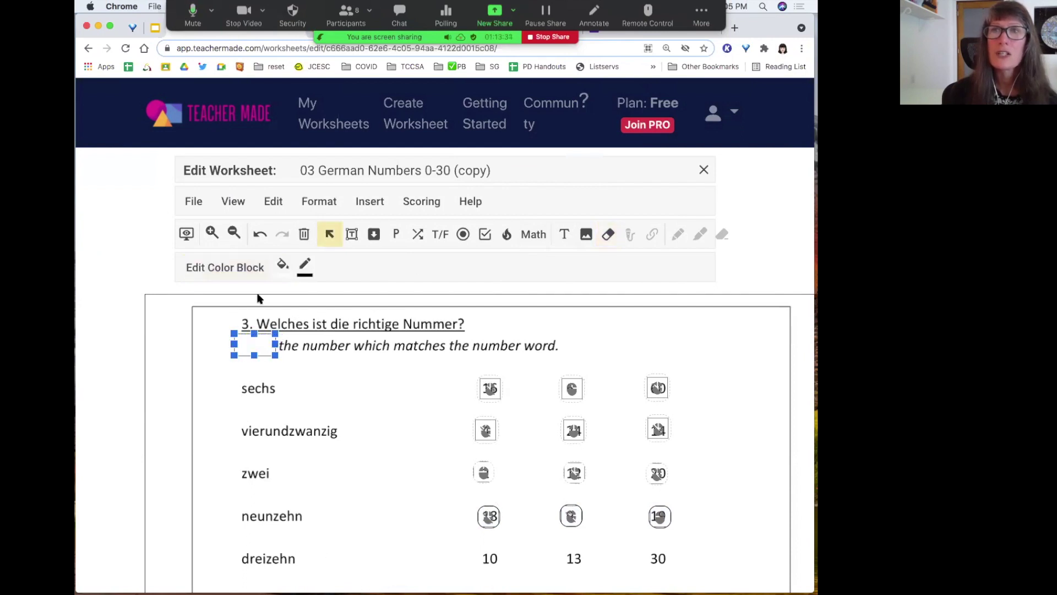
pyautogui.click(304, 265)
pyautogui.click(285, 298)
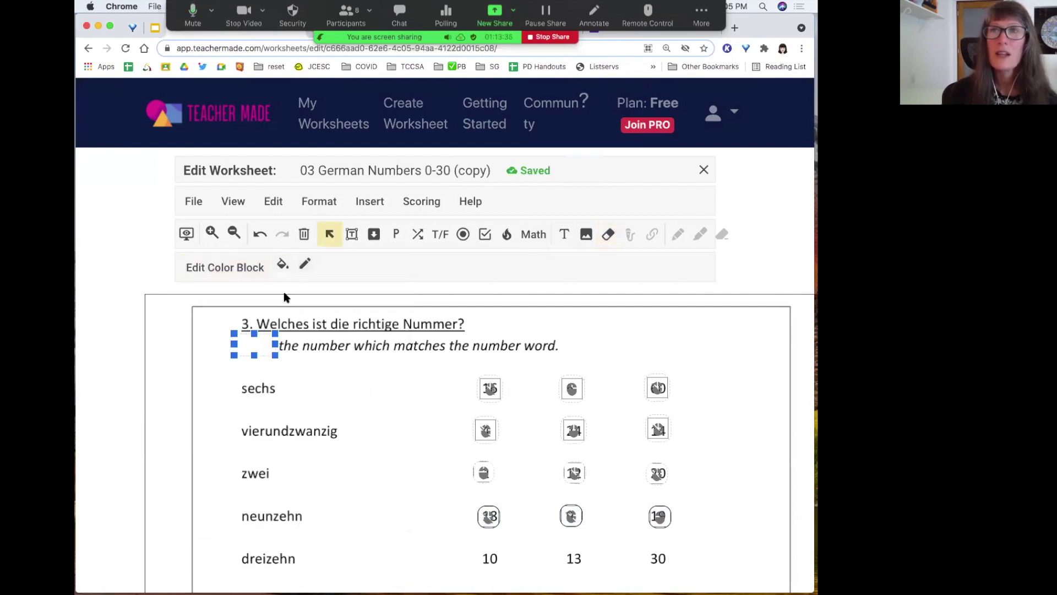
# - Add a teacher text box reading CLICK over the covered word in exercise 3's instruction line
pyautogui.click(564, 234)
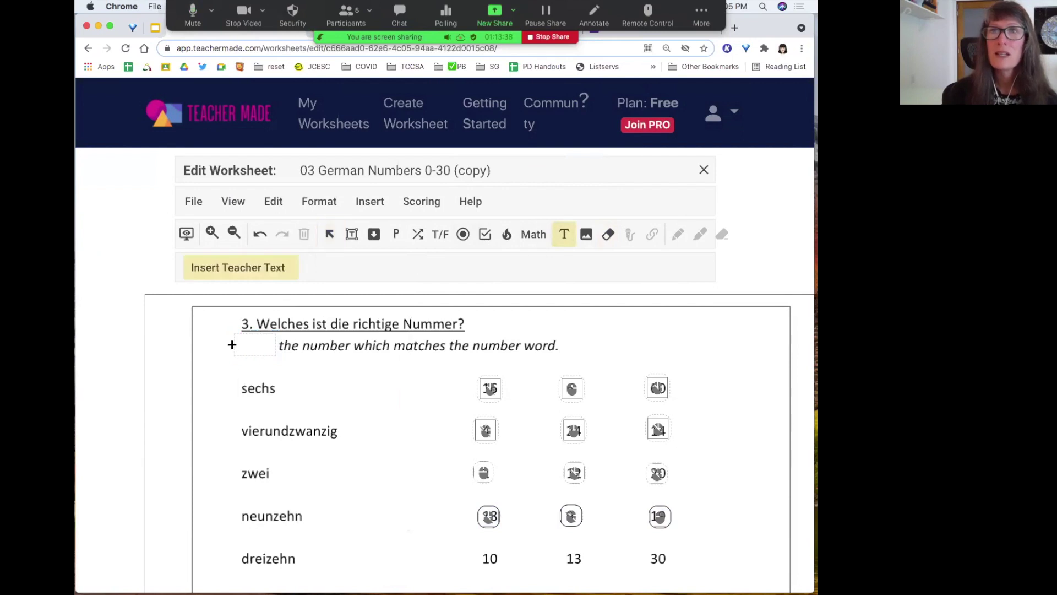
pyautogui.moveTo(226, 338); pyautogui.dragTo(274, 352)
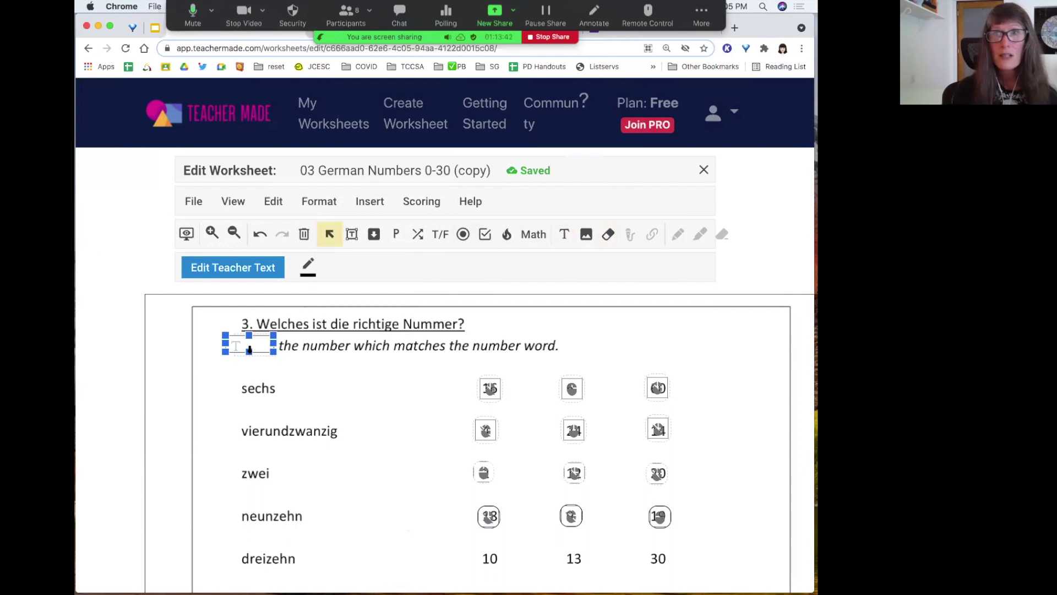
pyautogui.click(203, 274)
pyautogui.write('CLICK')
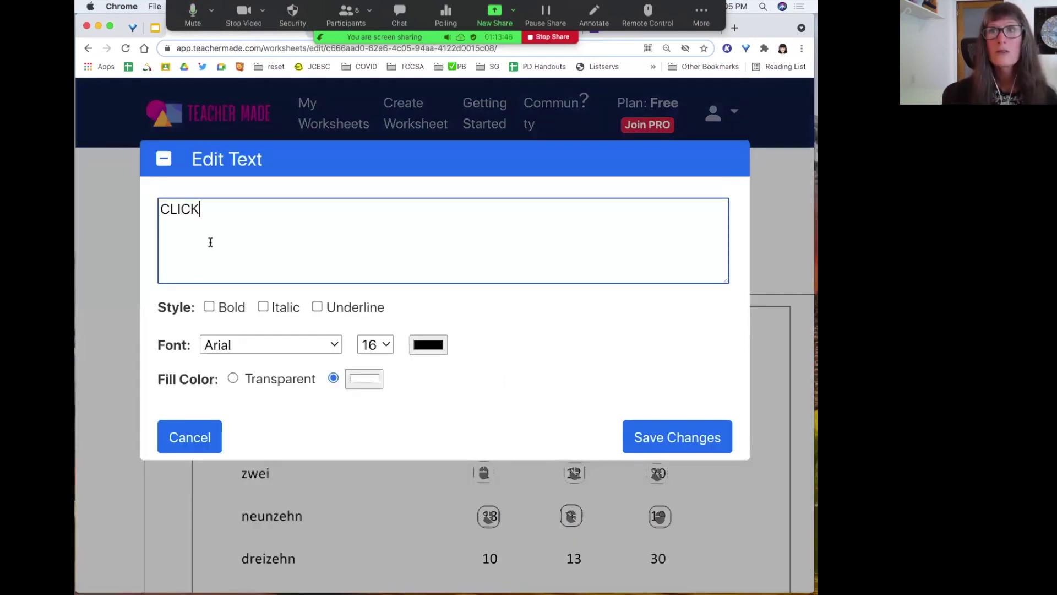
pyautogui.click(634, 437)
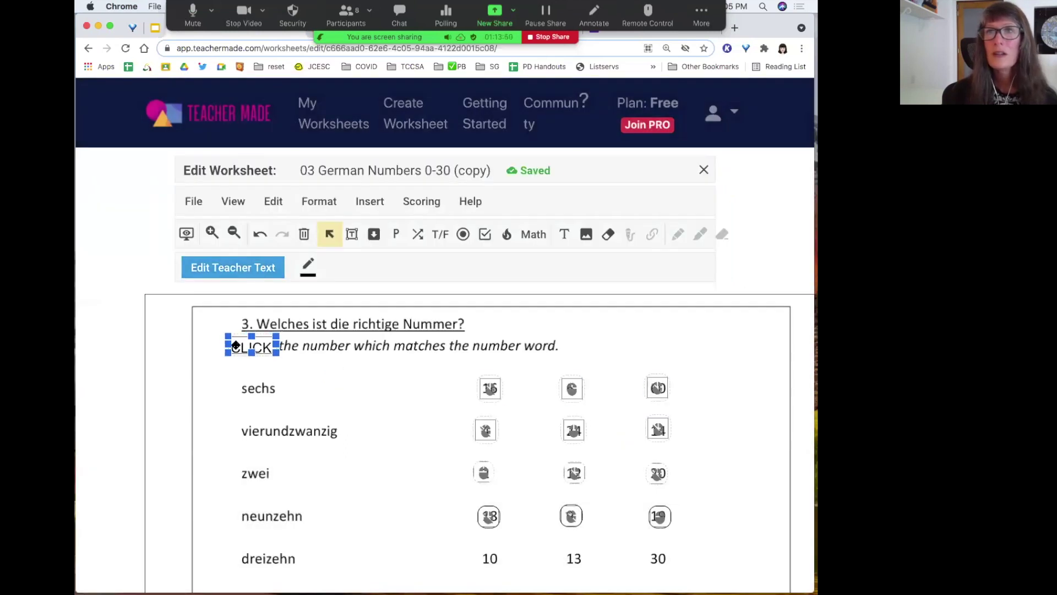
# - Remove the outline of the CLICK text and align it with the rest of the instruction line
pyautogui.click(308, 266)
pyautogui.click(294, 295)
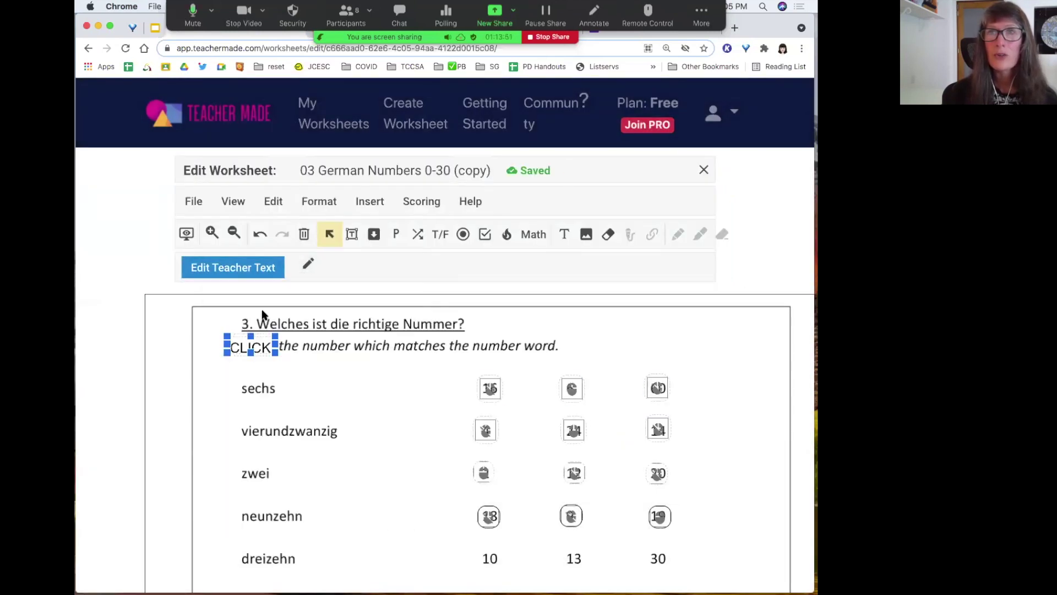
pyautogui.click(213, 372)
pyautogui.click(237, 350)
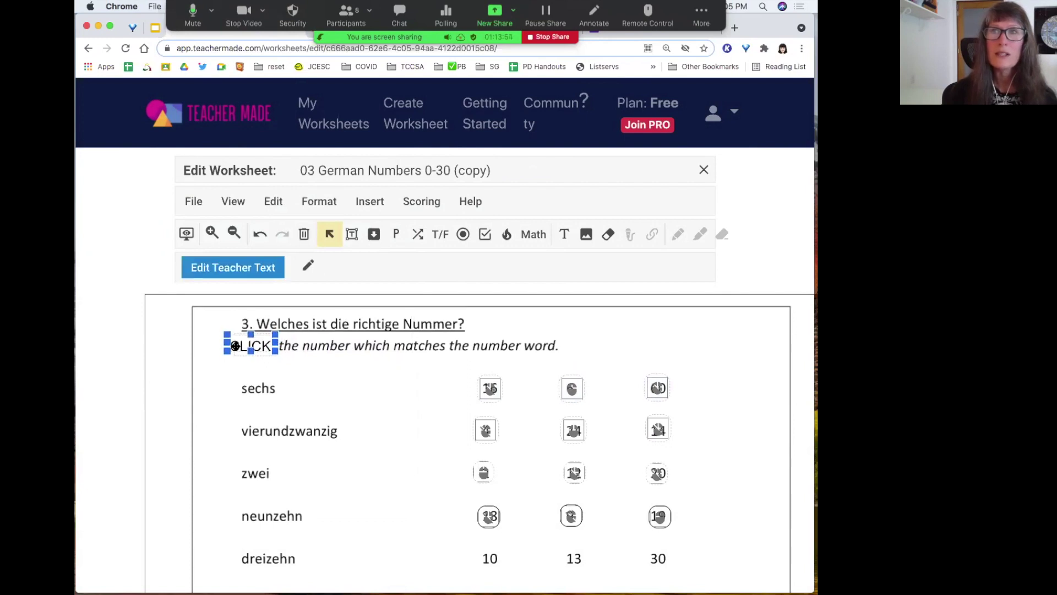
pyautogui.click(193, 373)
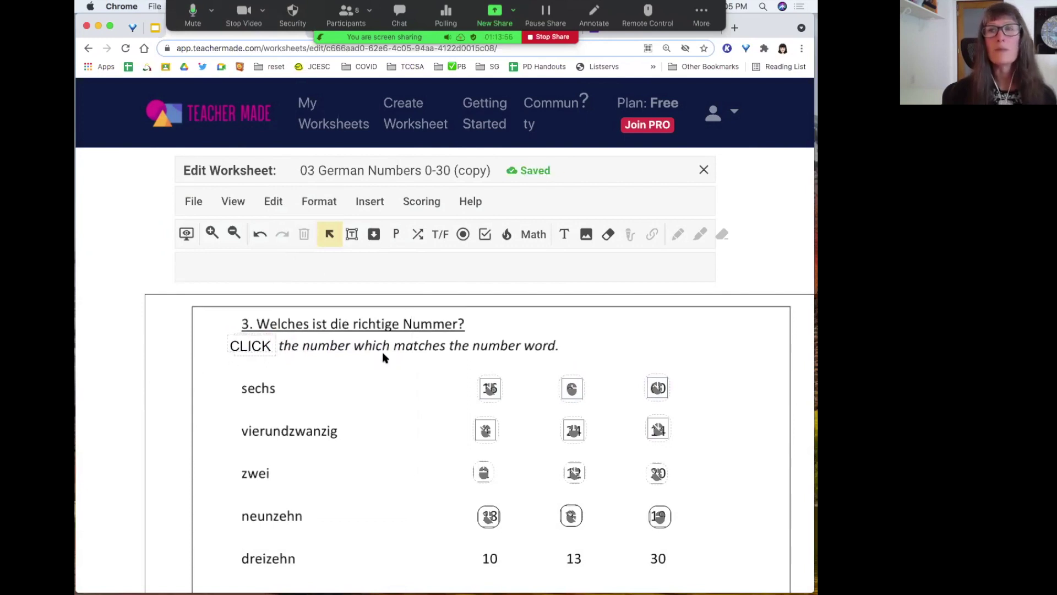
# - Preview the worksheet, choose 19 for neunzehn in exercise 3 and check the answers
pyautogui.click(186, 234)
pyautogui.scroll(-10, 406, 444)
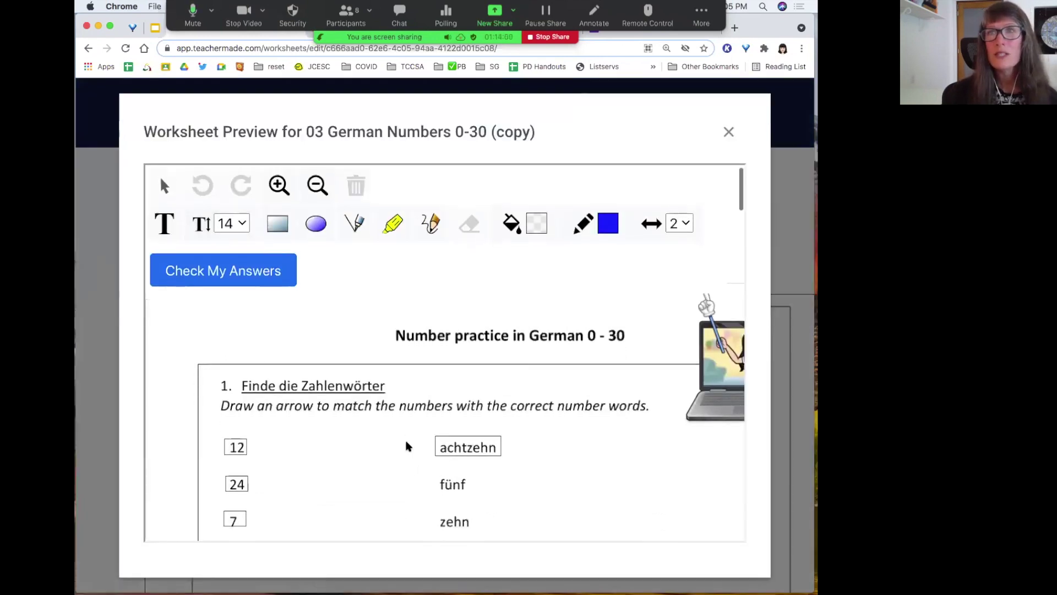
pyautogui.scroll(-15, 406, 445)
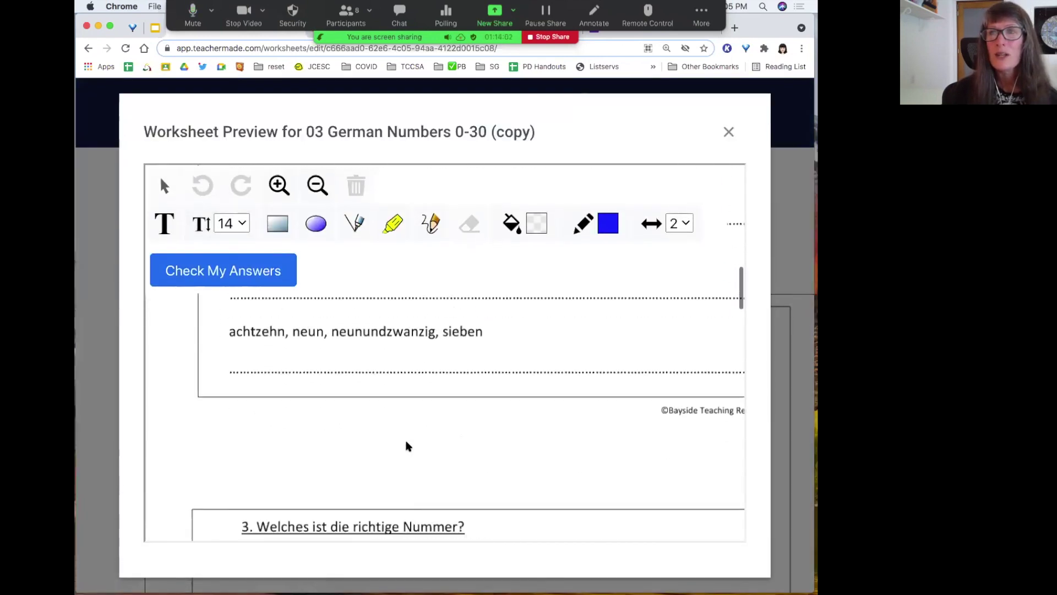
pyautogui.scroll(3, 405, 444)
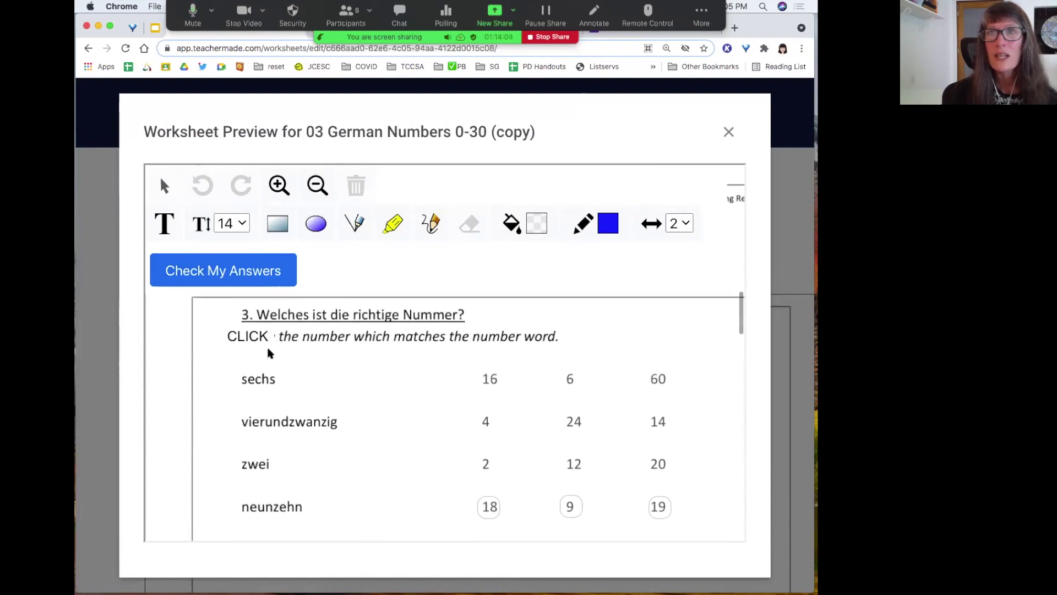
pyautogui.scroll(-2, 406, 479)
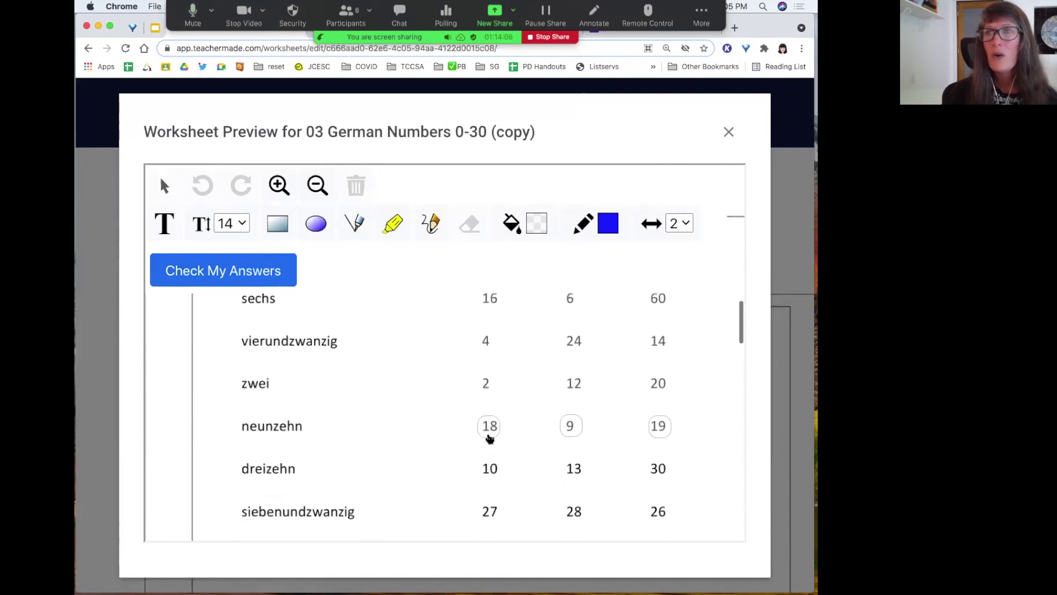
pyautogui.click(658, 427)
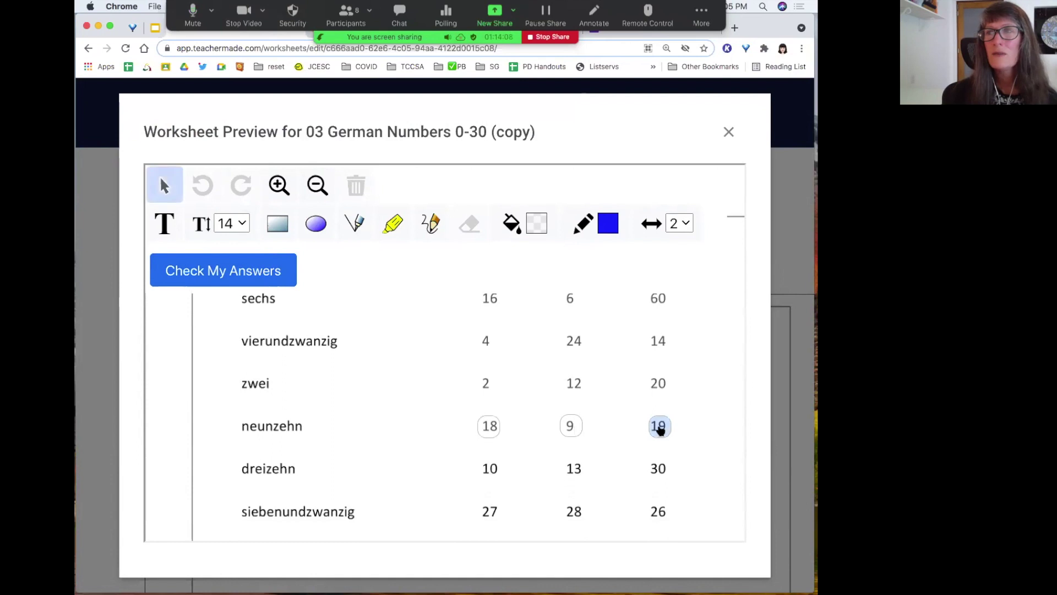
pyautogui.click(218, 275)
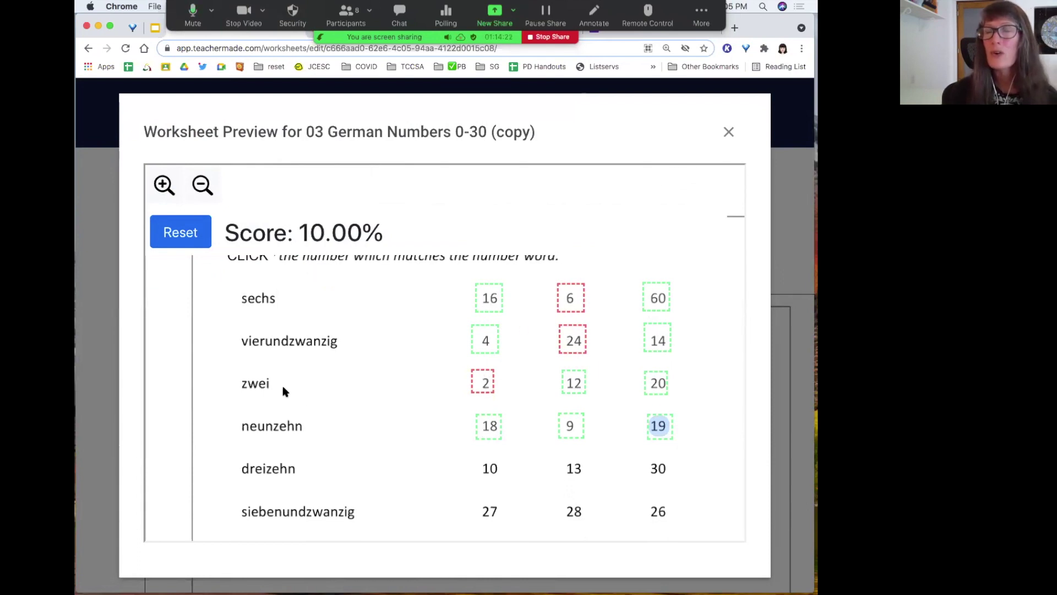
# - Review the checked matching fields of exercise 1 in the preview, and close the preview
pyautogui.scroll(10, 283, 388)
pyautogui.scroll(5, 282, 391)
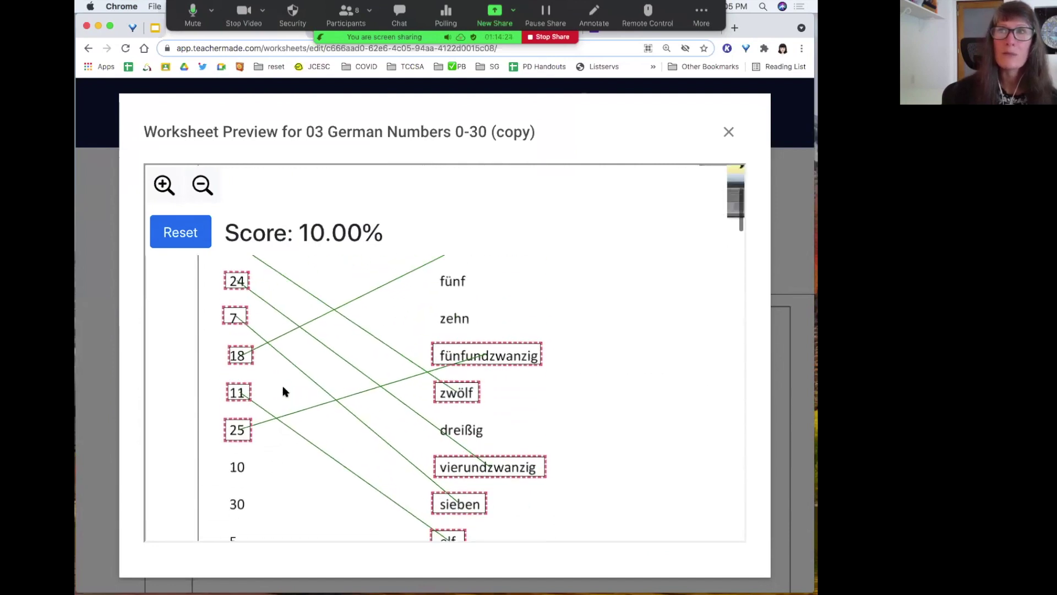
pyautogui.scroll(2, 578, 271)
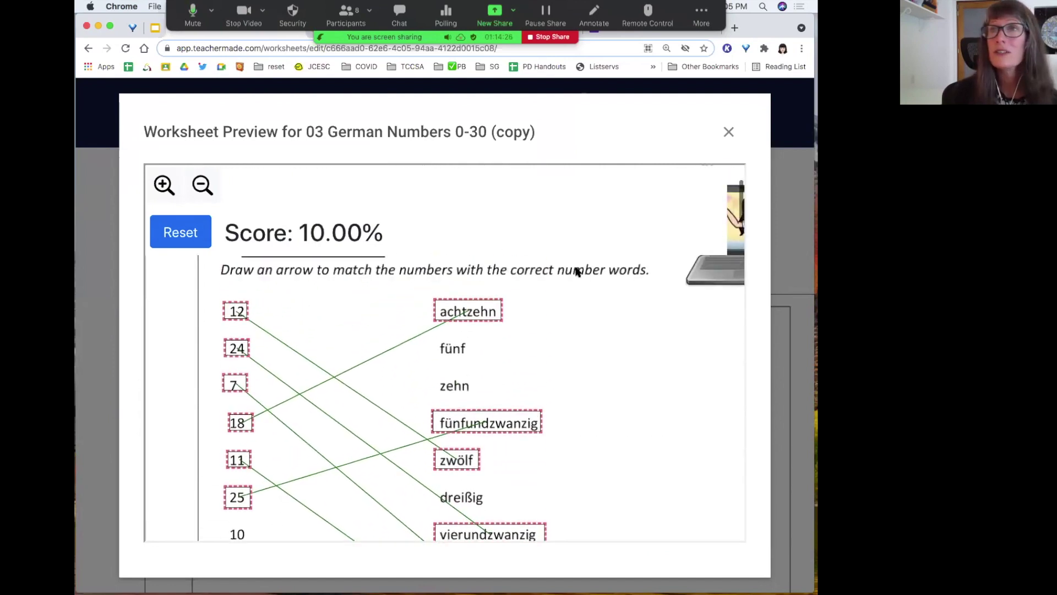
pyautogui.click(729, 133)
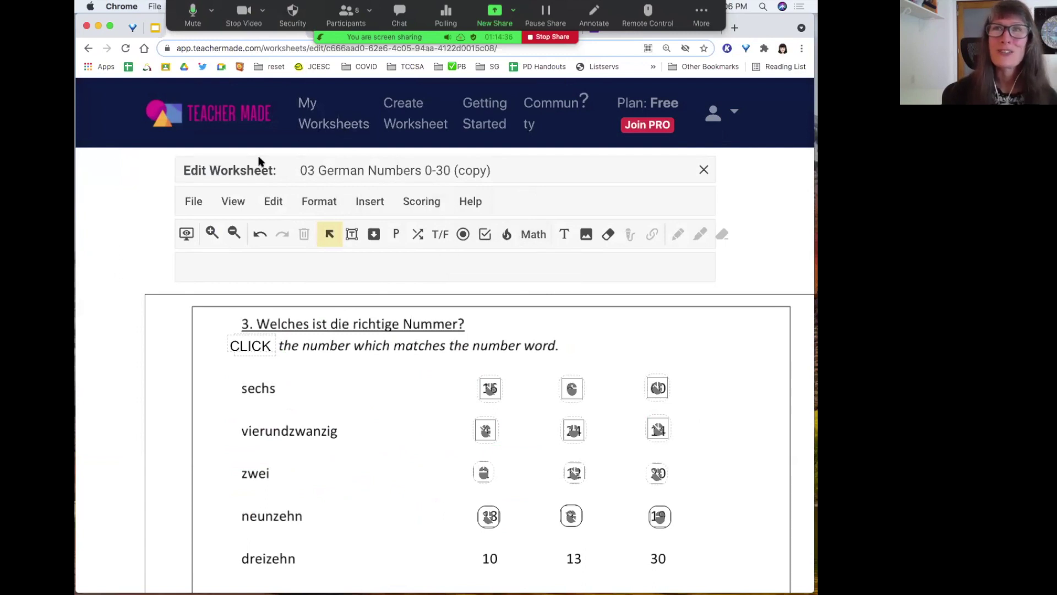
# - Open the worksheet 05 Algebraic Expressions (copy) from My Worksheets for content editing
pyautogui.click(312, 127)
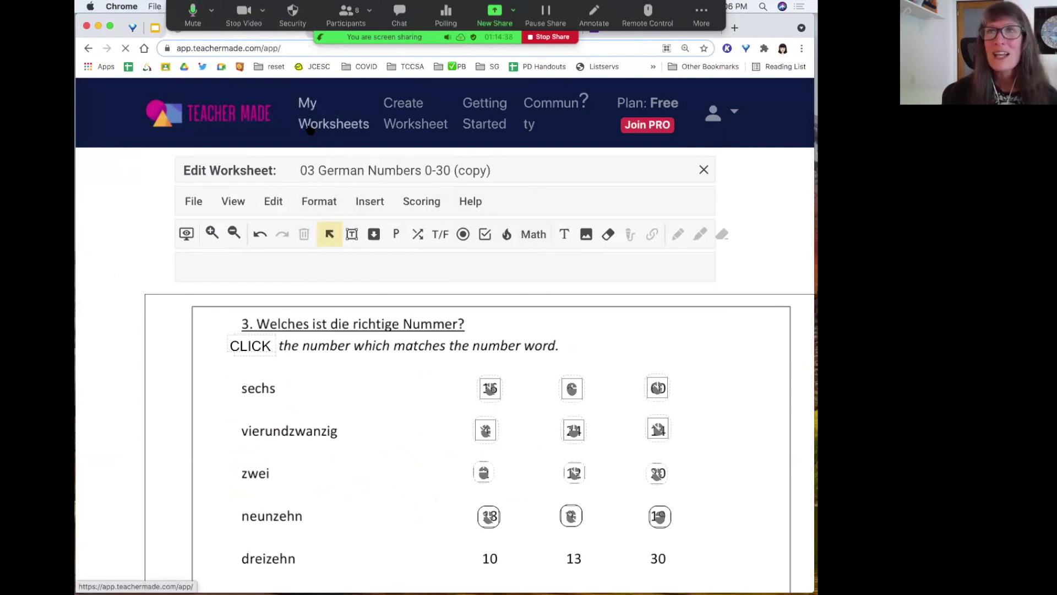
pyautogui.scroll(-6, 424, 488)
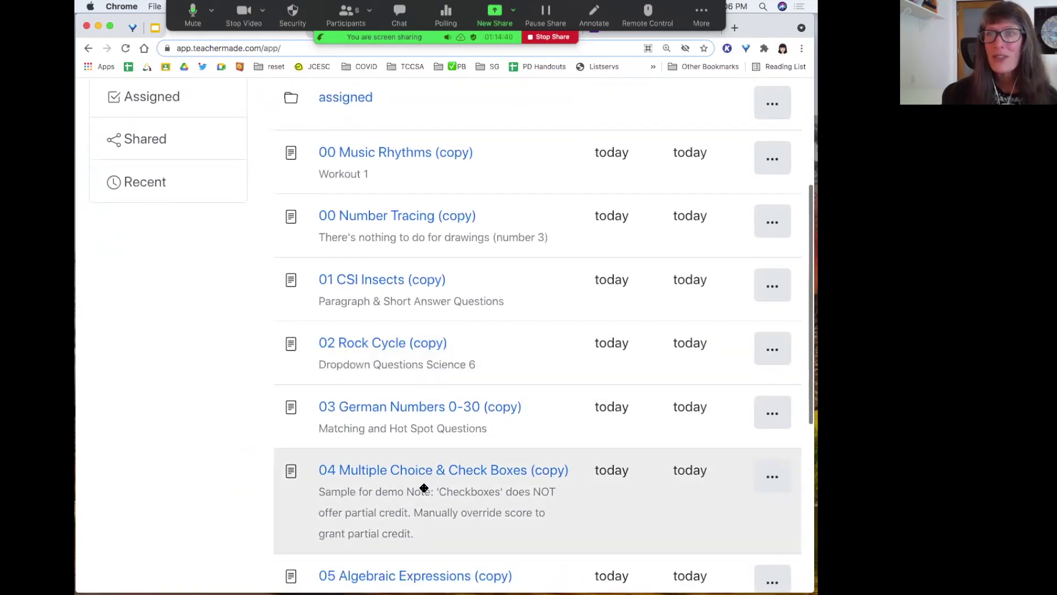
pyautogui.scroll(-1, 425, 488)
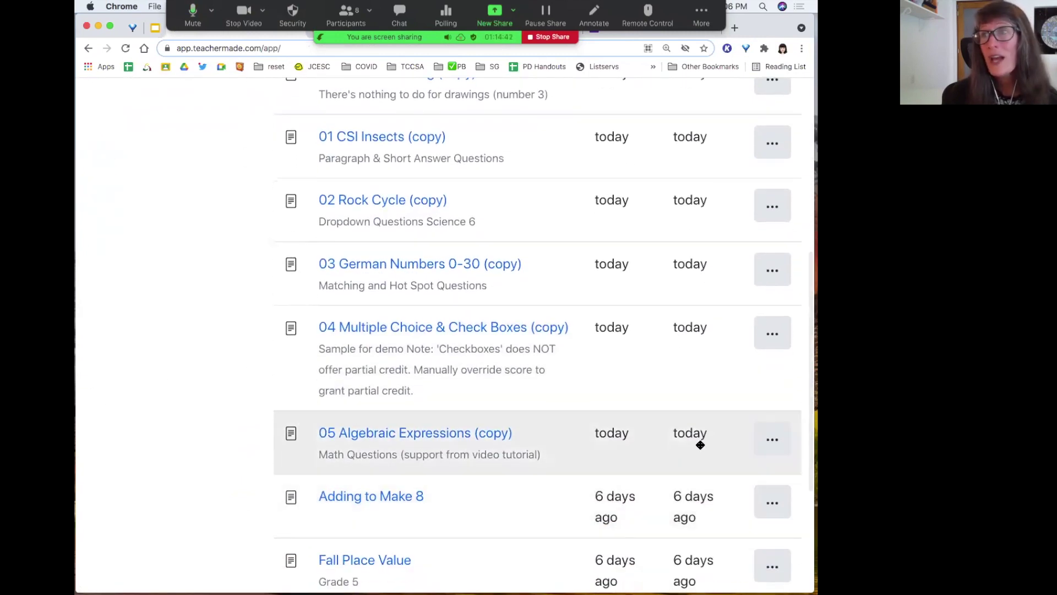
pyautogui.click(772, 440)
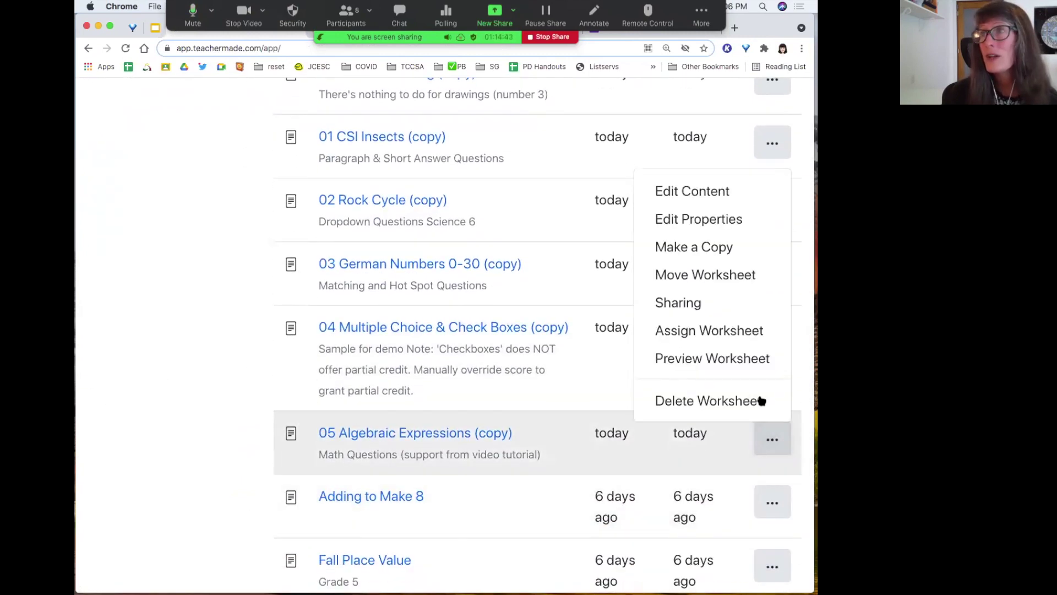
pyautogui.click(679, 192)
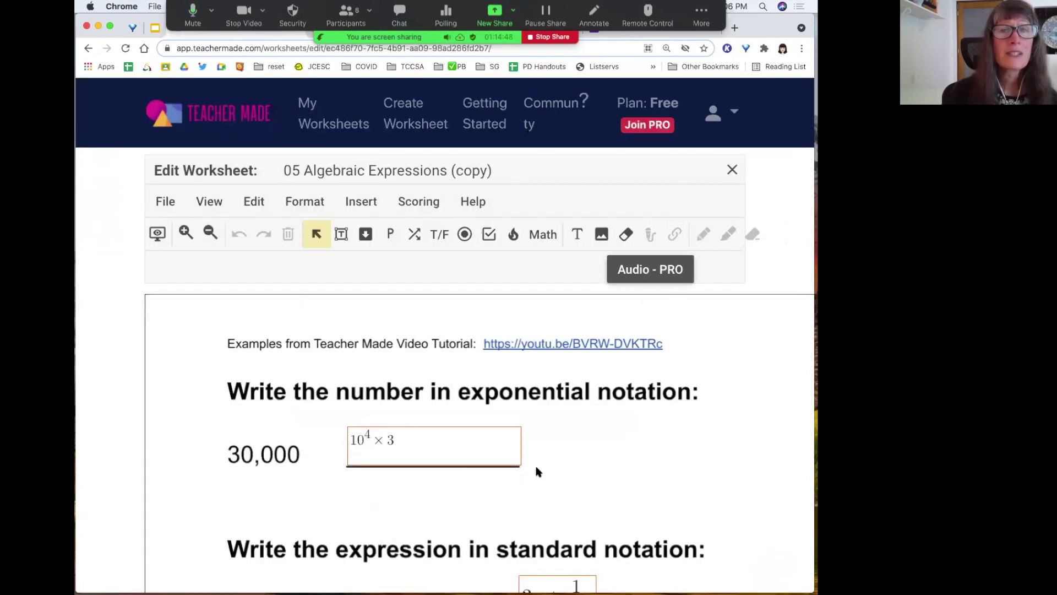
pyautogui.press('super+minus')
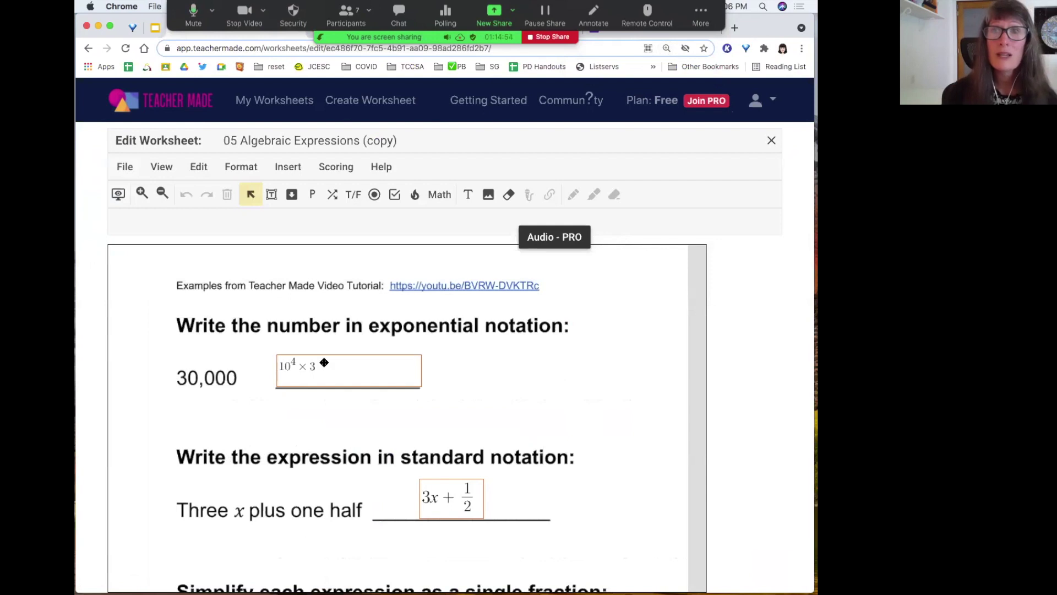
# - Look over the available math question types, and open the algebra expression settings of the 30,000 answer box
pyautogui.click(292, 371)
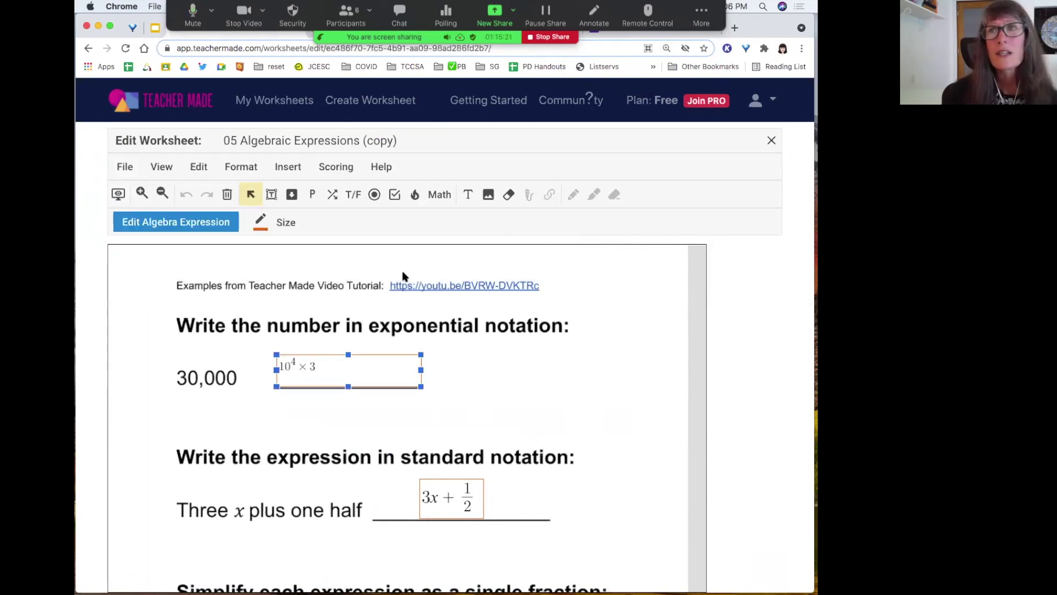
pyautogui.click(441, 197)
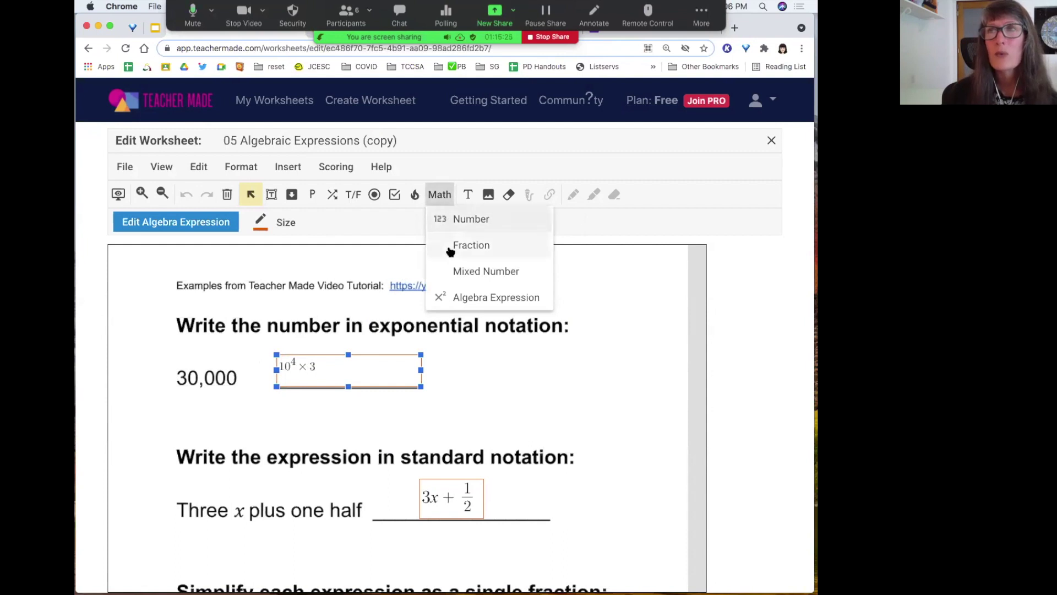
pyautogui.click(307, 367)
pyautogui.click(160, 224)
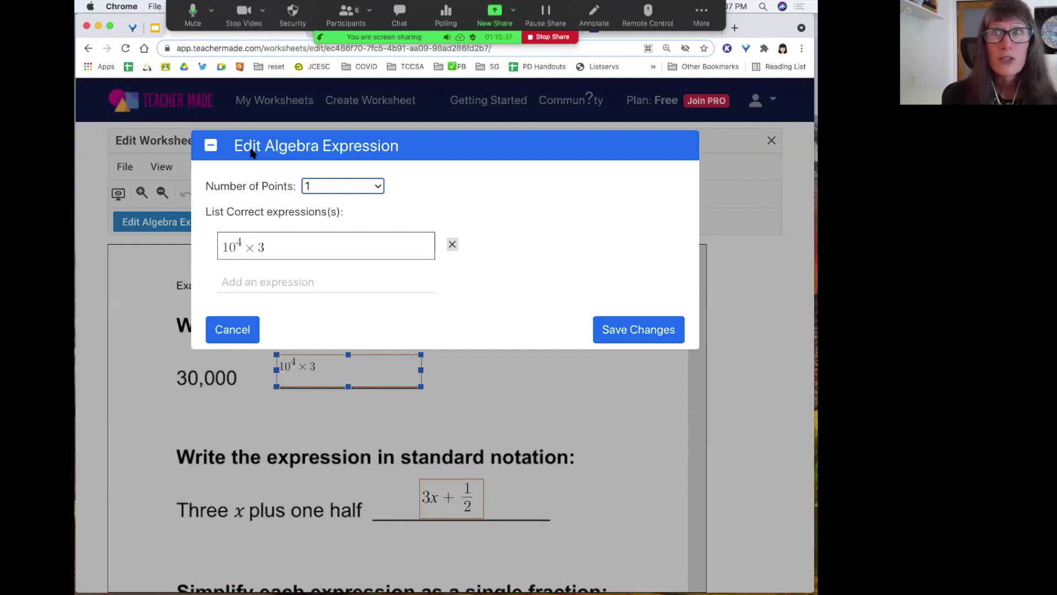
# - Look over the math symbols offered for an additional correct expression, and leave without saving one
pyautogui.click(226, 282)
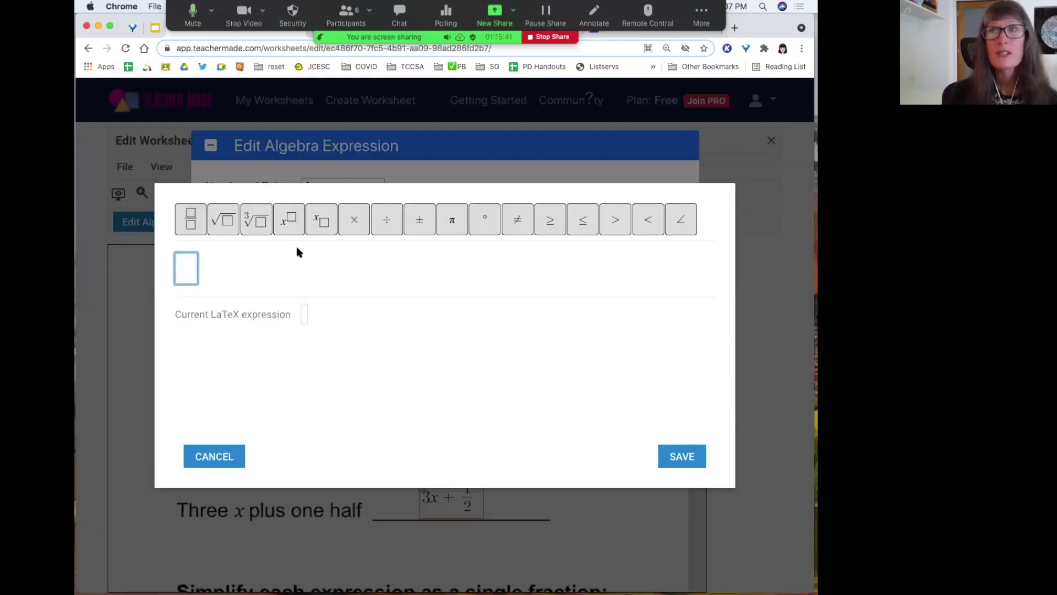
pyautogui.click(355, 199)
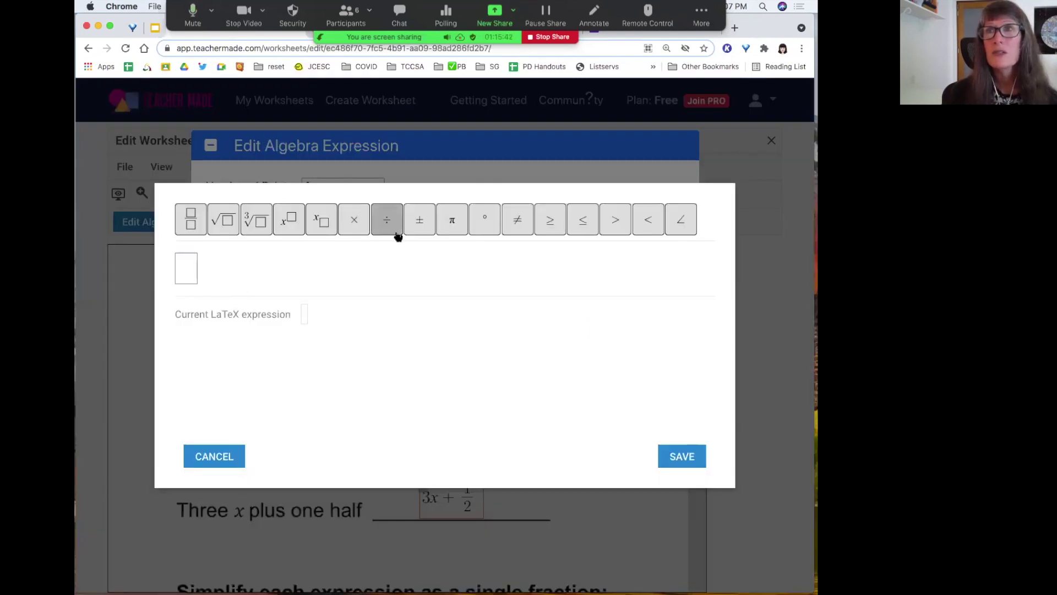
pyautogui.click(219, 456)
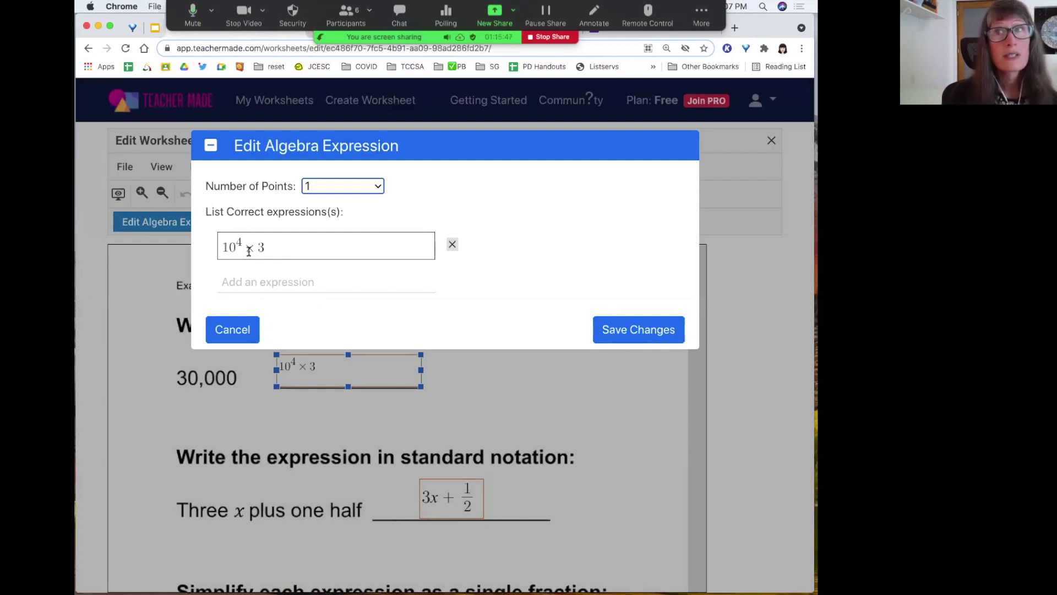
# - Add 3 × 10^4 as another correct expression for the 30,000 question and save the changes
pyautogui.click(228, 282)
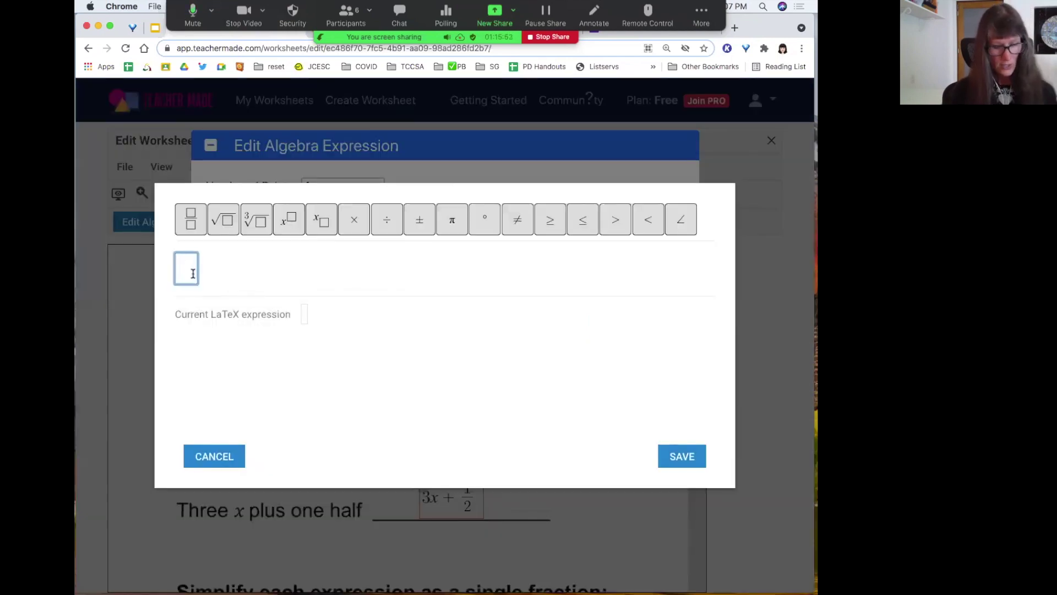
pyautogui.write('3')
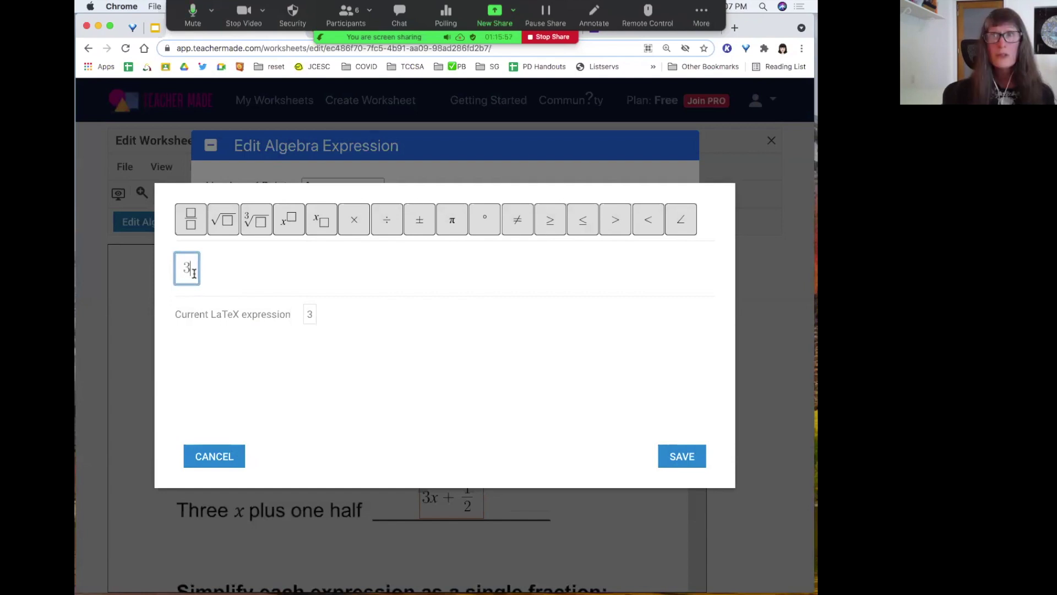
pyautogui.click(351, 220)
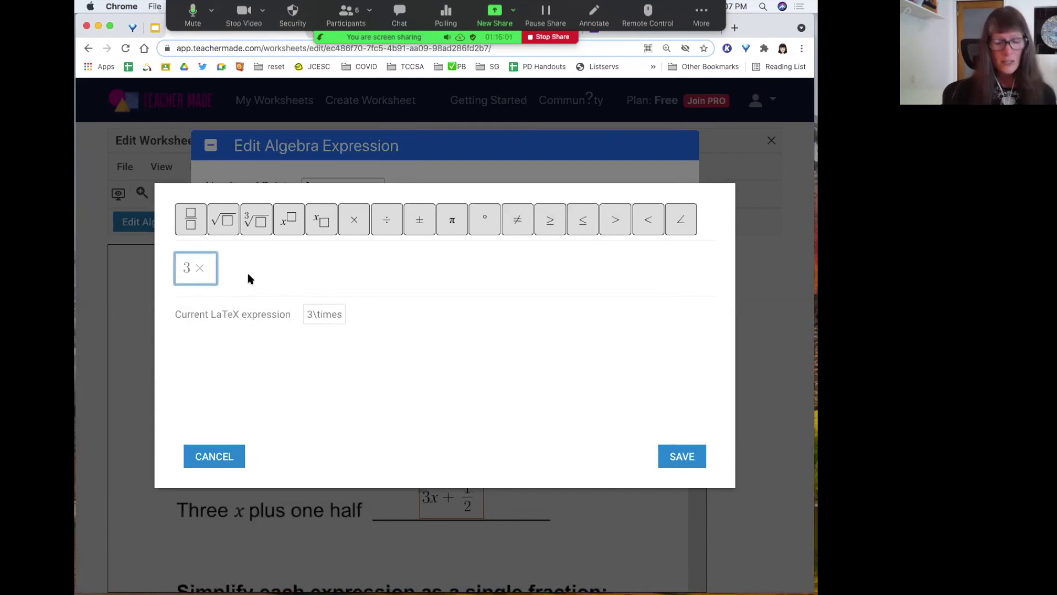
pyautogui.write('10')
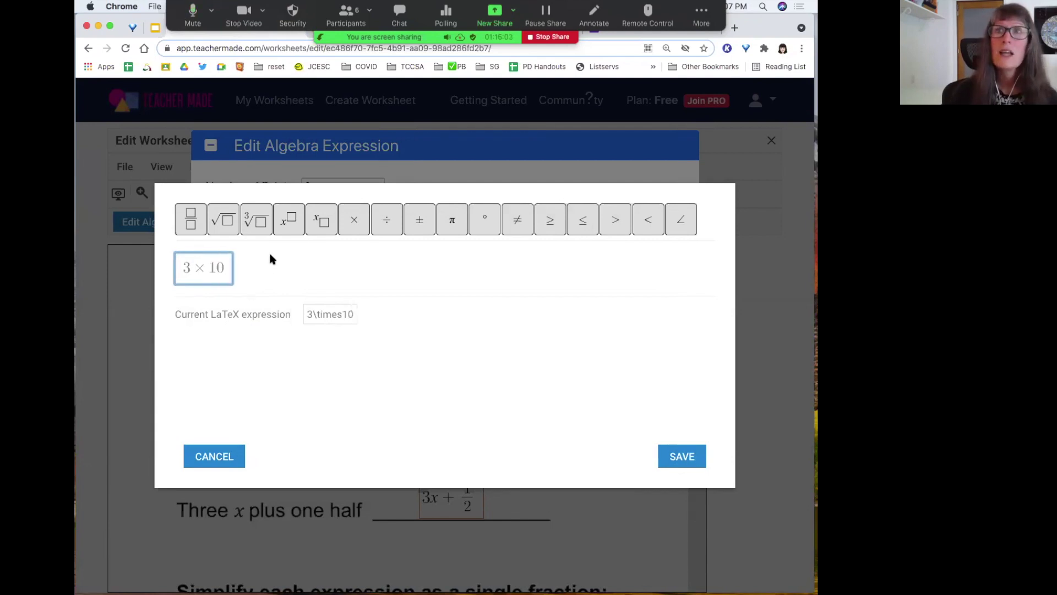
pyautogui.click(292, 223)
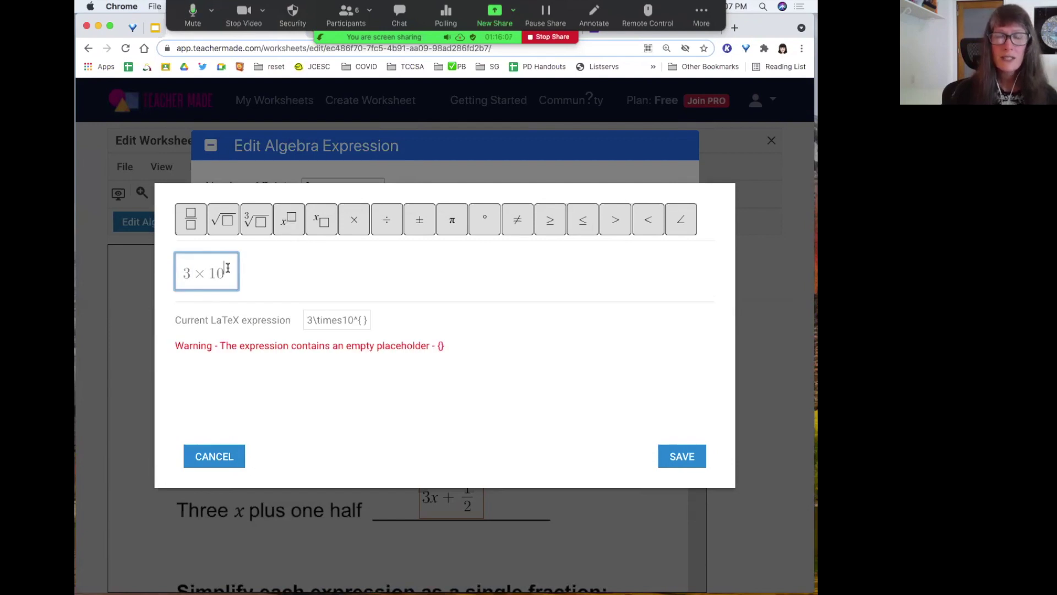
pyautogui.write('4')
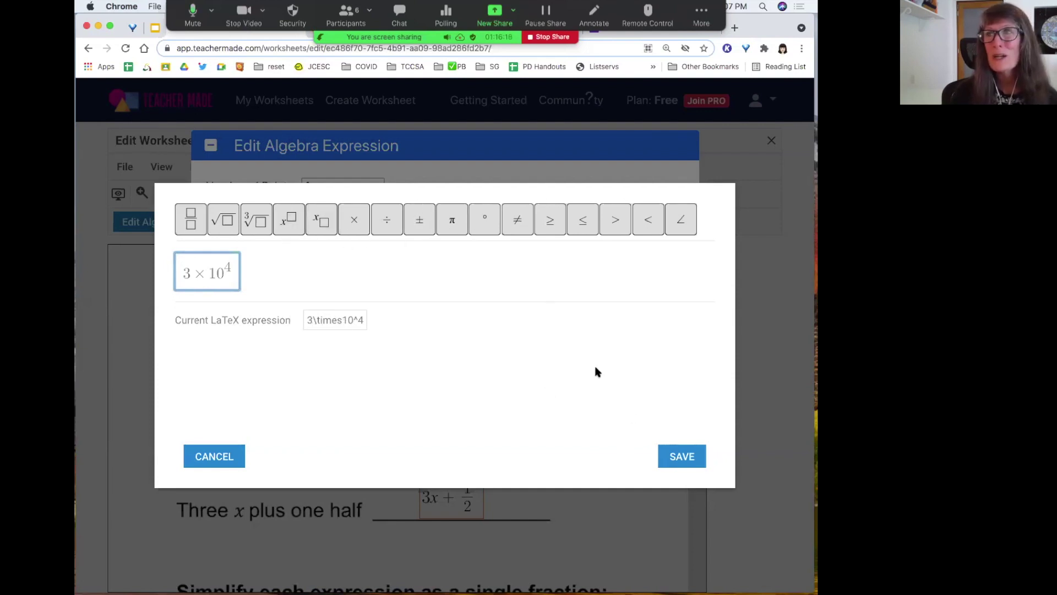
pyautogui.click(679, 462)
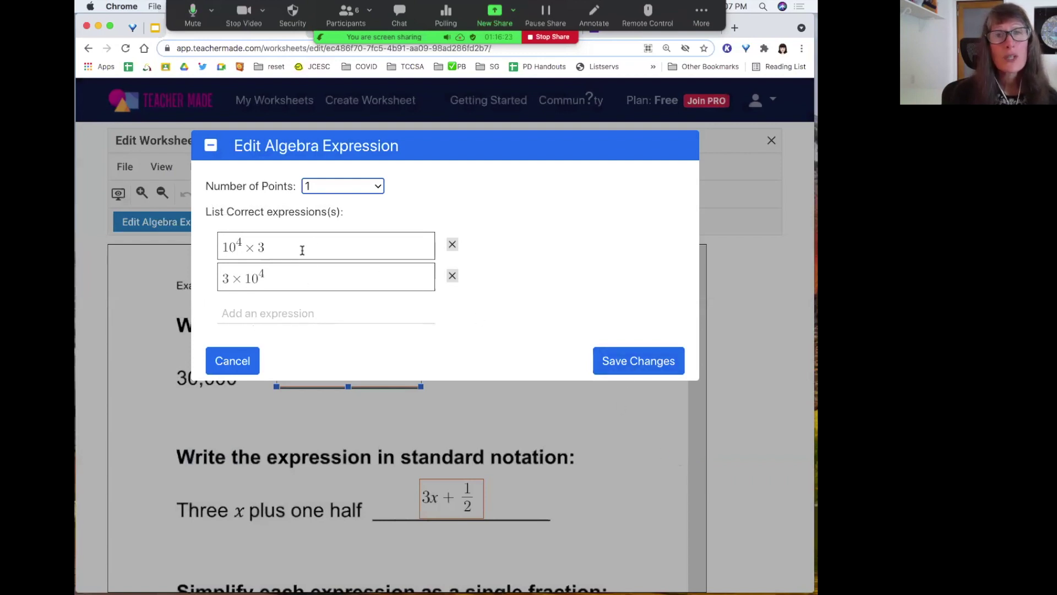
pyautogui.click(647, 366)
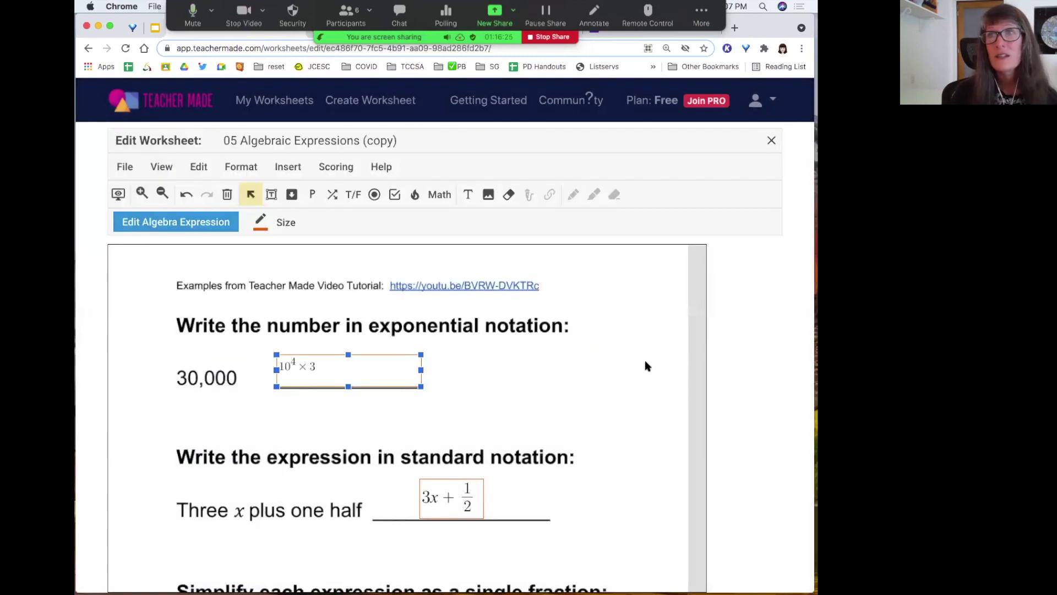
# - Look over the fraction simplification question and the red submission reminder further down the worksheet
pyautogui.scroll(-3, 559, 457)
pyautogui.scroll(-3, 559, 457)
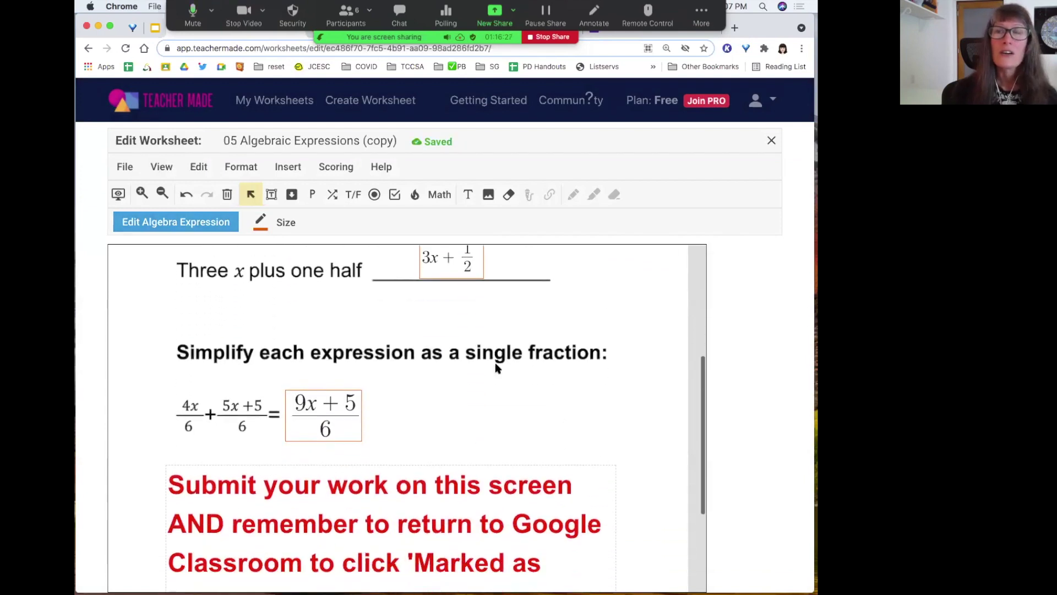
pyautogui.scroll(-2, 405, 423)
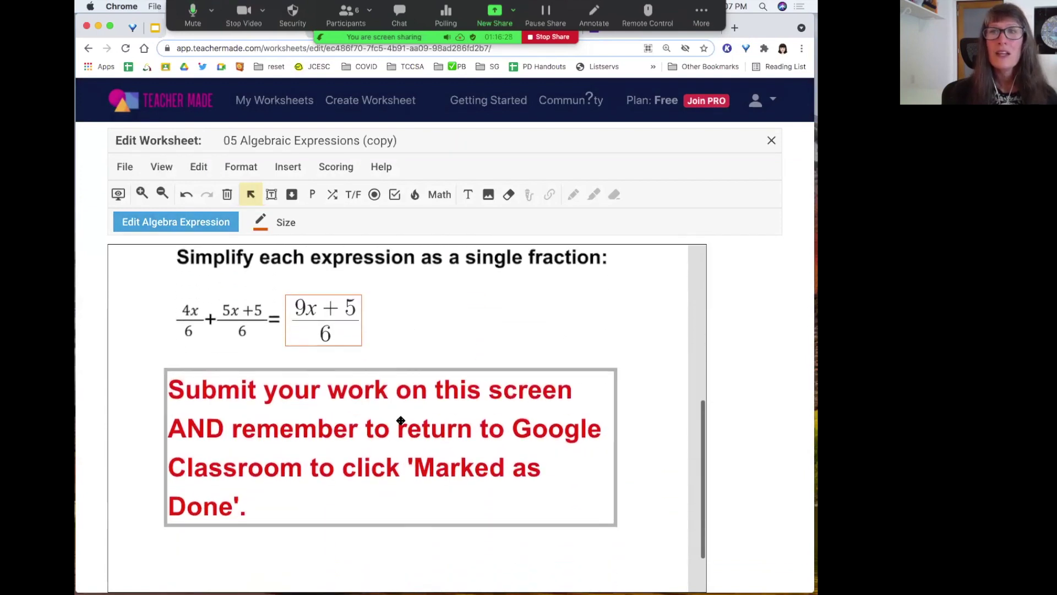